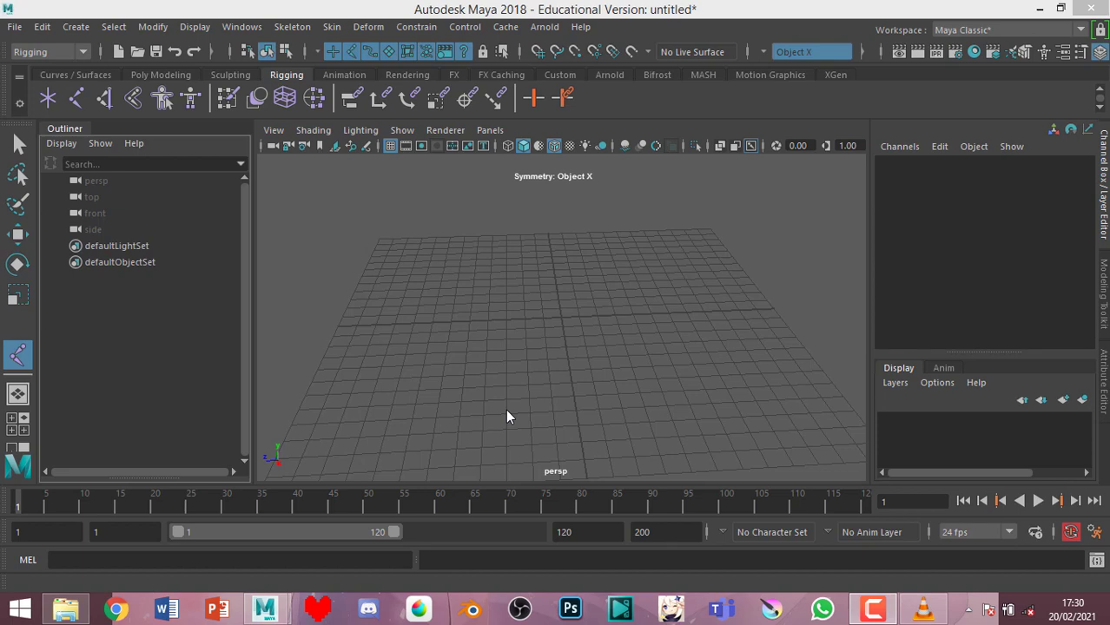
Reference the Bottle_MSH.ma file into the scene
click(884, 611)
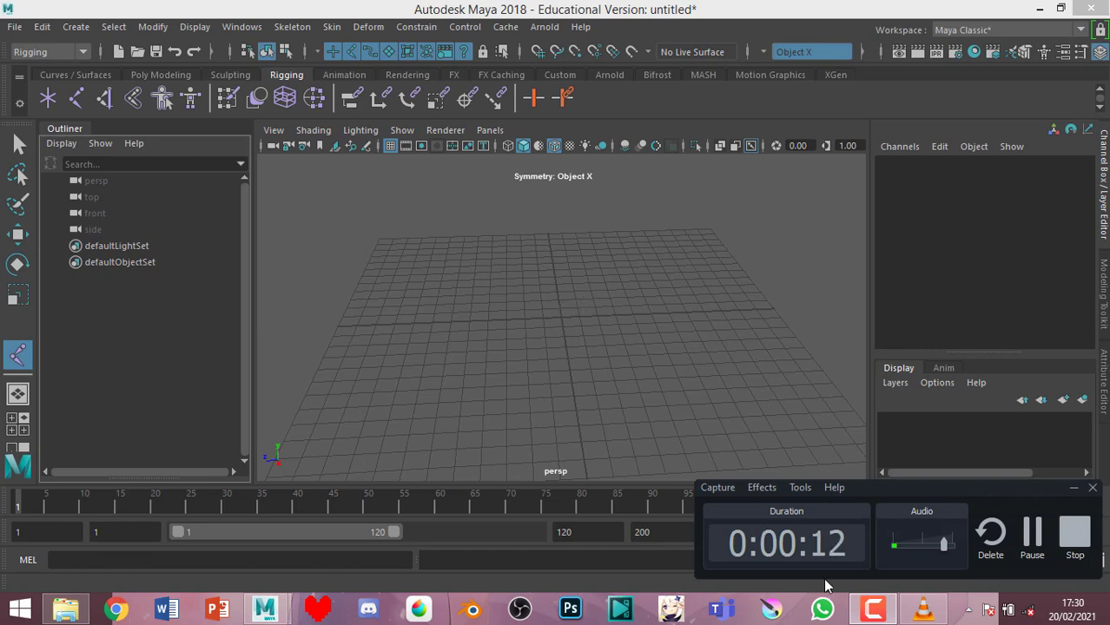
click(872, 613)
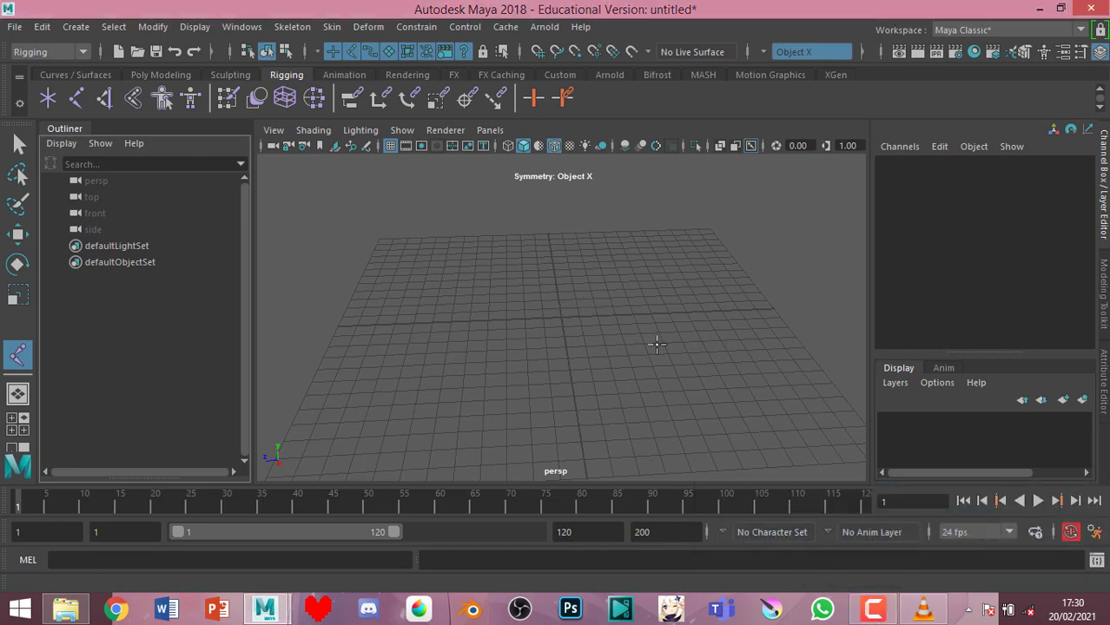
key(ctrl+r)
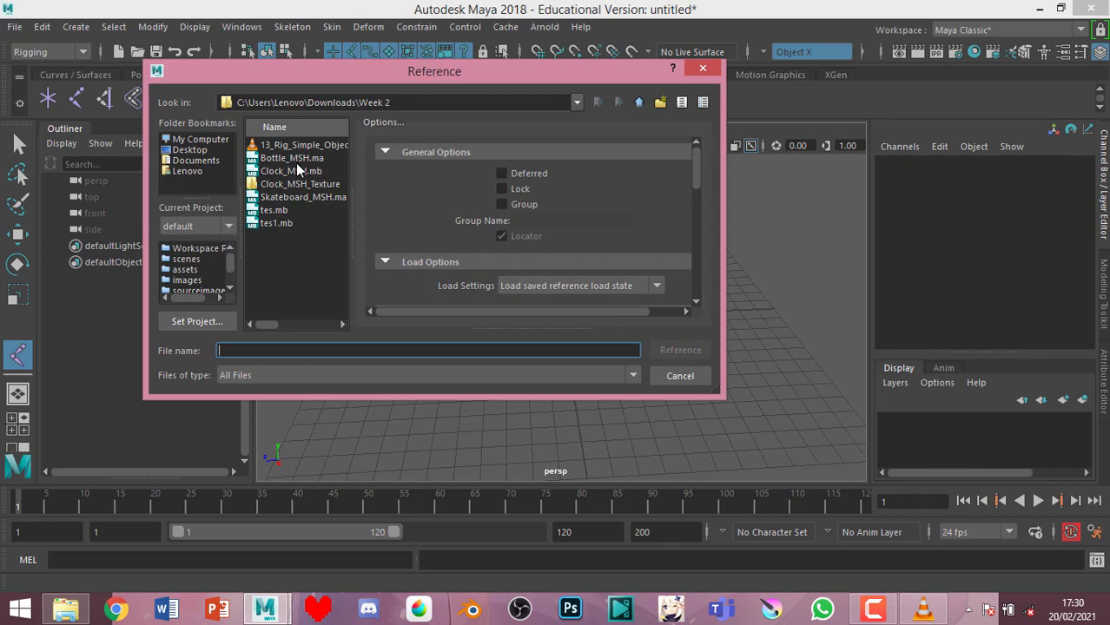
double_click(297, 158)
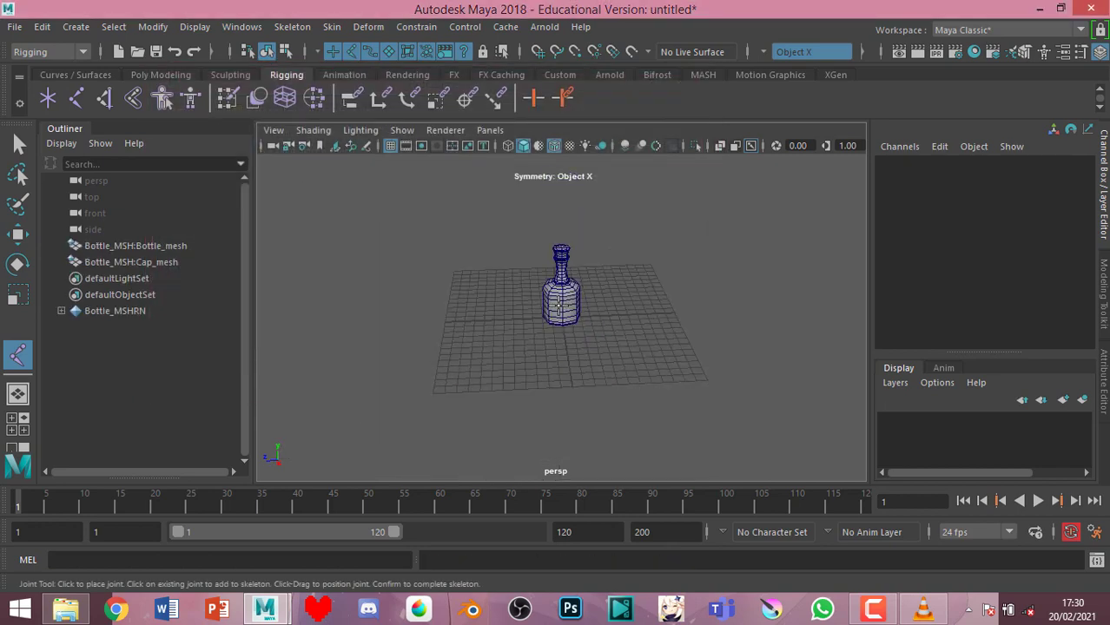
Select Bottle_mesh and Cap_mesh in the Outliner
scroll(559, 305, up, 2)
scroll(559, 305, up, 3)
mouse_move(616, 309)
alt+mouse_down()
mouse_move(479, 301)
mouse_move(619, 302)
alt+mouse_up()
click(117, 245)
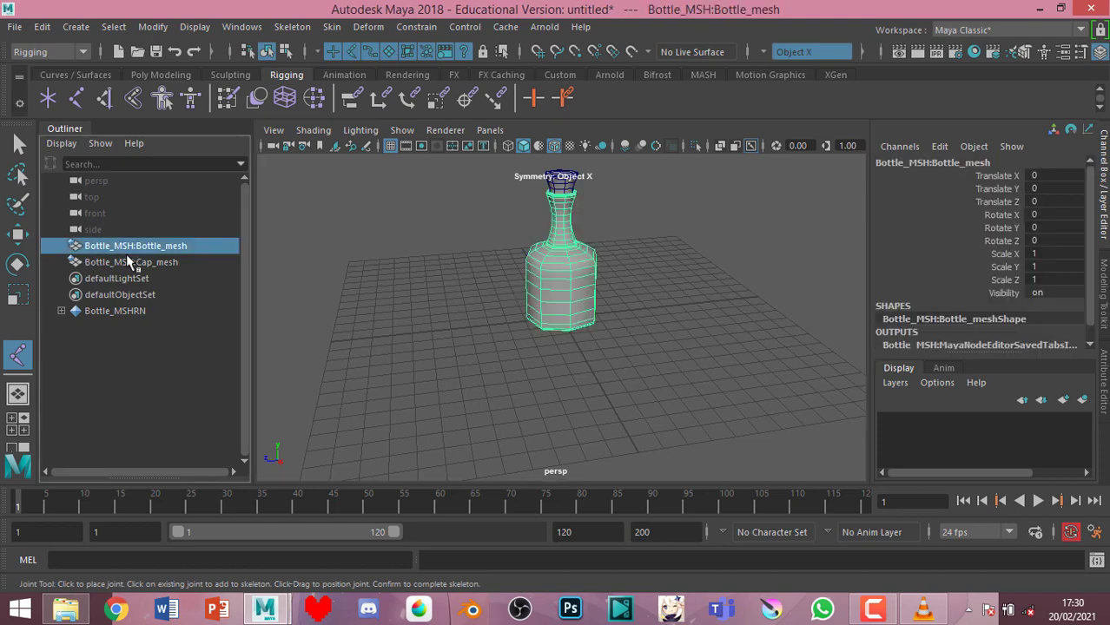
shift+click(127, 259)
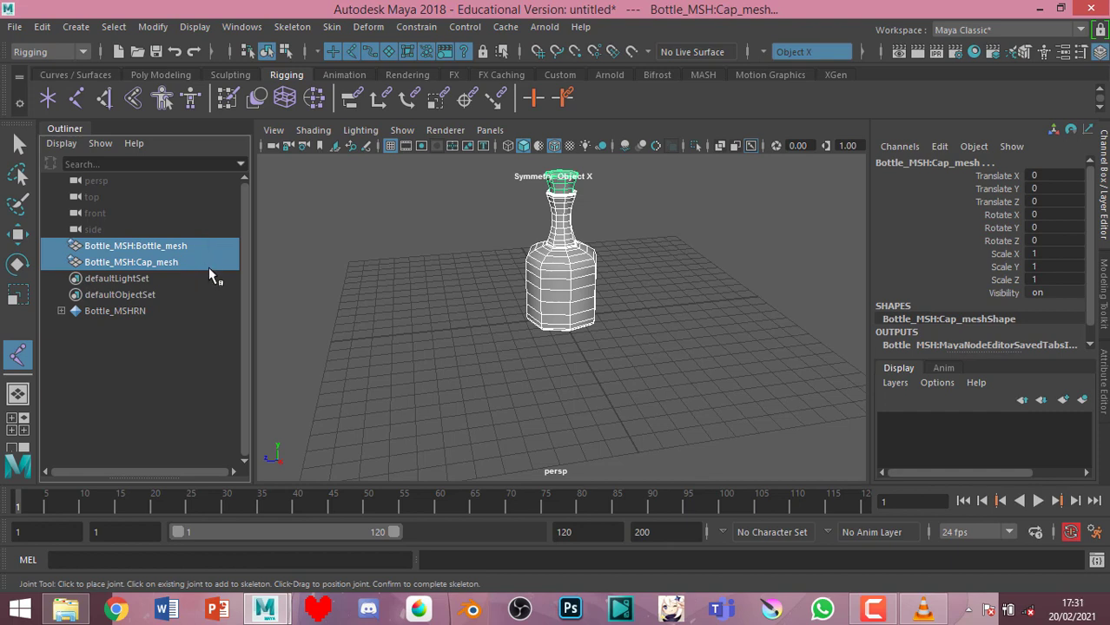
Group the bottle and cap meshes into group1, undoing a stray joint
key(ctrl+g)
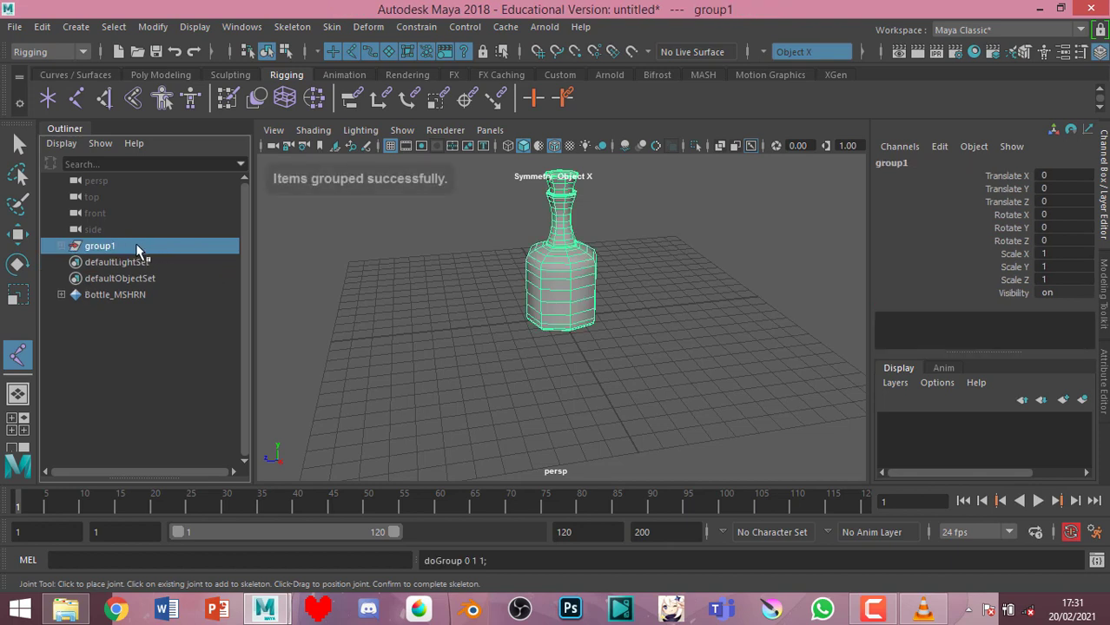
click(64, 247)
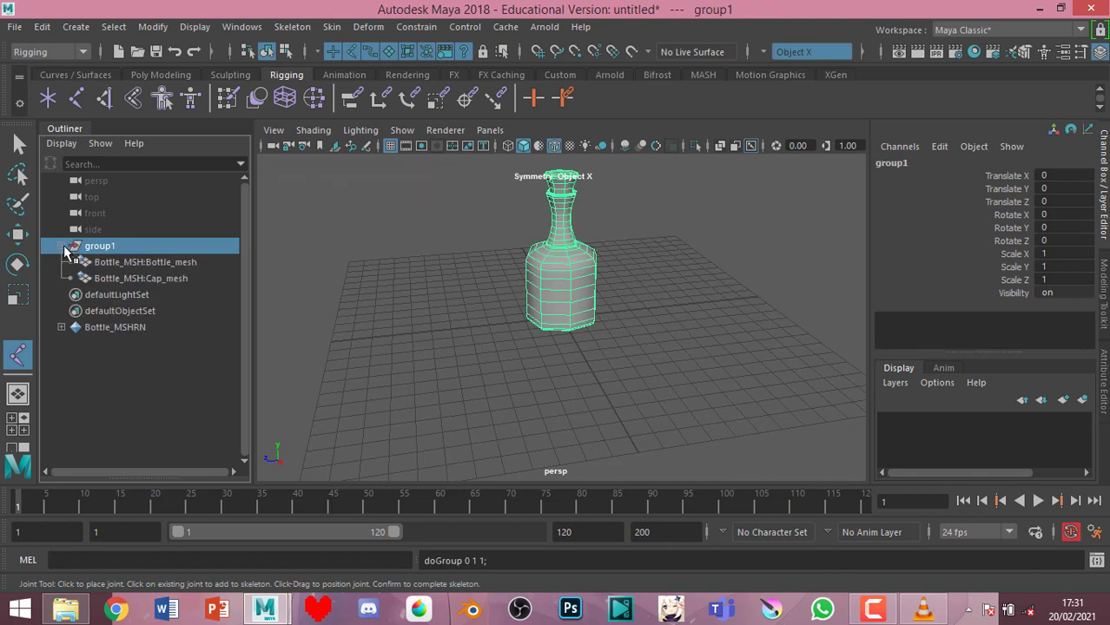
double_click(206, 277)
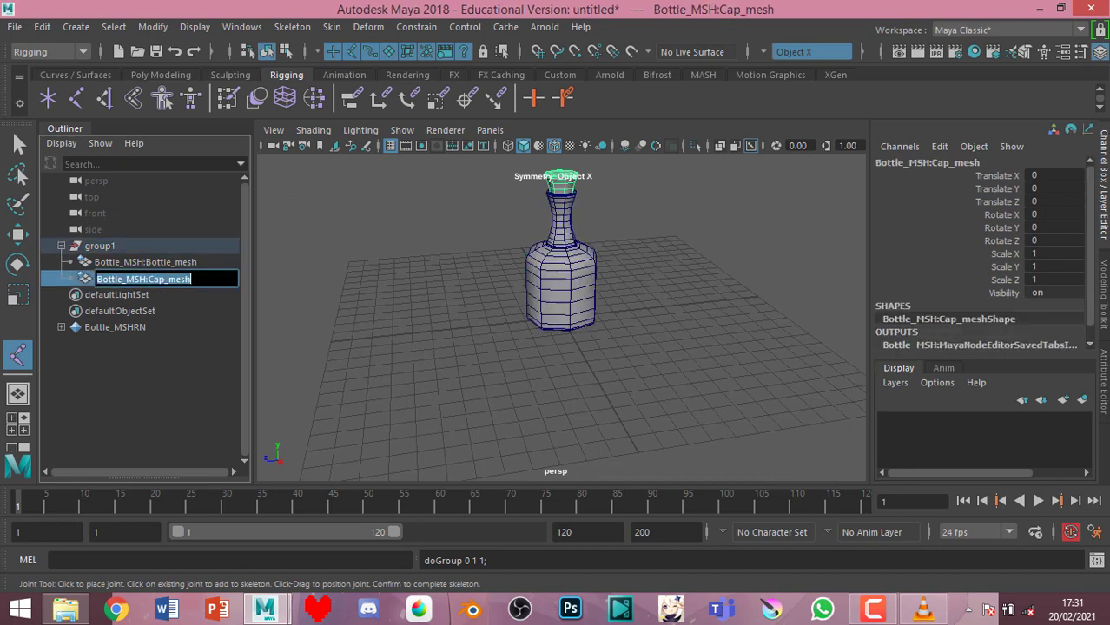
click(298, 252)
key(ctrl+z)
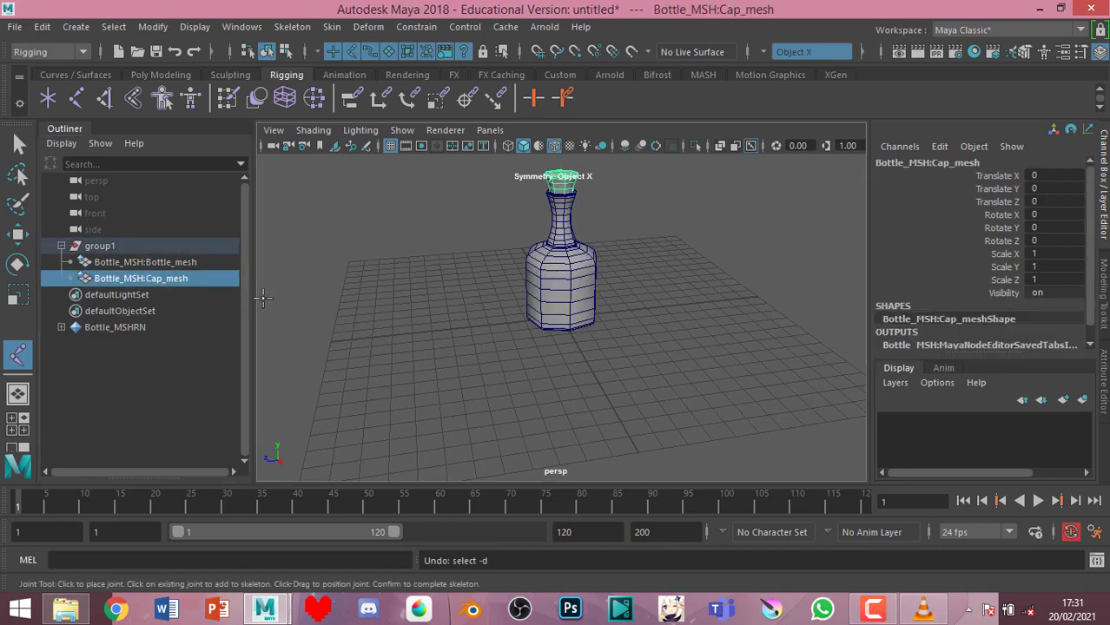
key(q)
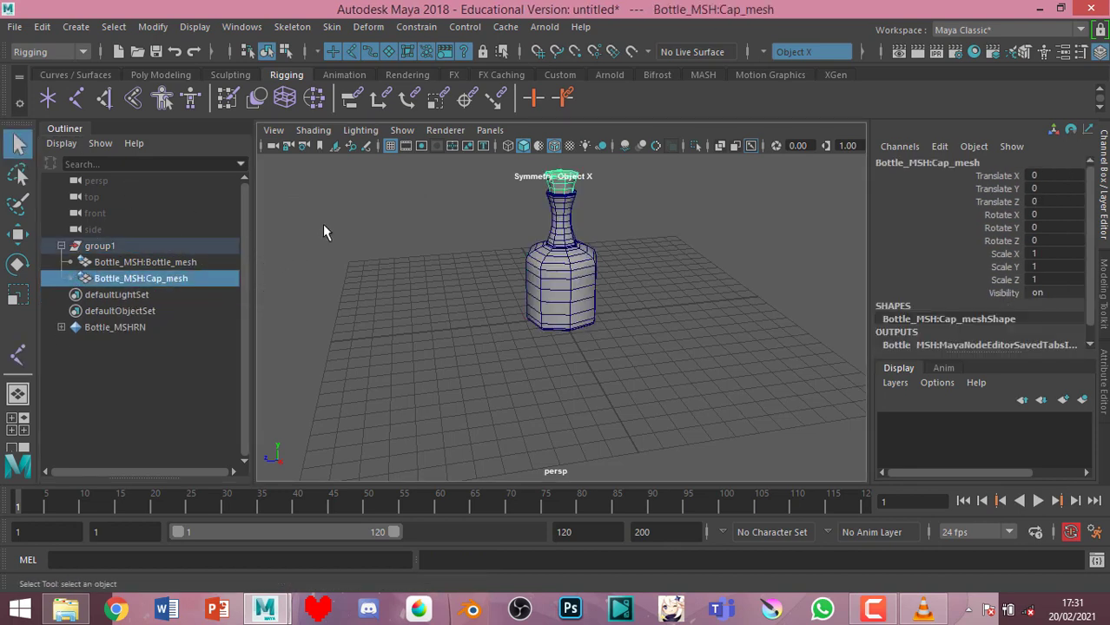
click(320, 233)
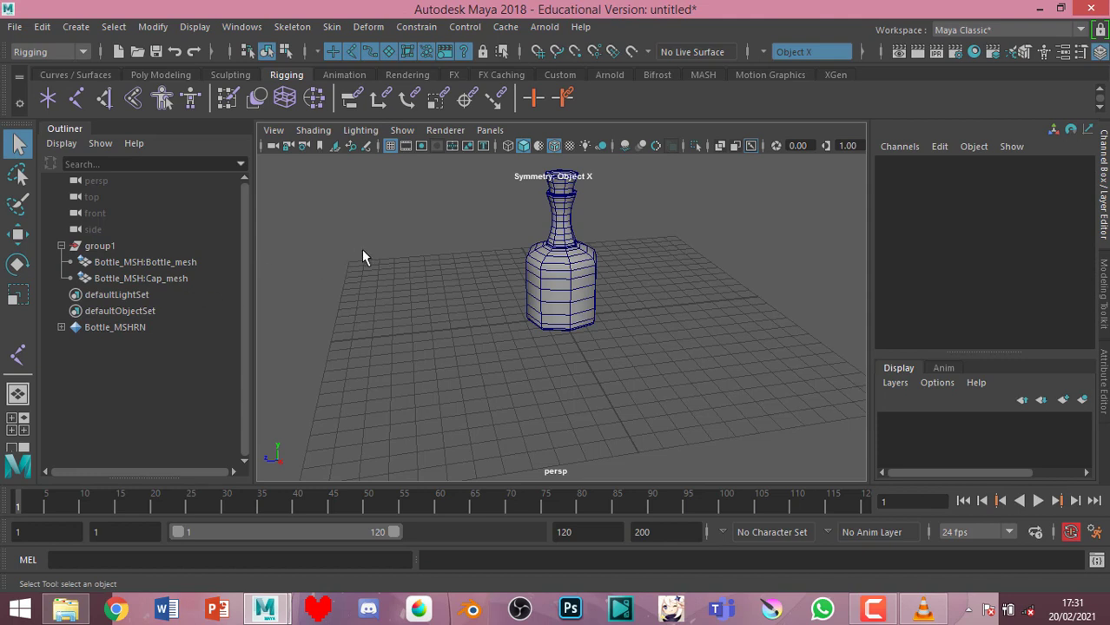
Create an empty group and name it joint
key(ctrl+g)
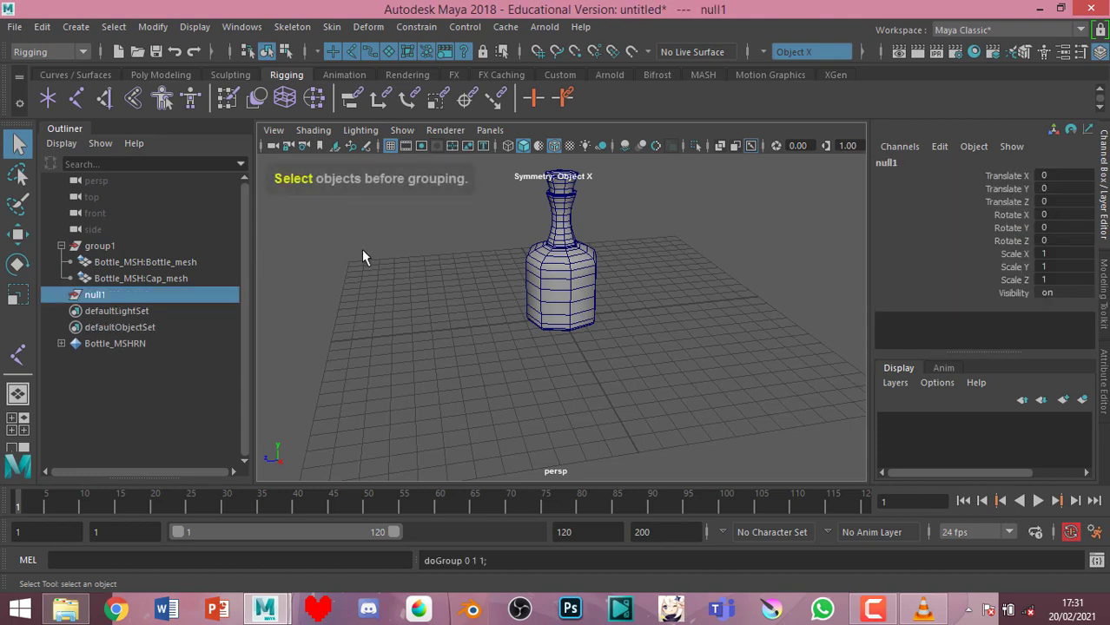
double_click(198, 295)
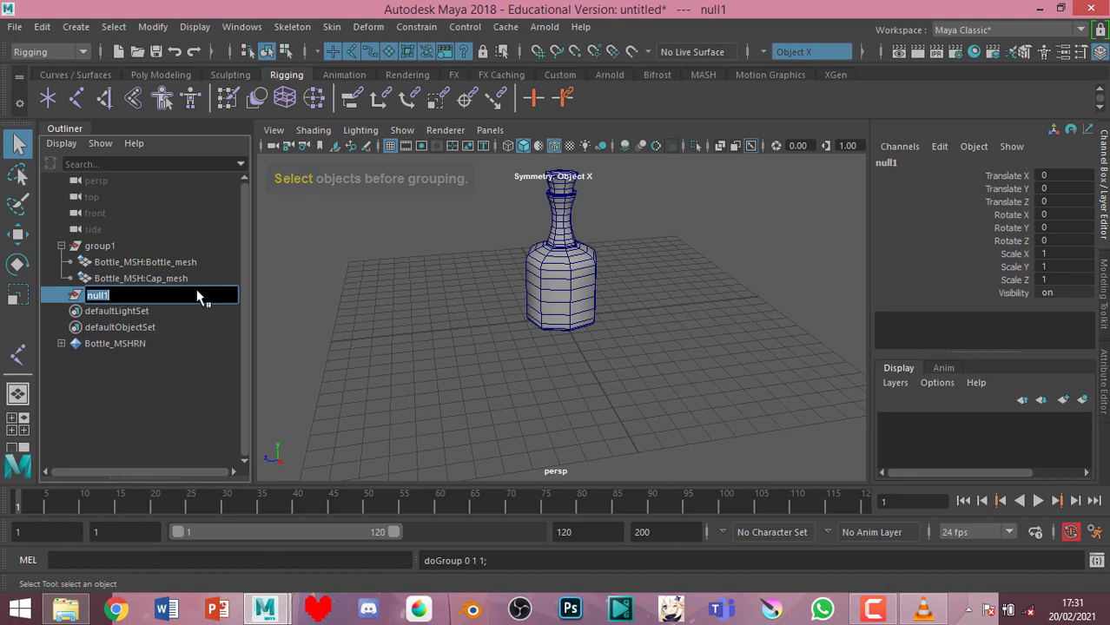
key(BackSpace)
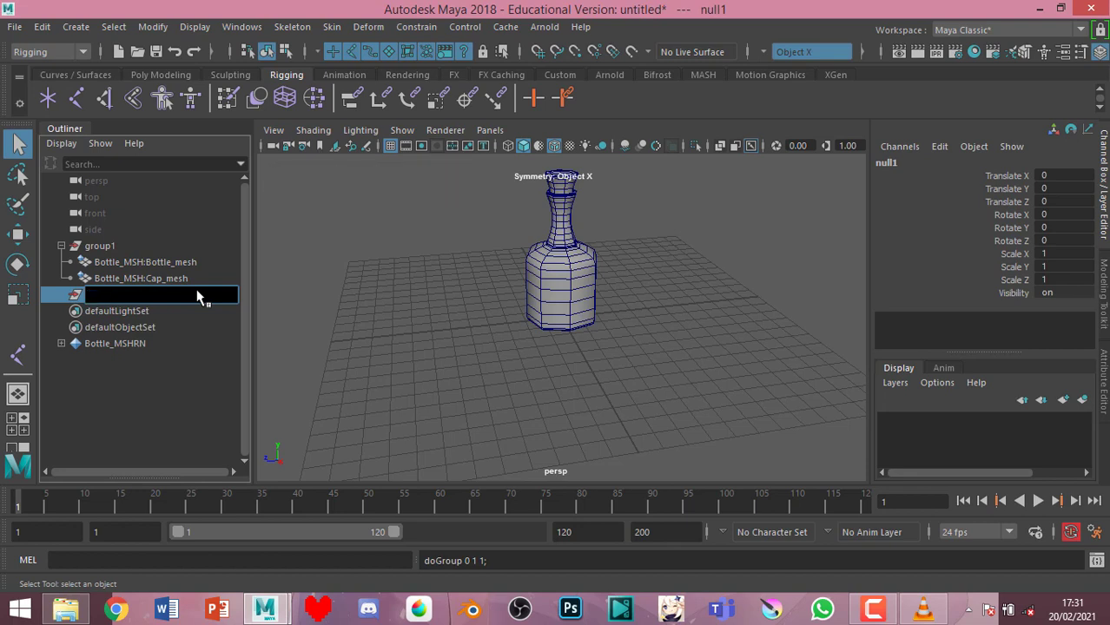
text(join)
text(t)
key(Return)
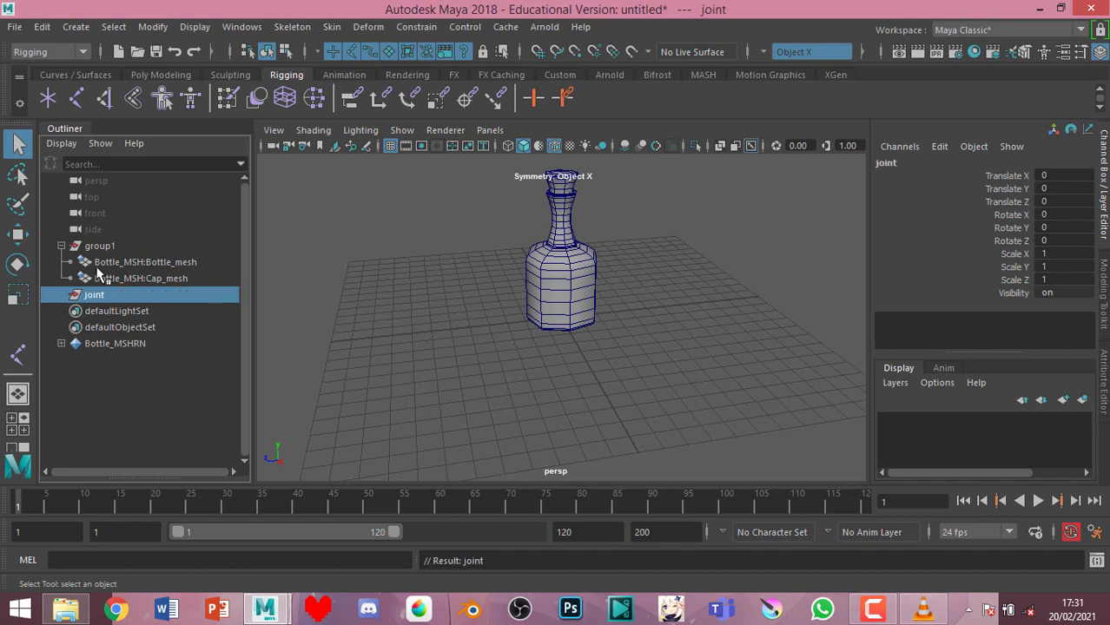
Rename group1 to MESH
double_click(123, 246)
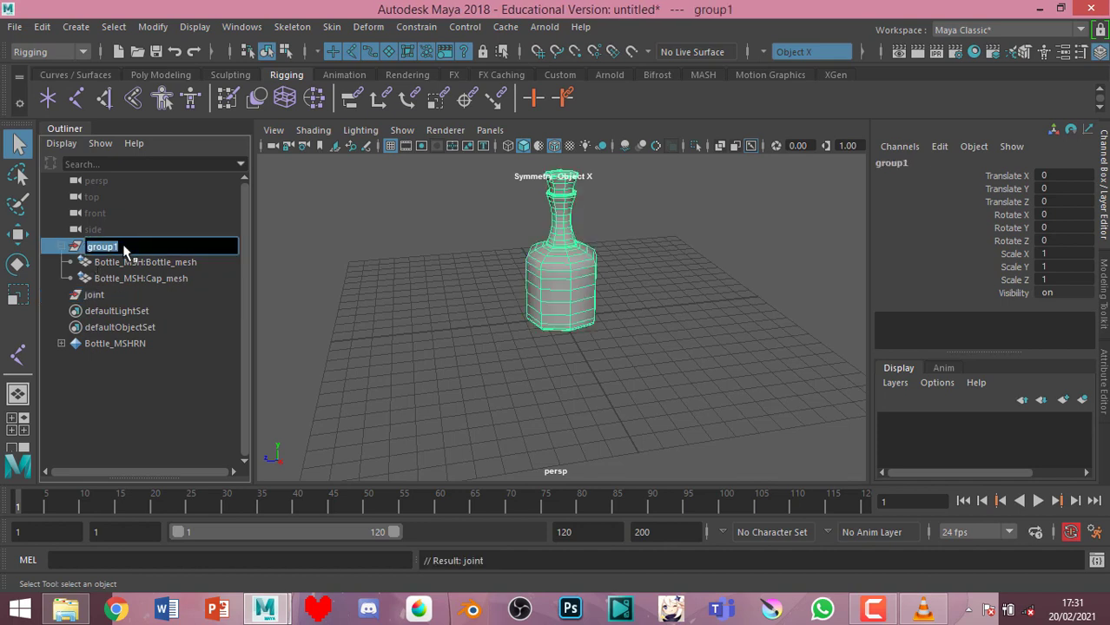
key(BackSpace)
key(Caps_Lock)
text(MESH)
key(Return)
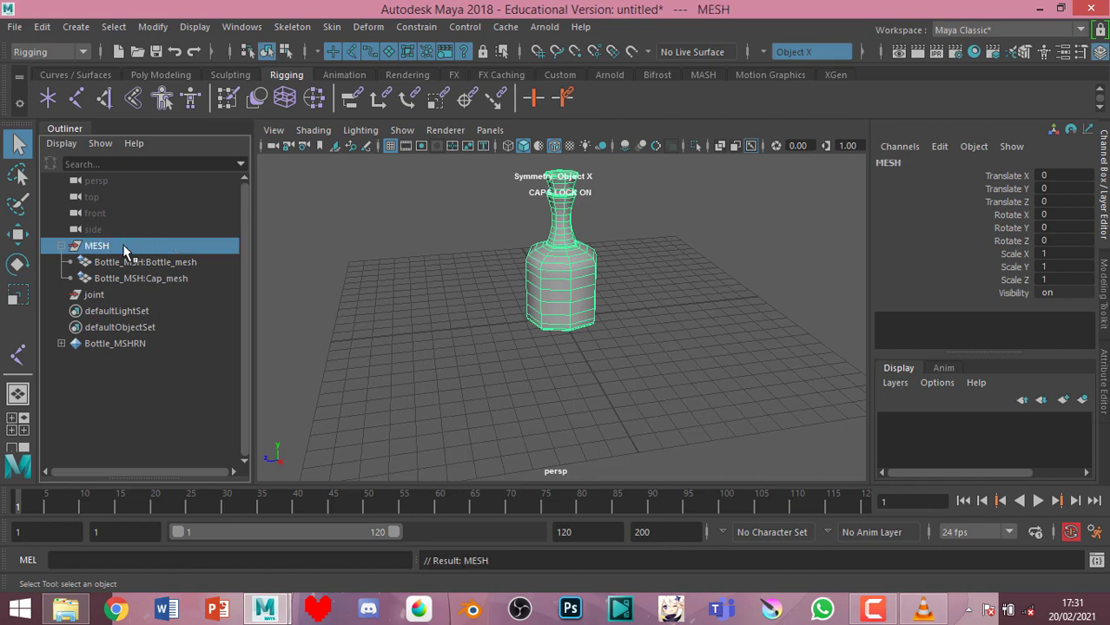
Rename the joint group to uppercase JOINT, undoing an accidental regroup
double_click(107, 297)
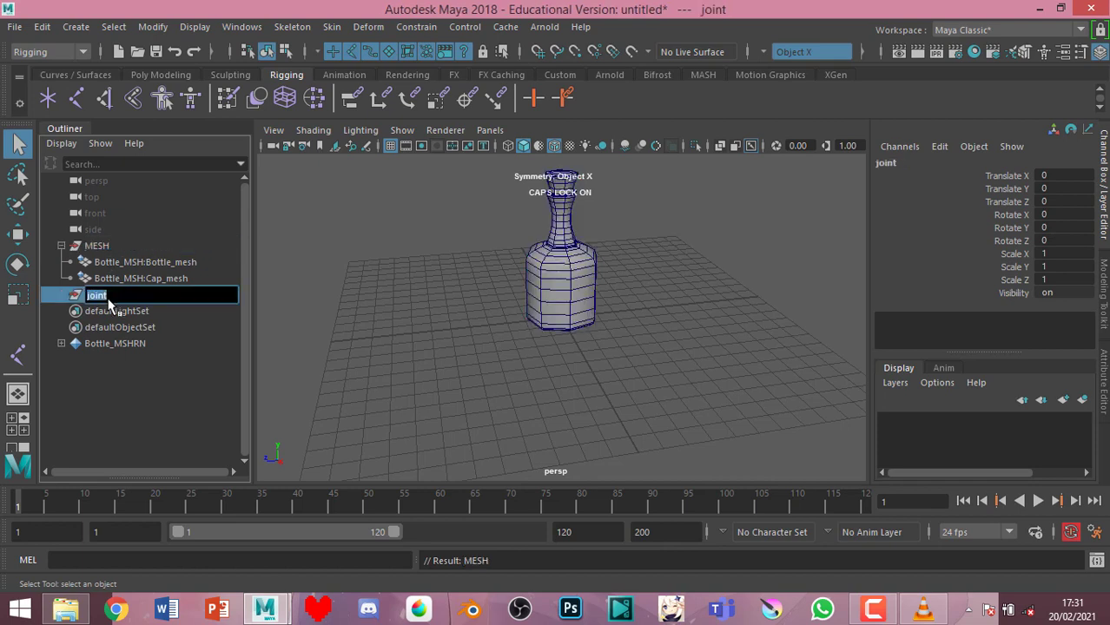
text(JO)
text(INT)
key(Return)
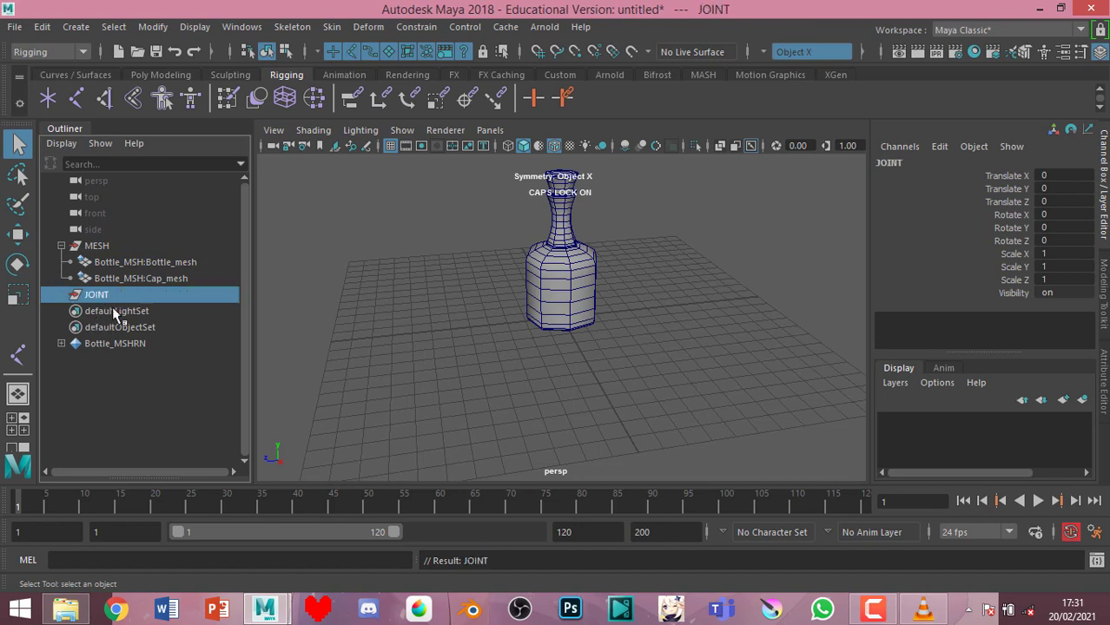
key(ctrl+g)
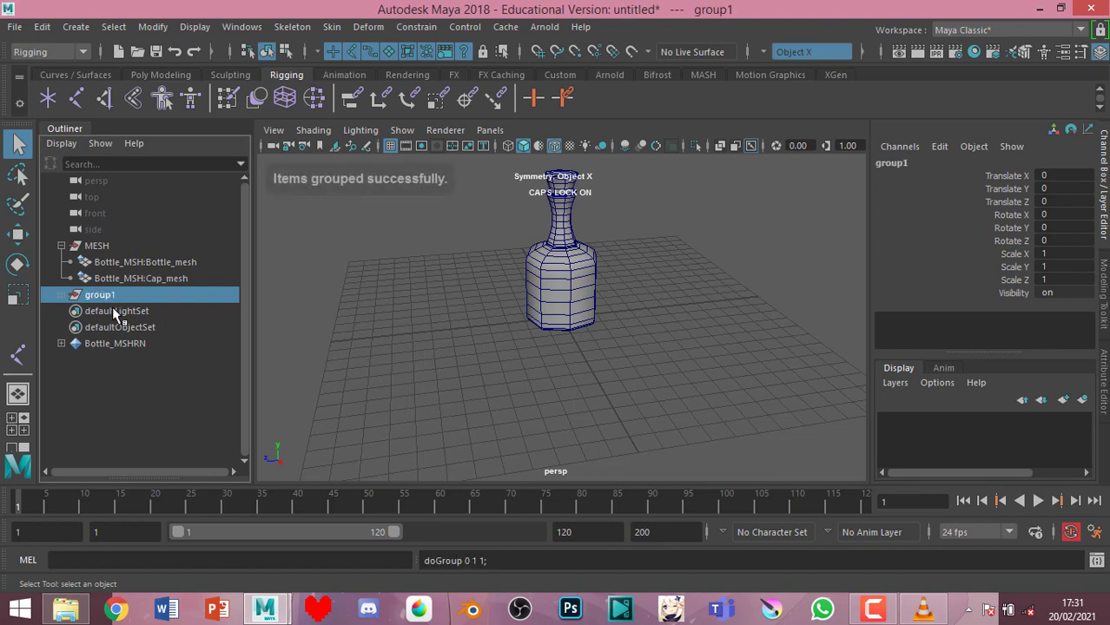
key(ctrl+z)
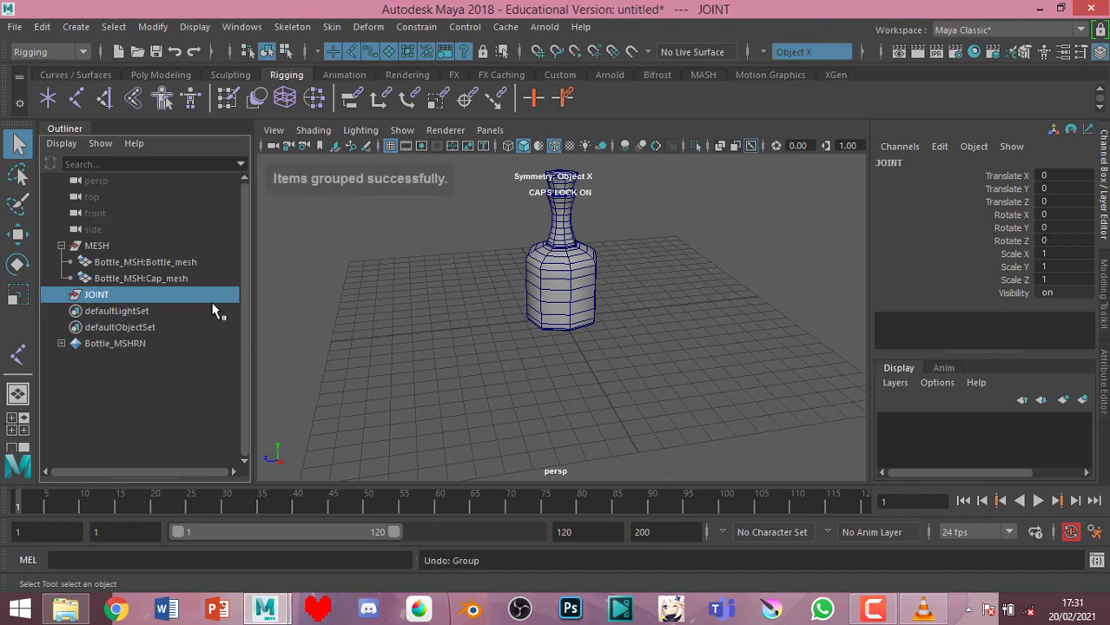
click(284, 304)
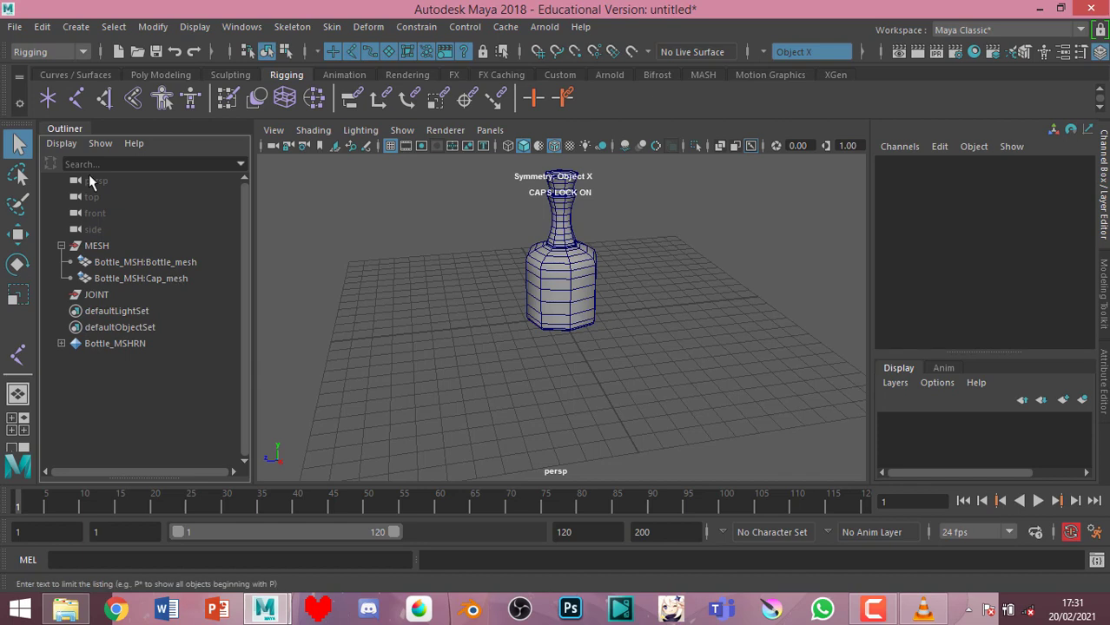
Create another empty group named CTRL
key(ctrl+g)
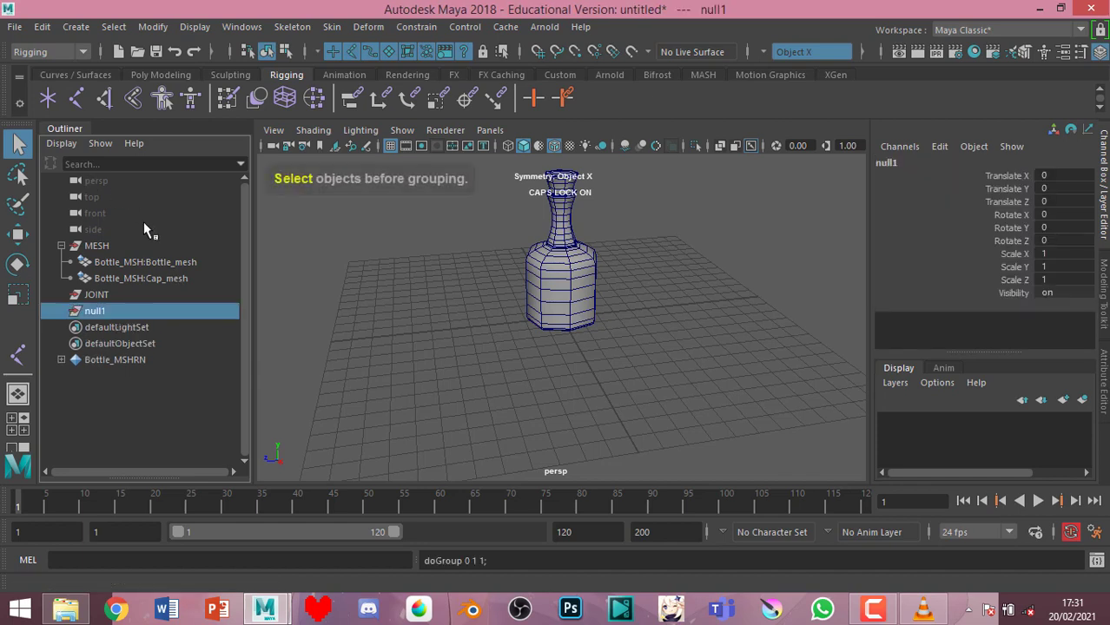
double_click(124, 312)
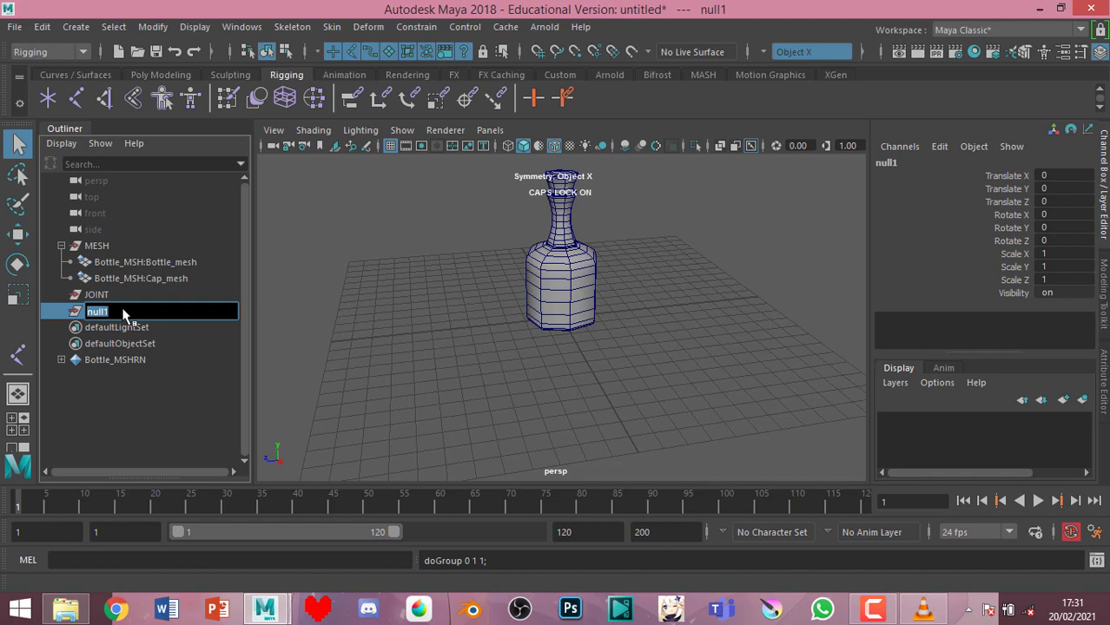
text(CTR)
text(L)
click(305, 279)
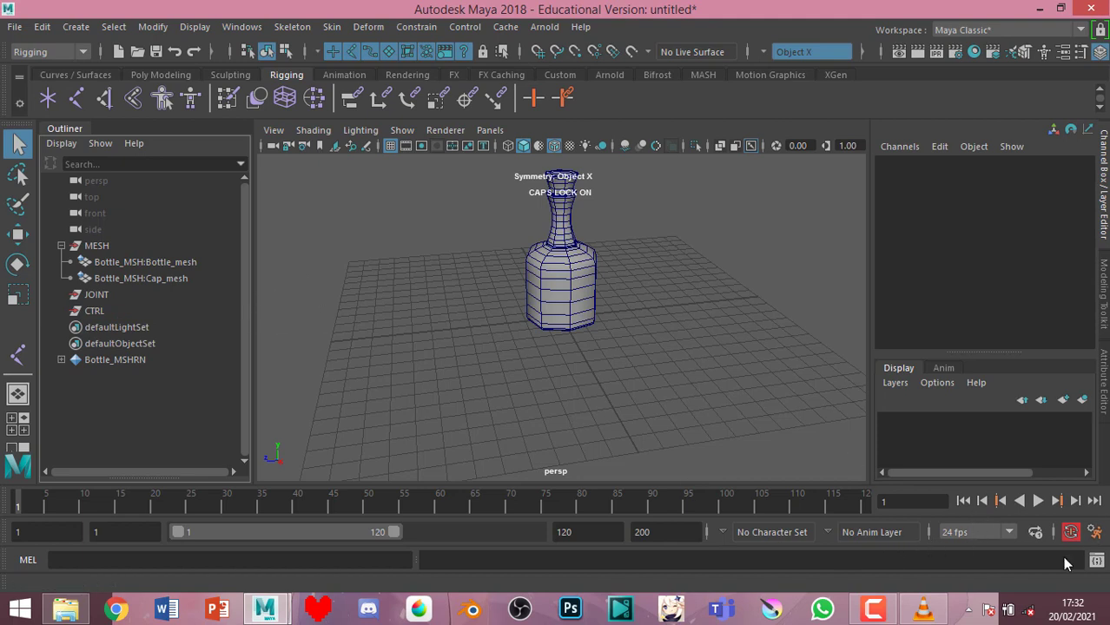
click(873, 610)
click(1042, 540)
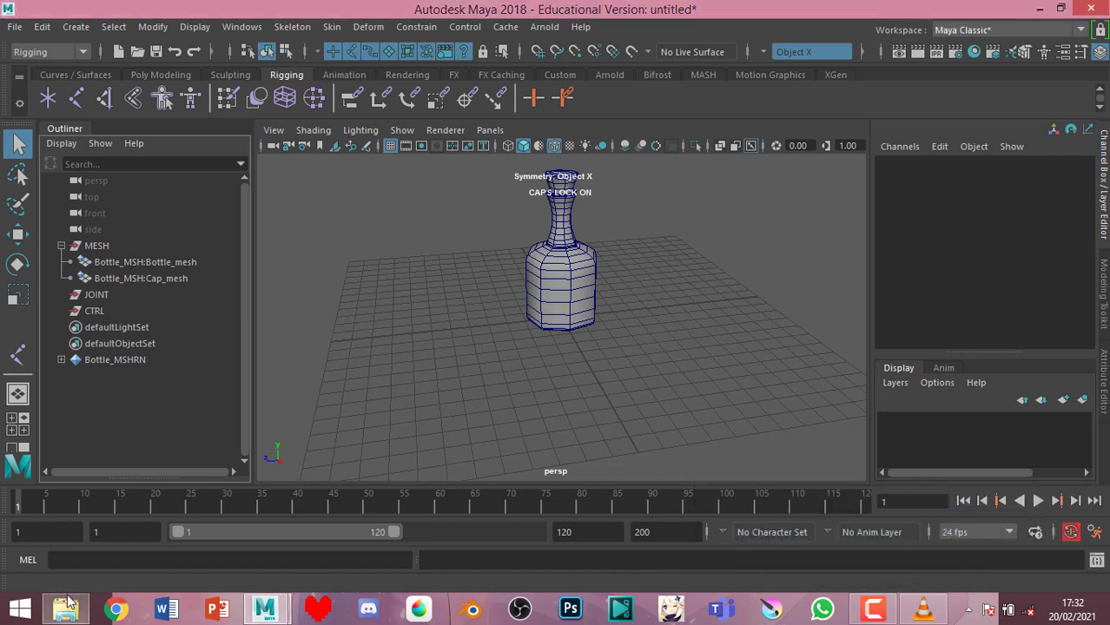
mouse_move(66, 609)
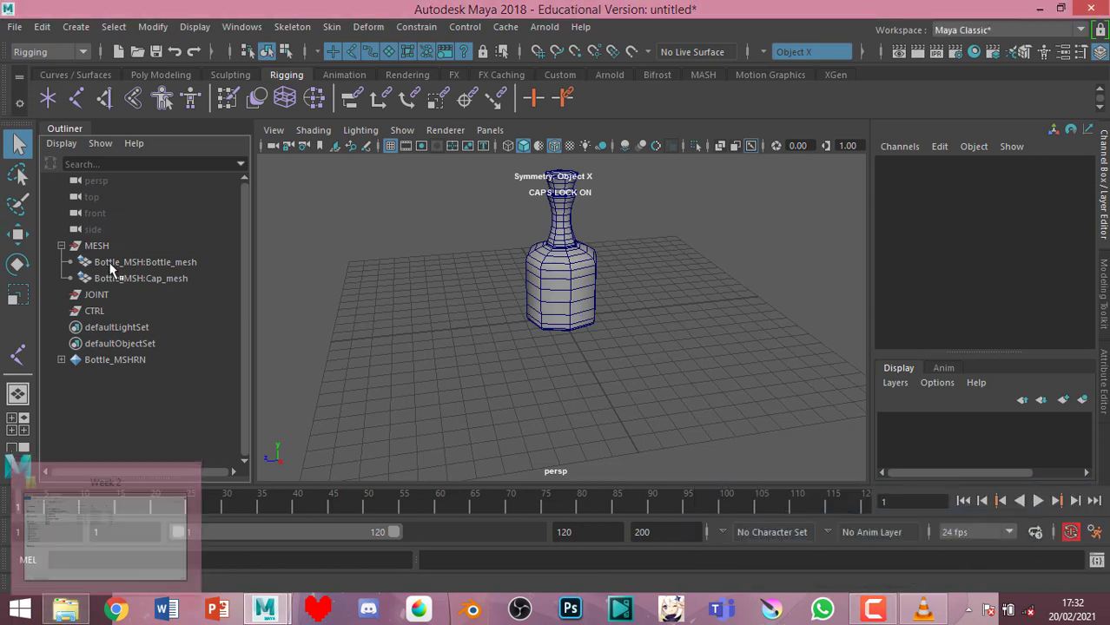
Select MESH, JOINT and CTRL and group them into group1
click(60, 245)
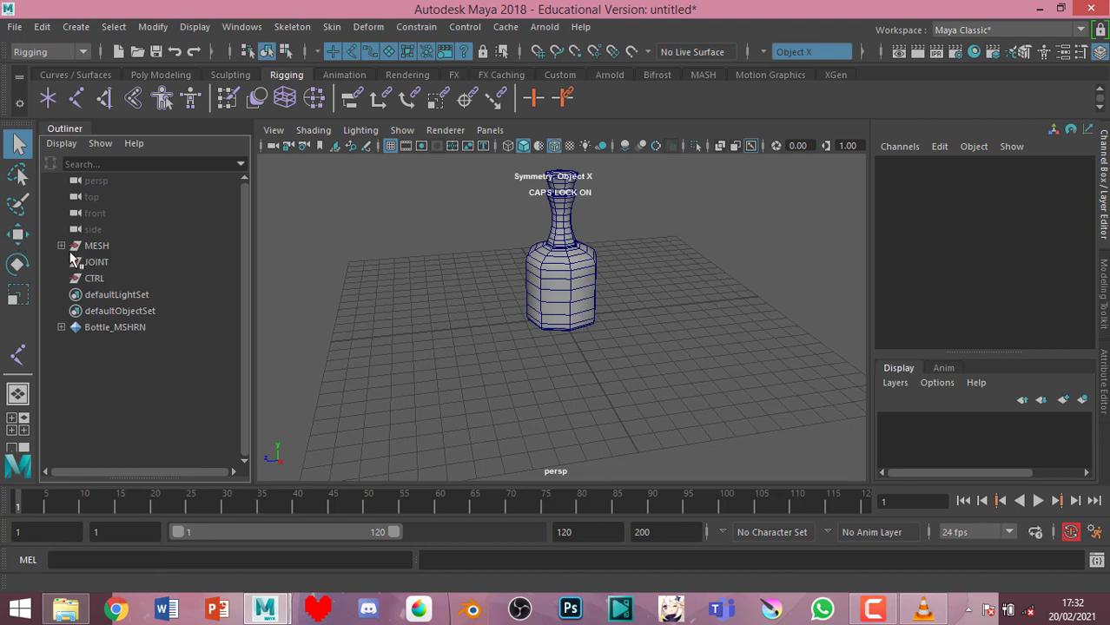
click(98, 246)
shift+click(104, 261)
shift+click(96, 278)
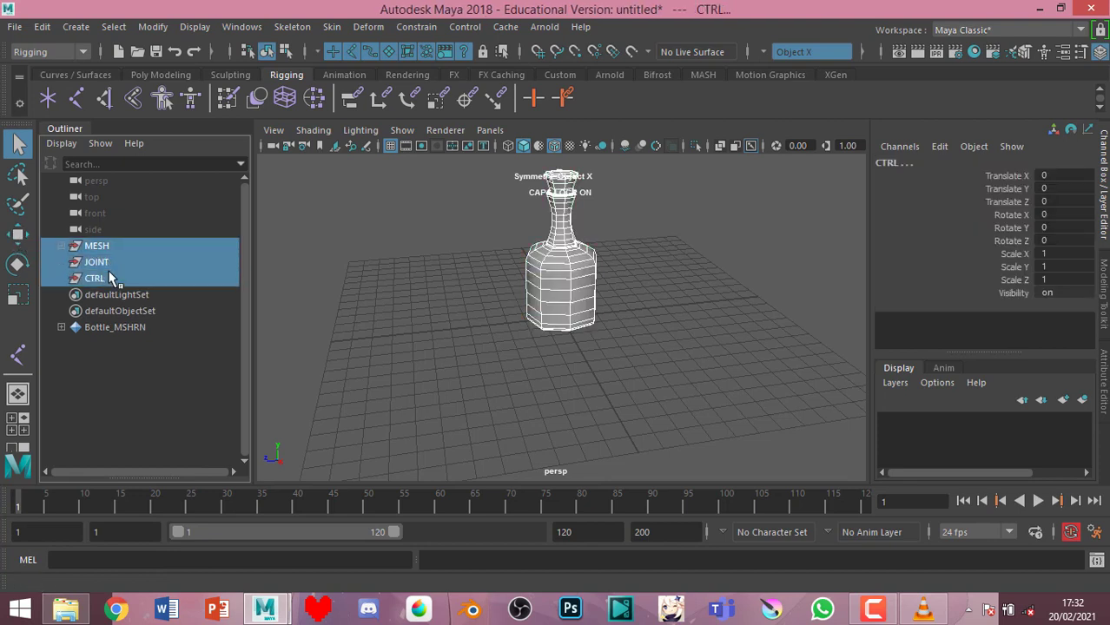
key(ctrl+g)
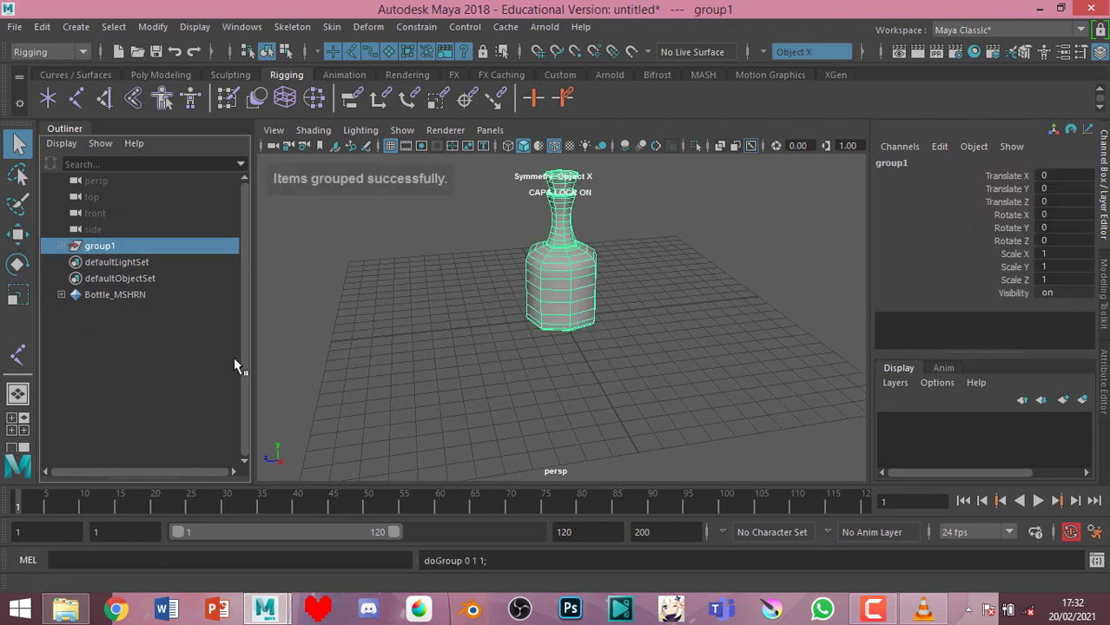
Expand group1 and MESH in the Outliner to show the two meshes
click(61, 246)
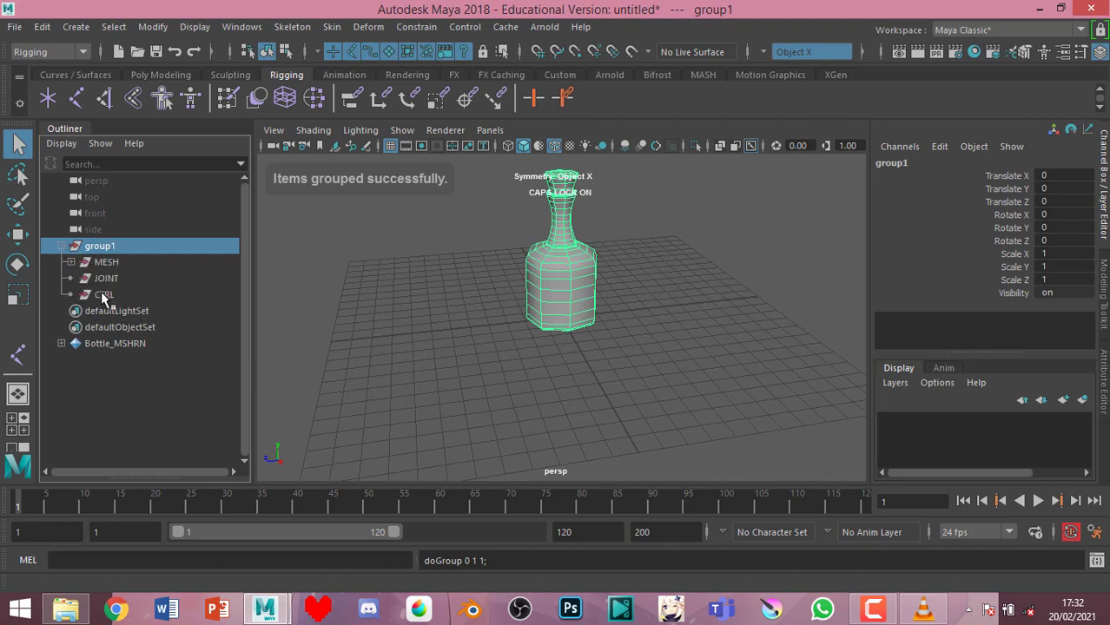
click(72, 262)
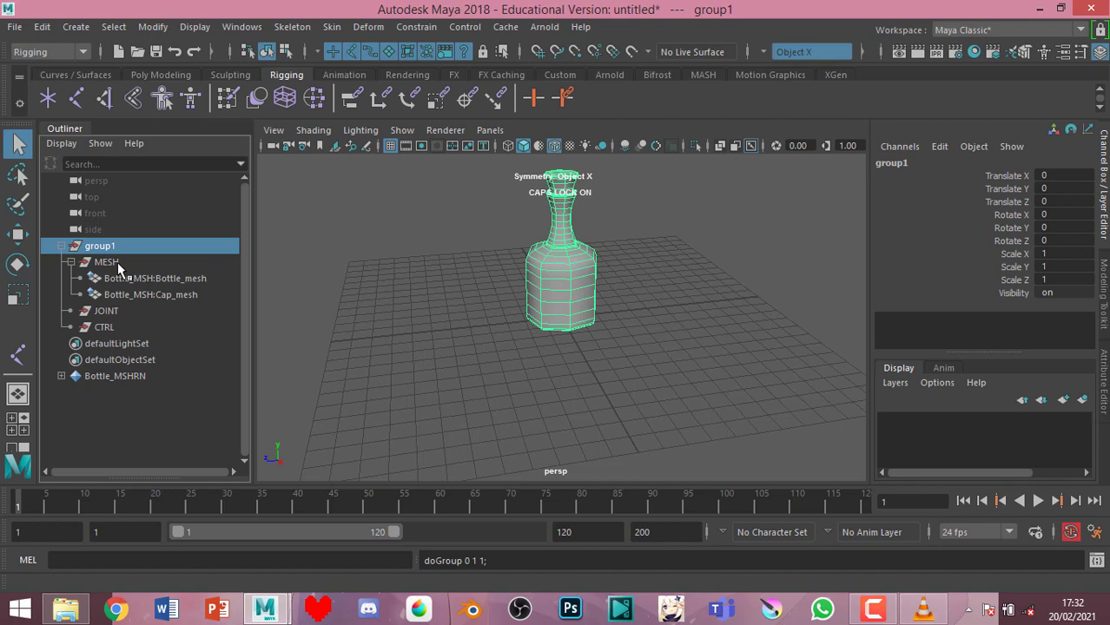
click(118, 262)
click(291, 215)
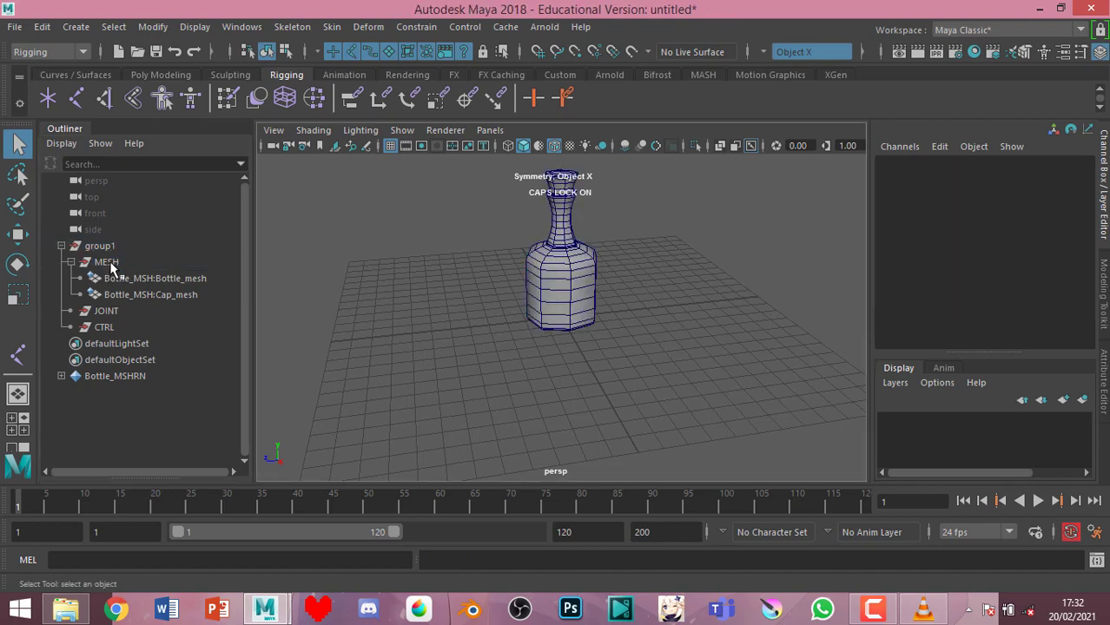
click(118, 262)
click(310, 182)
With JOINT selected, place a new joint on the grid beside the bottle
click(128, 313)
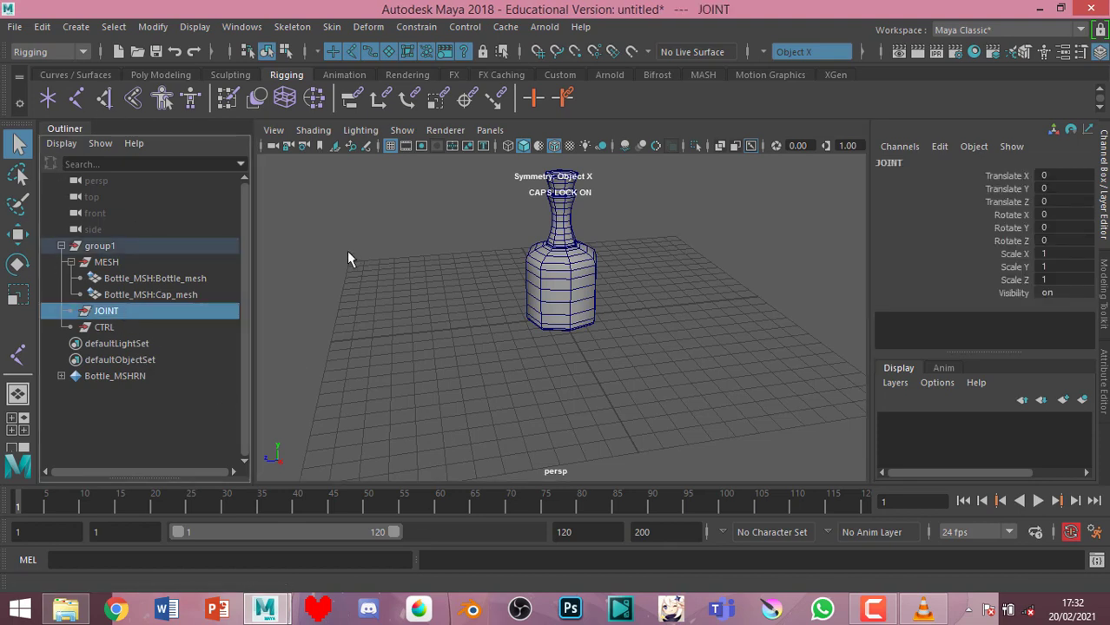
click(69, 75)
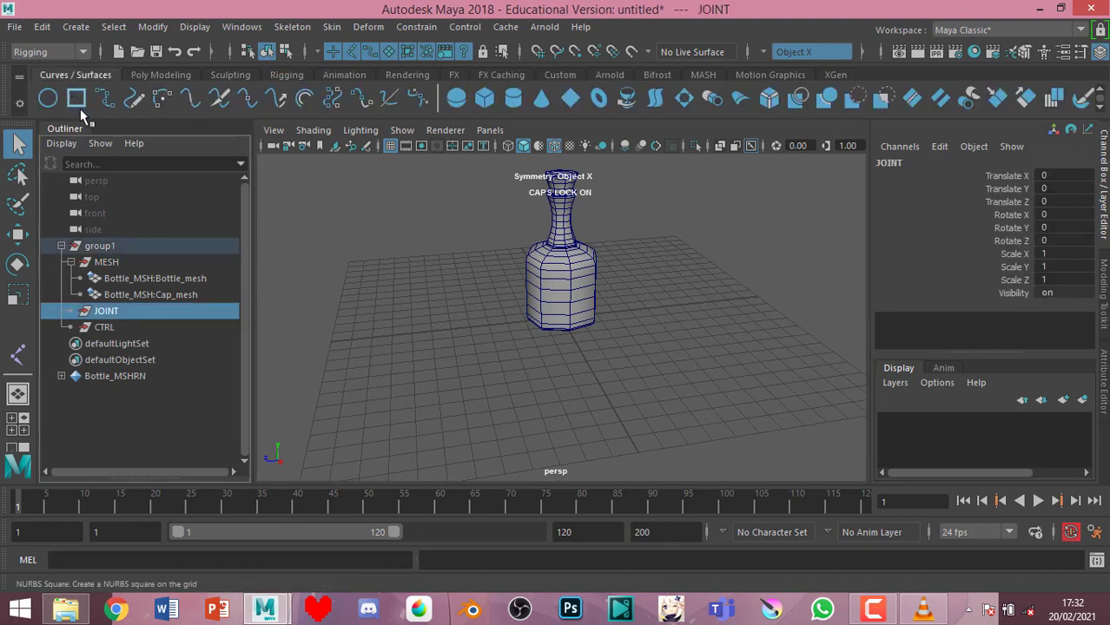
click(287, 75)
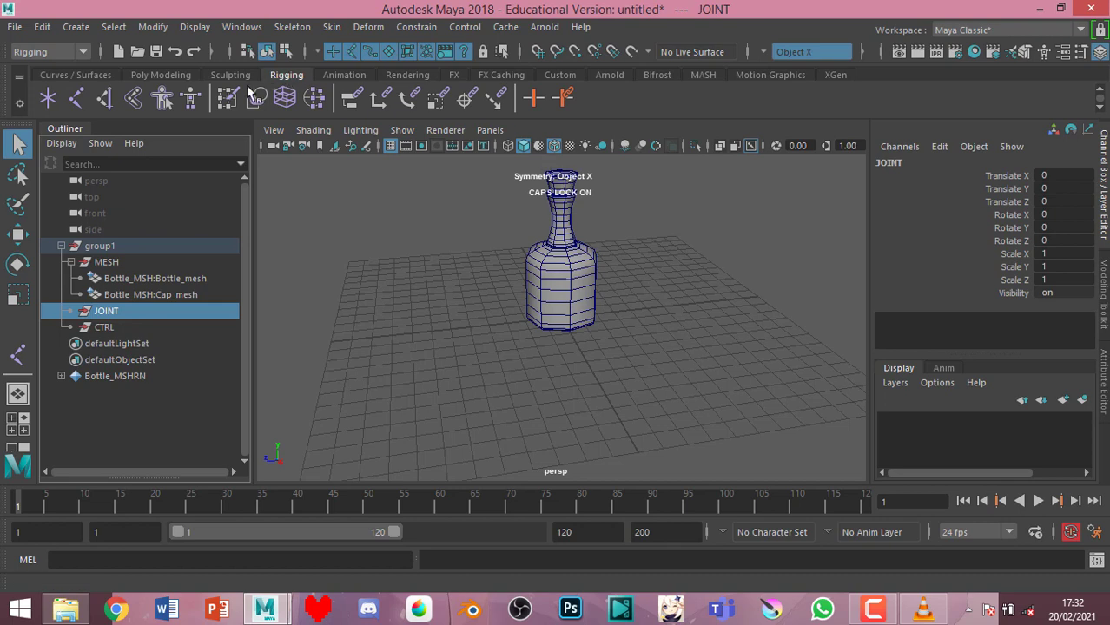
click(76, 98)
click(660, 307)
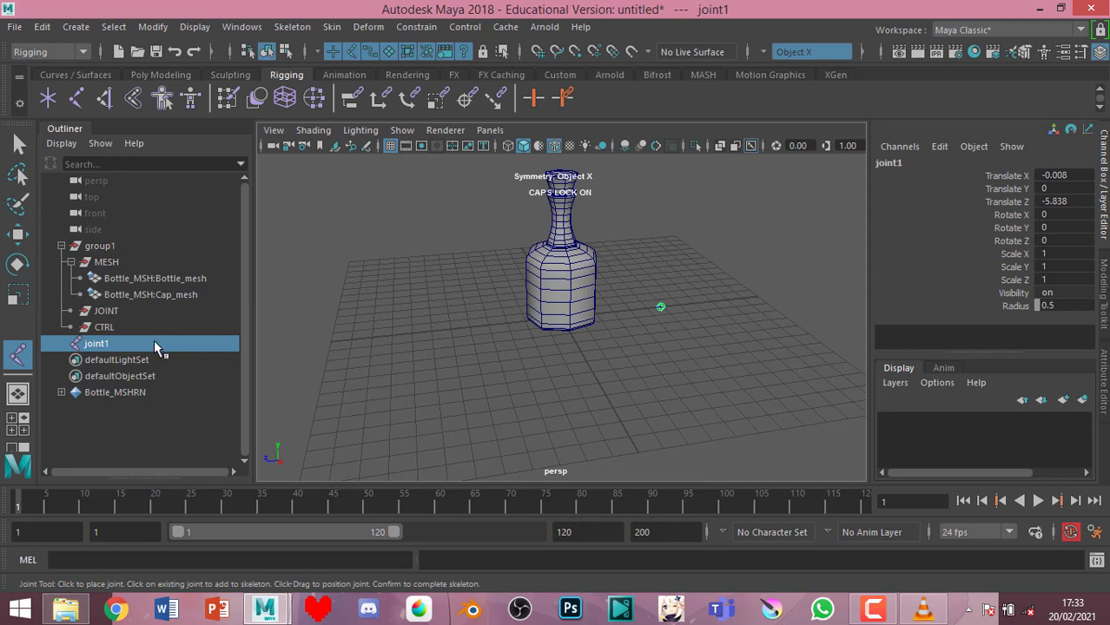
Rename joint1 to bottle_joint
double_click(155, 345)
key(BackSpace)
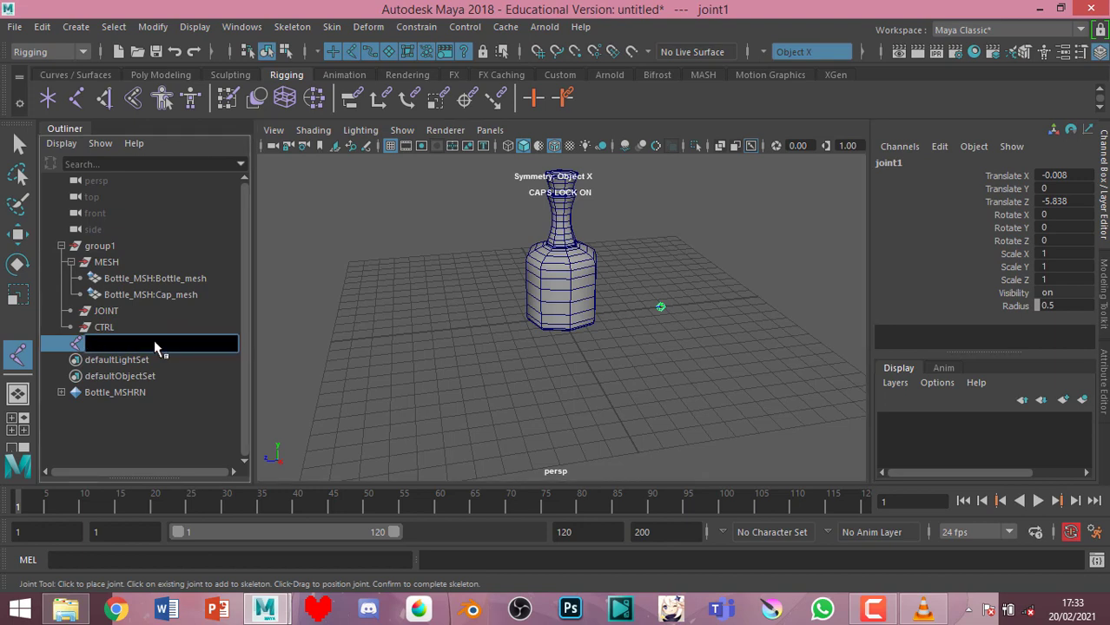
text(BO)
text(TTLE)
key(BackSpace)
key(BackSpace)
key(BackSpace)
key(BackSpace)
key(Caps_Lock)
text(bot)
text(tl)
text(e)
text(_j)
key(Return)
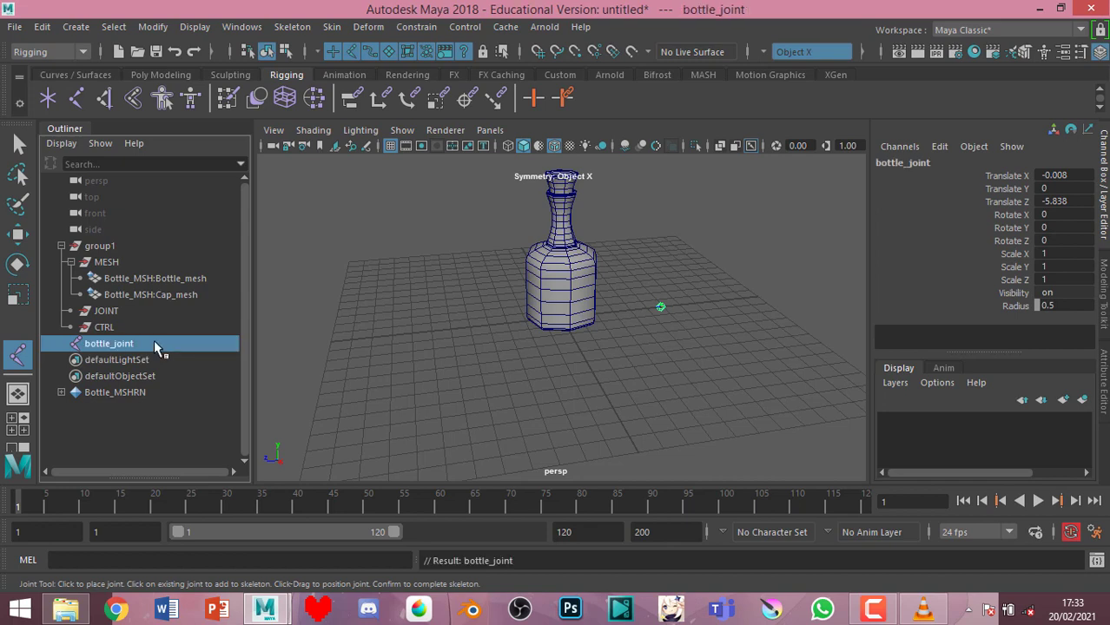
click(660, 306)
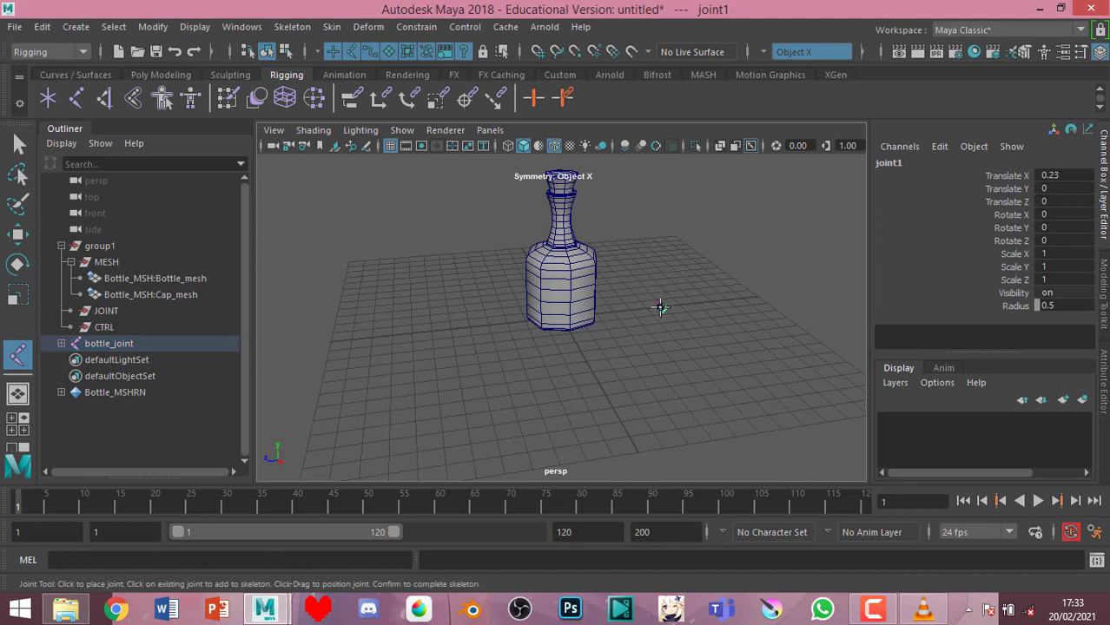
Remove the stray extra joint and try snapping bottle_joint to the bottle base
key(ctrl+z)
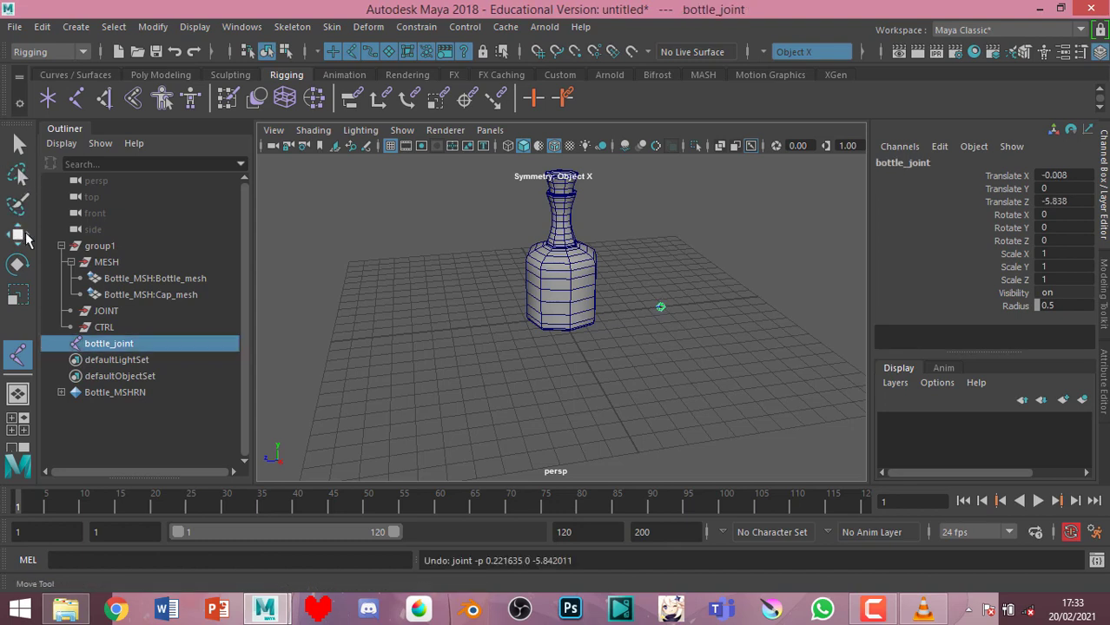
click(26, 235)
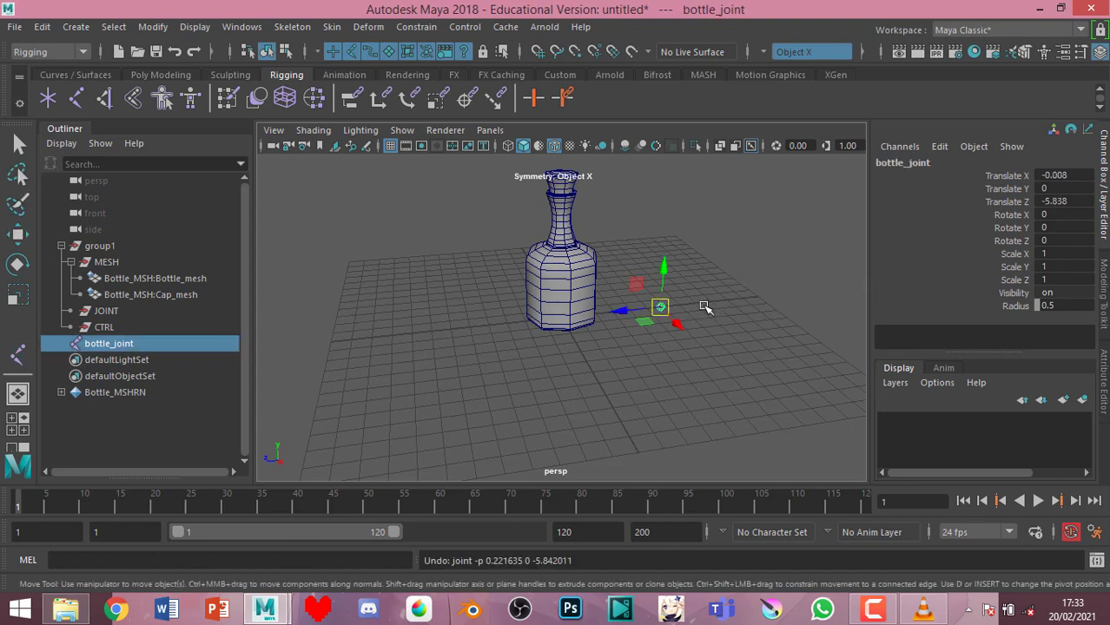
key(v)
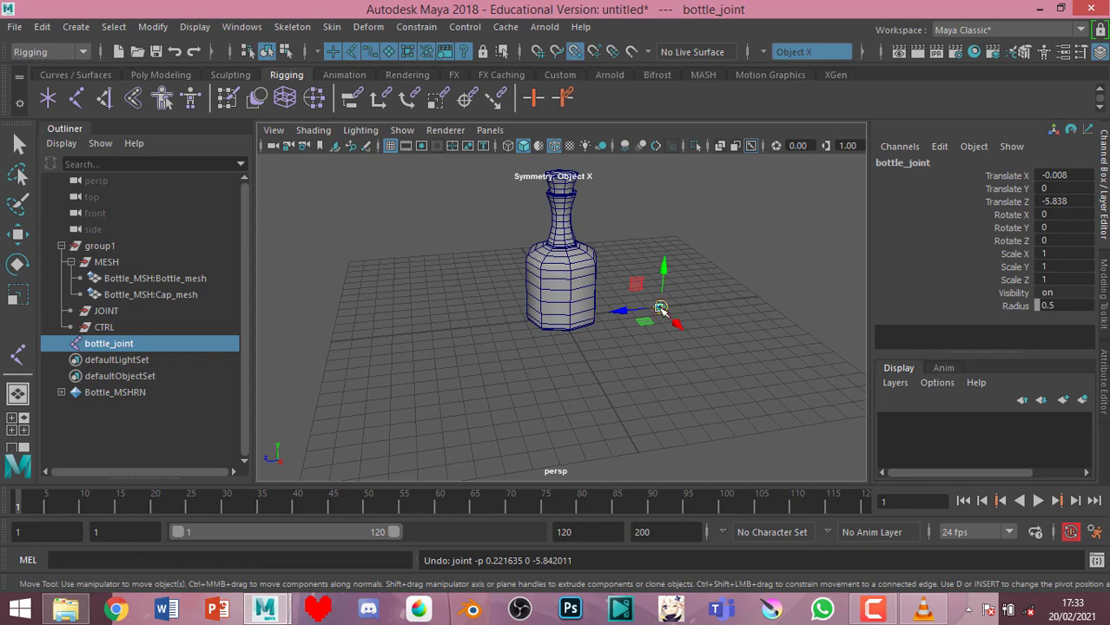
drag(660, 307, 562, 314)
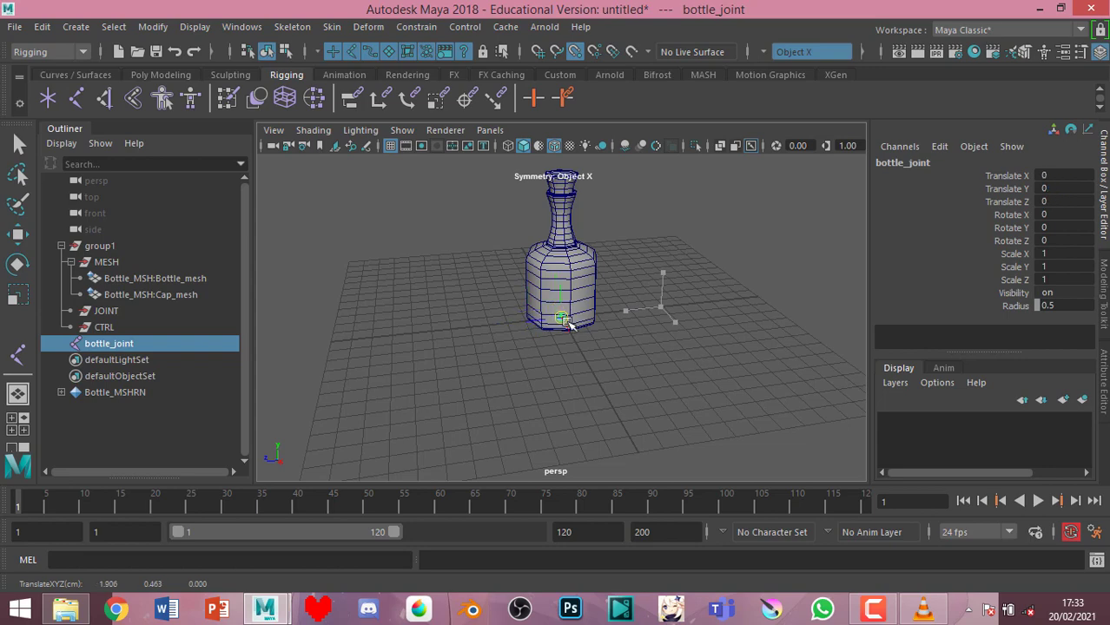
key(ctrl+z)
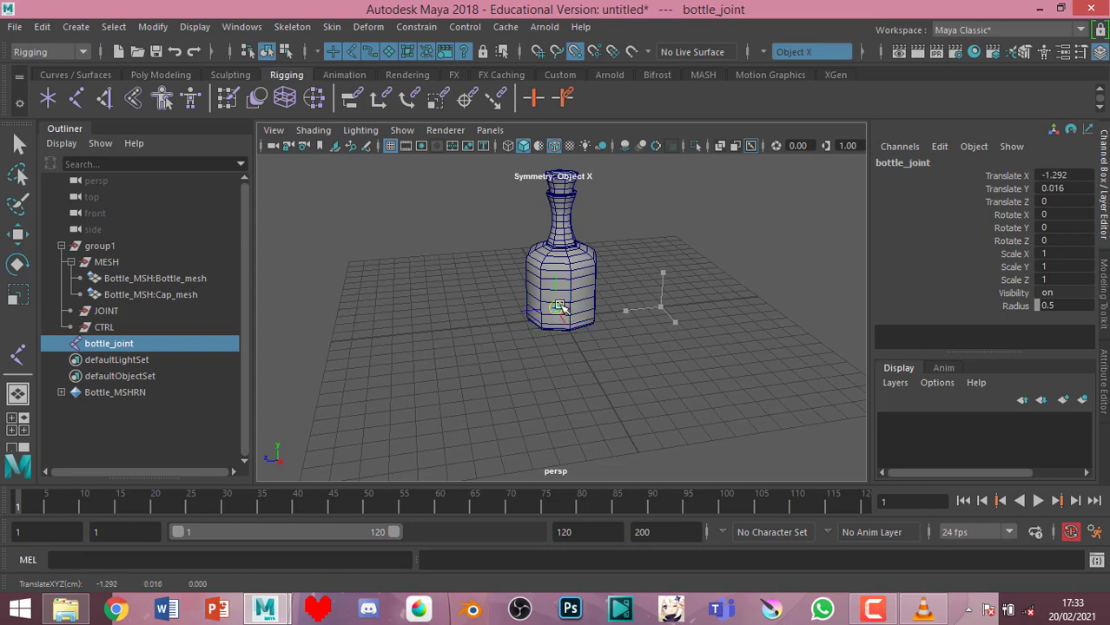
Raise bottle_joint into the bottle's neck at Translate Y 4.911
mouse_move(609, 303)
alt+mouse_down()
mouse_move(585, 235)
mouse_move(582, 330)
mouse_move(561, 318)
alt+mouse_up()
key(v)
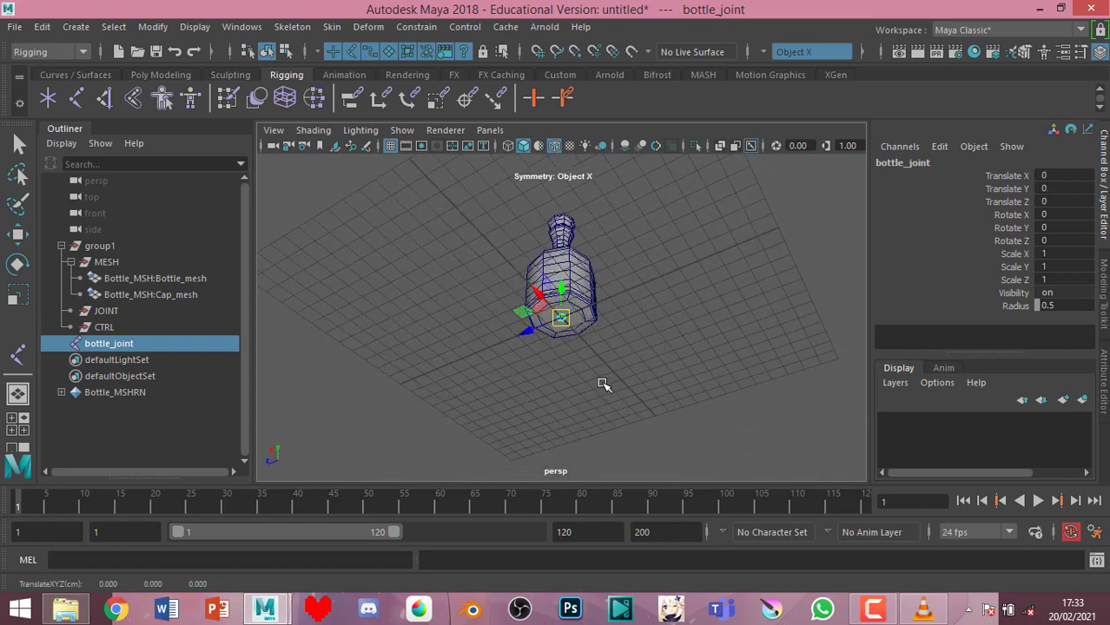
key(f)
click(832, 357)
key(f)
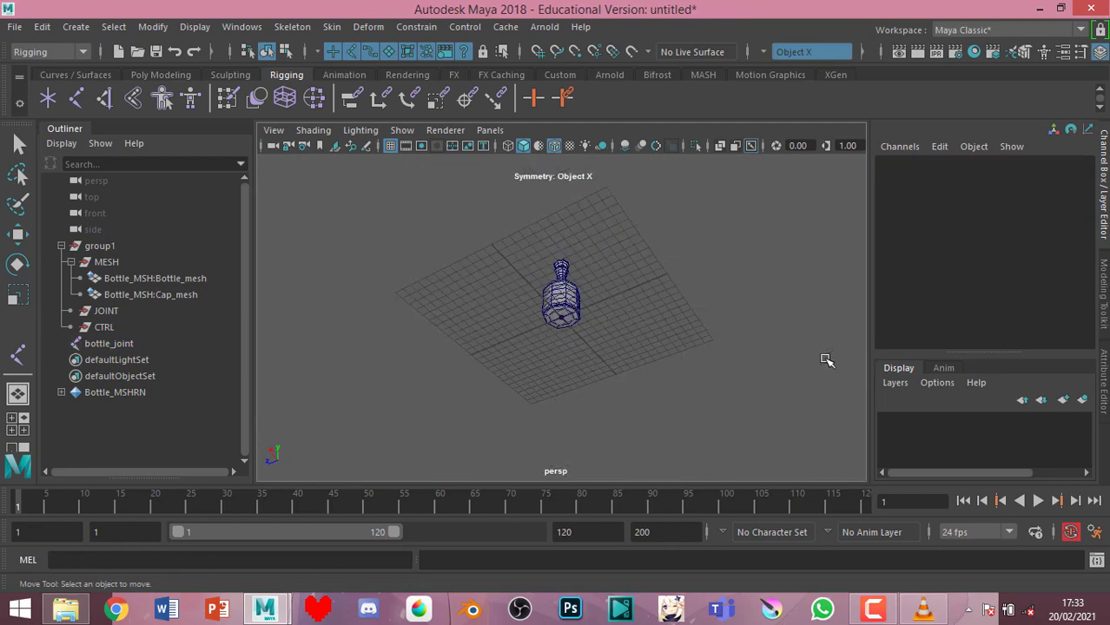
alt+drag(821, 362, 644, 430)
key(ctrl+z)
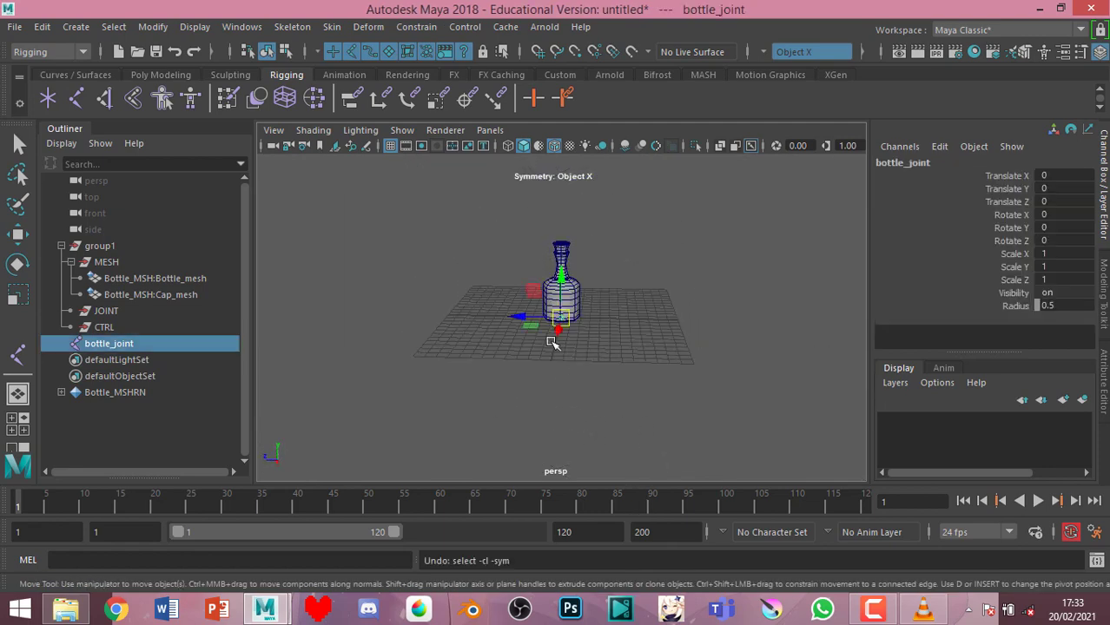
key(f)
scroll(564, 329, down, 2)
drag(569, 326, 583, 160)
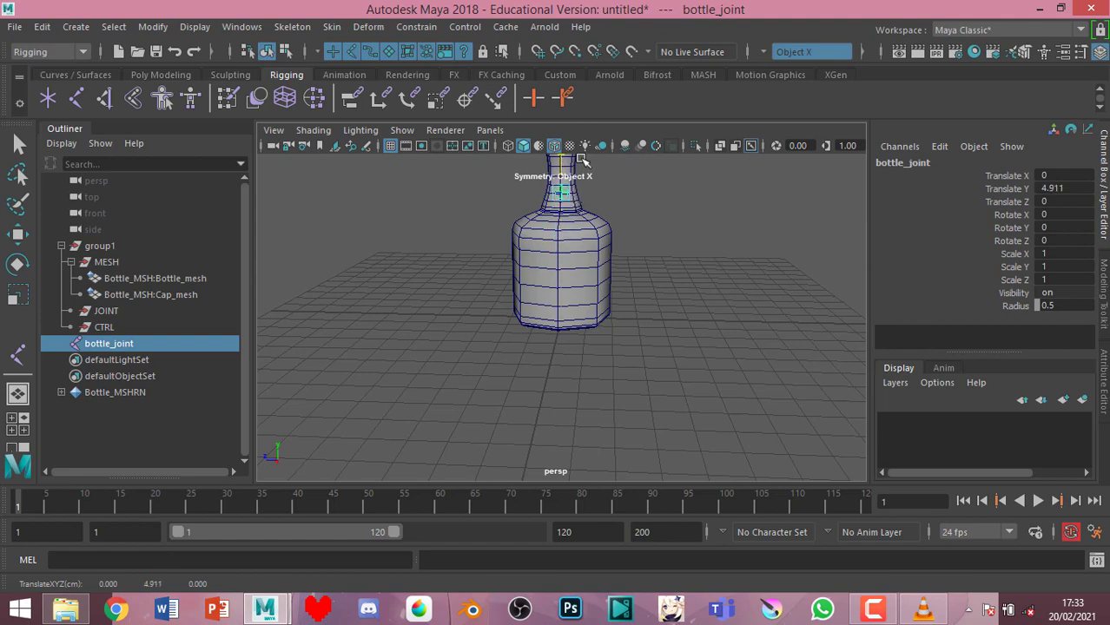
scroll(573, 167, down, 2)
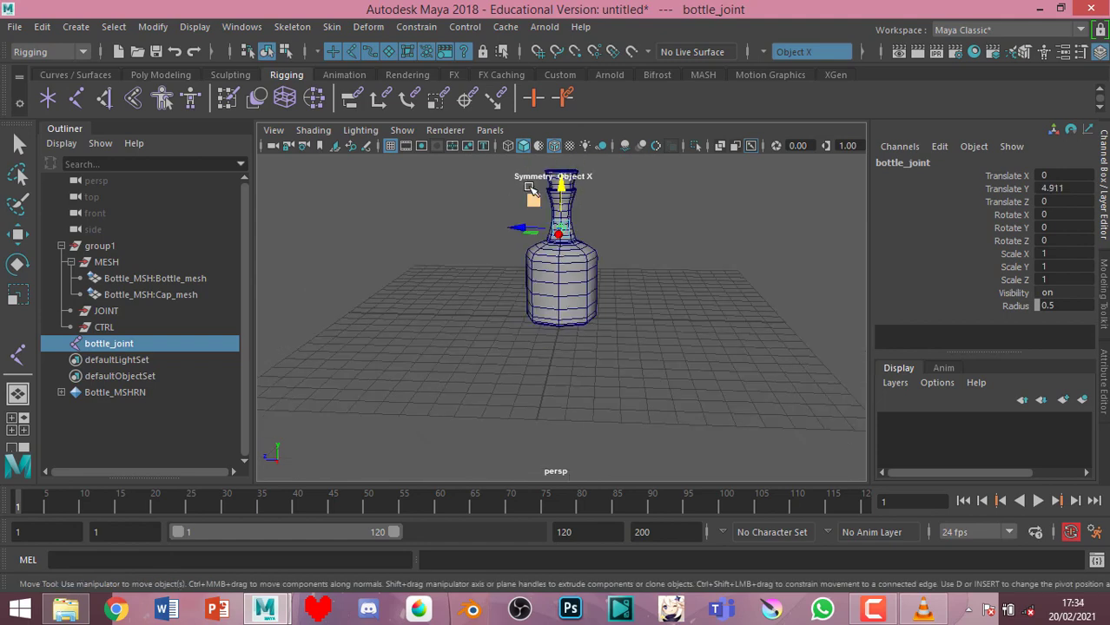
scroll(619, 260, up, 4)
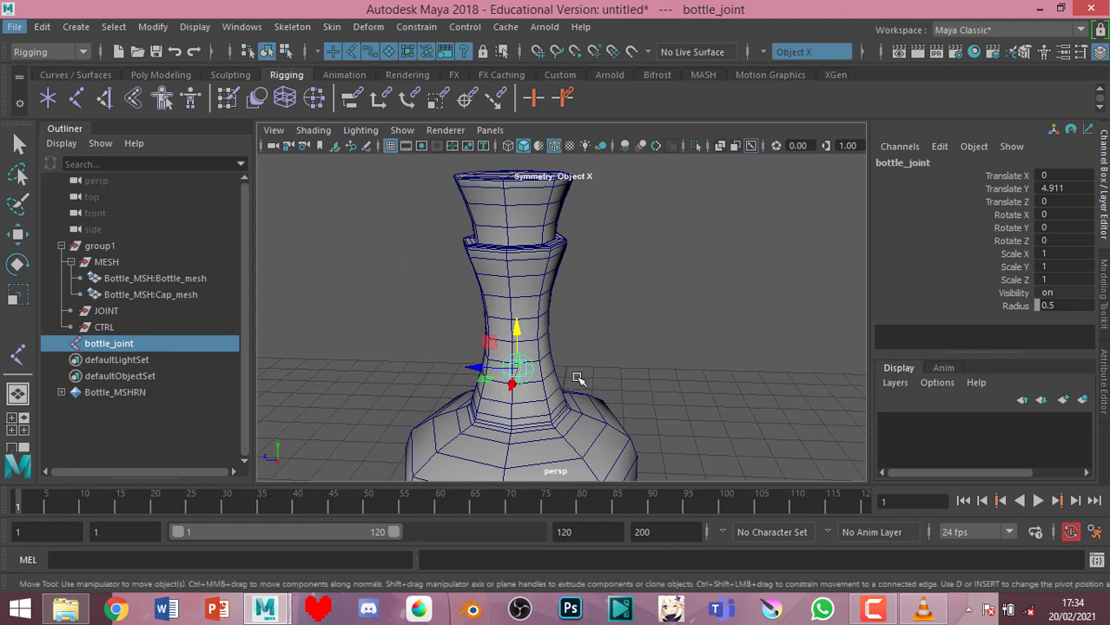
Duplicate bottle_joint and raise bottle_joint1 into the cap section at Translate Y 7.304
key(ctrl+d)
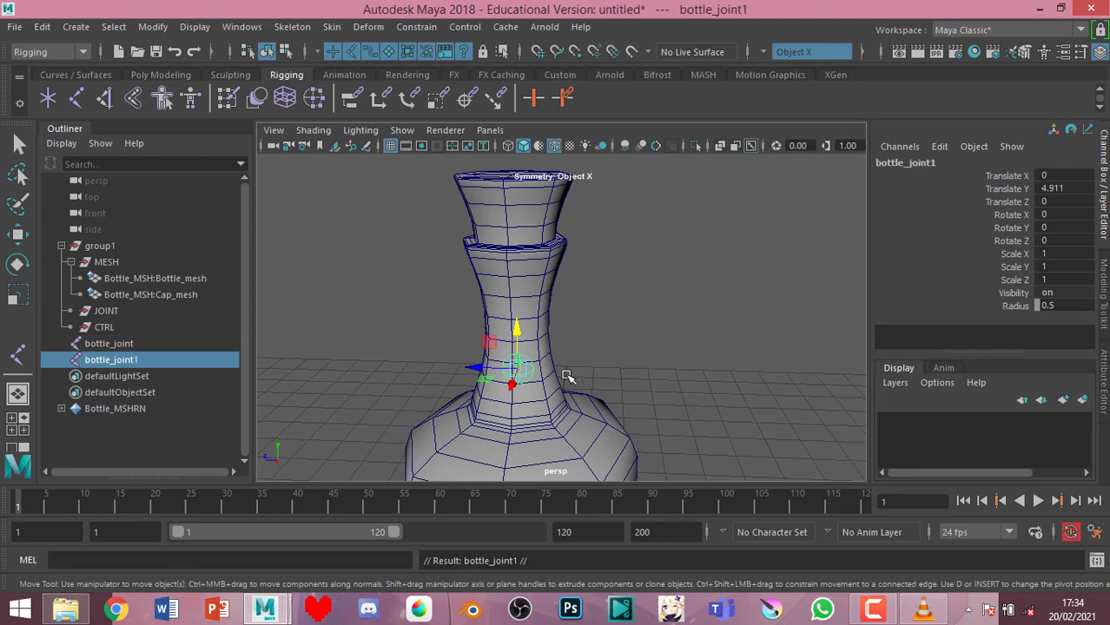
drag(513, 268, 513, 144)
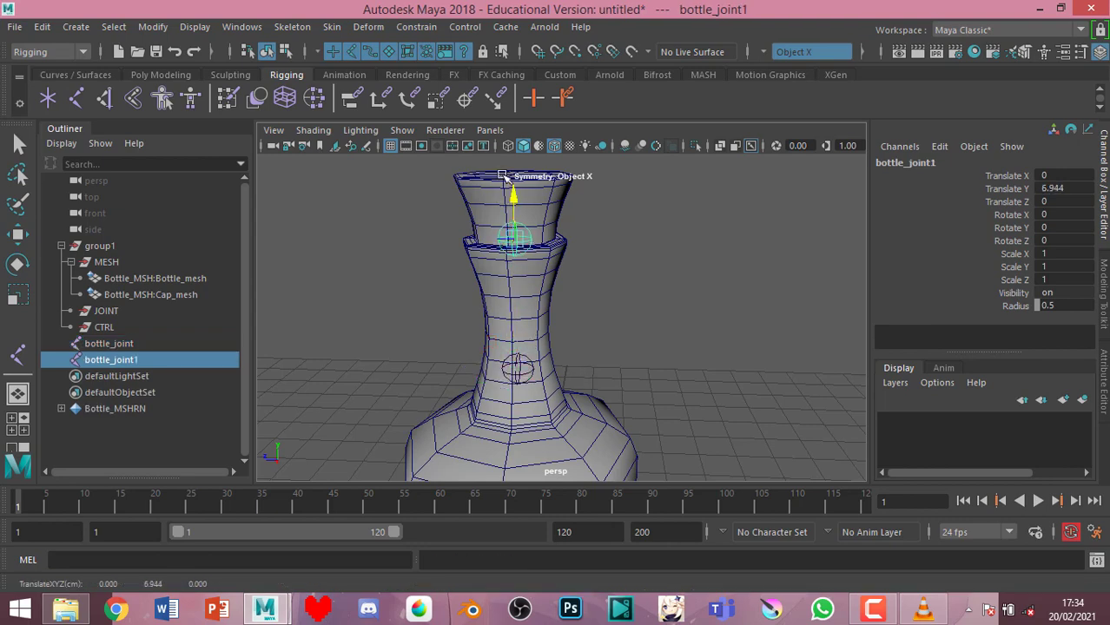
click(654, 313)
scroll(645, 315, down, 3)
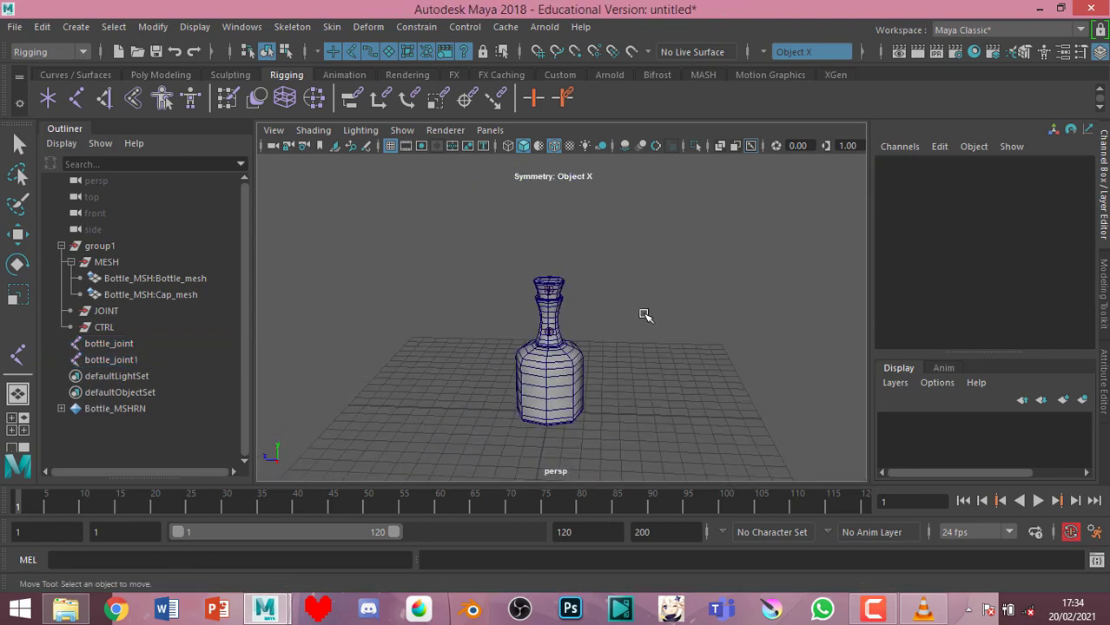
scroll(644, 315, up, 3)
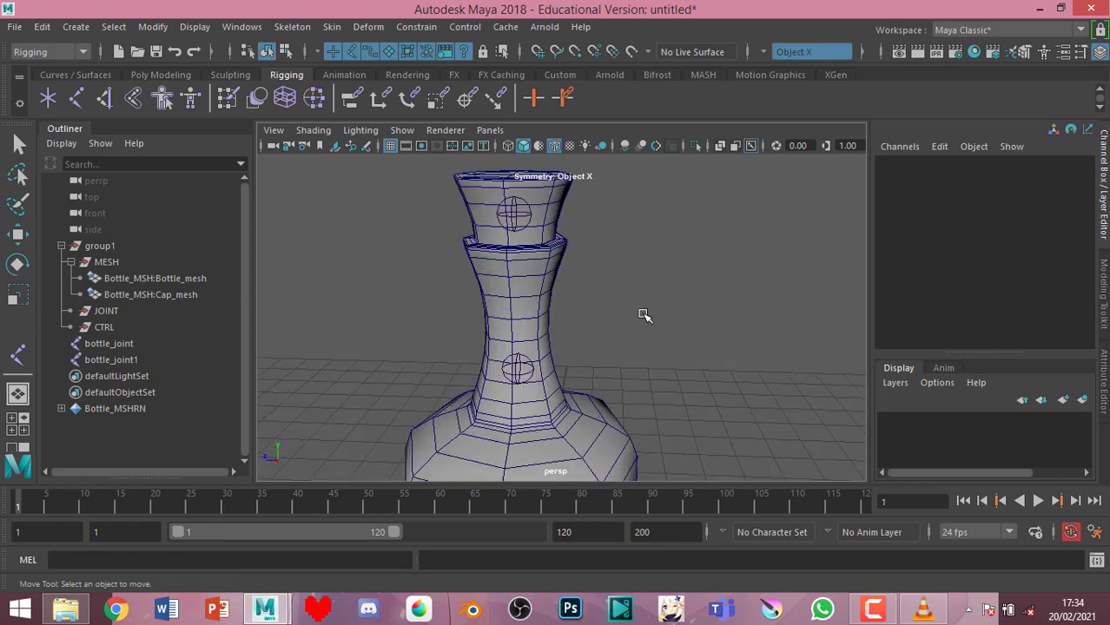
click(527, 225)
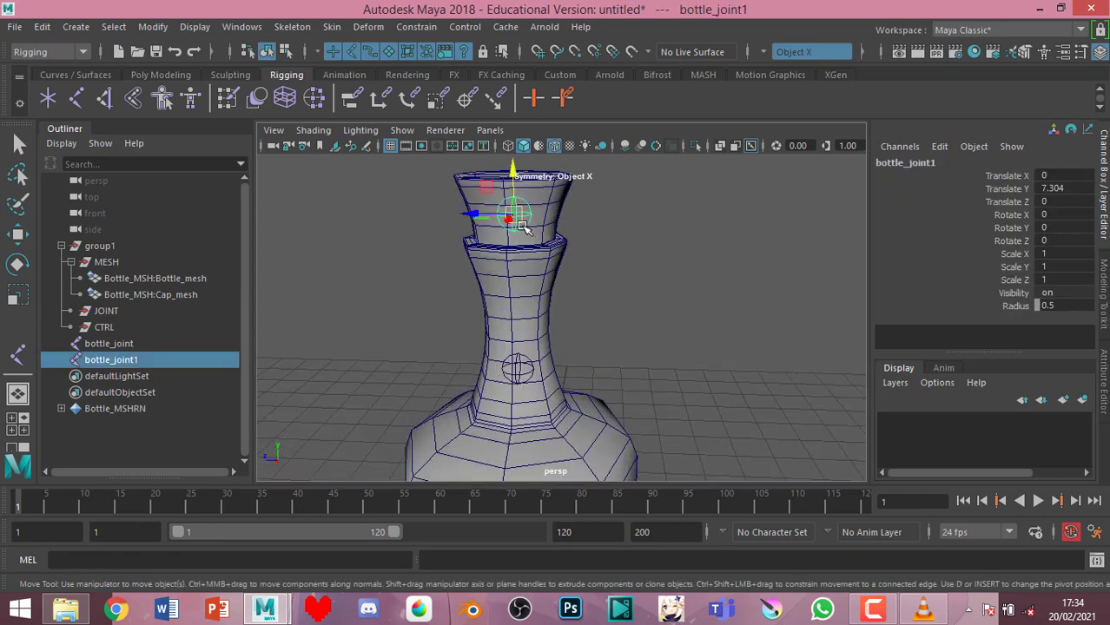
Select the cap mesh together with bottle_joint1
click(336, 32)
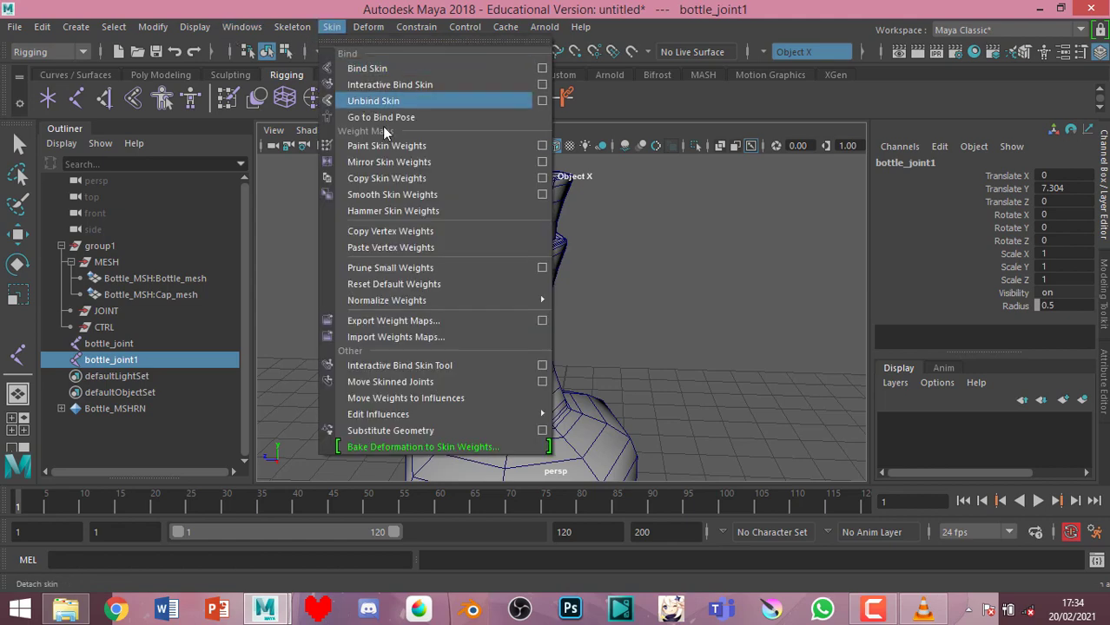
click(729, 236)
click(551, 187)
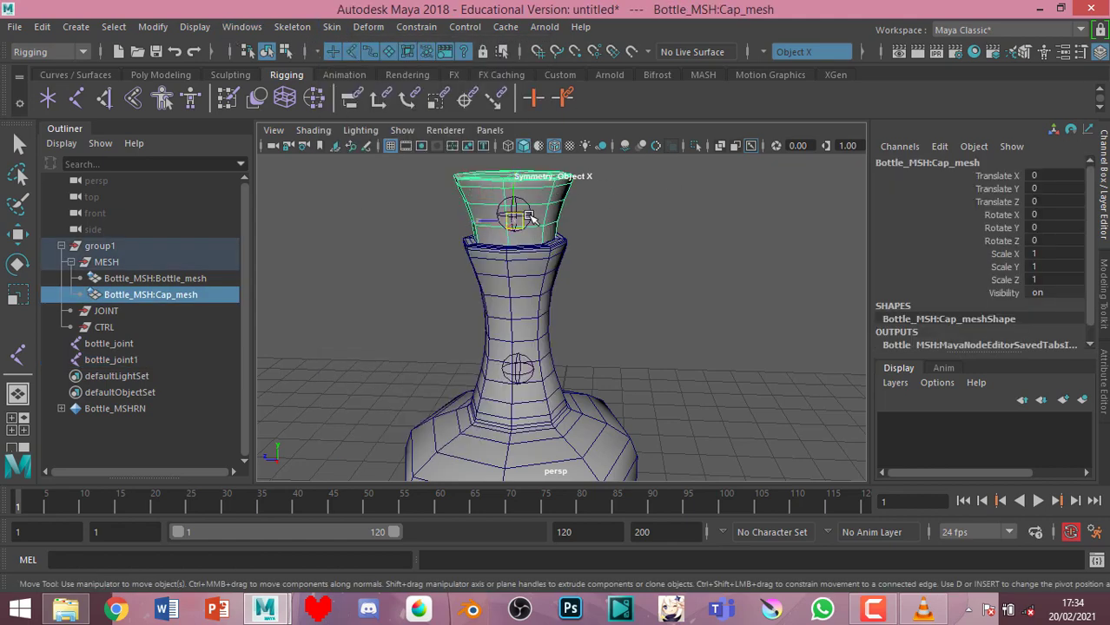
key(ctrl+z)
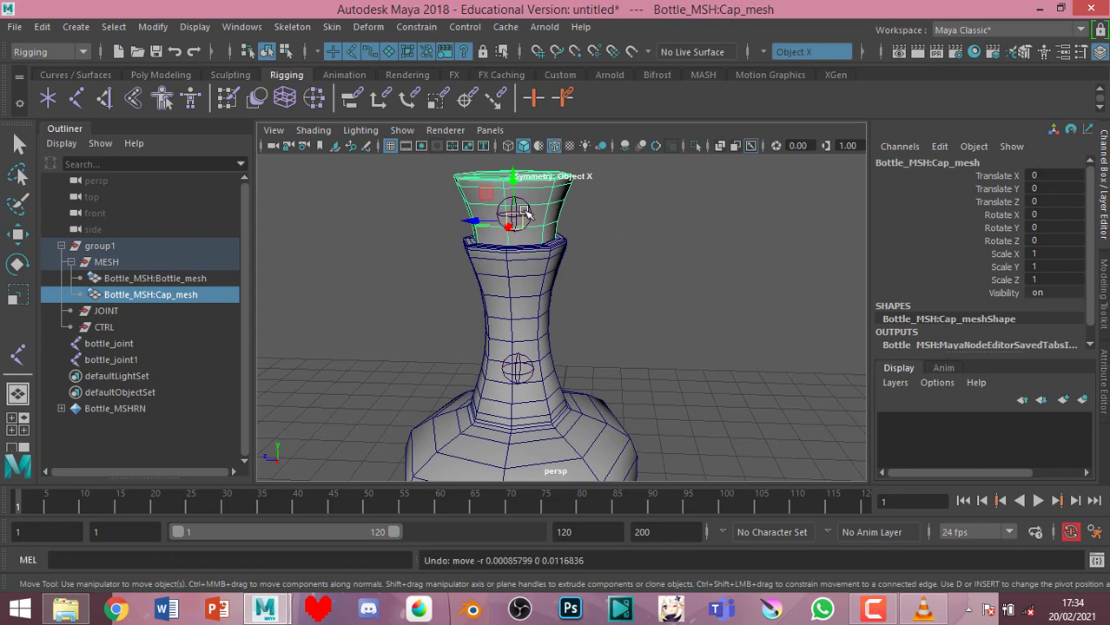
scroll(525, 213, up, 2)
scroll(526, 213, down, 1)
key(f)
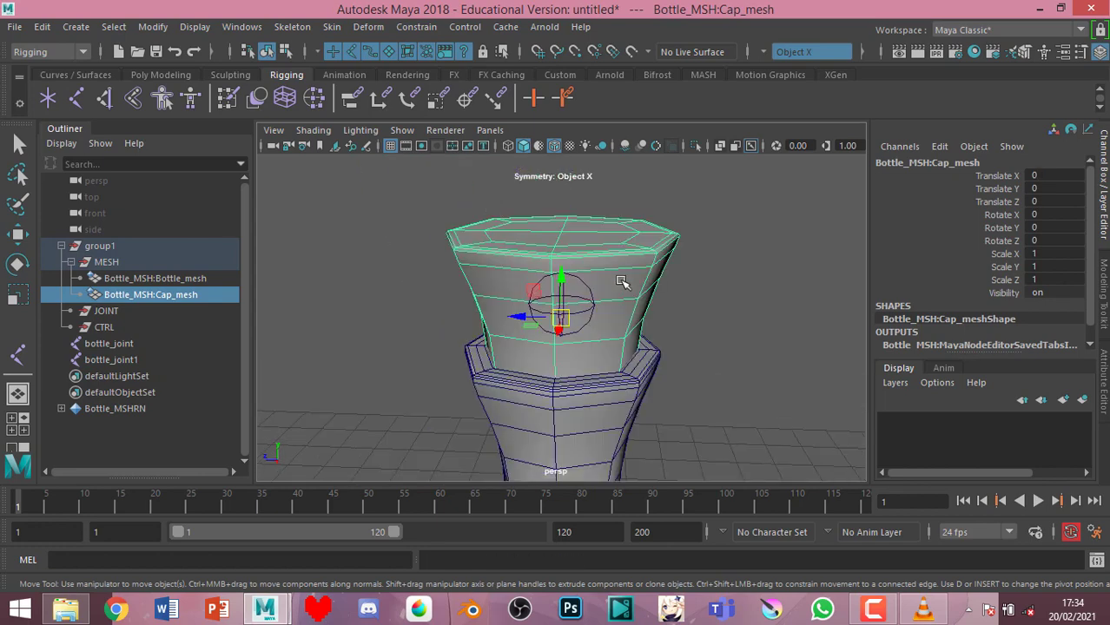
scroll(622, 282, up, 1)
shift+click(599, 304)
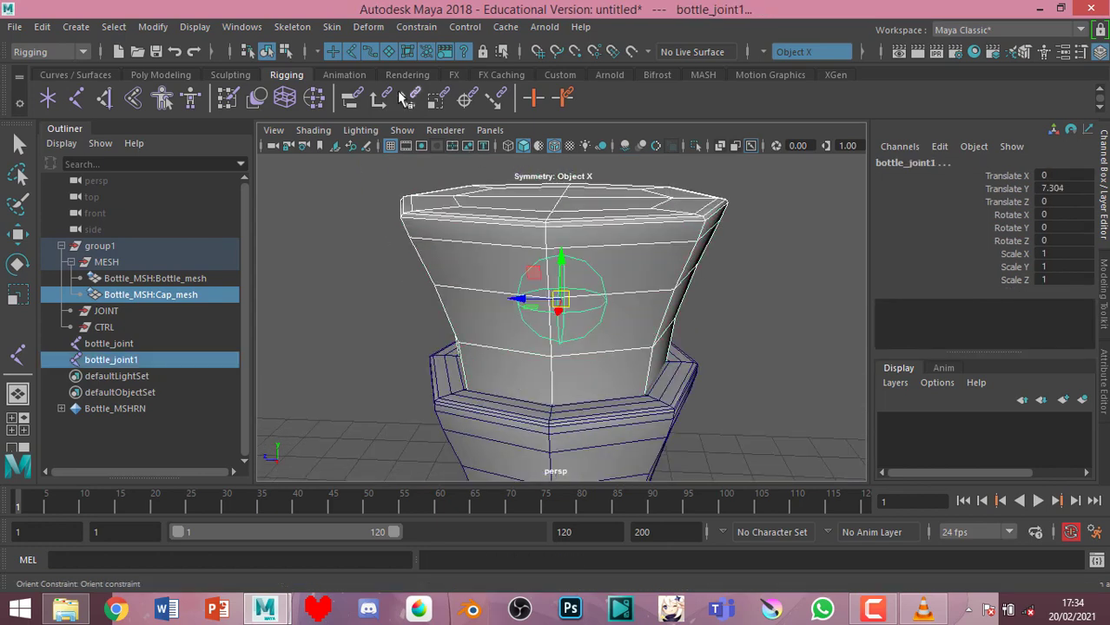
Bind Skin the cap to bottle_joint1 with Bind to Selected joints, creating skinCluster1
click(332, 26)
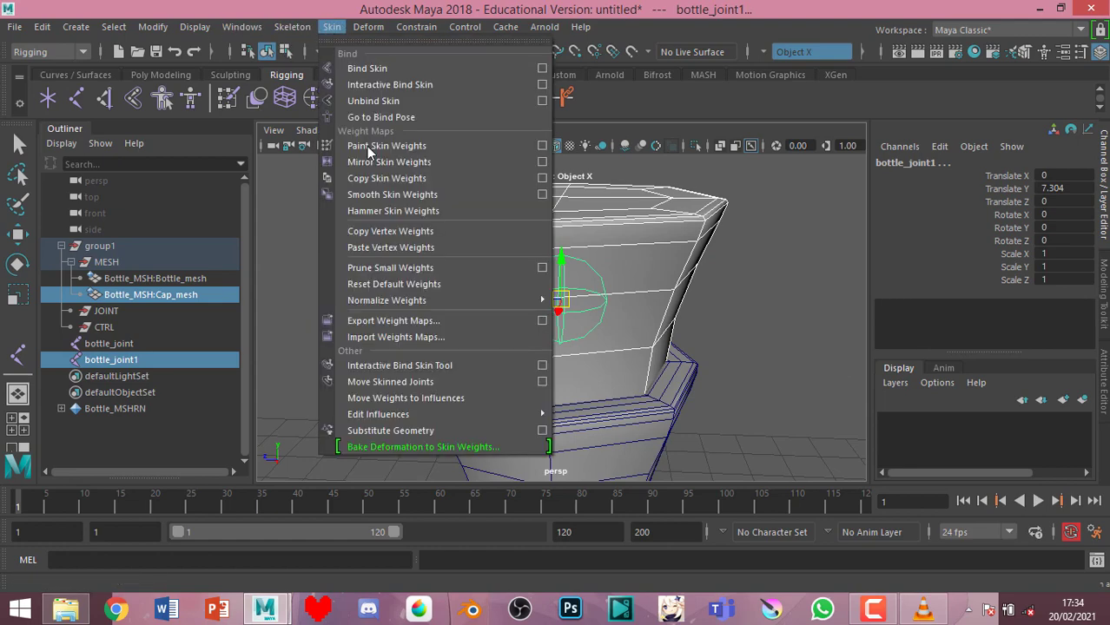
click(541, 69)
click(618, 255)
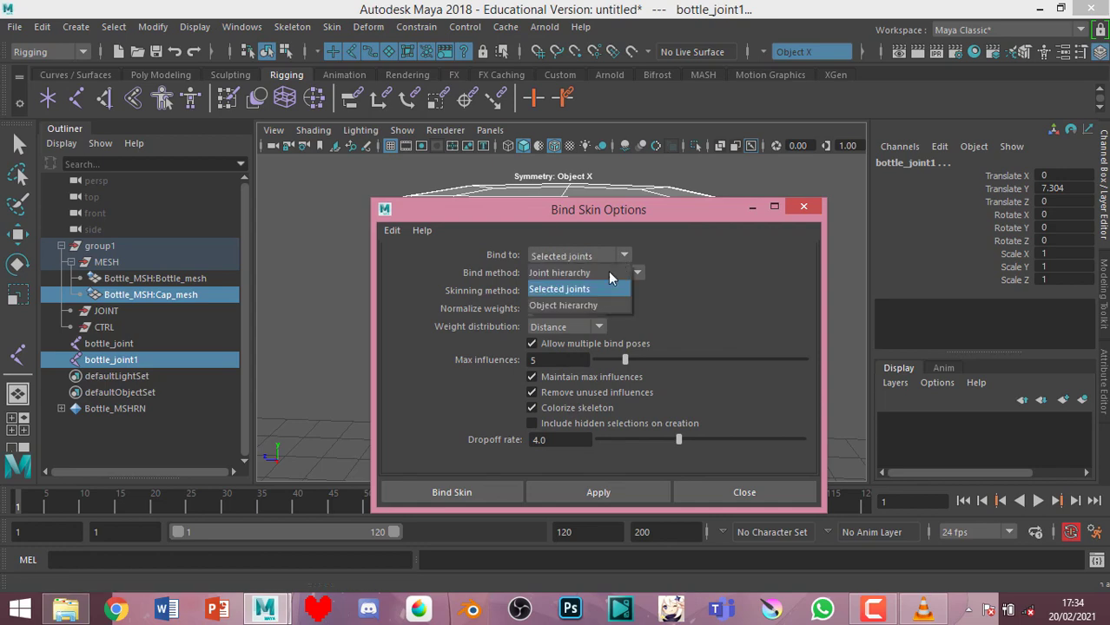
click(602, 283)
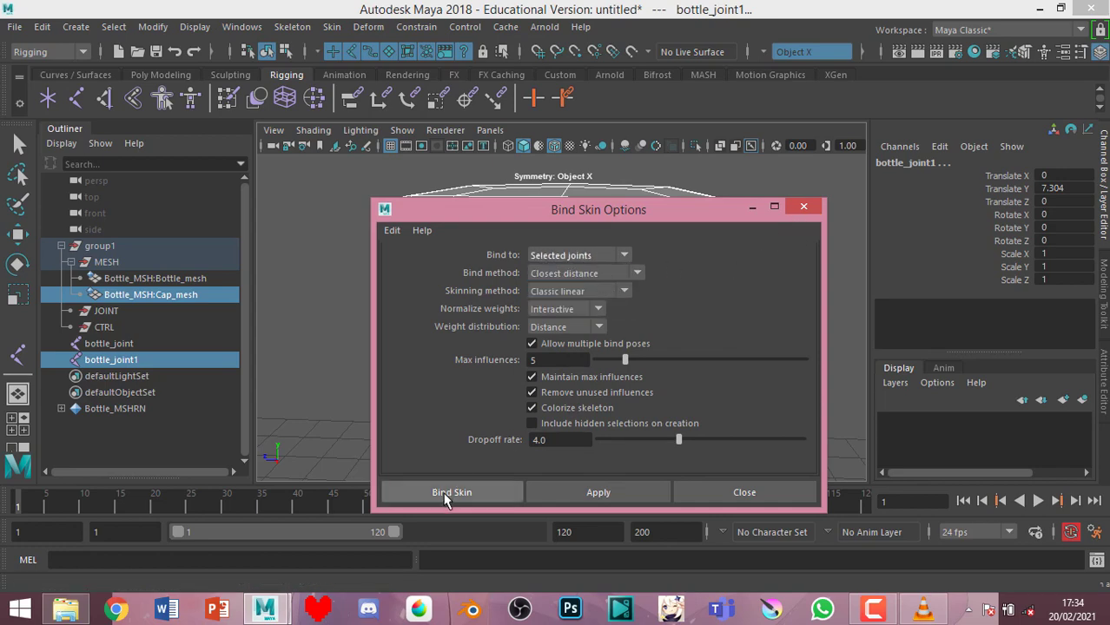
click(512, 492)
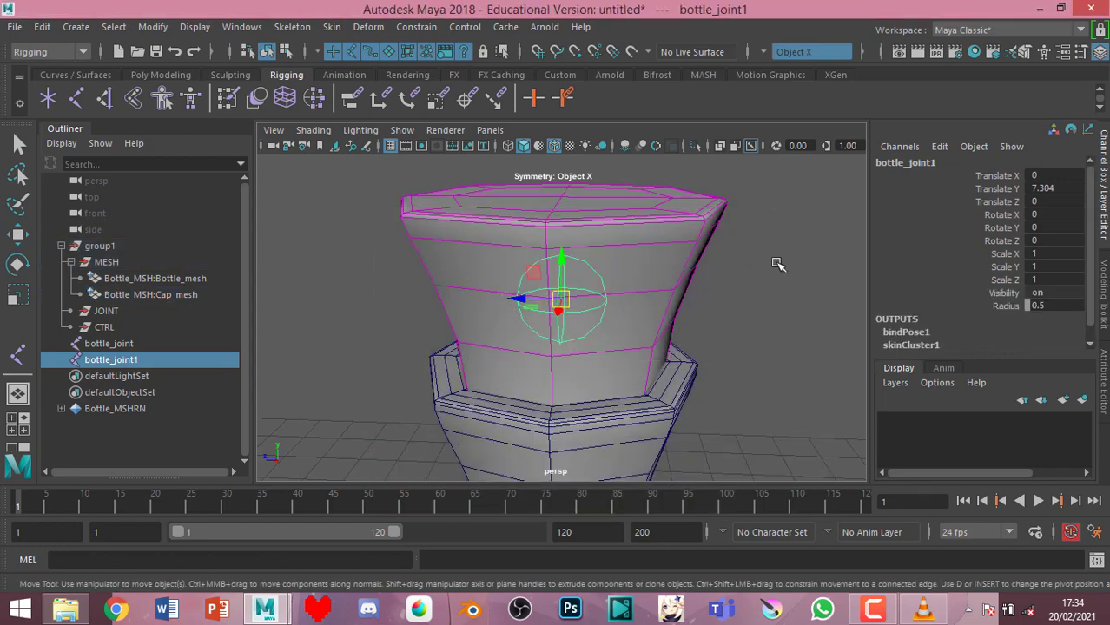
click(777, 264)
scroll(775, 266, down, 3)
click(565, 306)
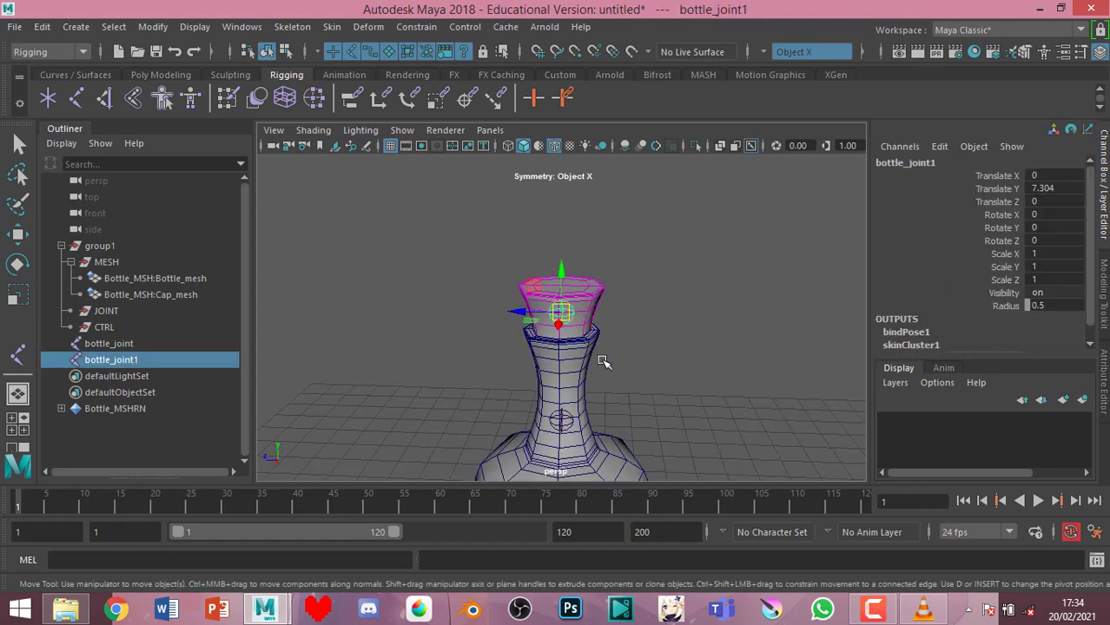
Test-move bottle_joint1 to confirm the cap follows, then undo the move
click(702, 302)
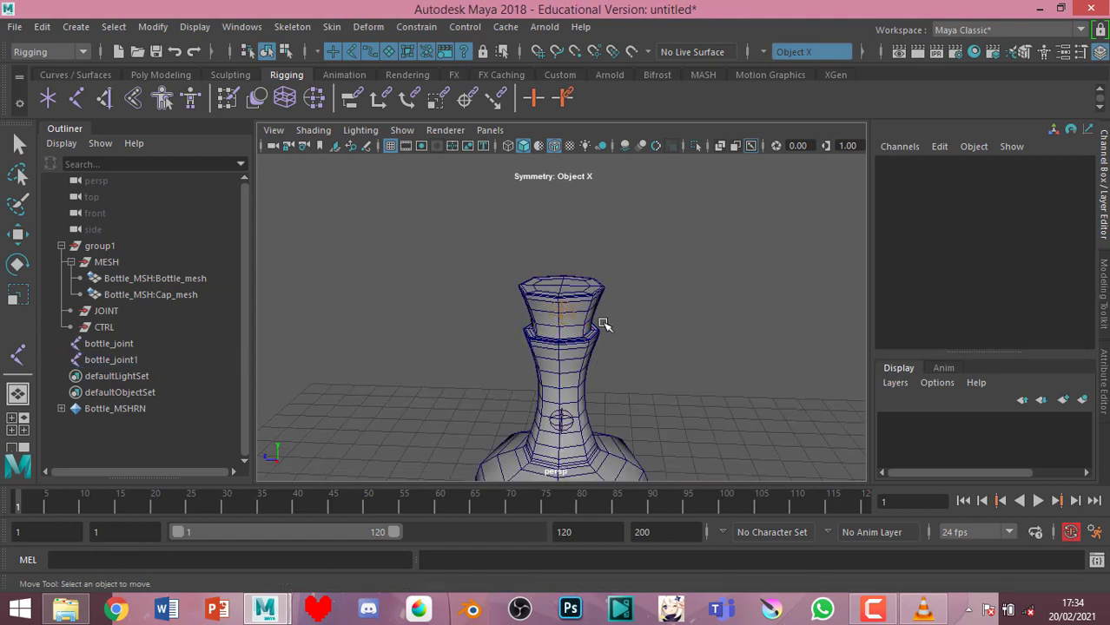
scroll(555, 317, up, 3)
click(578, 324)
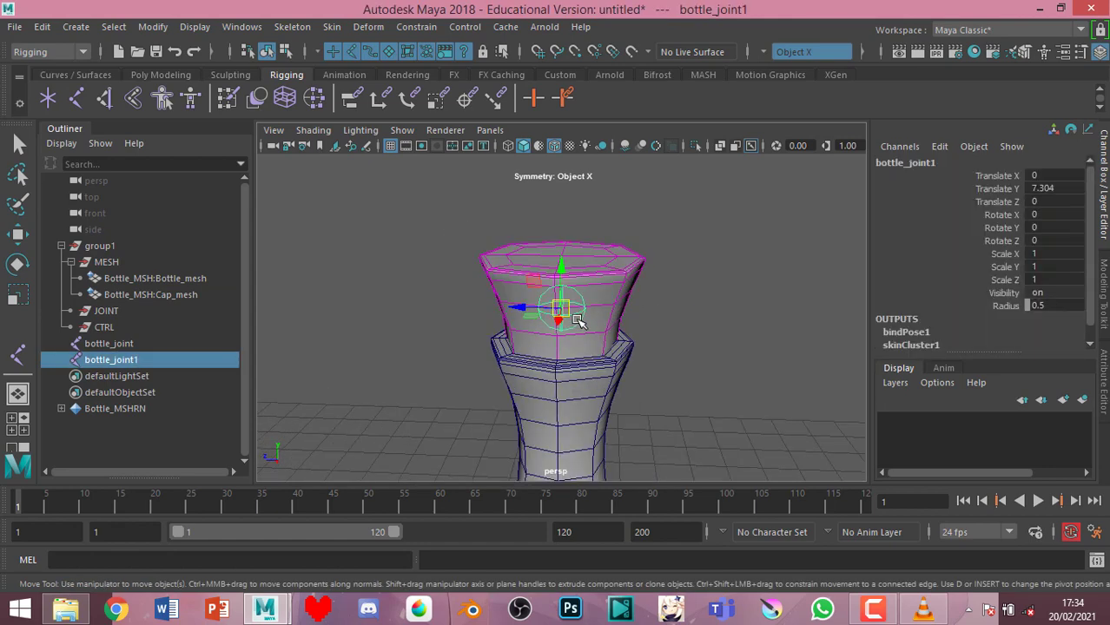
drag(518, 313, 469, 309)
key(ctrl+z)
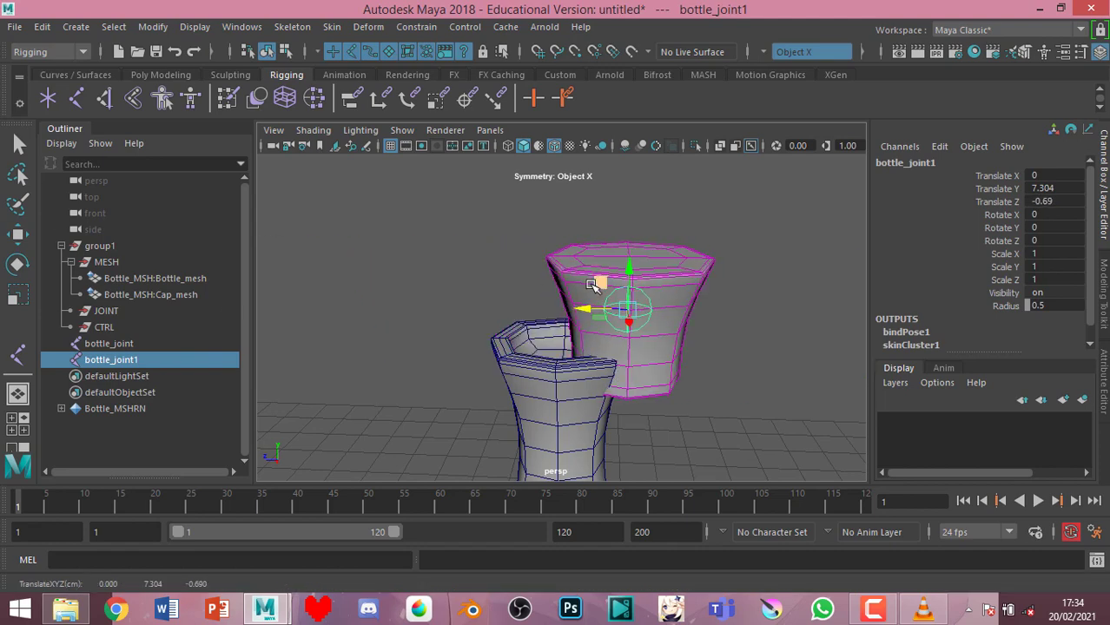
key(ctrl+z)
Bind Skin the bottle body mesh to bottle_joint, creating skinCluster2
click(585, 385)
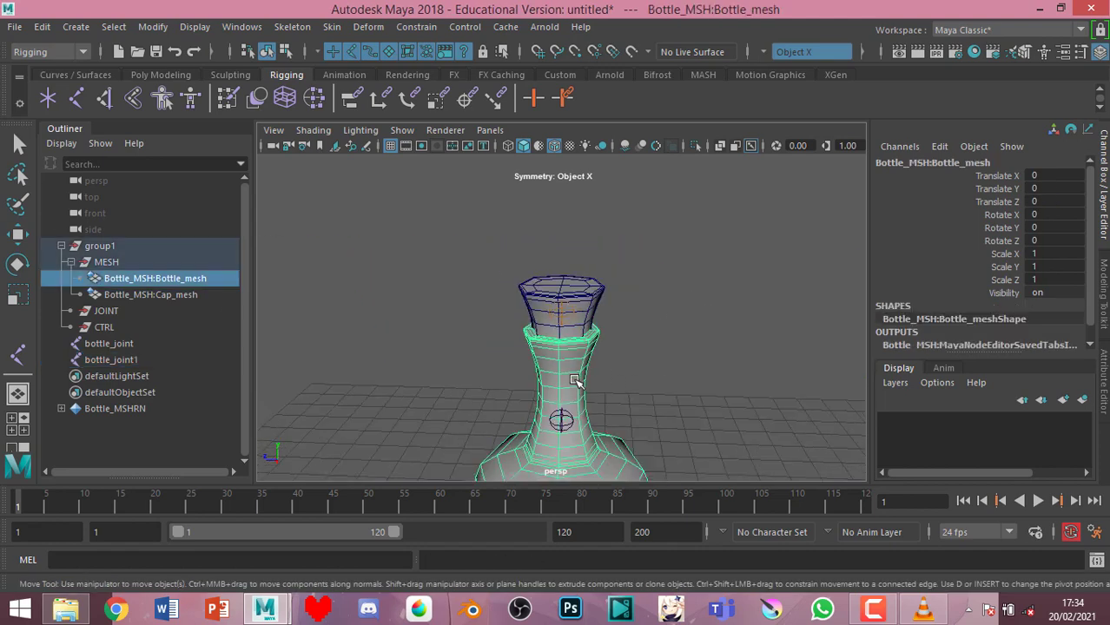
scroll(575, 395, down, 3)
scroll(561, 430, up, 3)
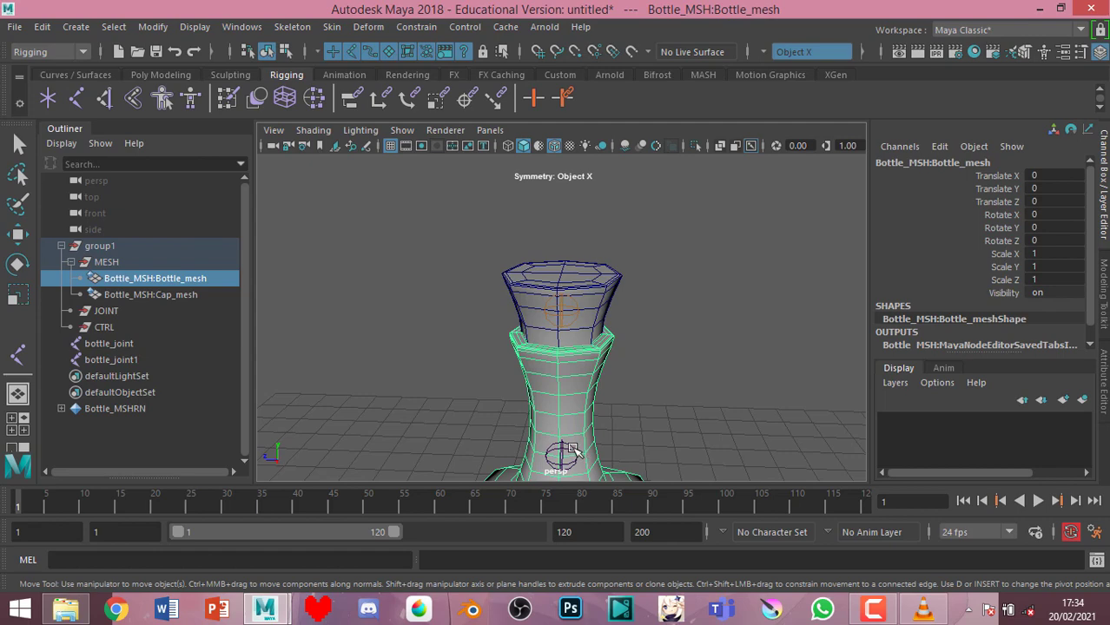
click(570, 445)
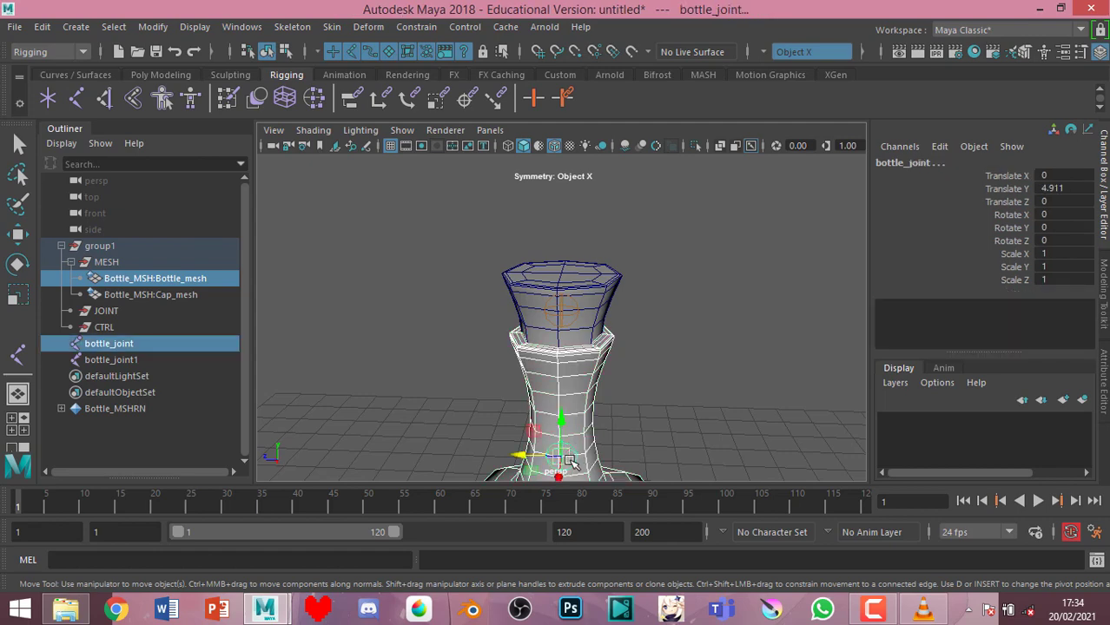
click(333, 27)
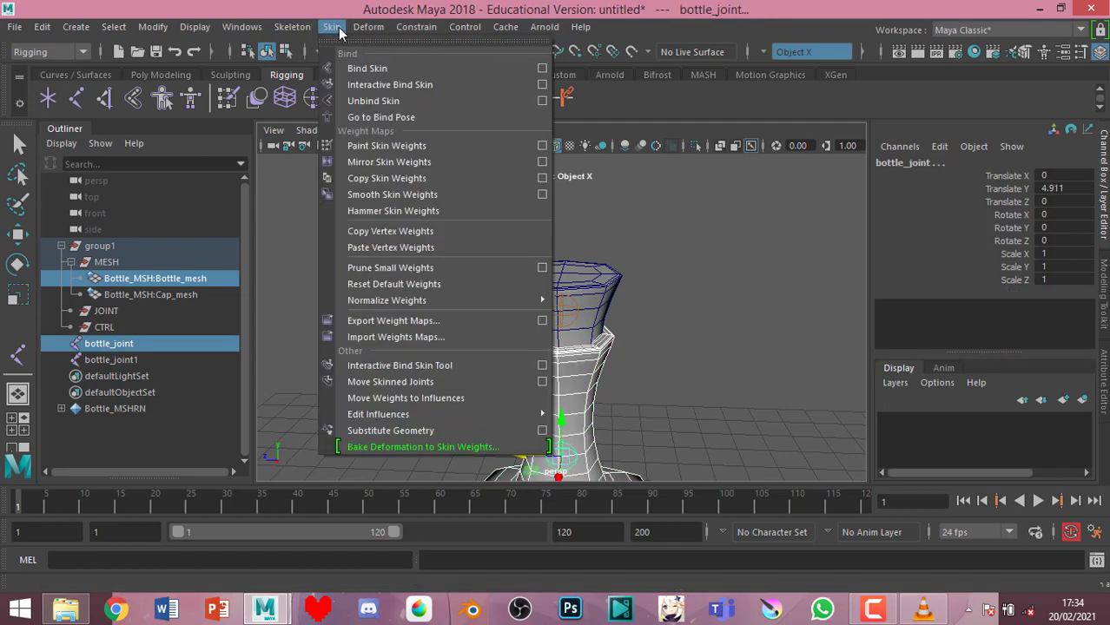
click(367, 69)
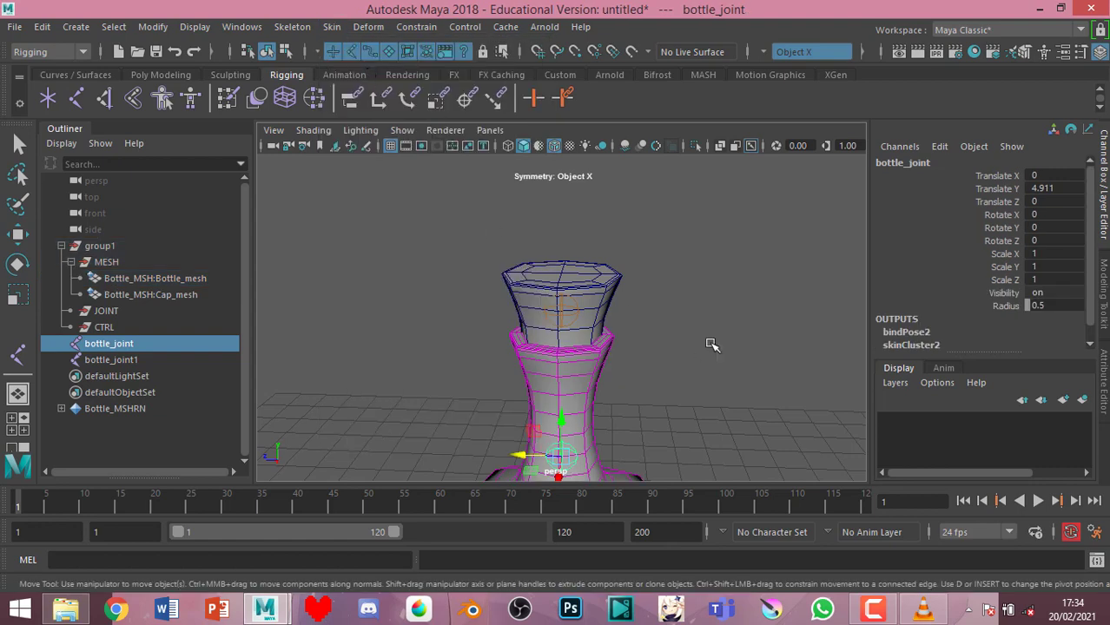
scroll(712, 330, down, 3)
click(713, 286)
mouse_move(715, 285)
alt+right_down()
mouse_move(686, 245)
mouse_move(612, 343)
alt+right_up()
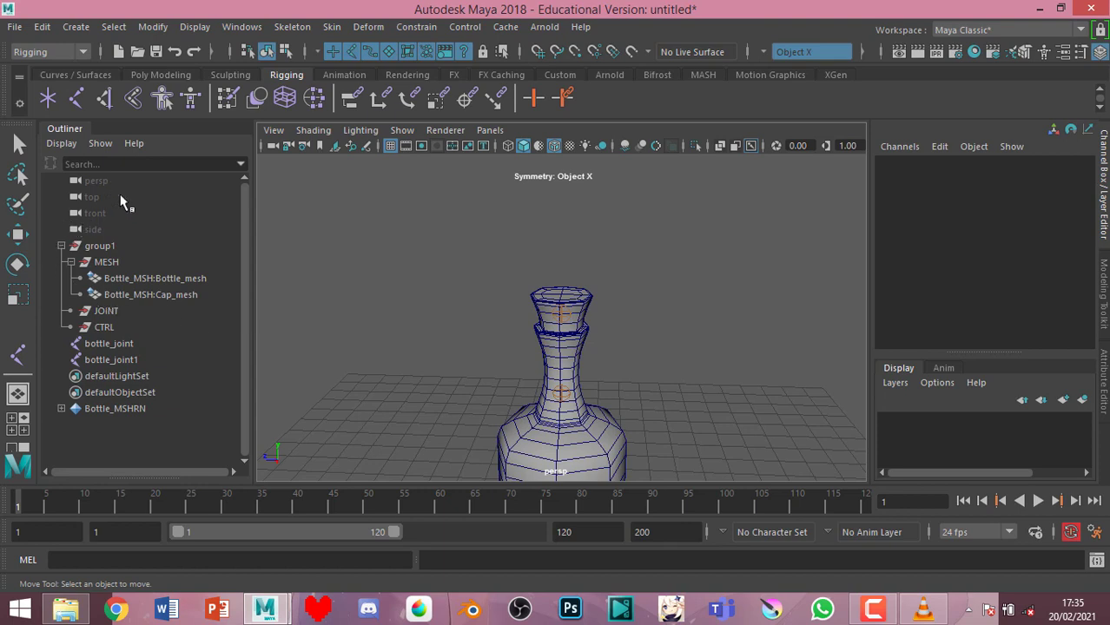
Create a NURBS circle from the Curves / Surfaces shelf
click(60, 74)
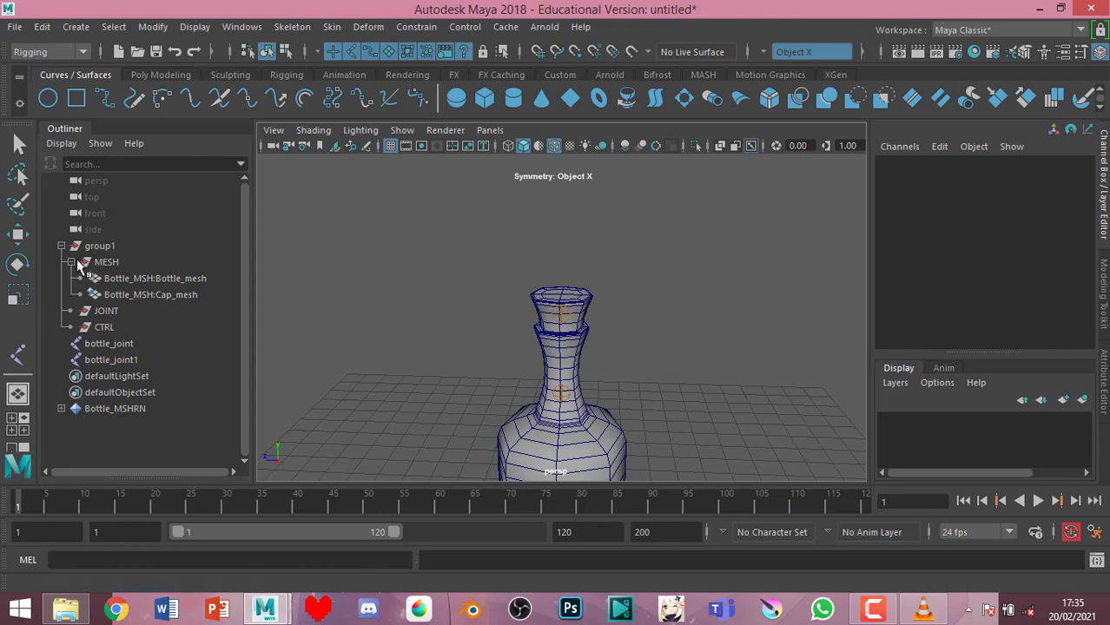
click(48, 100)
key(w)
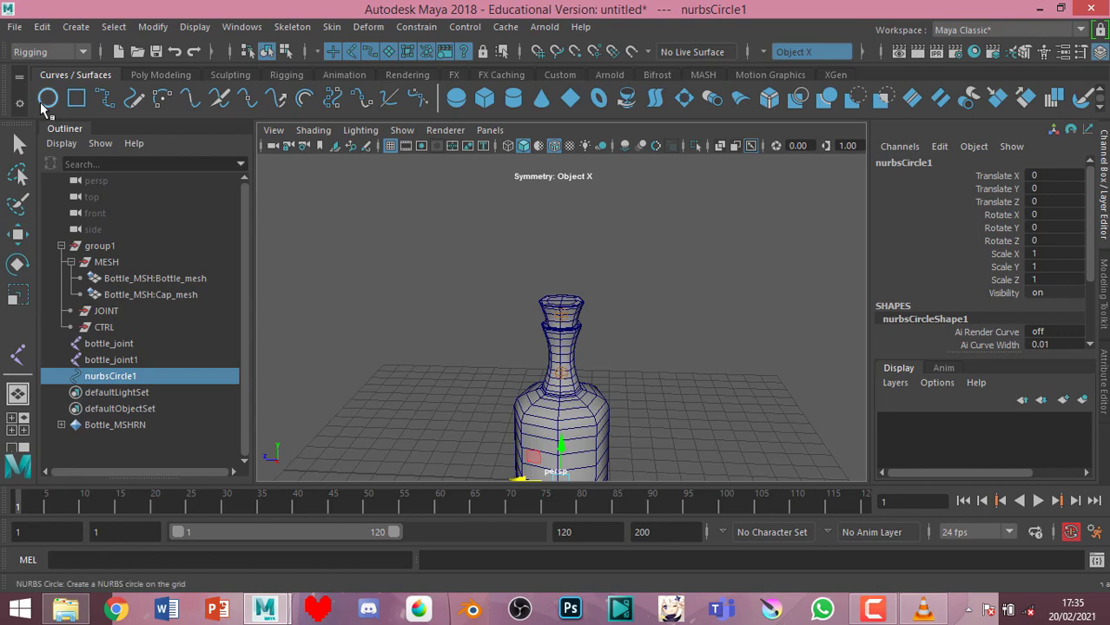
Scale the circle uniformly to 4.44 around the bottle's base
click(19, 297)
scroll(622, 401, down, 5)
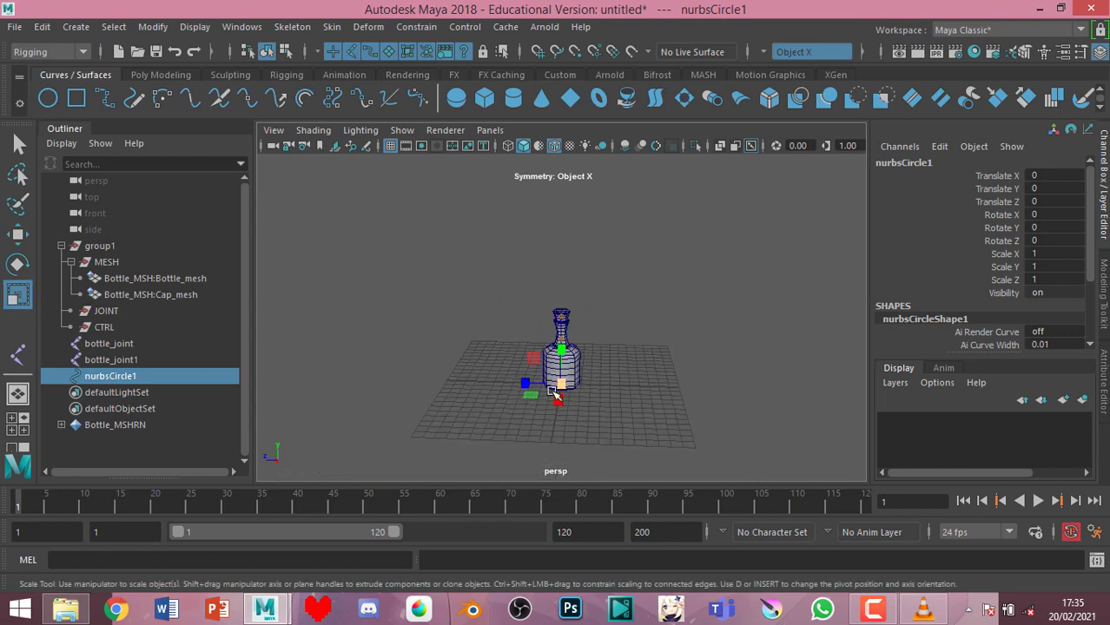
drag(550, 388, 608, 396)
scroll(548, 420, up, 3)
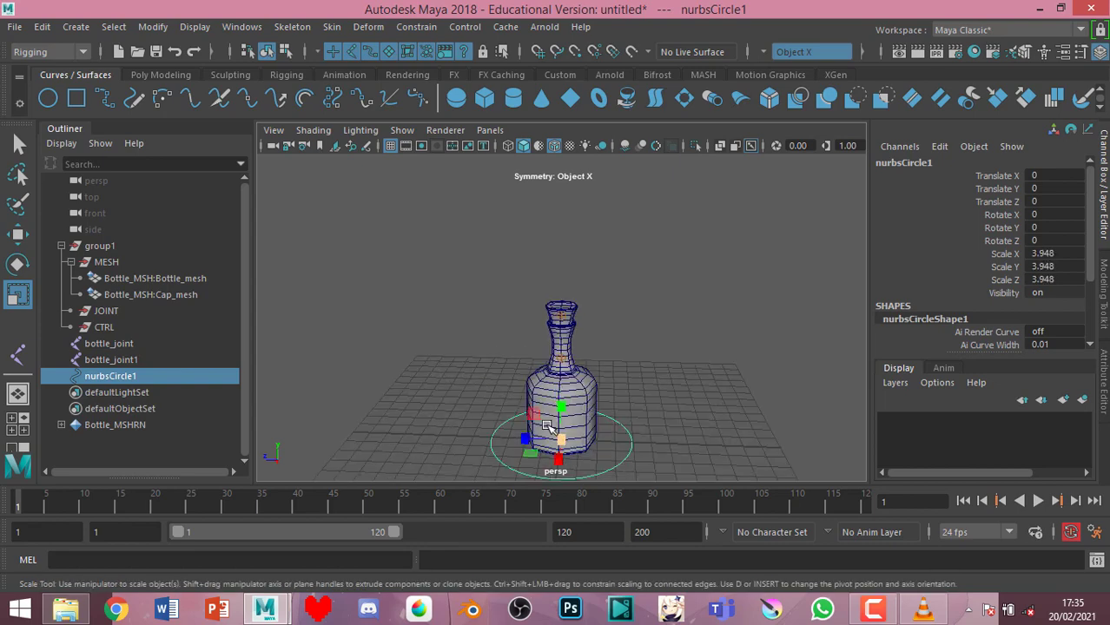
scroll(548, 425, up, 5)
scroll(560, 415, down, 4)
mouse_move(547, 372)
alt+mouse_down()
mouse_move(540, 425)
mouse_move(556, 377)
alt+mouse_up()
drag(561, 318, 579, 318)
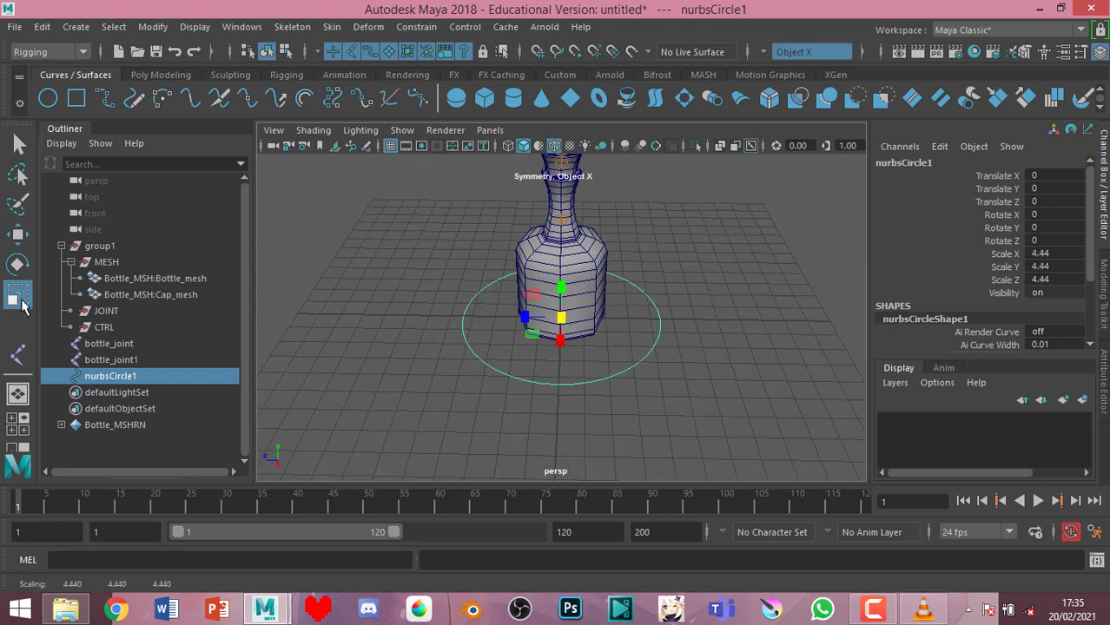
Rename nurbsCircle1 to GLOBAL_CTRL and duplicate it as GLOBAL_CTRL1
double_click(124, 379)
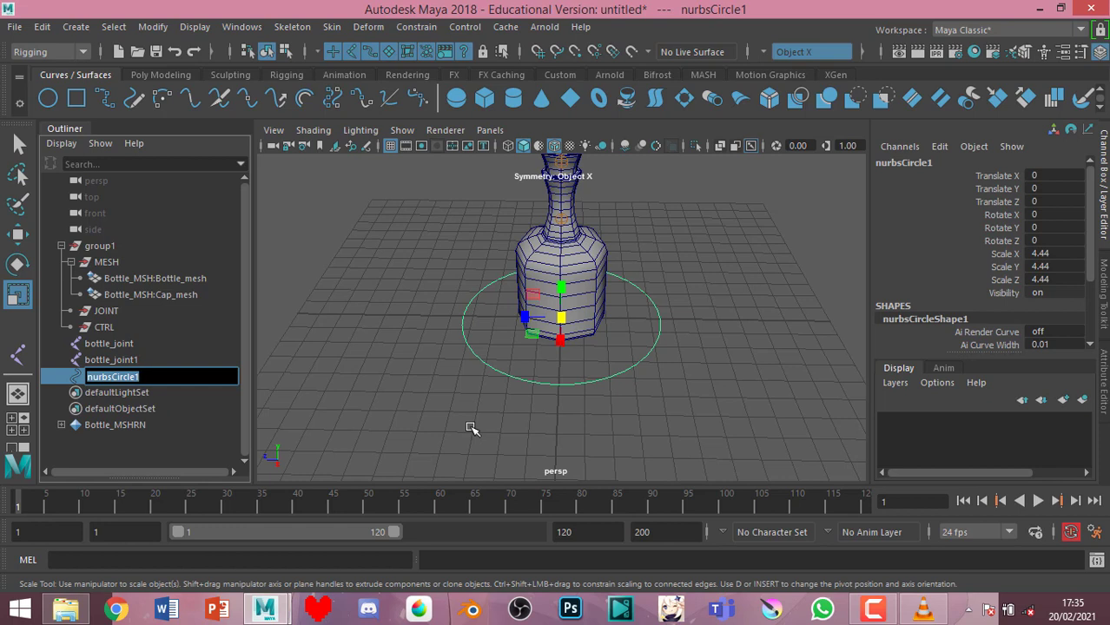
text(g)
key(Caps_Lock)
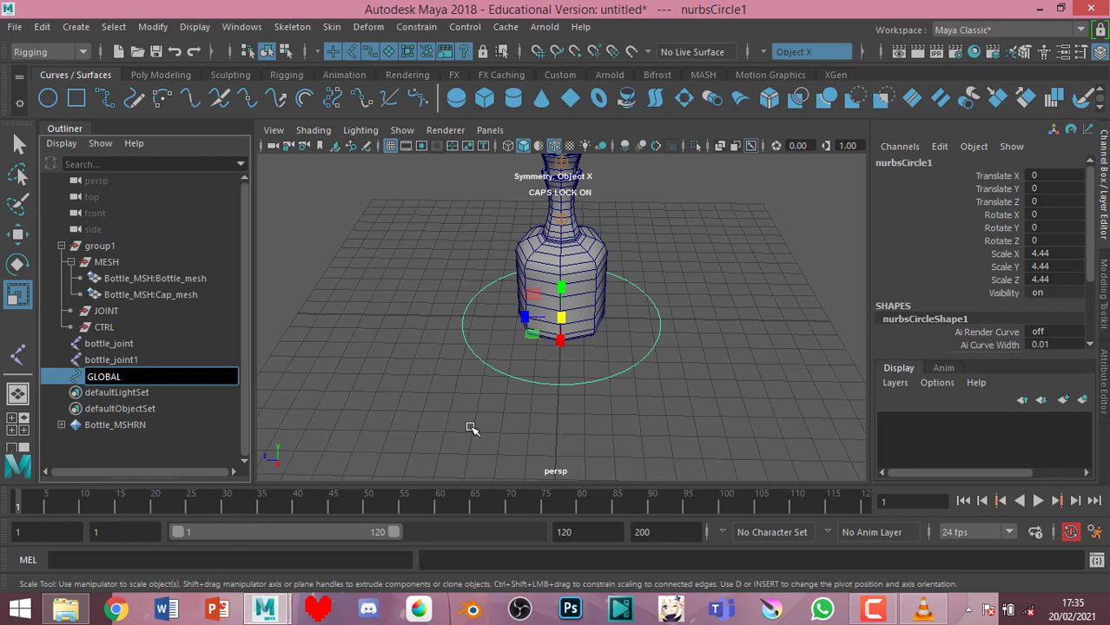
key(Caps_Lock)
key(Caps_Lock)
key(BackSpace)
key(Caps_Lock)
text(_CTRL)
key(Return)
key(Return)
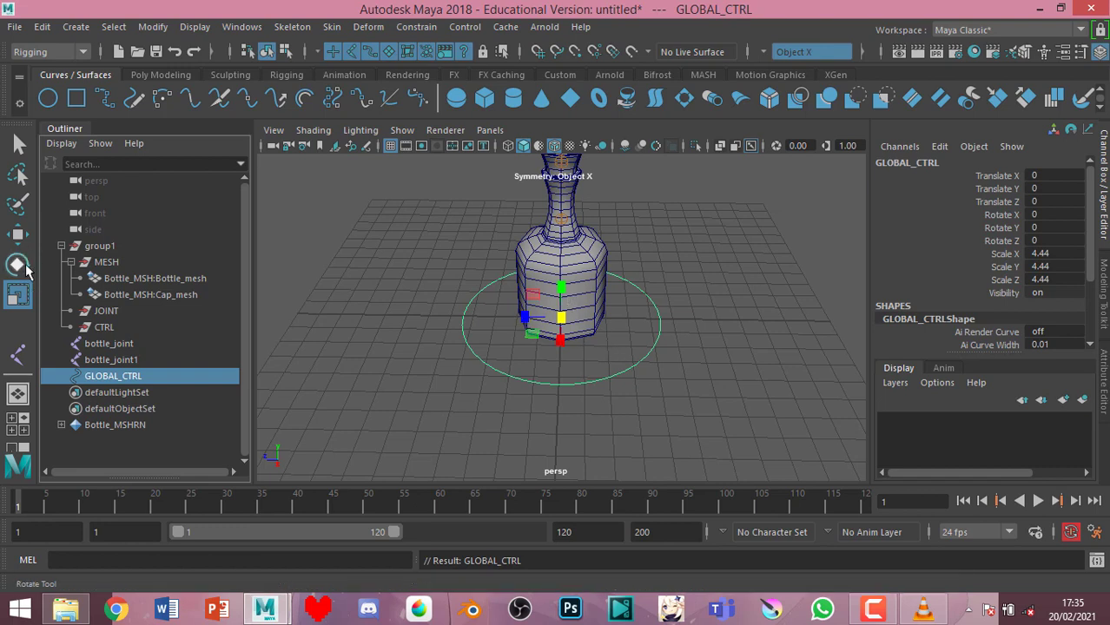
key(ctrl+d)
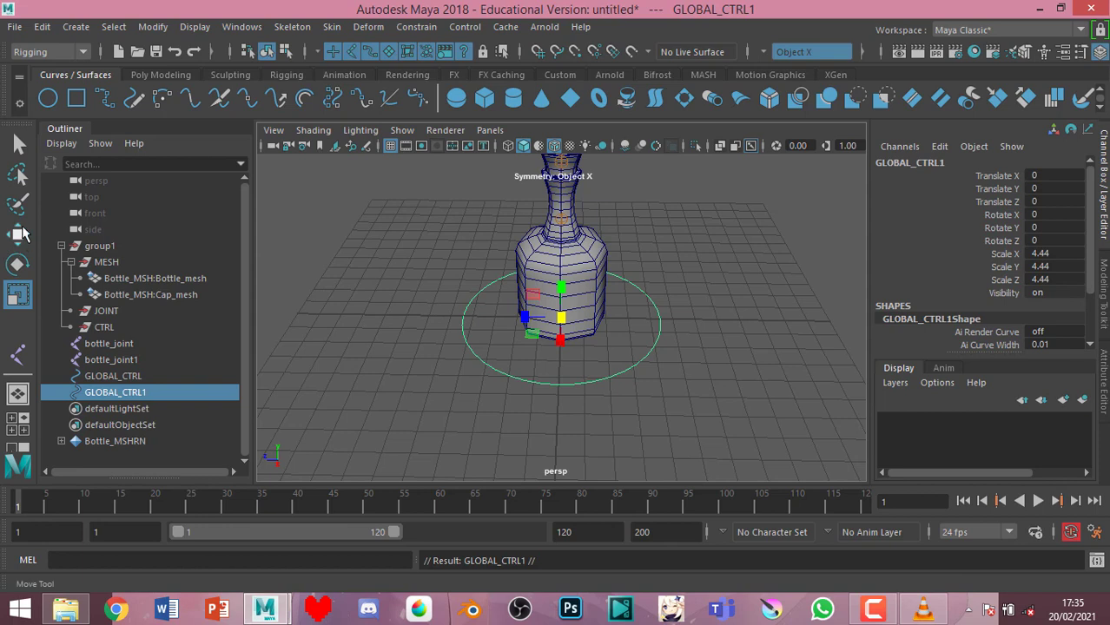
Undo the stray duplicate and redo the rename so the circle is named GLOBAL_CTRL
click(17, 233)
key(ctrl+z)
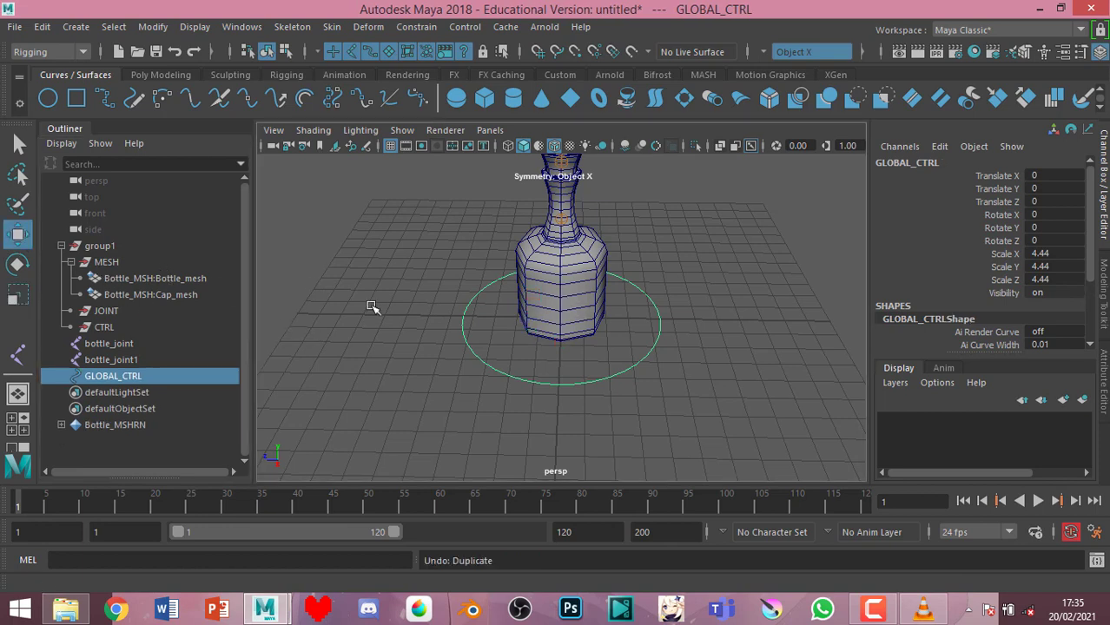
key(ctrl+d)
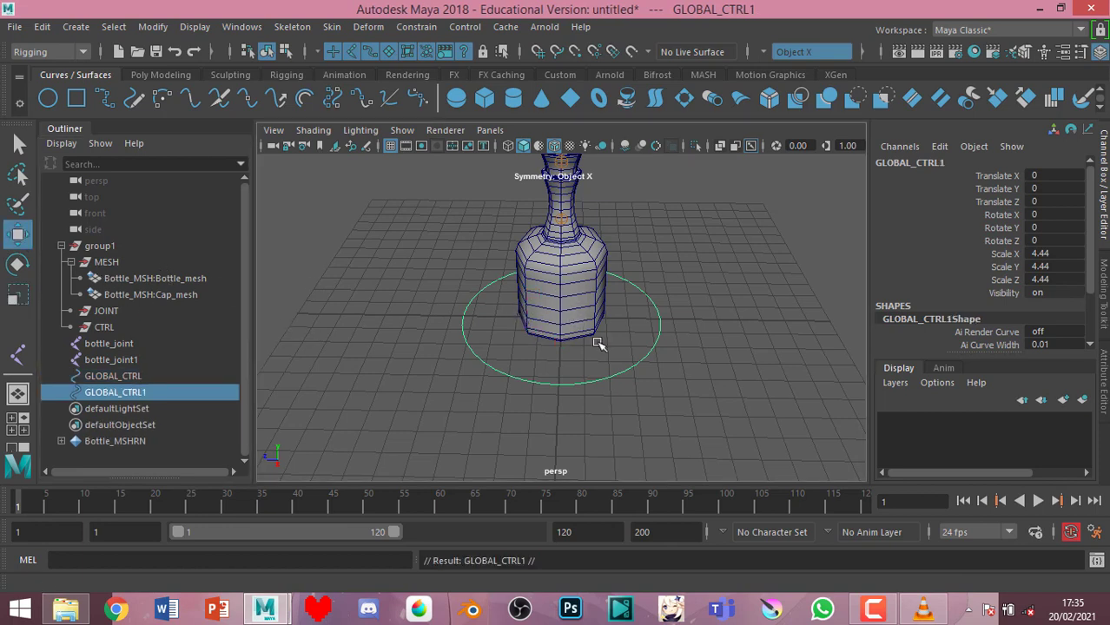
key(ctrl+z)
key(ctrl+z)
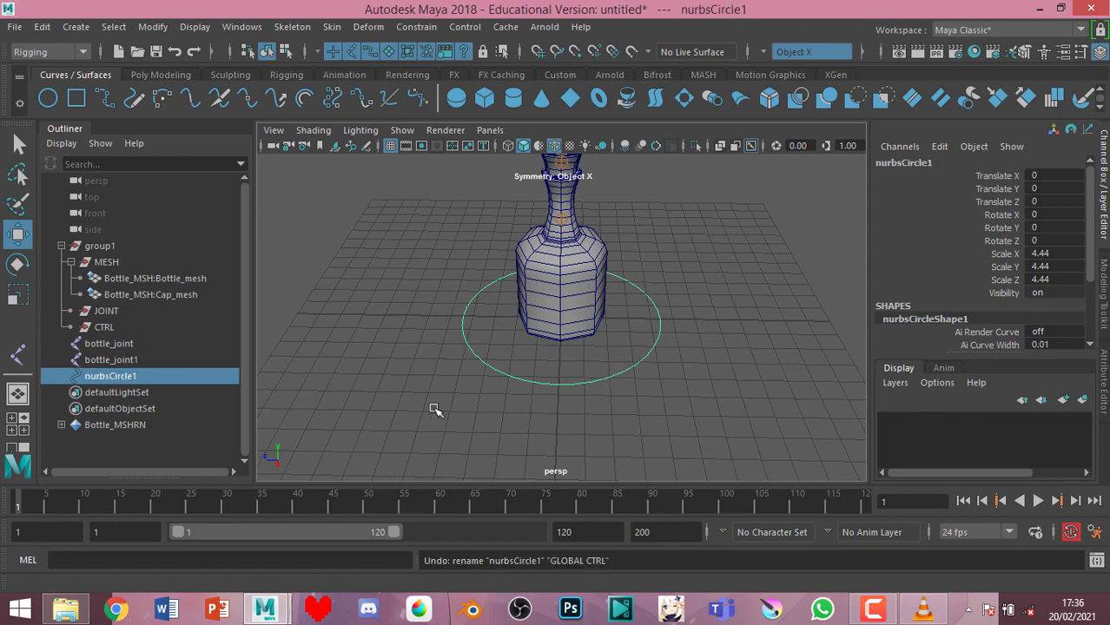
click(194, 51)
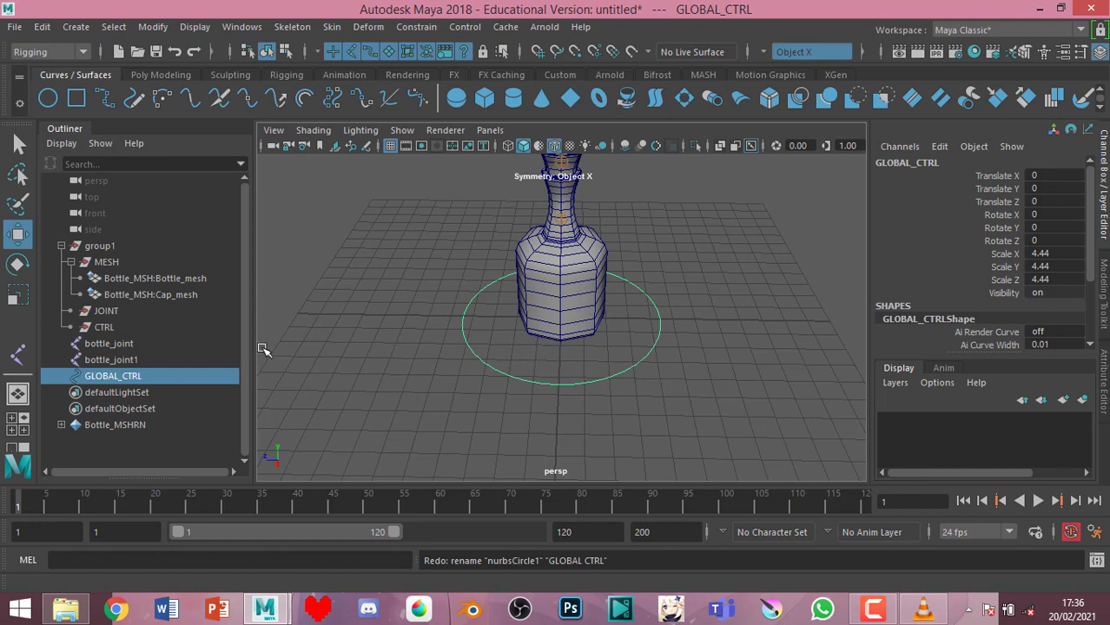
Duplicate the GLOBAL_CTRL circle in place as GLOBAL_CTRL1
click(174, 359)
click(182, 392)
scroll(686, 391, up, 3)
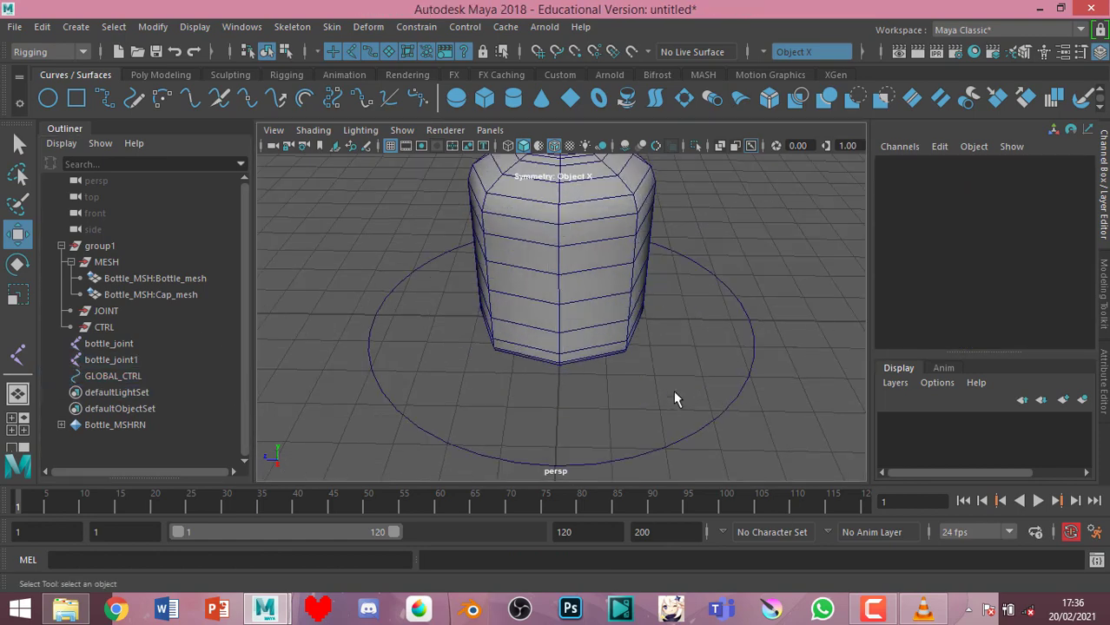
scroll(673, 390, down, 3)
click(644, 356)
scroll(536, 374, up, 2)
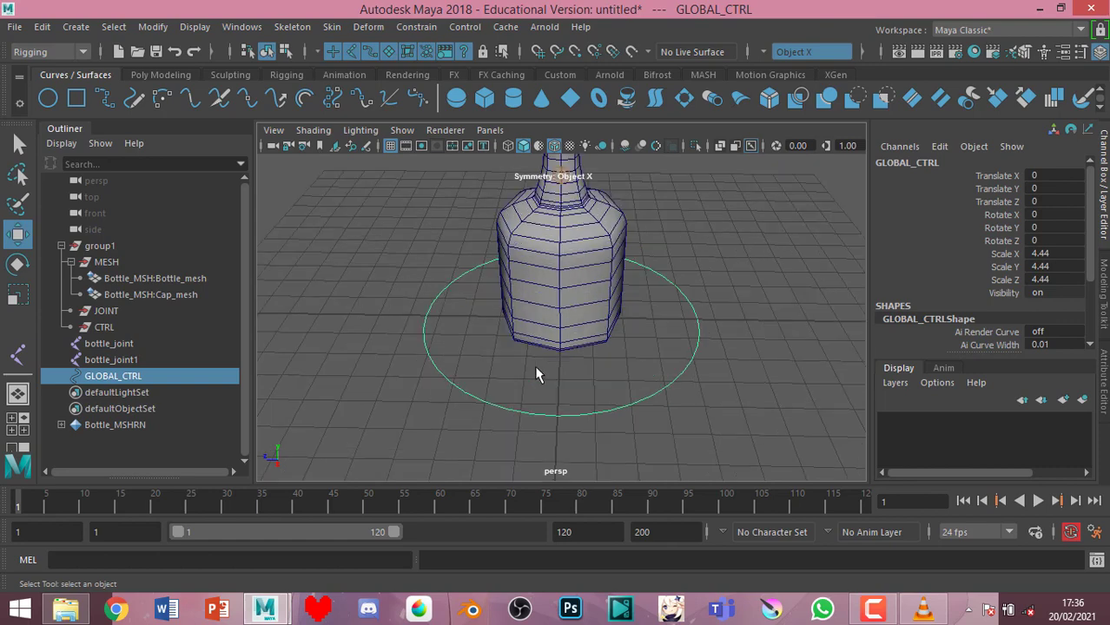
key(ctrl+d)
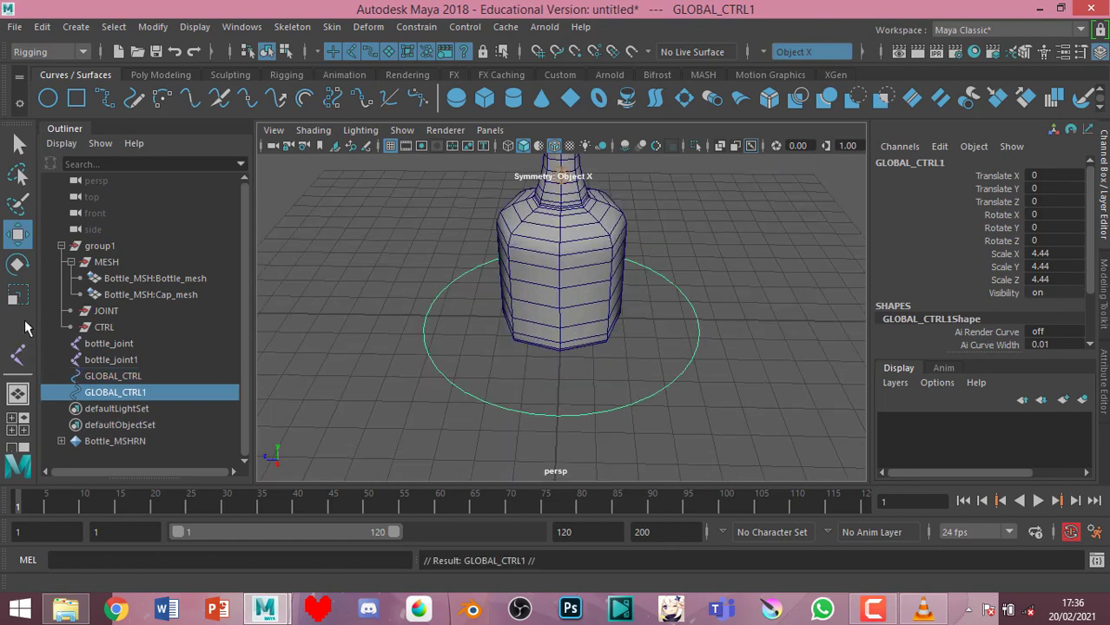
Test-raise both control circles up the bottle, then undo the move and selection
scroll(727, 382, down, 5)
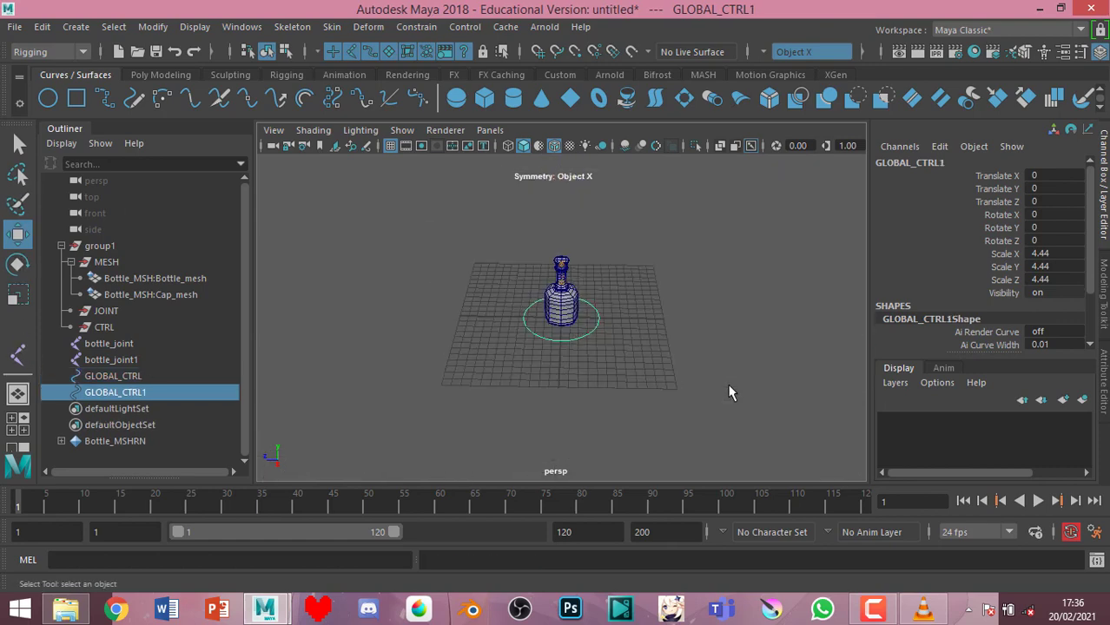
shift+click(601, 343)
scroll(613, 347, up, 1)
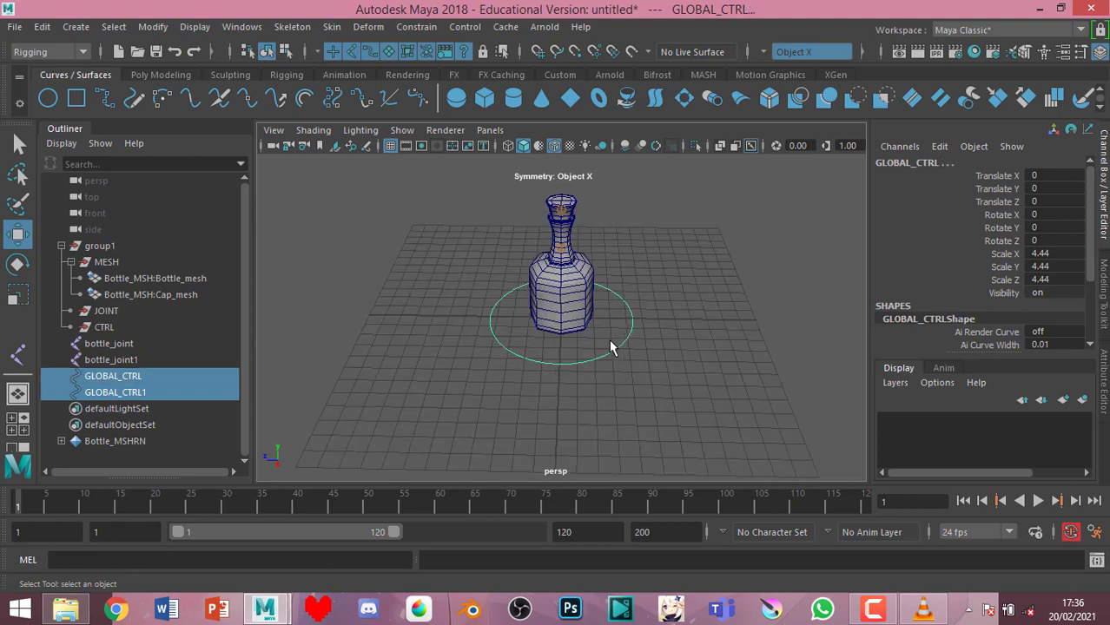
scroll(567, 385, up, 4)
scroll(632, 408, down, 2)
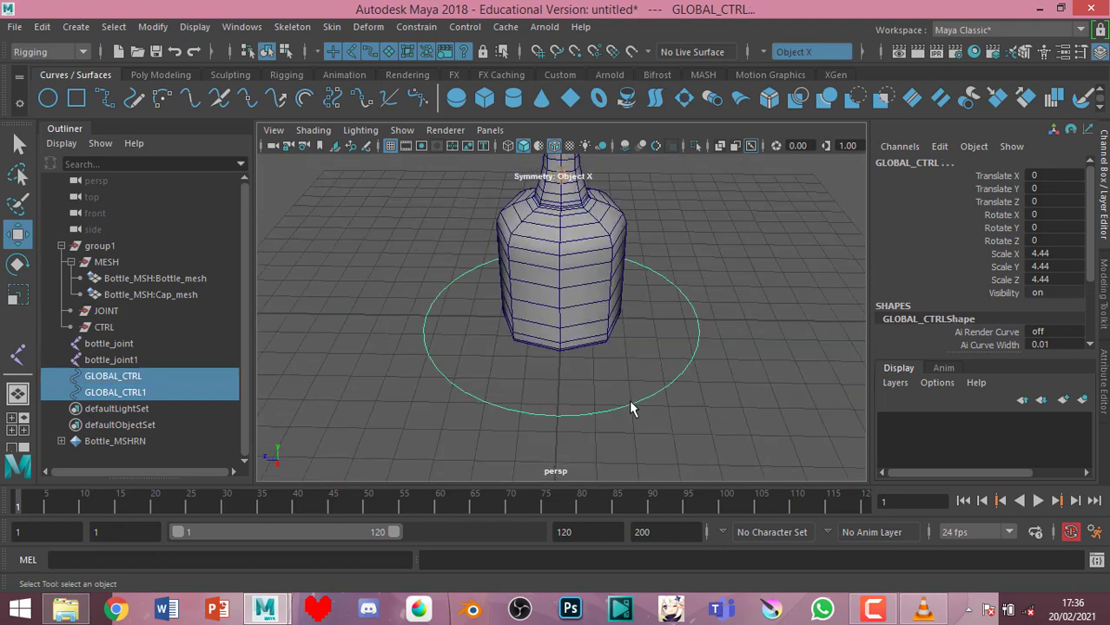
click(17, 265)
click(18, 234)
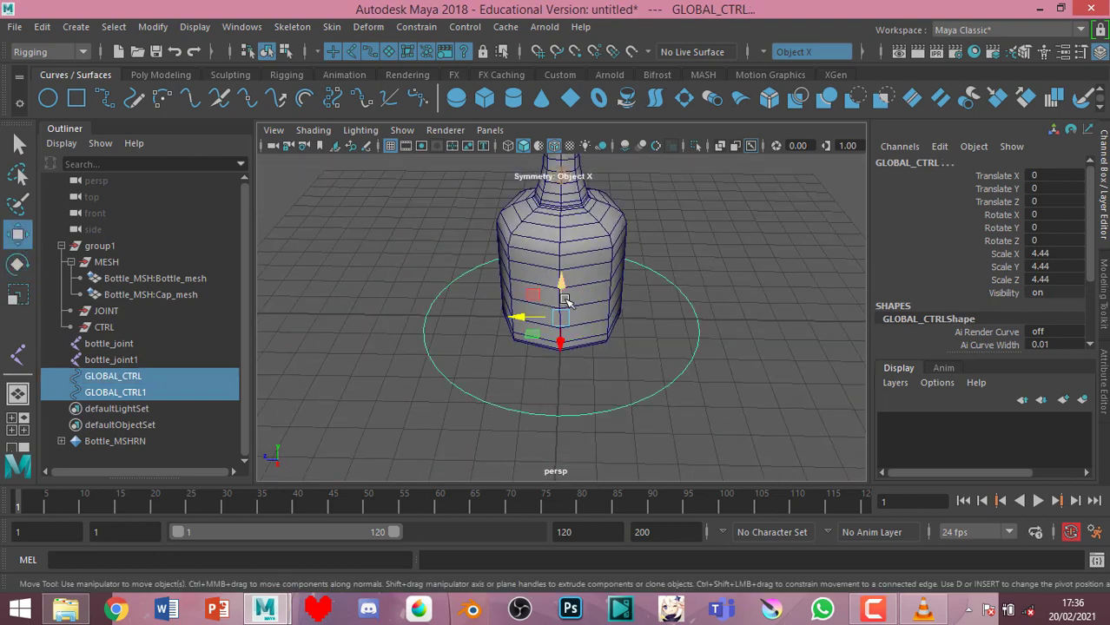
drag(560, 287, 569, 261)
scroll(570, 271, down, 3)
key(ctrl+z)
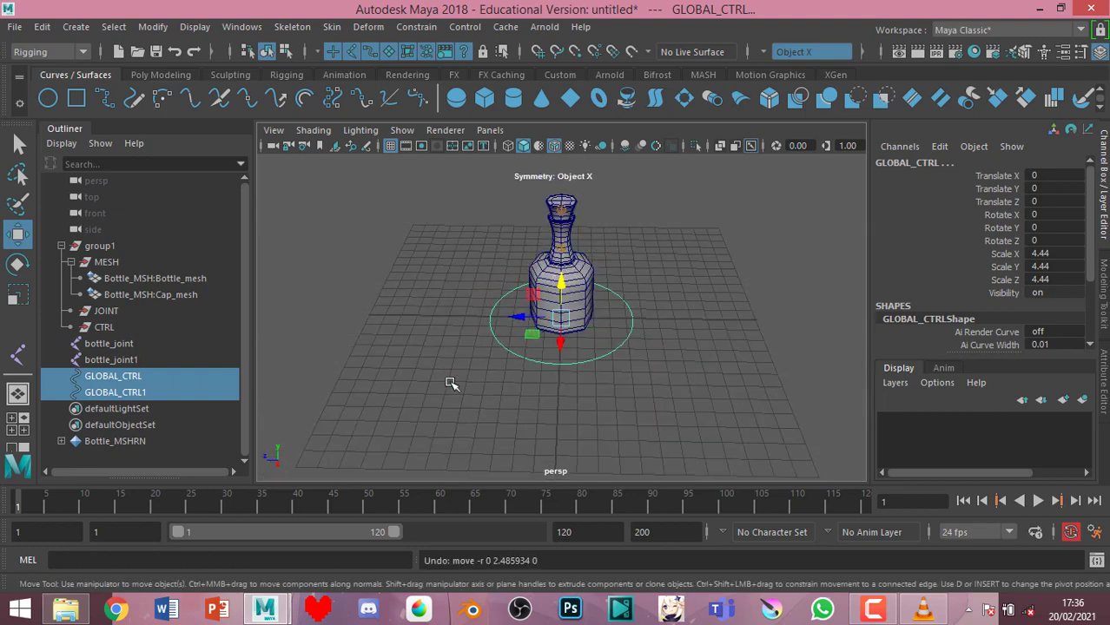
key(ctrl+z)
Lift GLOBAL_CTRL up the Y axis toward the bottle's neck
click(172, 375)
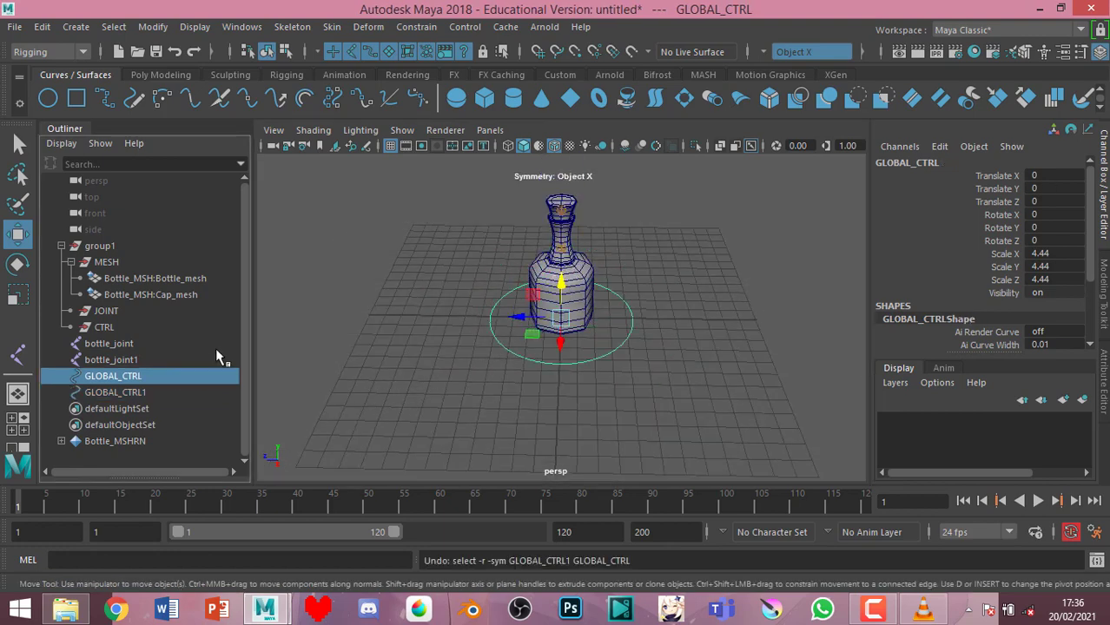
drag(562, 286, 564, 219)
scroll(565, 285, up, 3)
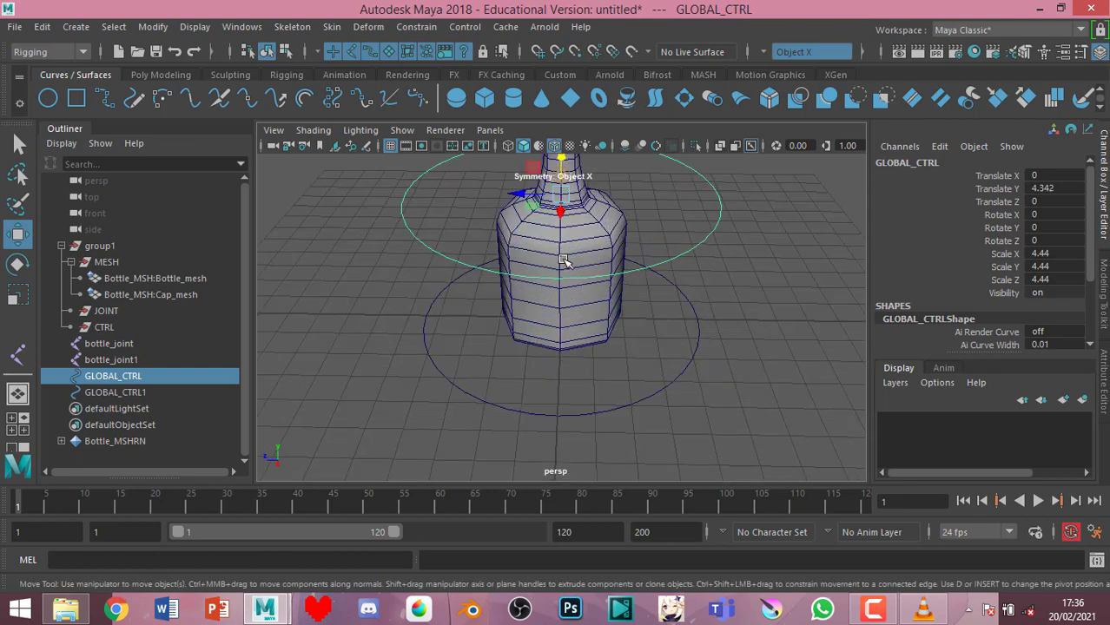
scroll(564, 285, up, 2)
scroll(563, 304, up, 3)
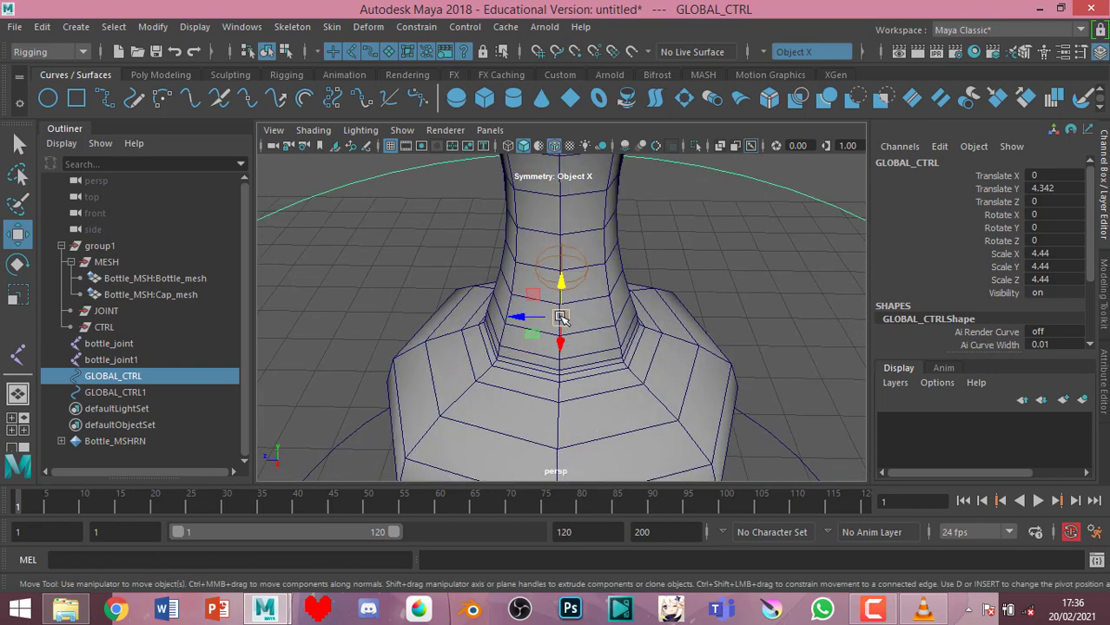
drag(560, 318, 560, 270)
key(v)
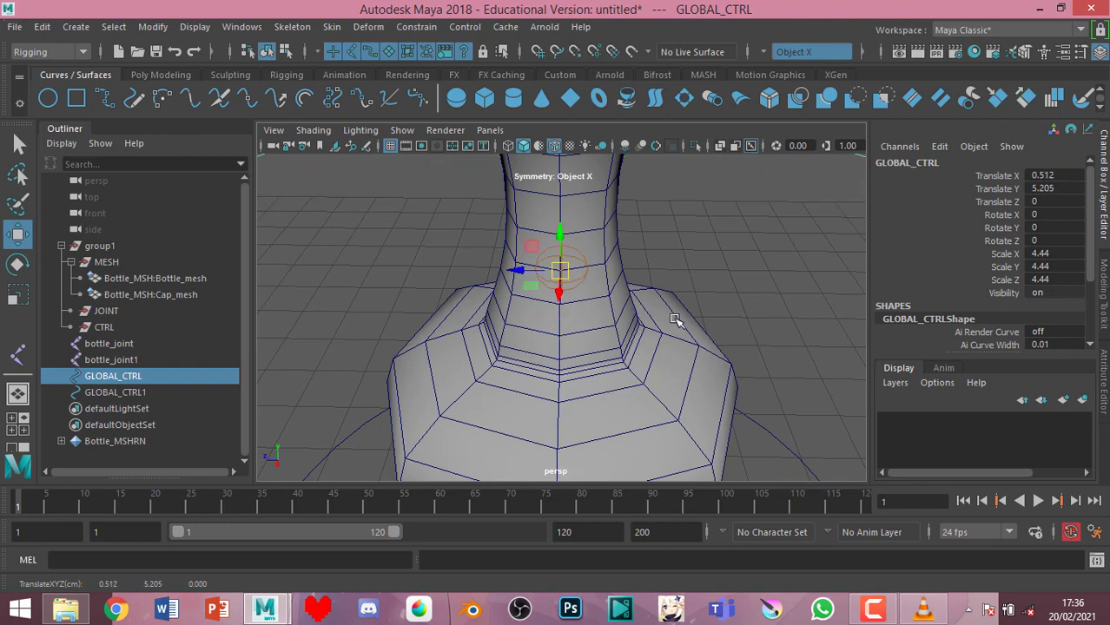
scroll(660, 283, down, 5)
scroll(656, 278, up, 1)
mouse_move(632, 309)
alt+mouse_down()
mouse_move(615, 146)
mouse_move(595, 139)
alt+mouse_up()
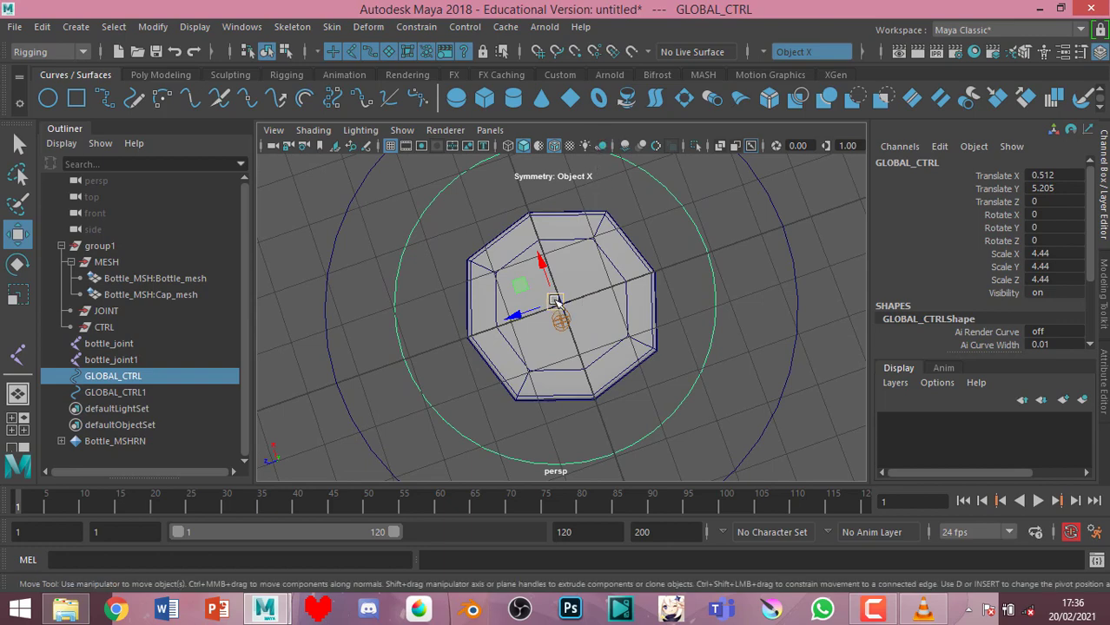
alt+drag(555, 302, 565, 305)
scroll(686, 293, down, 5)
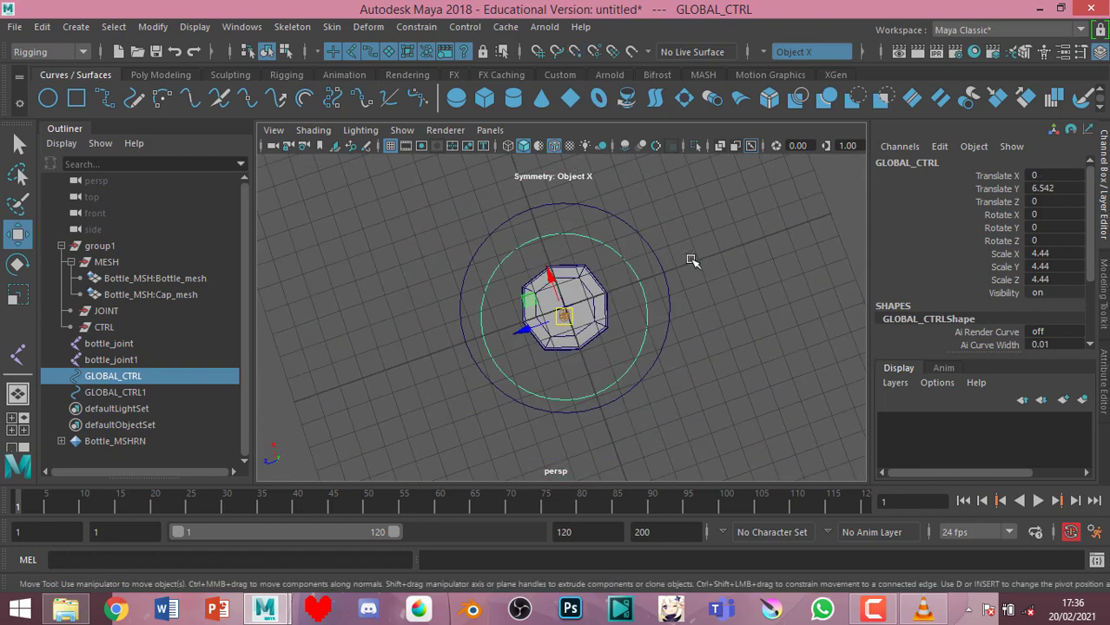
Settle GLOBAL_CTRL around the bottle neck at Translate Y 4.822
alt+drag(691, 260, 623, 275)
scroll(602, 313, up, 2)
scroll(602, 323, up, 4)
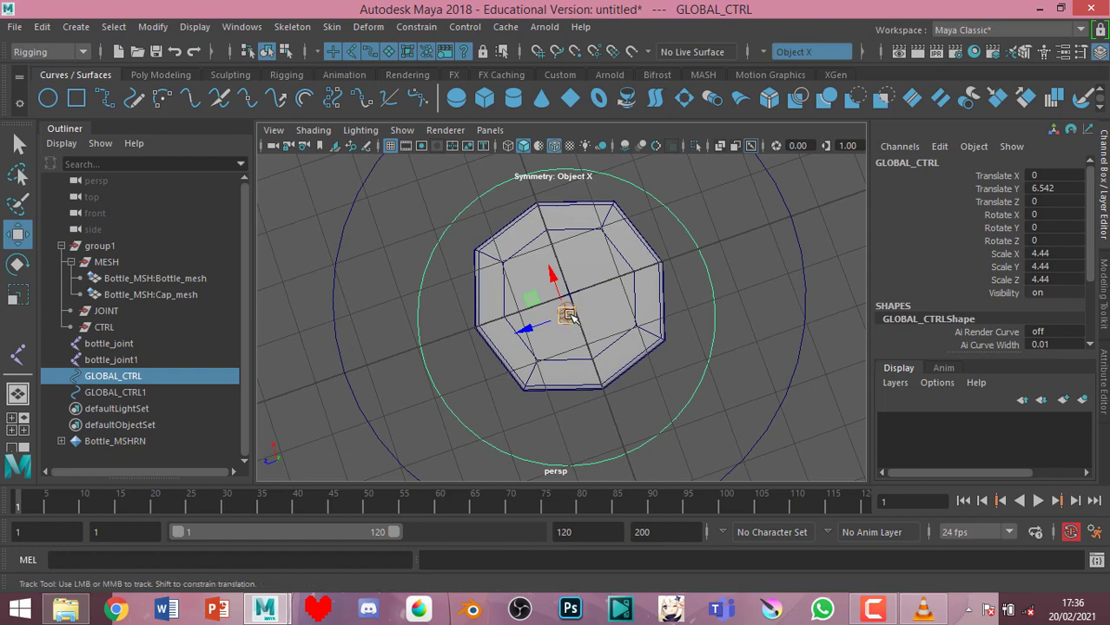
alt+drag(569, 317, 641, 245)
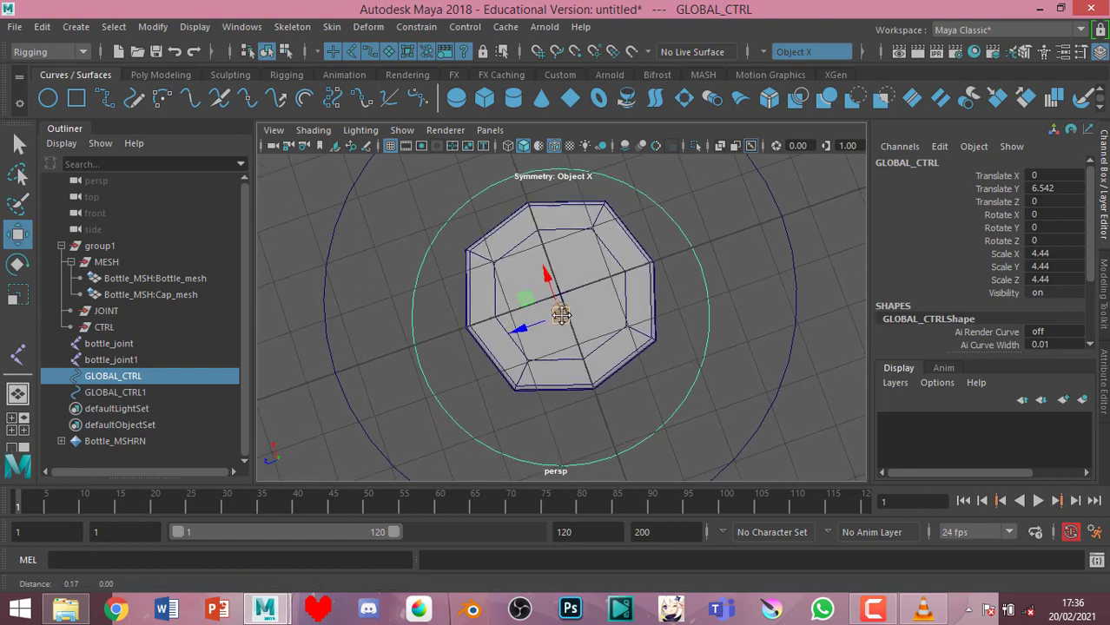
click(823, 200)
mouse_move(557, 317)
alt+mouse_down()
mouse_move(564, 387)
mouse_move(518, 329)
mouse_move(524, 317)
mouse_move(540, 422)
mouse_move(434, 453)
mouse_move(586, 477)
alt+mouse_up()
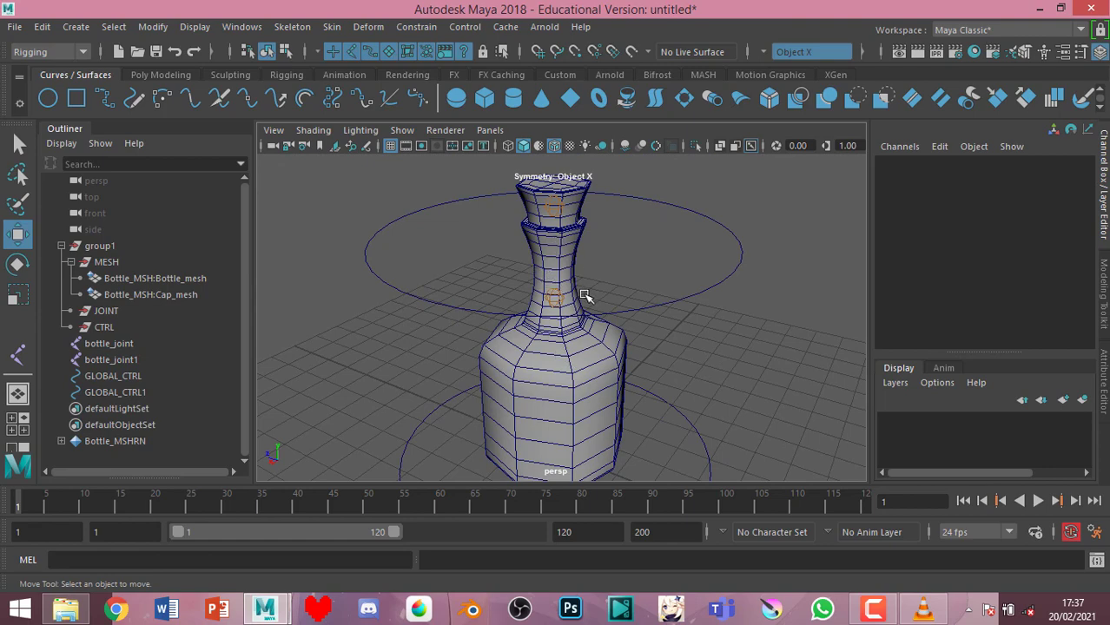
click(639, 309)
drag(554, 204, 559, 284)
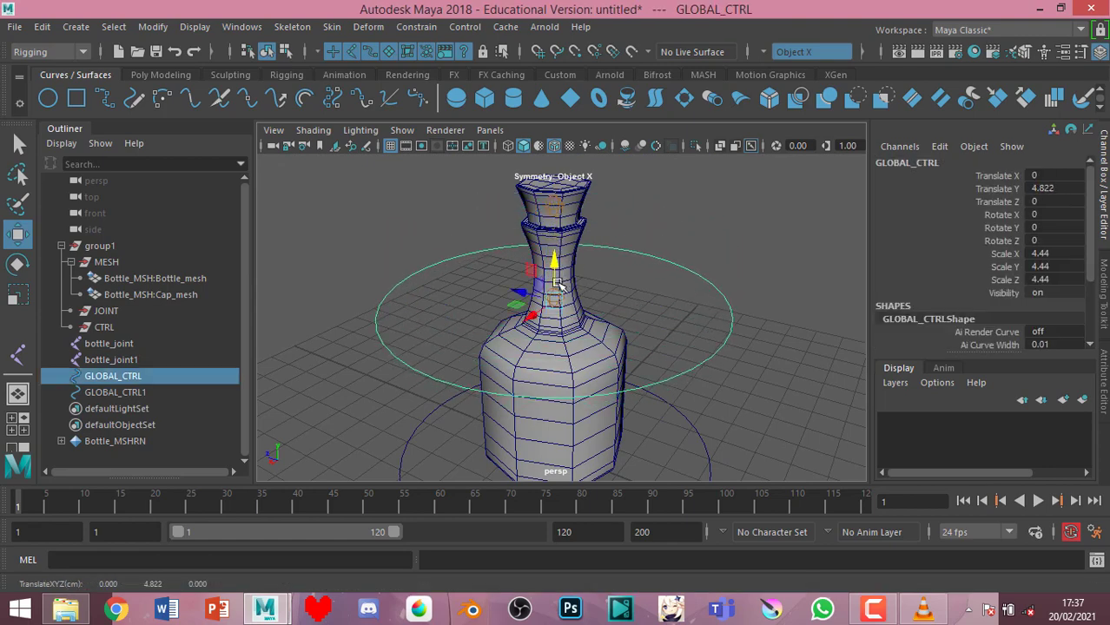
scroll(486, 304, up, 2)
scroll(347, 321, down, 2)
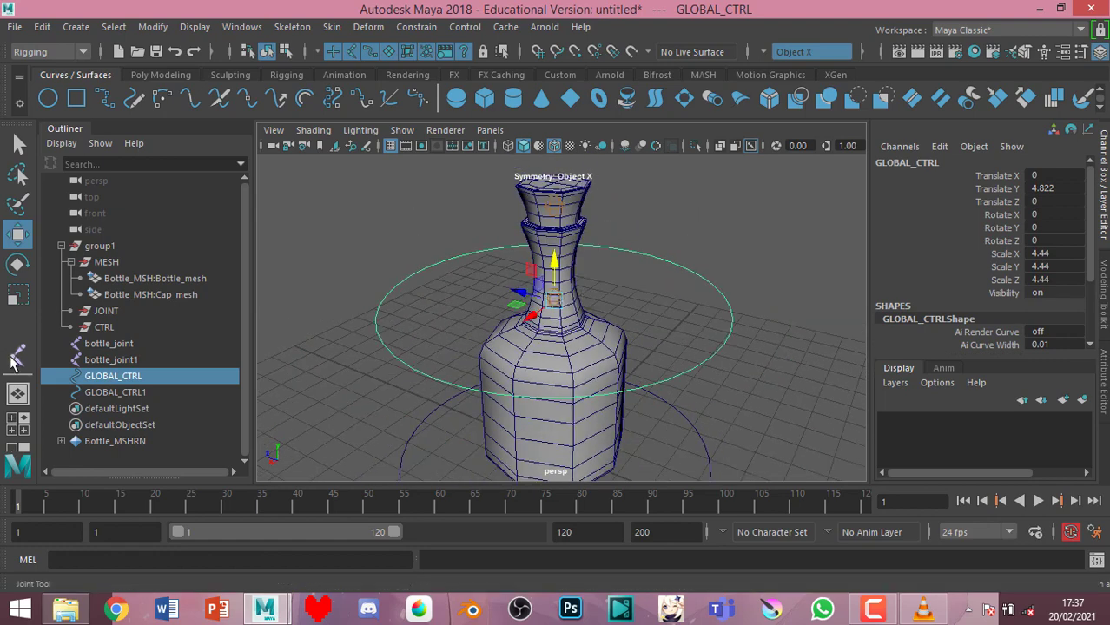
Scale GLOBAL_CTRL down to 2.464 and duplicate it as GLOBAL_CTRL2
click(17, 295)
mouse_move(554, 301)
mouse_down()
mouse_move(441, 280)
mouse_move(446, 297)
mouse_up()
click(727, 254)
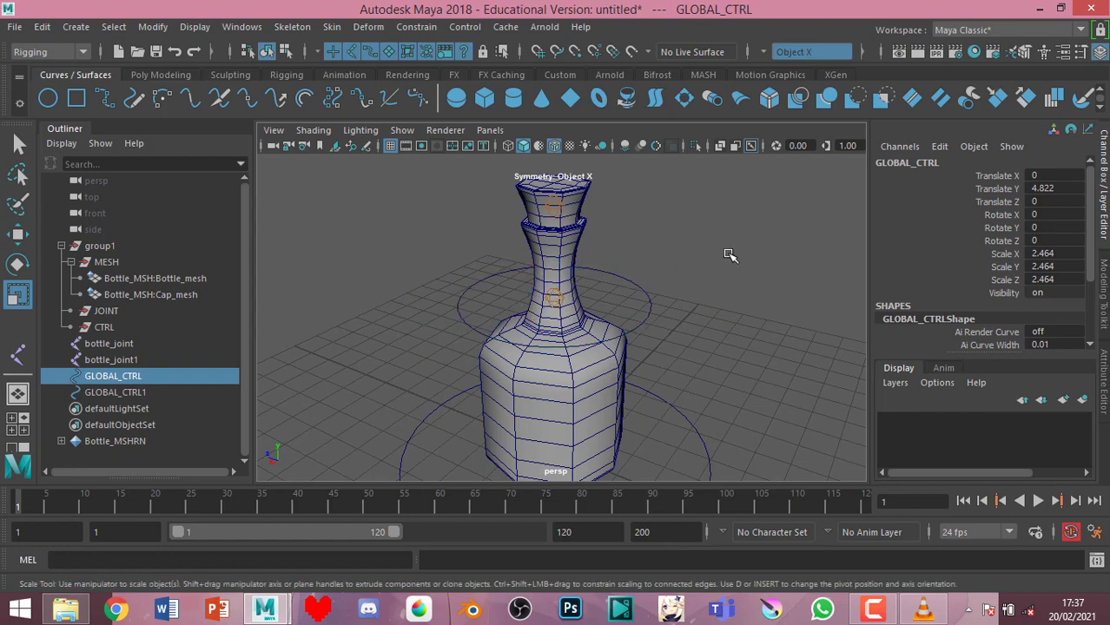
click(643, 325)
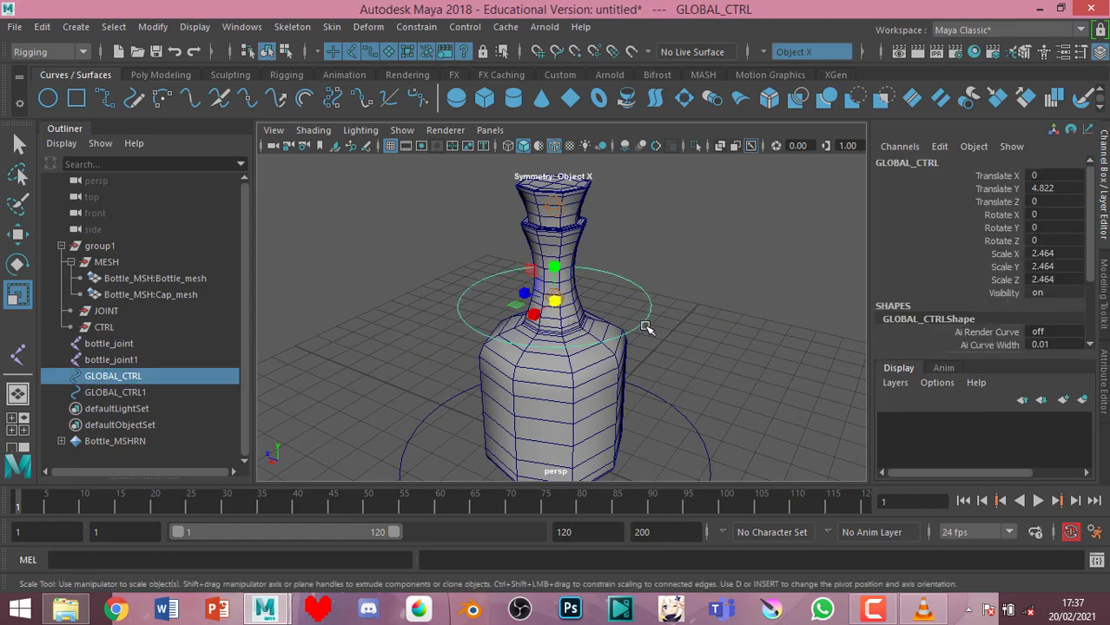
key(ctrl+d)
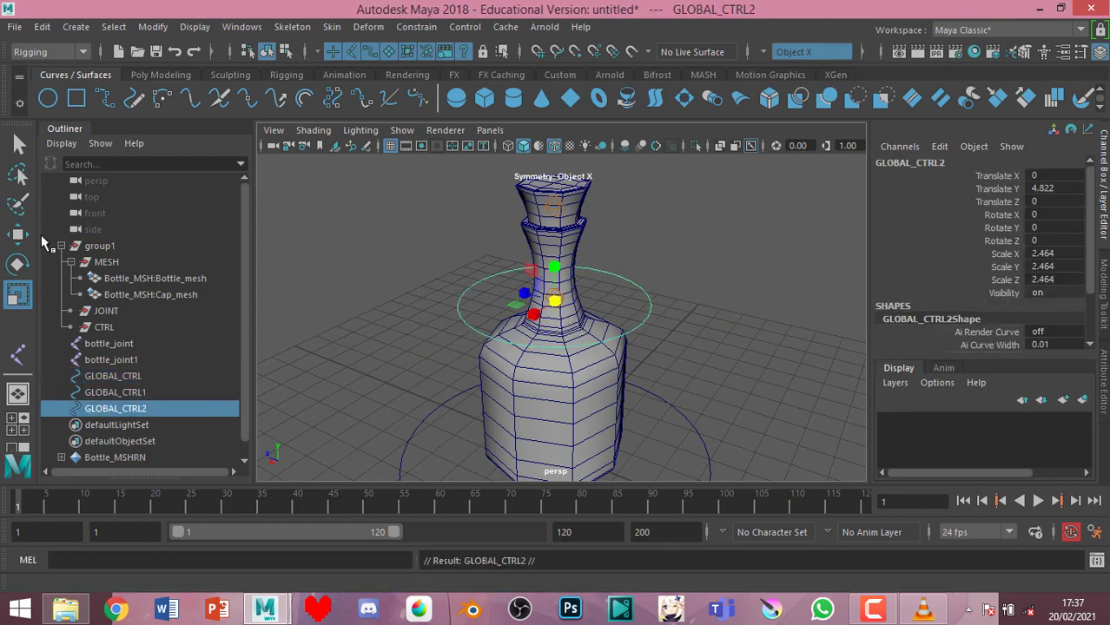
click(18, 233)
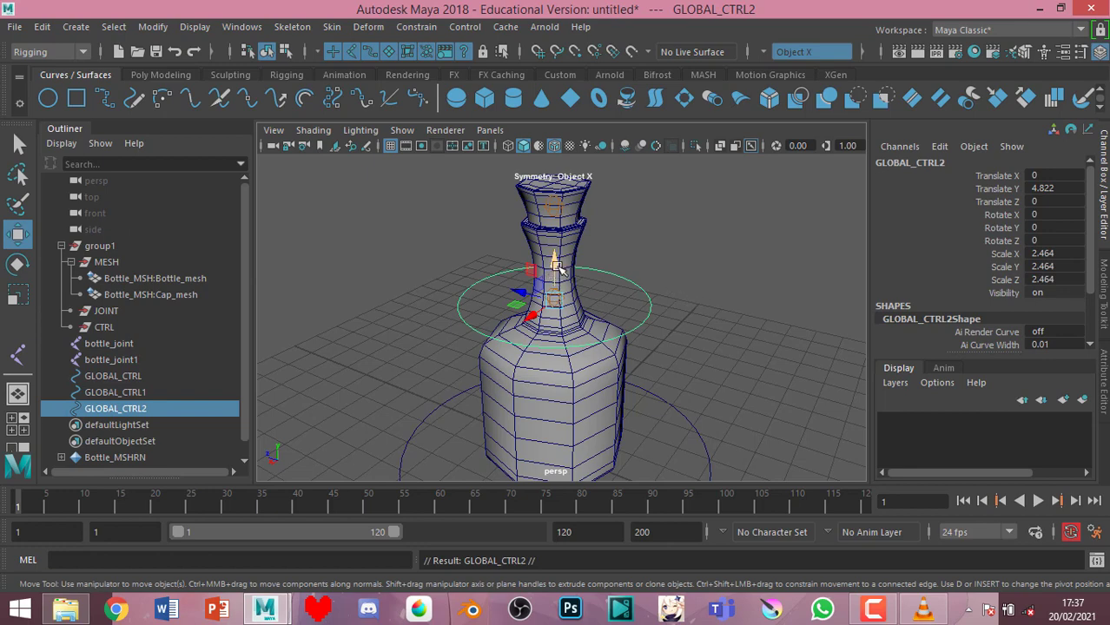
drag(551, 276, 545, 167)
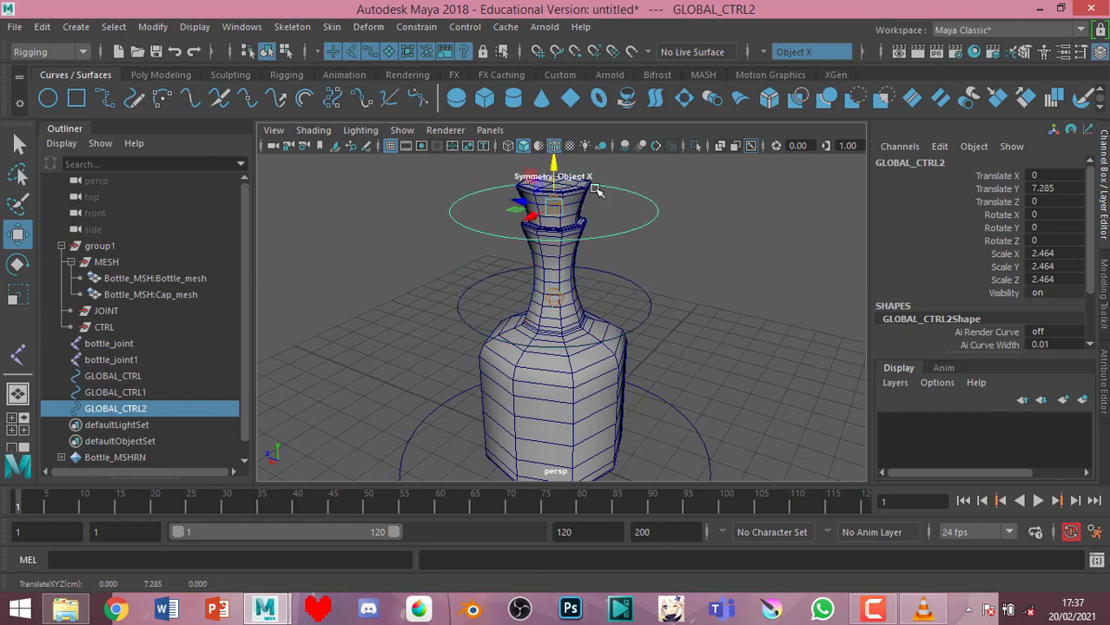
scroll(738, 215, down, 3)
click(738, 215)
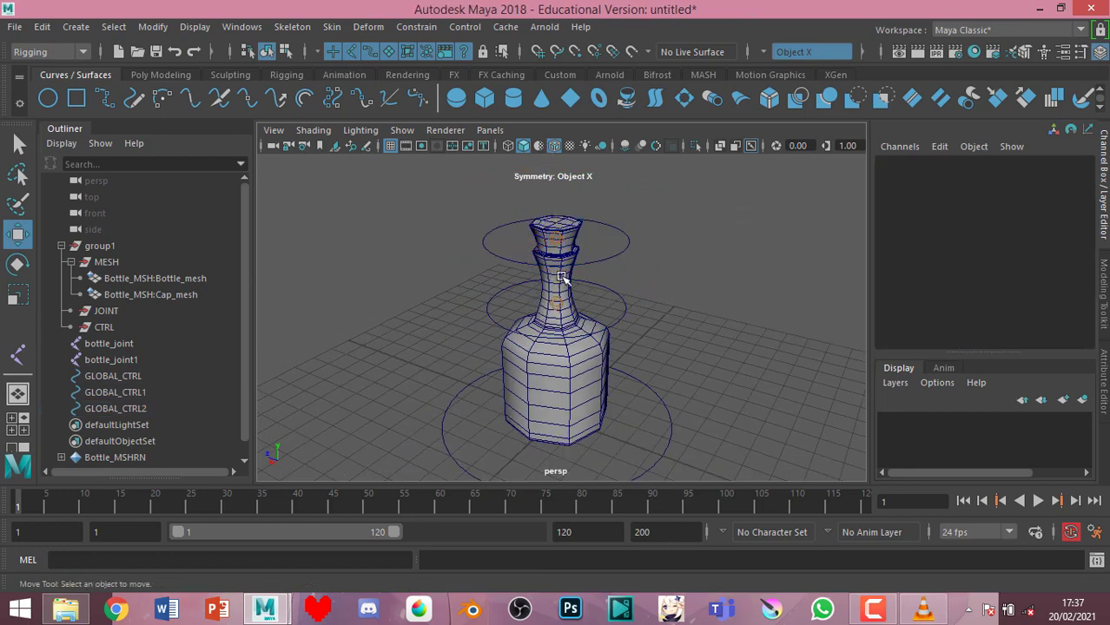
click(605, 259)
click(18, 295)
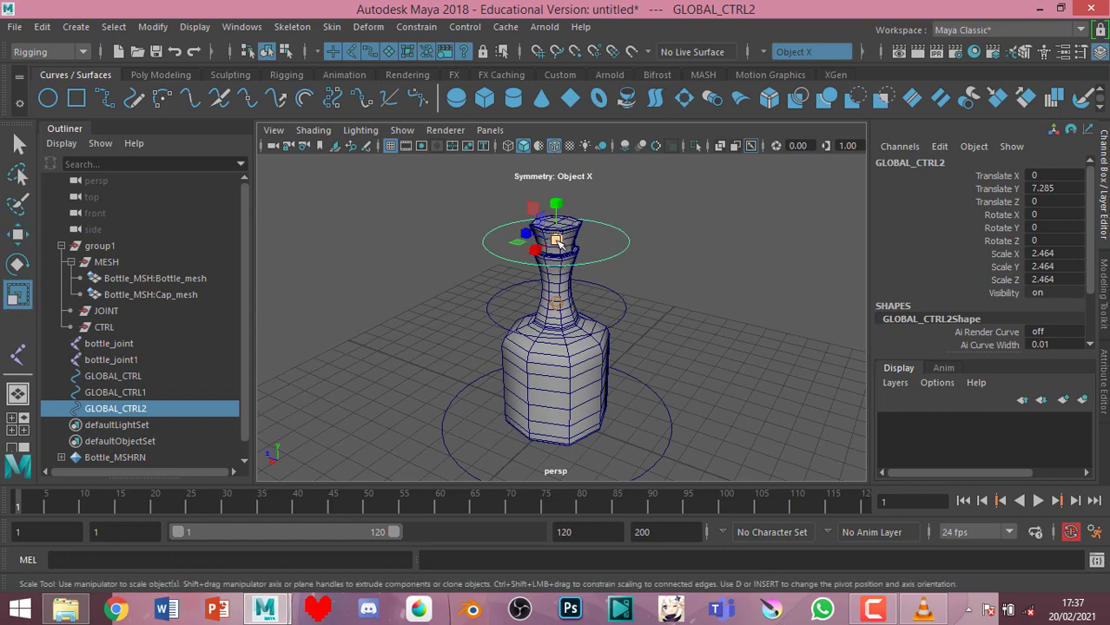
drag(560, 245, 525, 245)
click(715, 256)
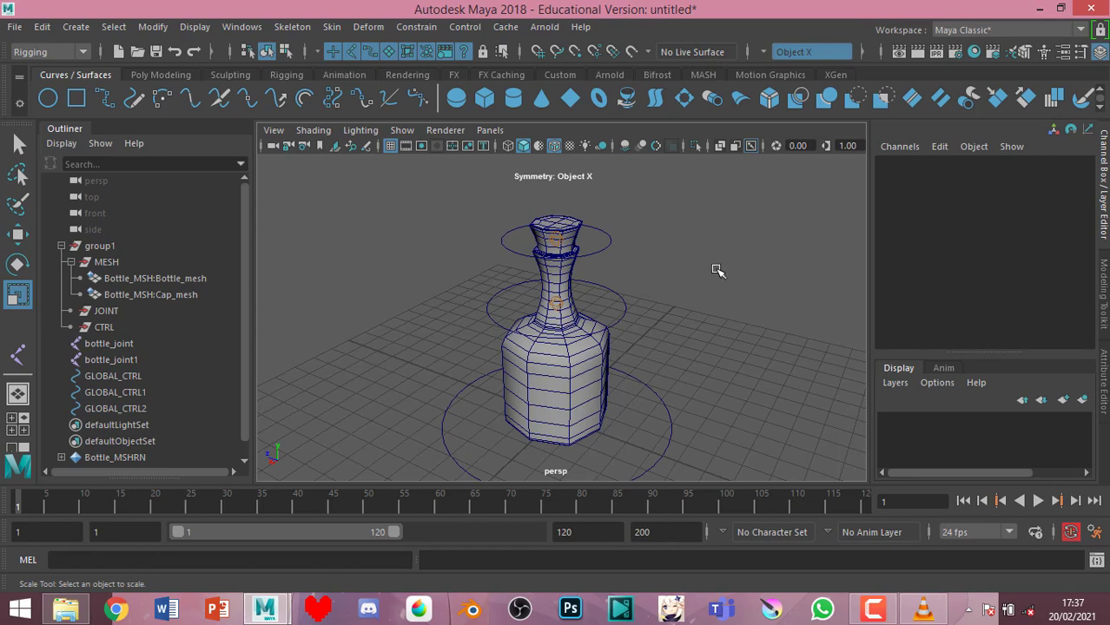
scroll(716, 271, up, 3)
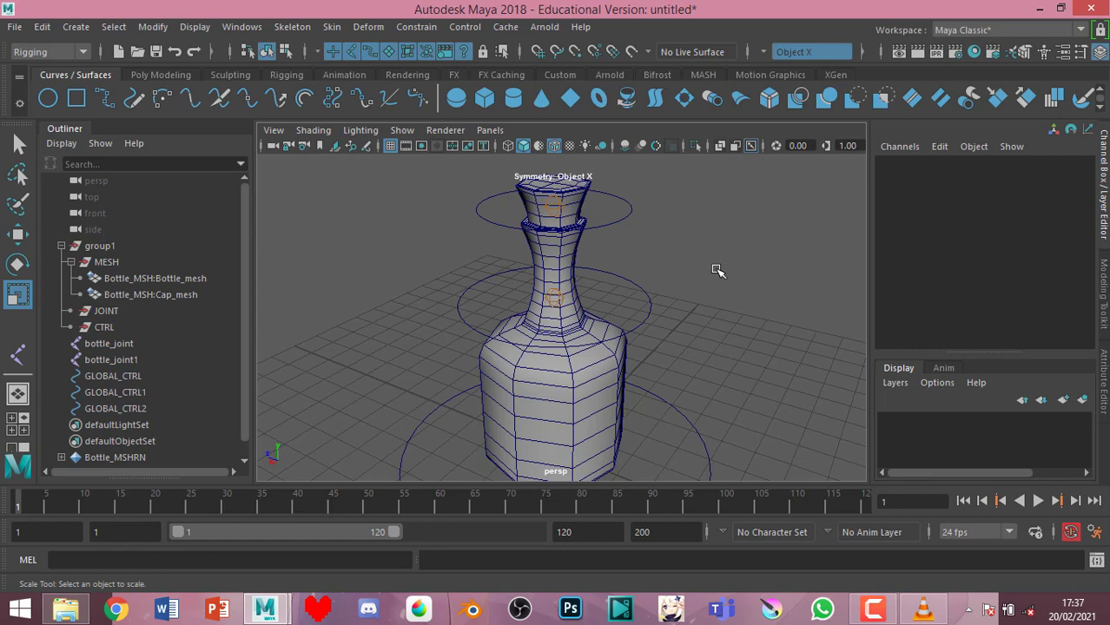
scroll(717, 271, down, 5)
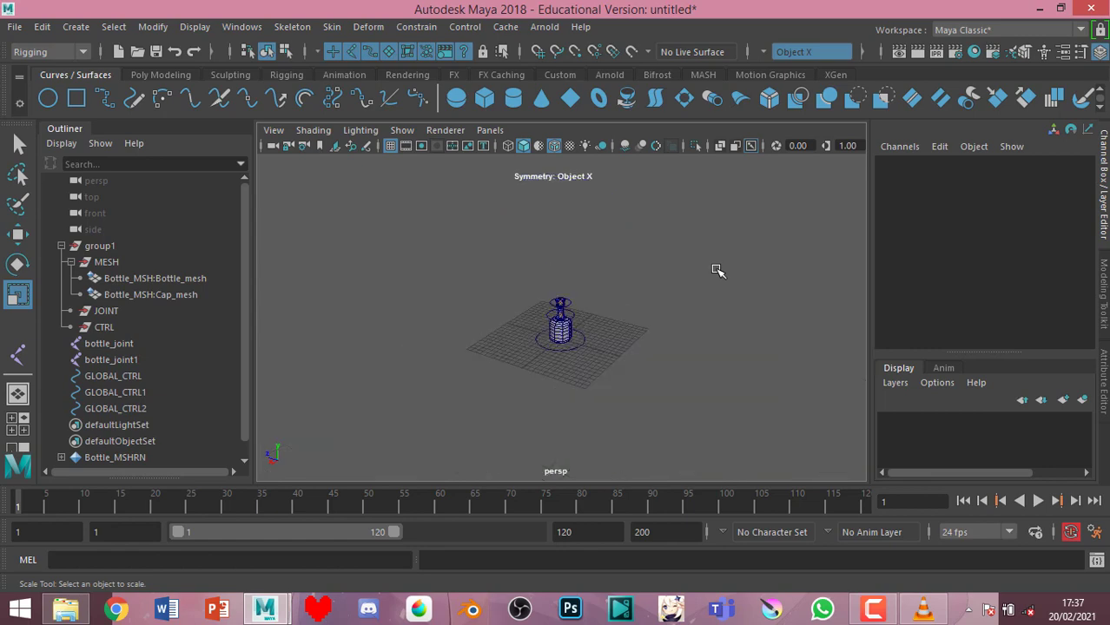
scroll(716, 271, up, 3)
mouse_move(717, 271)
alt+mouse_down()
mouse_move(809, 318)
mouse_move(651, 337)
mouse_move(607, 302)
alt+mouse_up()
scroll(606, 302, up, 2)
scroll(553, 270, up, 2)
alt+drag(552, 270, 451, 305)
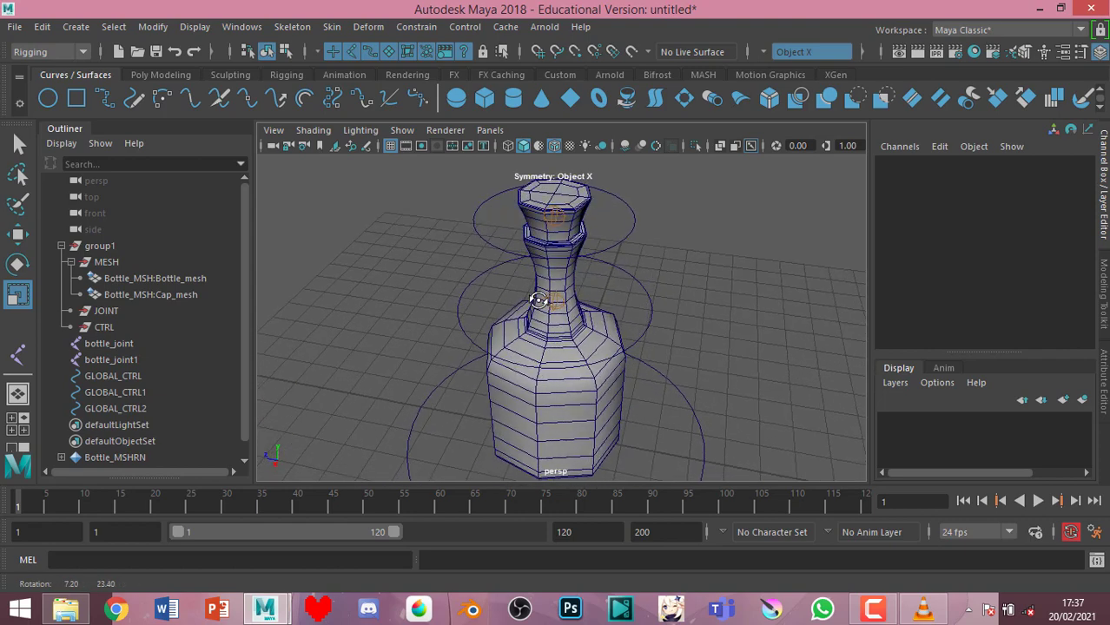
Rename the neck control GLOBAL_CTRL to BOTTLE_CTRL in the Outliner
click(144, 373)
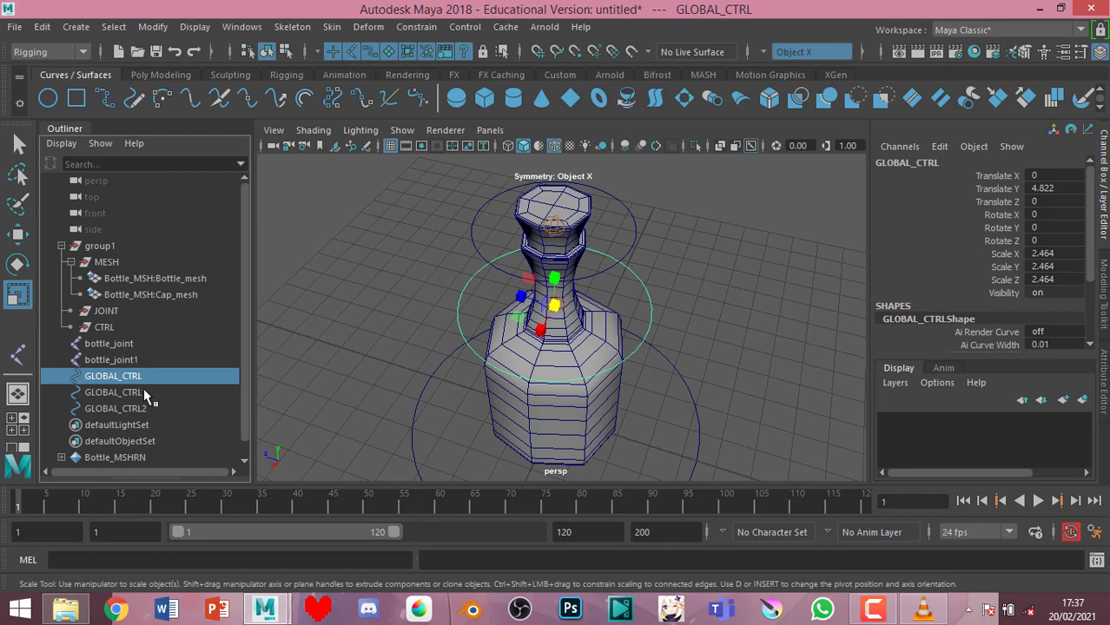
double_click(145, 390)
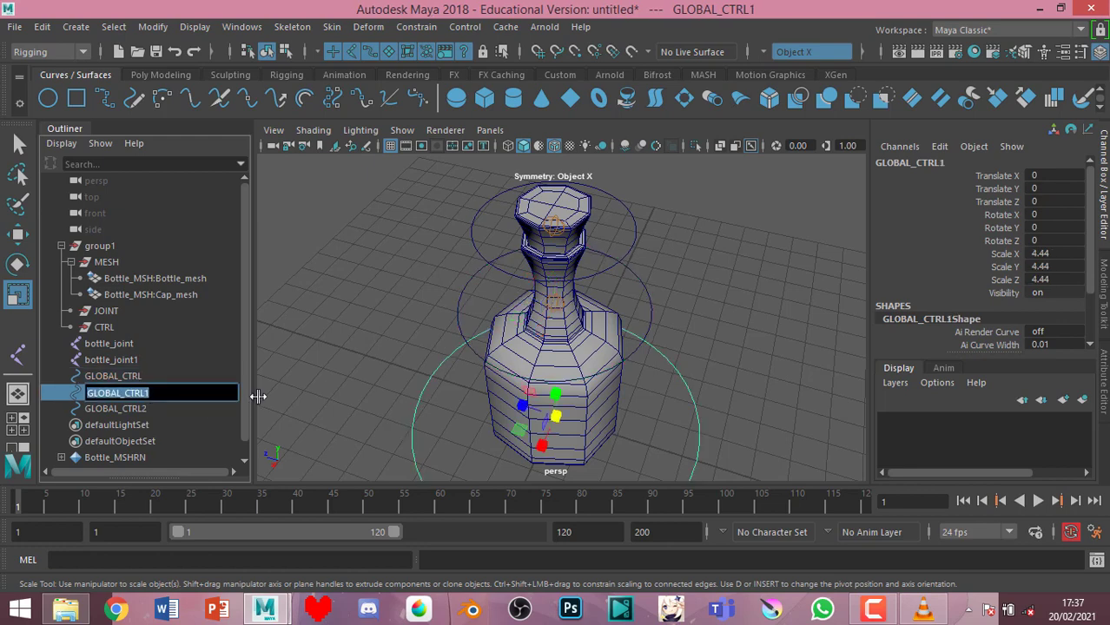
alt+drag(641, 384, 623, 323)
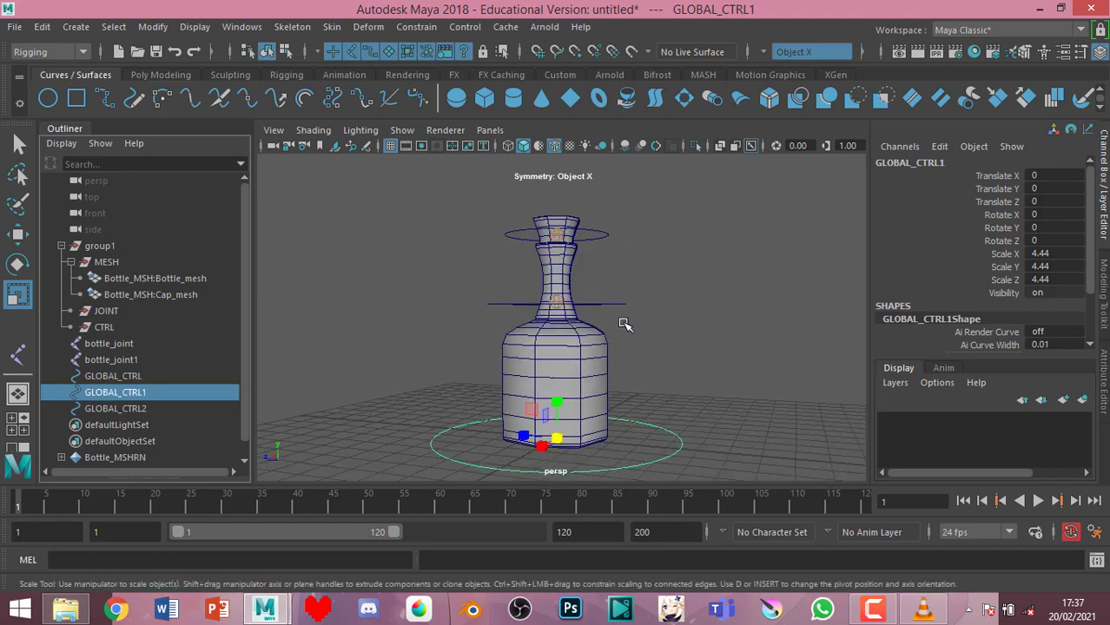
click(139, 376)
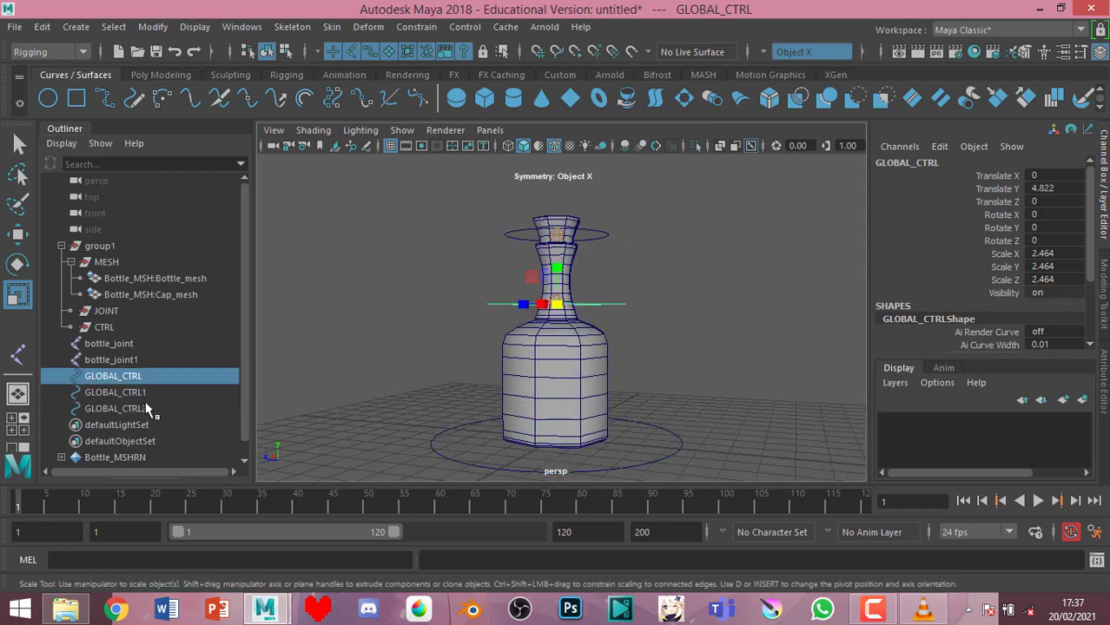
double_click(170, 375)
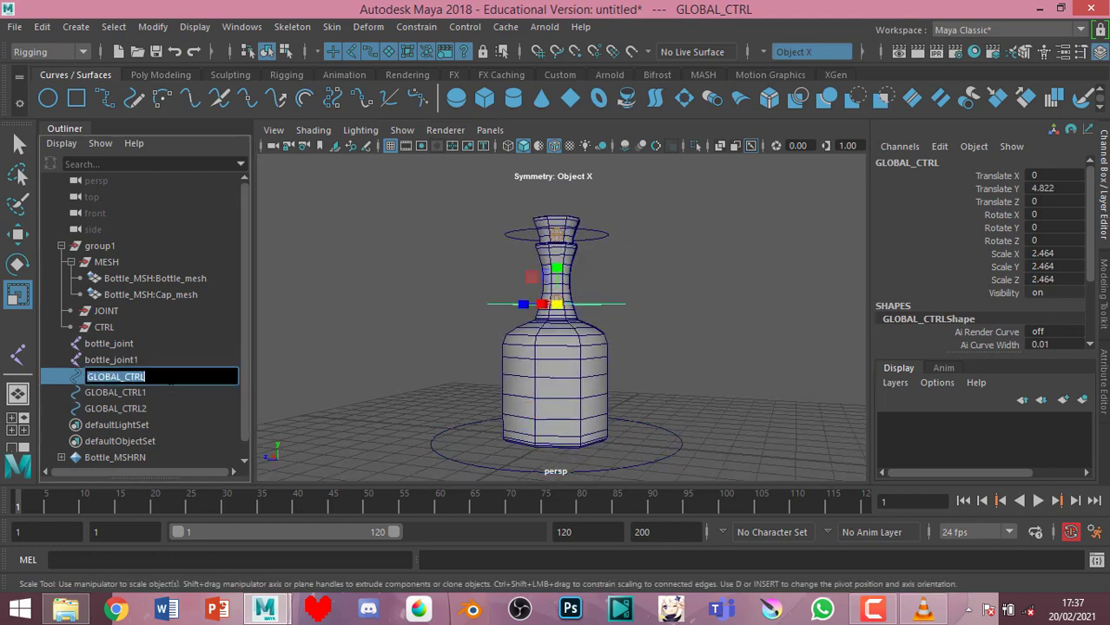
text(b)
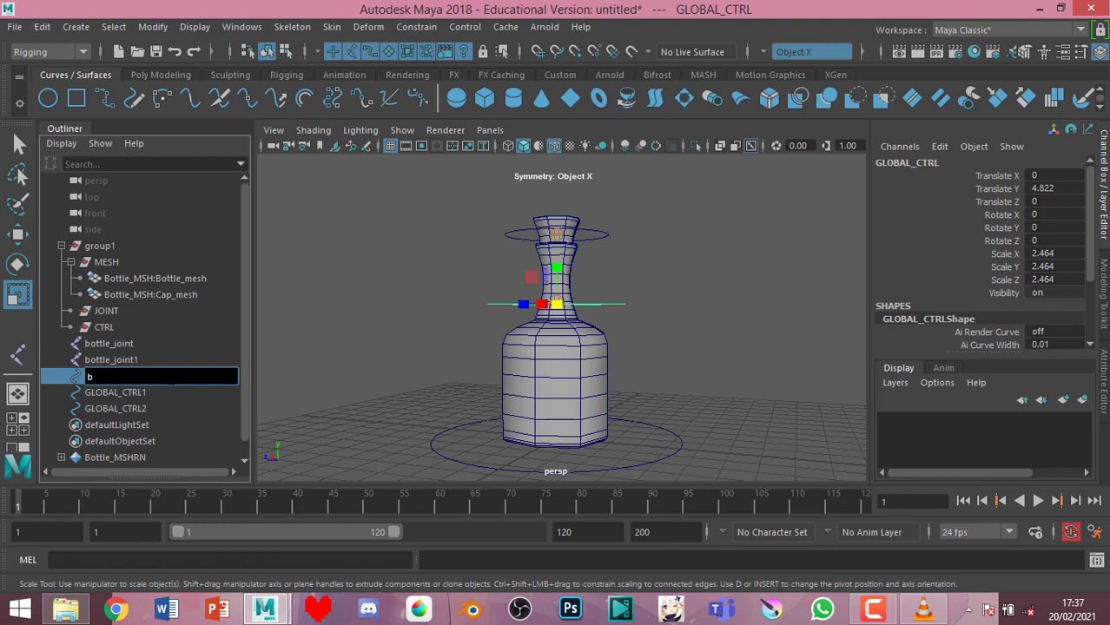
key(BackSpace)
key(Caps_Lock)
text(BO)
text(TT)
text(LE C)
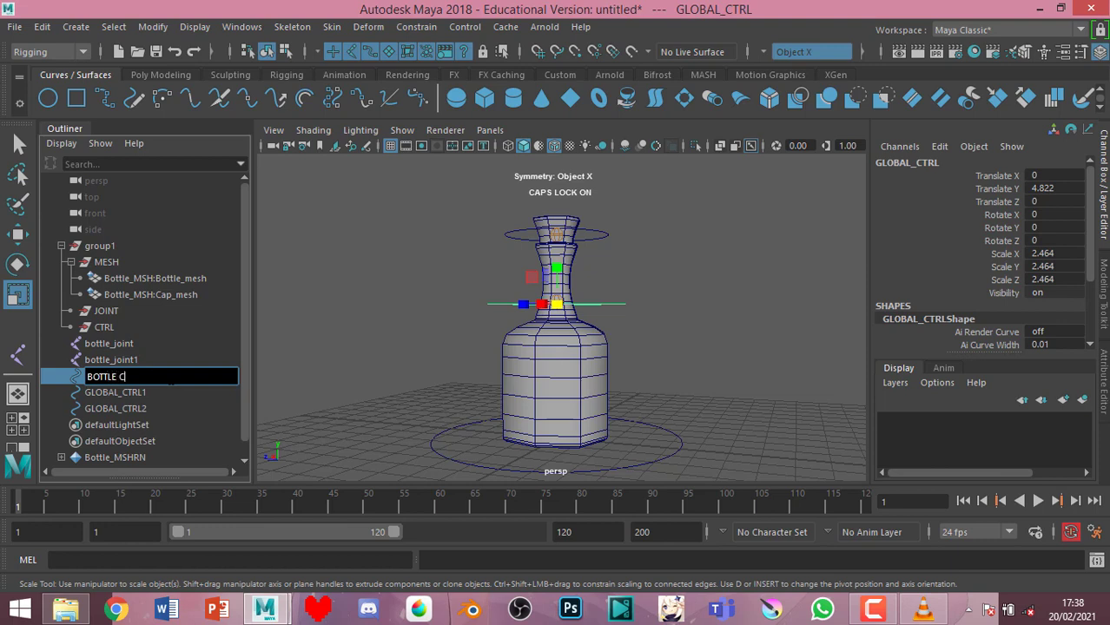
text(TRL)
key(Return)
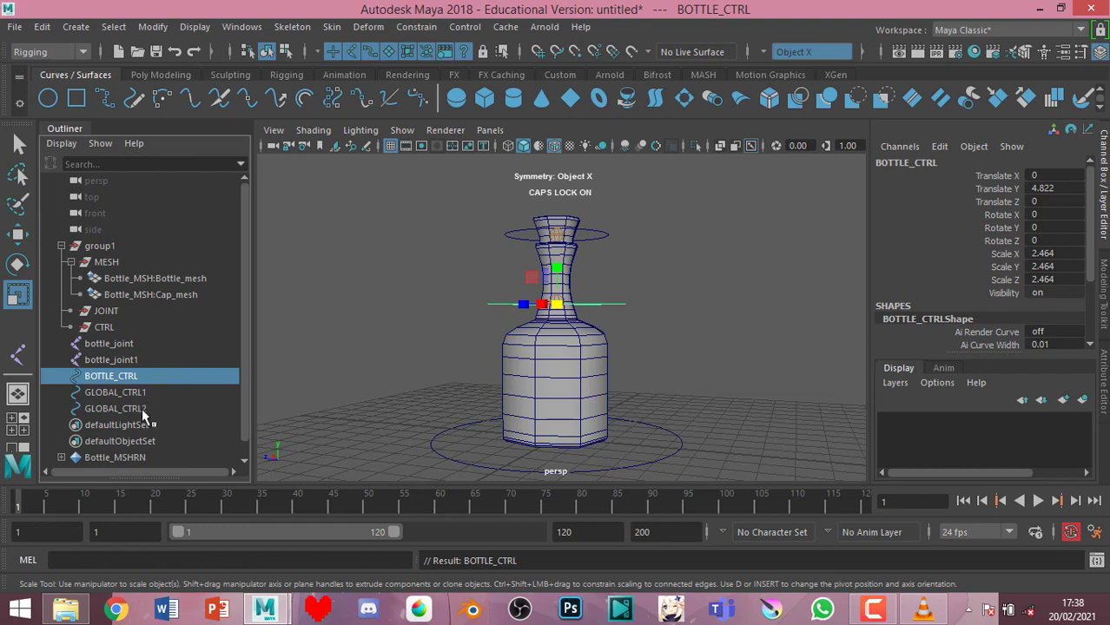
Rename the cap control GLOBAL_CTRL2 to CAP_CTRL
click(141, 408)
double_click(141, 410)
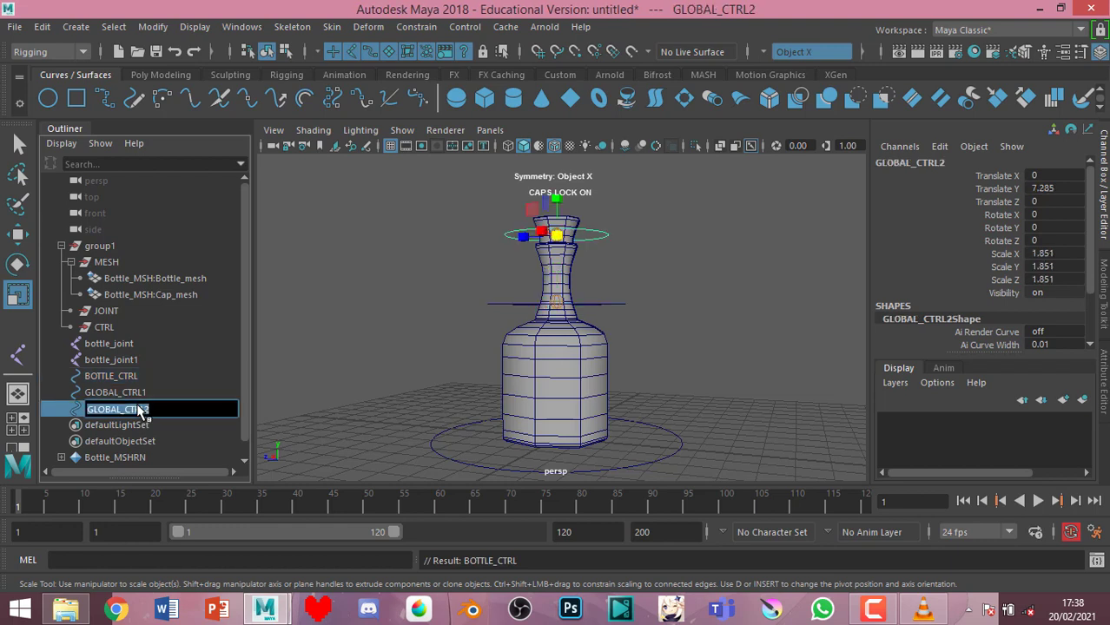
key(BackSpace)
text(B)
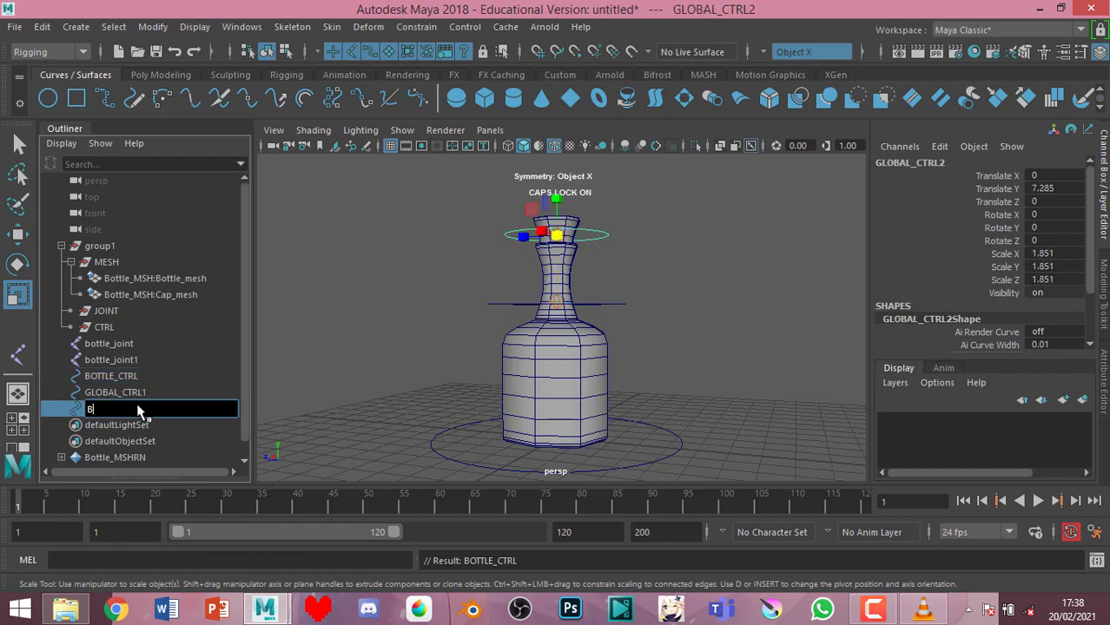
text(O)
key(BackSpace)
key(BackSpace)
text(CAP )
text(CT)
text(RL)
key(Caps_Lock)
click(441, 243)
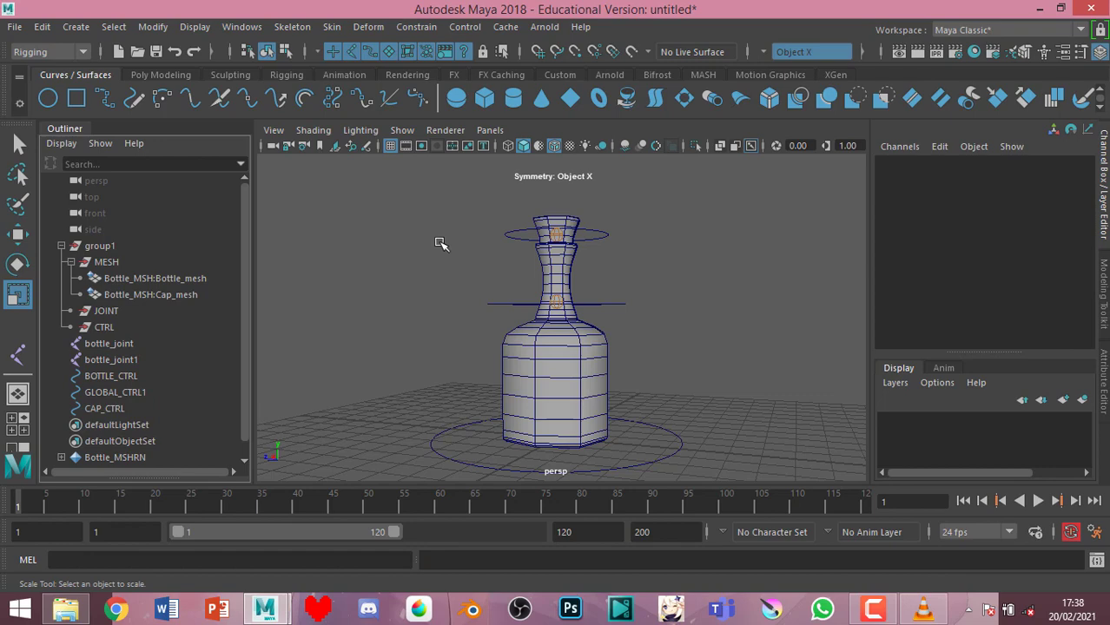
scroll(440, 252, down, 3)
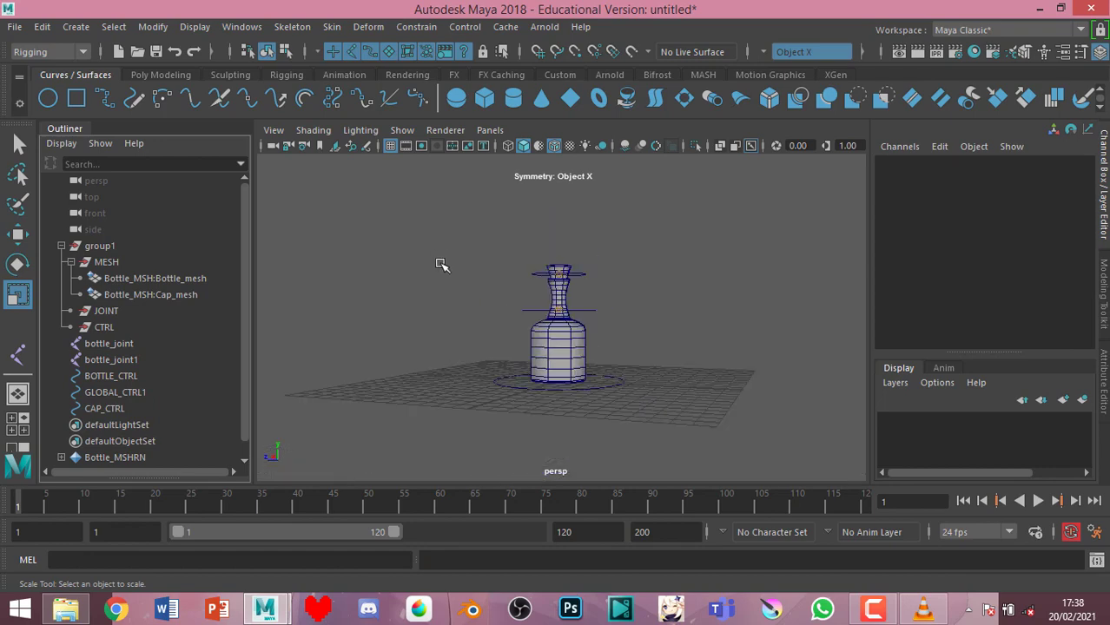
scroll(441, 265, up, 3)
mouse_move(440, 272)
alt+mouse_down()
mouse_move(629, 351)
mouse_move(644, 312)
mouse_move(500, 270)
mouse_move(502, 346)
alt+mouse_up()
scroll(502, 346, up, 2)
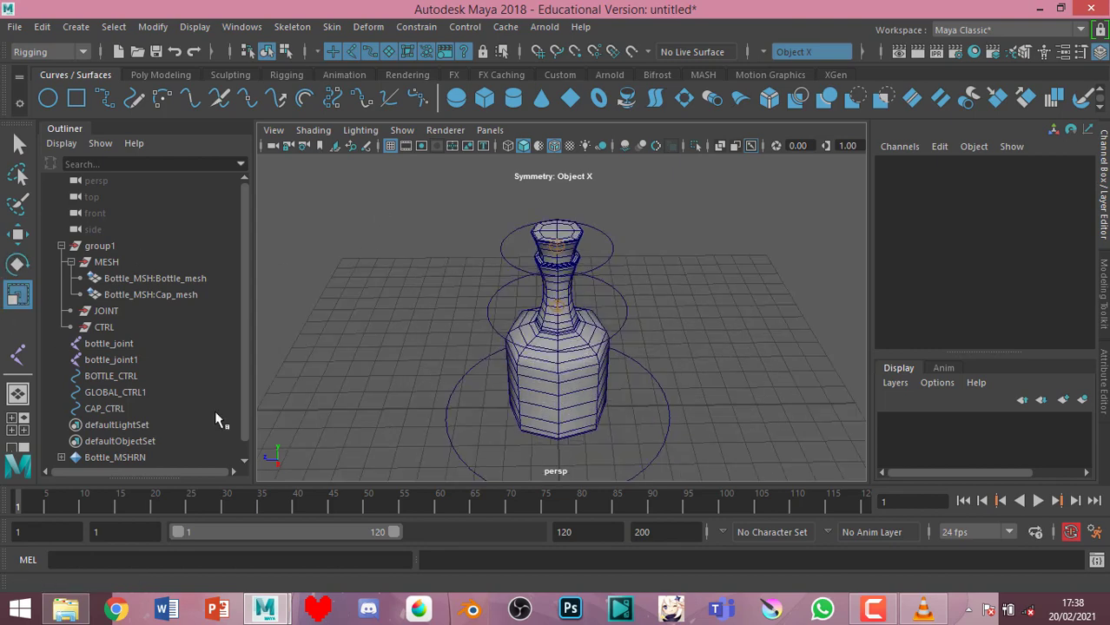
click(664, 396)
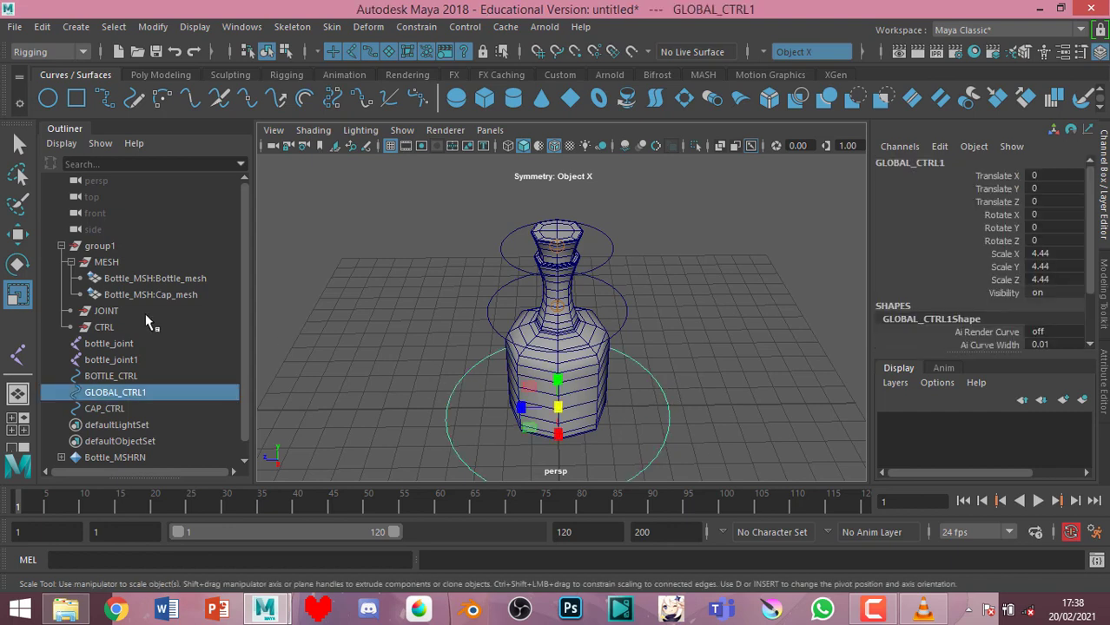
click(302, 271)
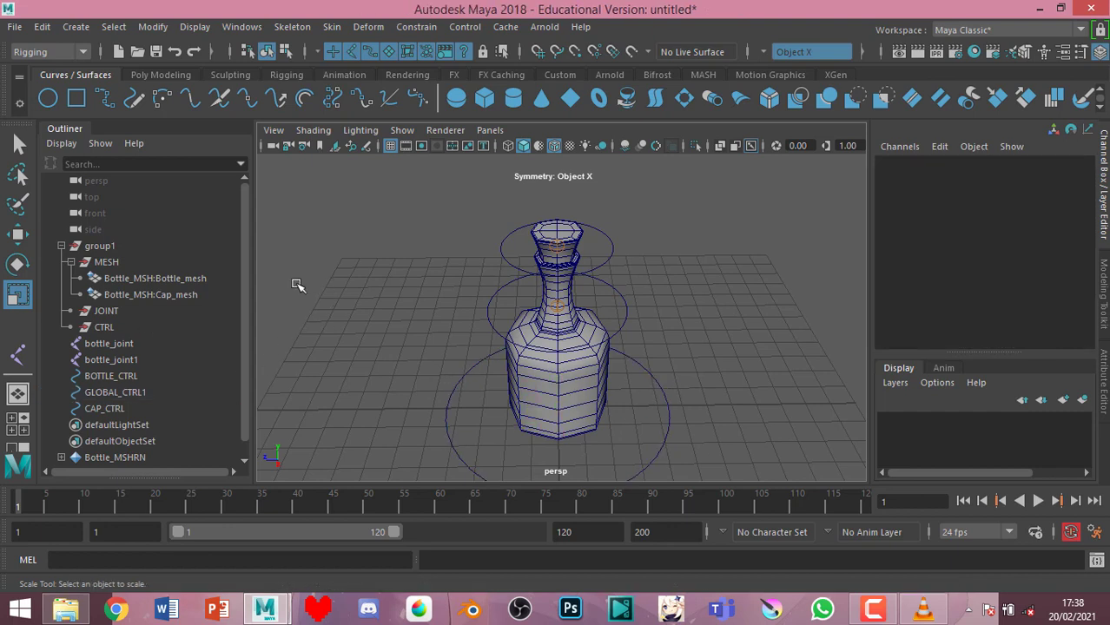
Create an empty group with Ctrl+G and rename it null_global
key(ctrl+g)
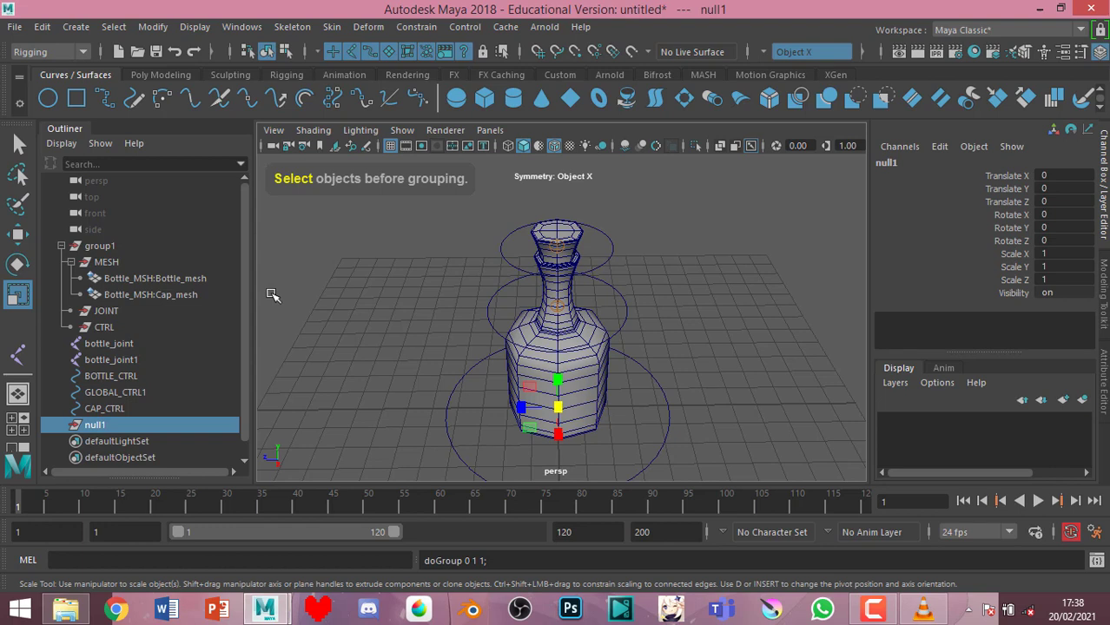
double_click(149, 424)
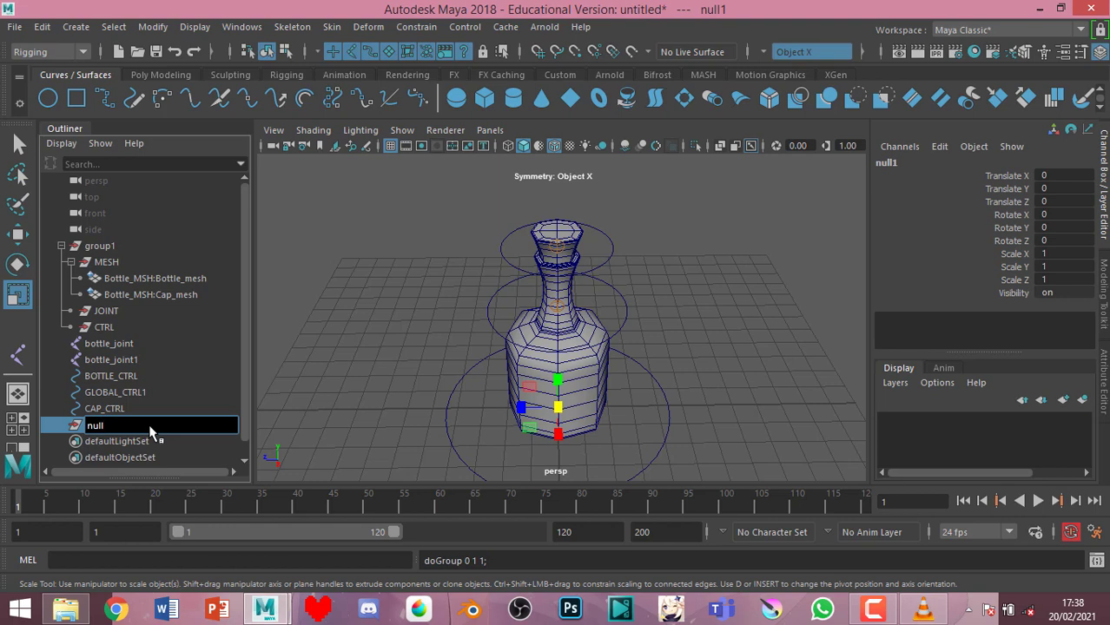
text(glob)
text(al)
key(Return)
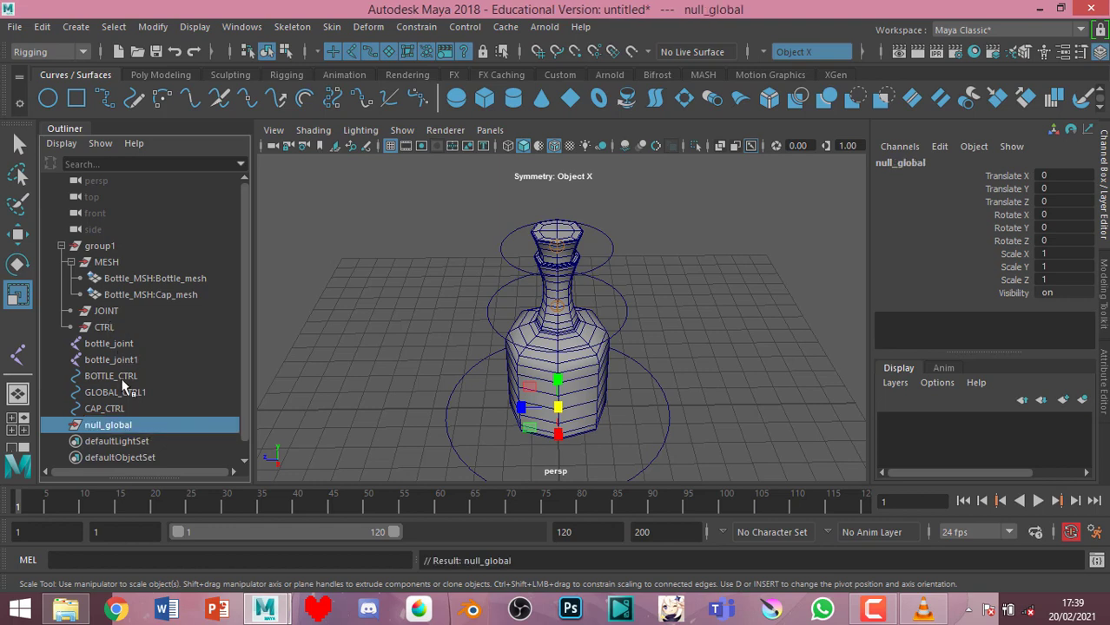
Parent GLOBAL_CTRL1 under null_global
click(123, 379)
click(124, 394)
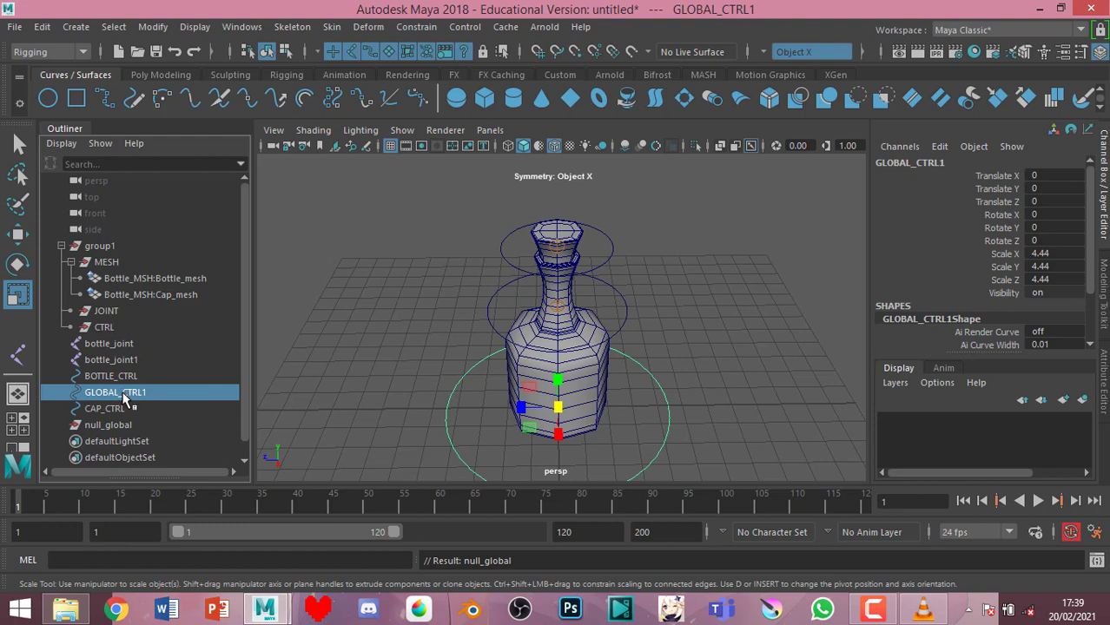
middle_drag(116, 426, 115, 426)
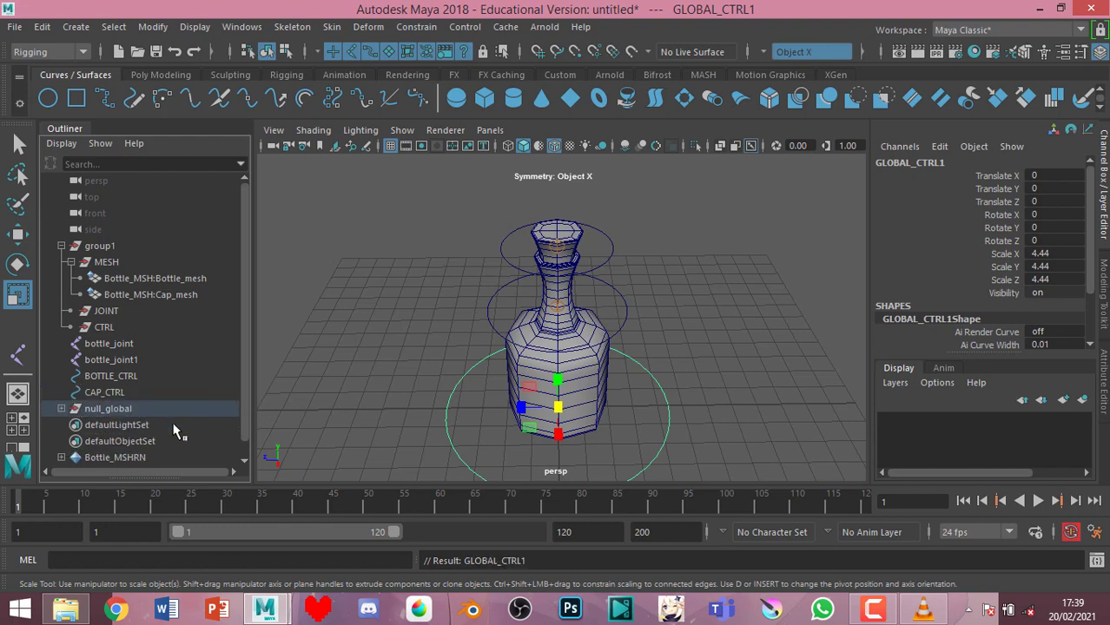
Create another empty group and parent BOTTLE_CTRL under it
click(316, 241)
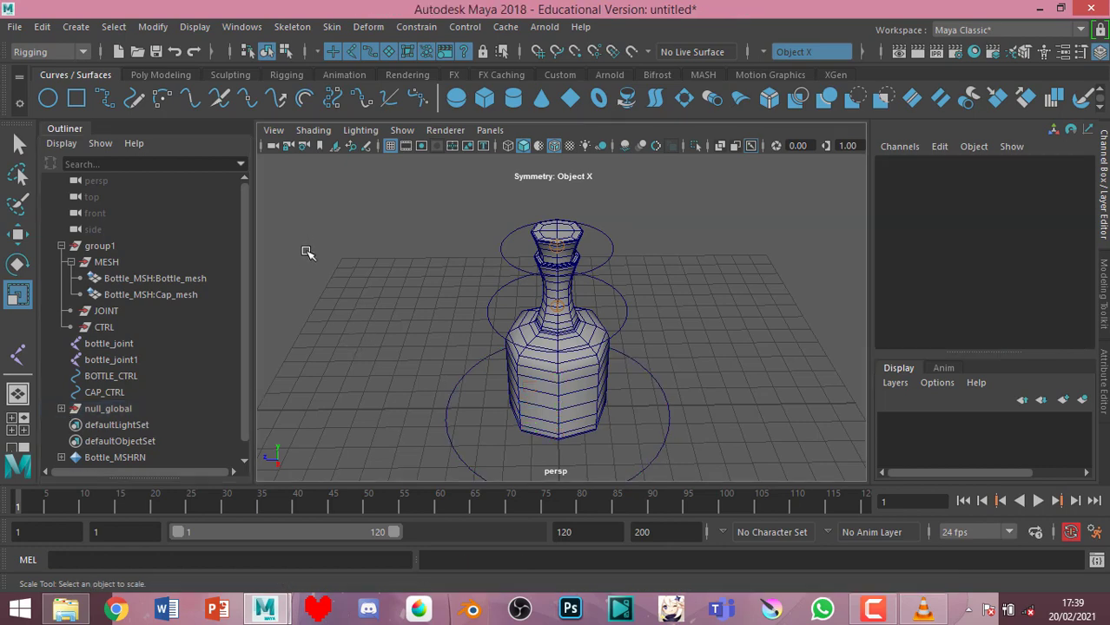
key(ctrl+g)
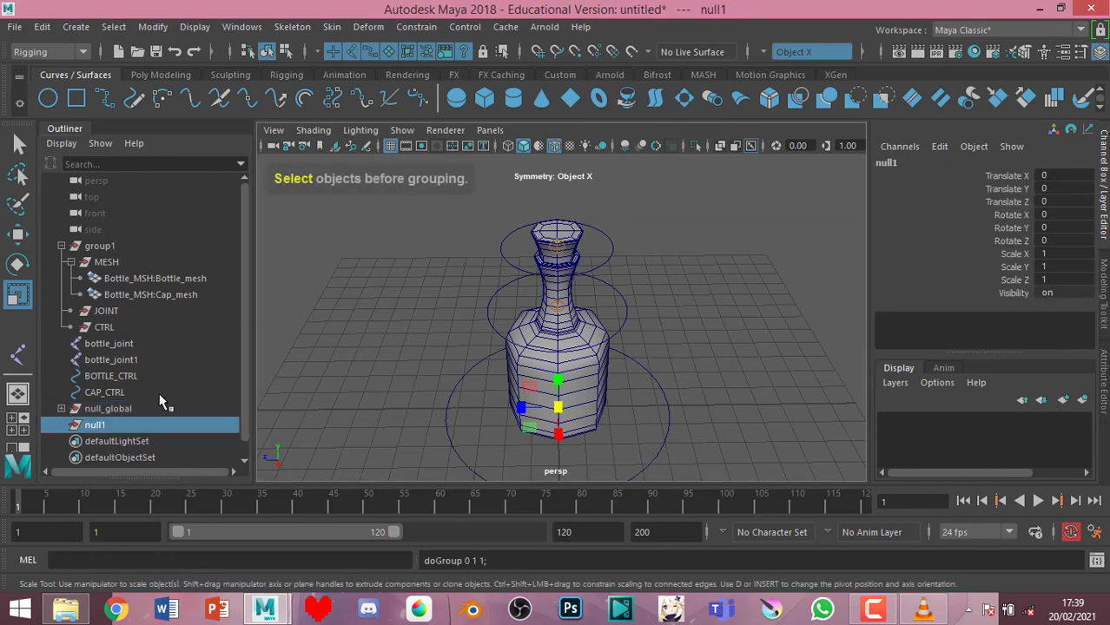
scroll(120, 384, down, 1)
click(136, 359)
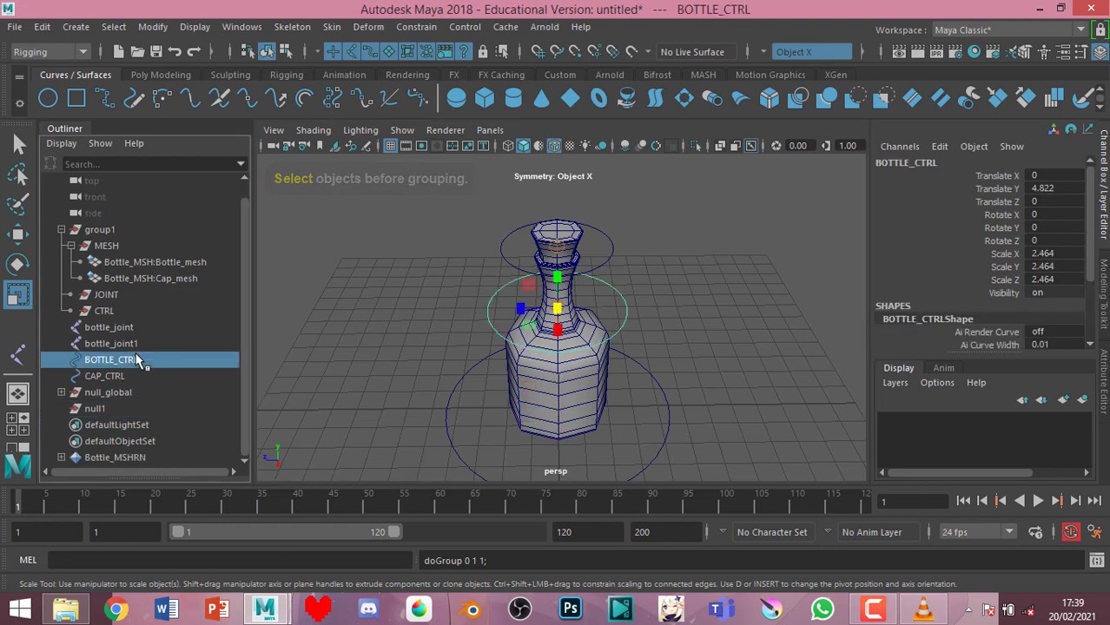
middle_drag(137, 359, 133, 409)
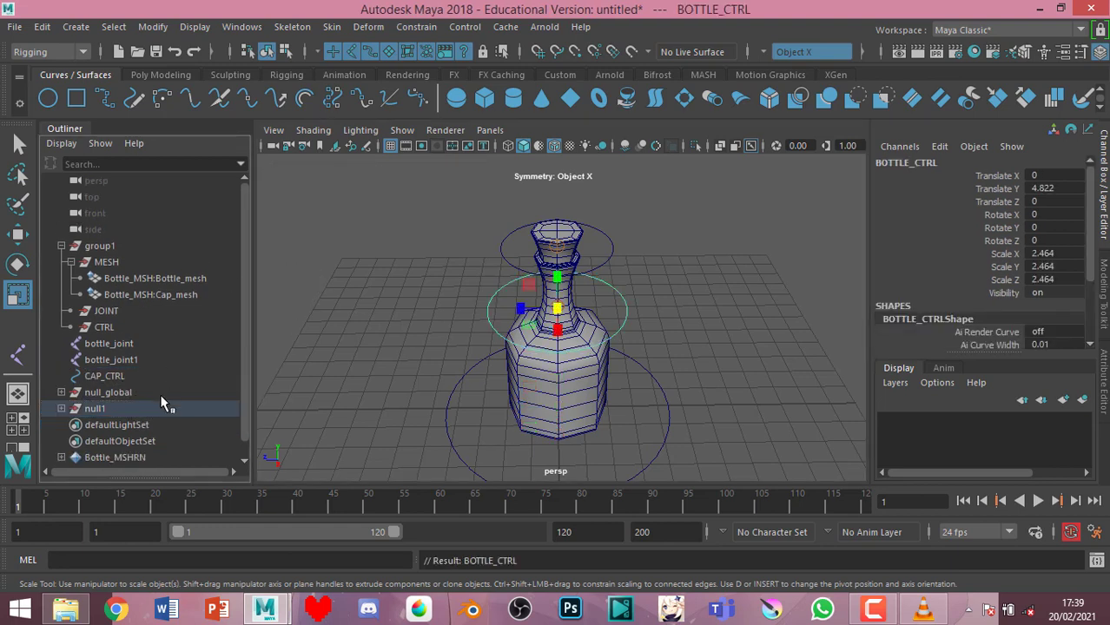
Name the new group null_bottle, removing the stray letter from the misspelt name
double_click(165, 403)
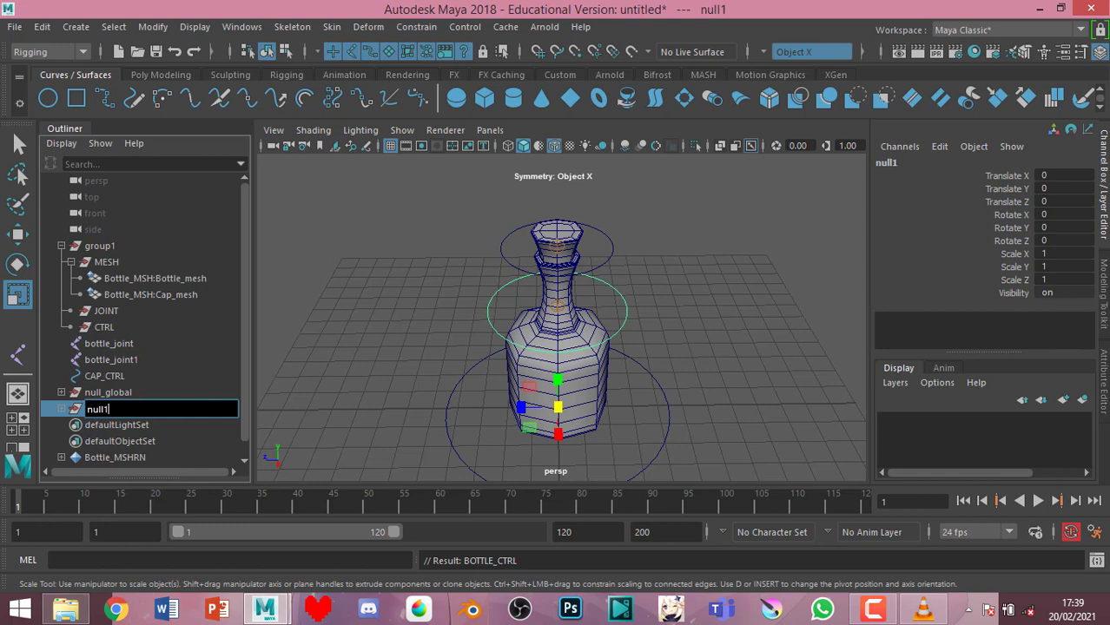
text(bot)
text( e)
key(BackSpace)
text(tle)
key(Return)
click(295, 246)
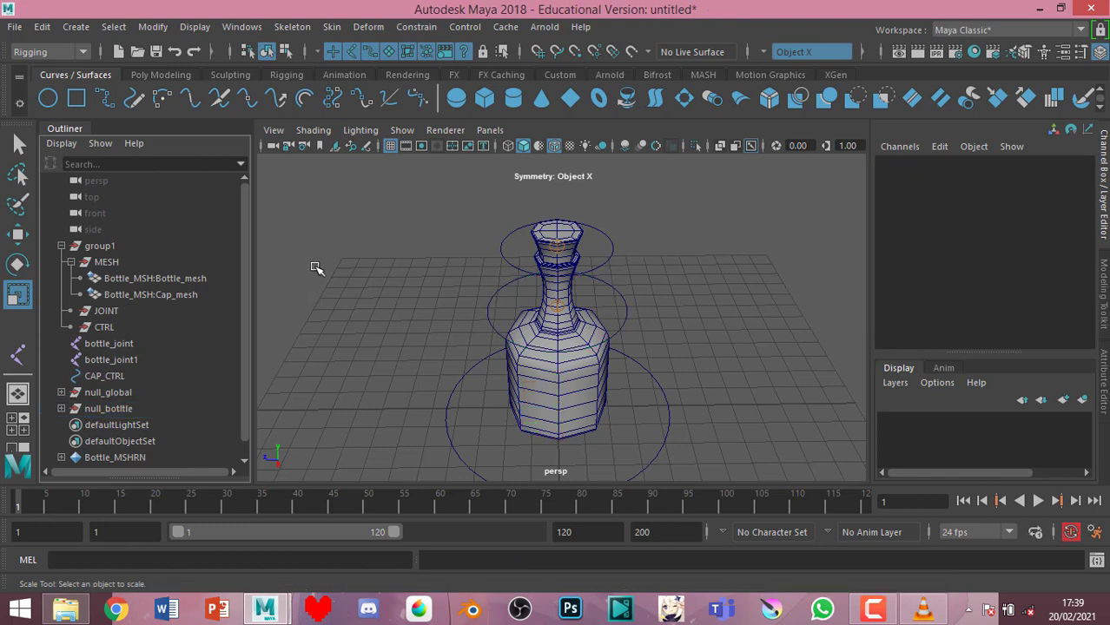
double_click(109, 409)
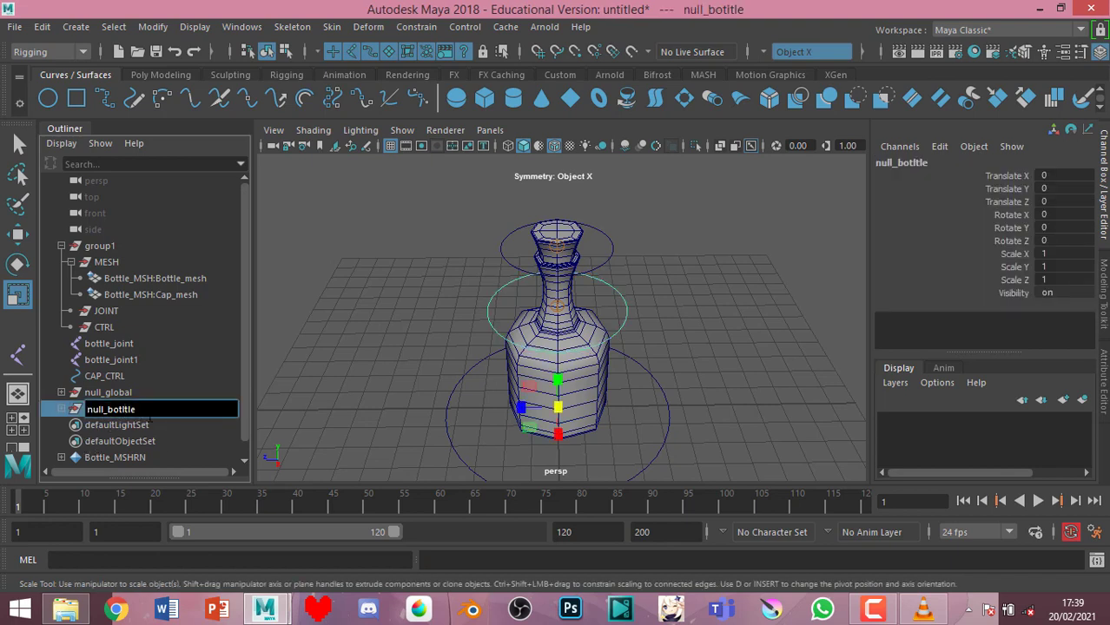
key(BackSpace)
key(Return)
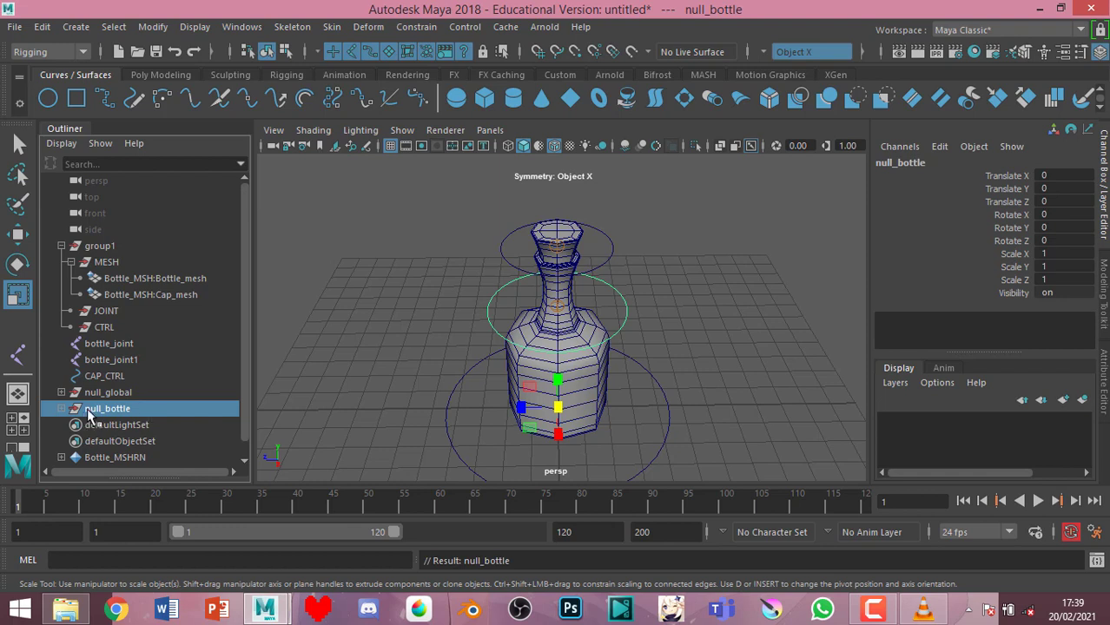
Create a third empty group and name it null_cap
click(150, 361)
click(148, 378)
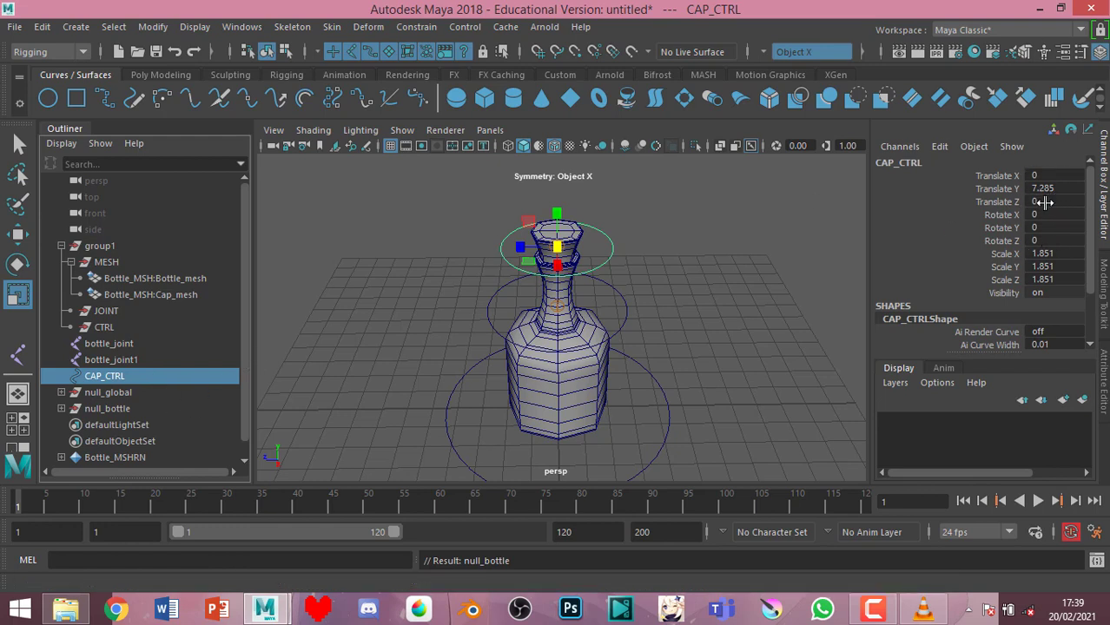
click(177, 406)
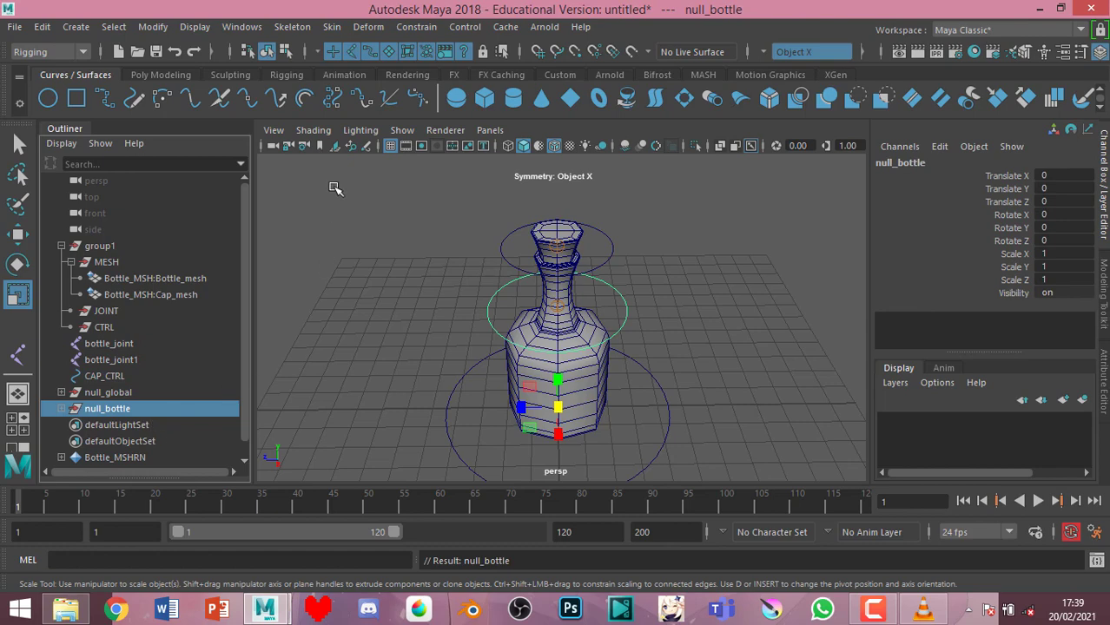
click(105, 377)
click(312, 215)
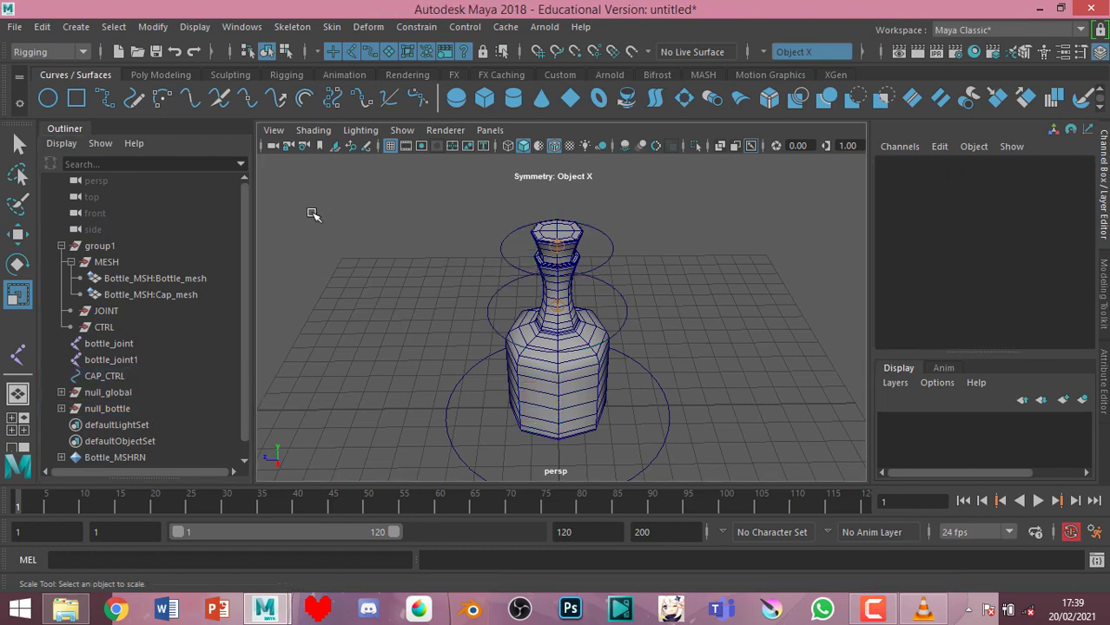
key(ctrl+g)
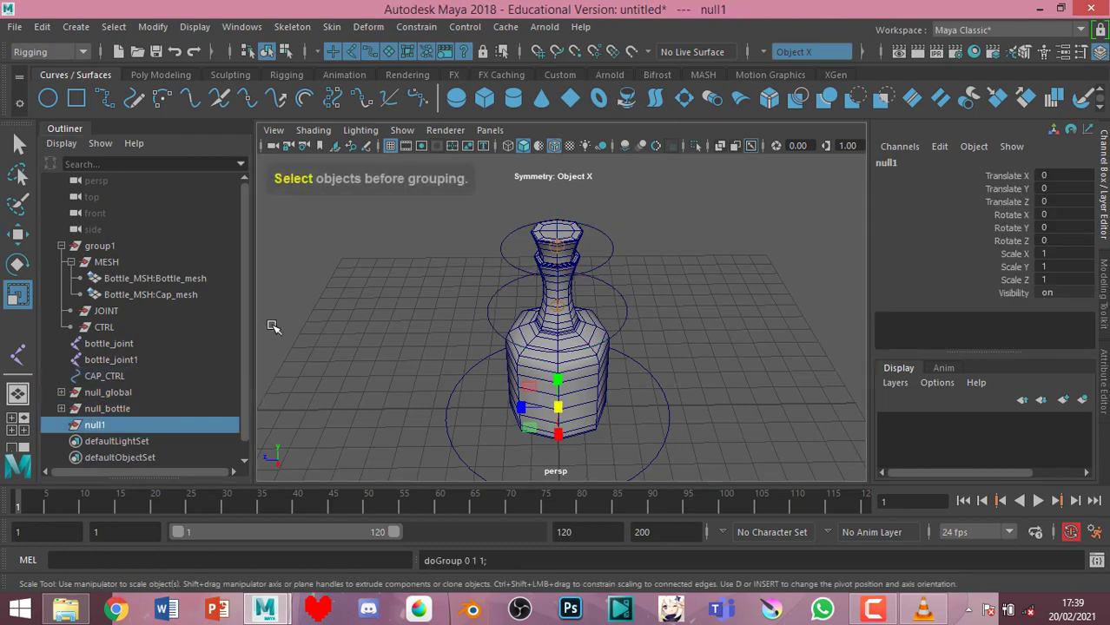
double_click(102, 425)
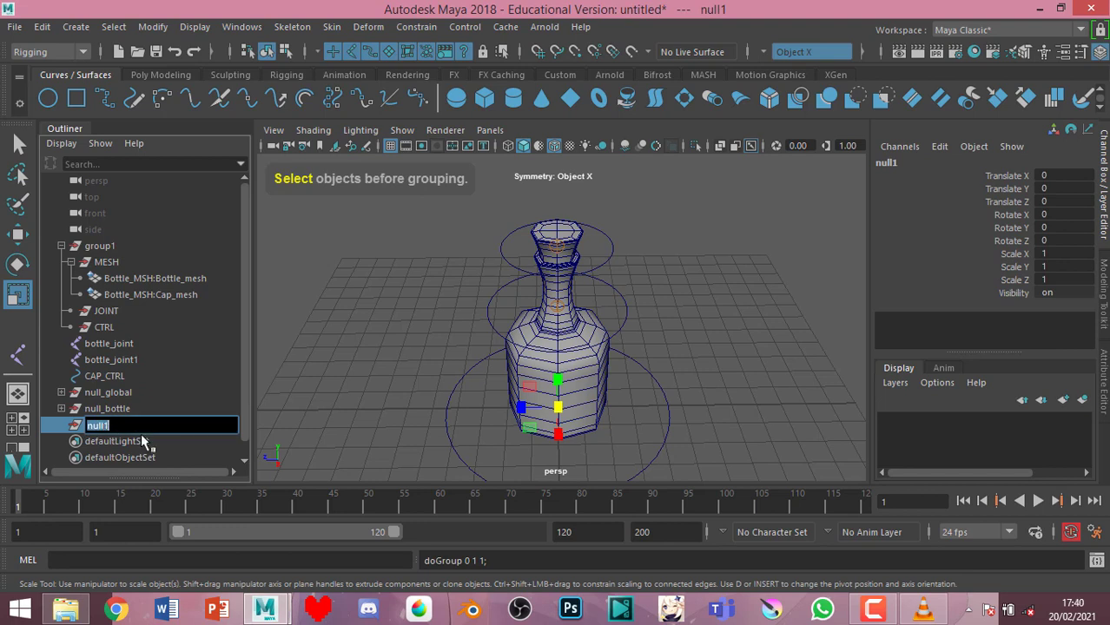
key(Return)
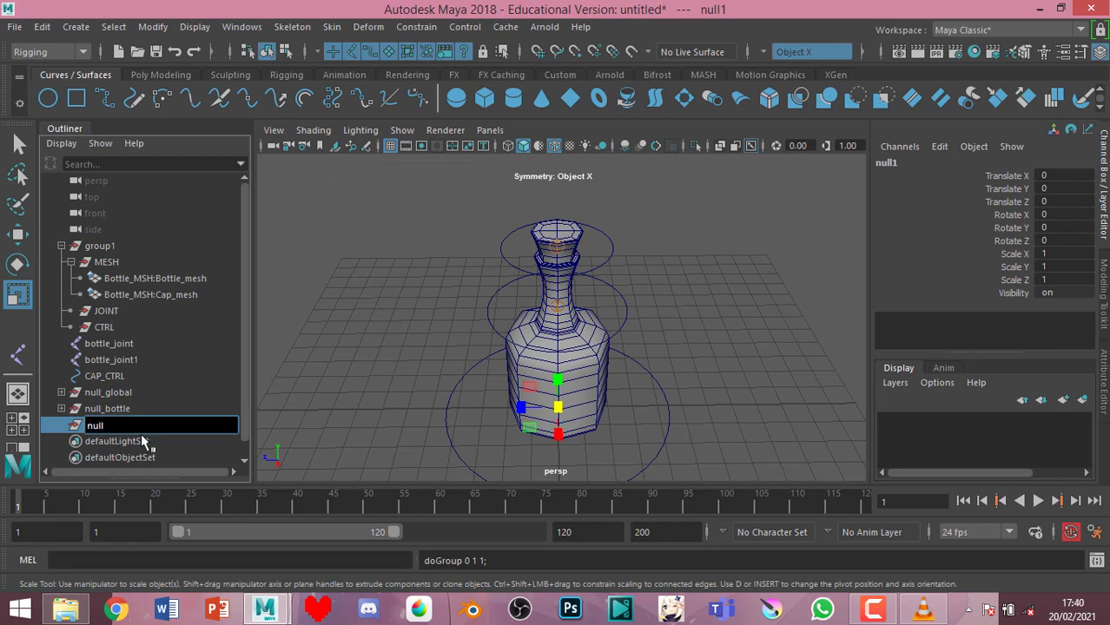
text(_ca)
text(p)
key(Return)
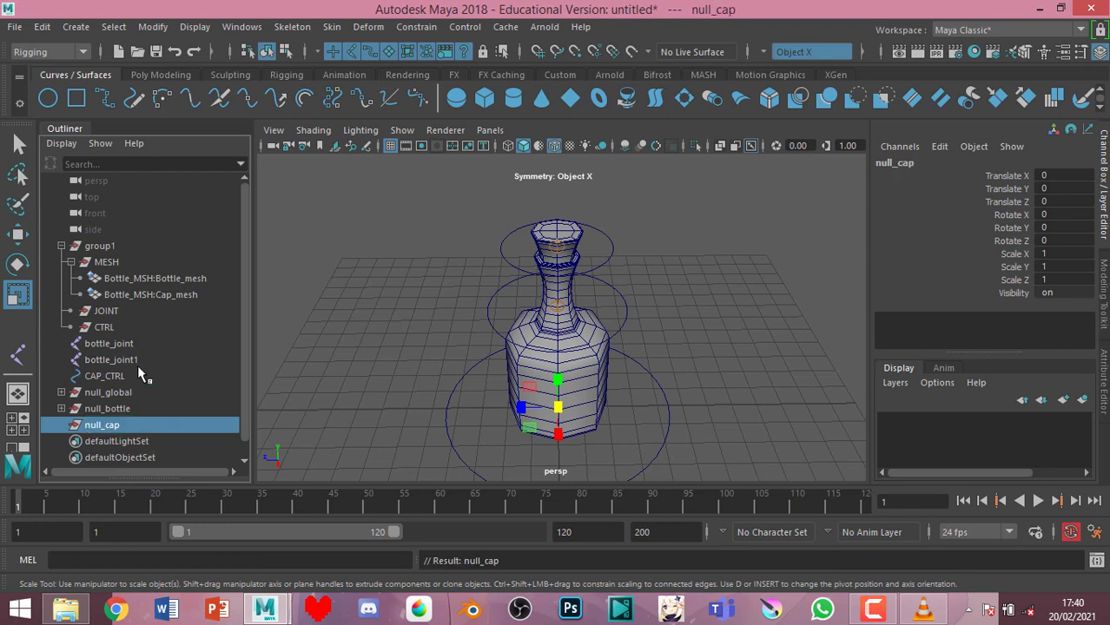
Parent CAP_CTRL under null_cap
click(137, 361)
click(138, 376)
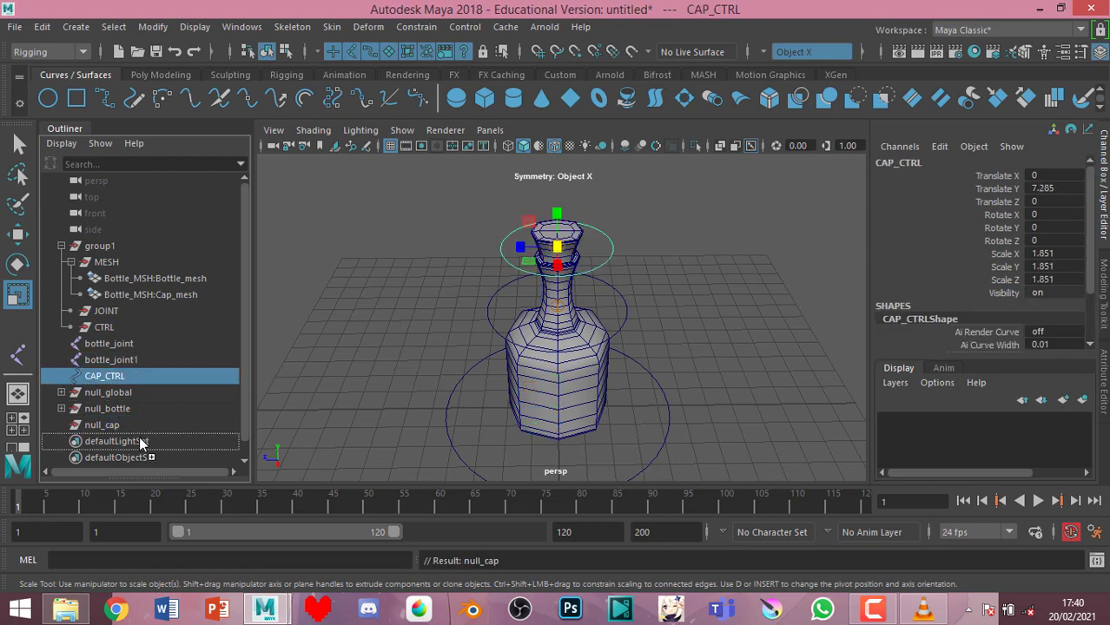
middle_drag(137, 410, 147, 425)
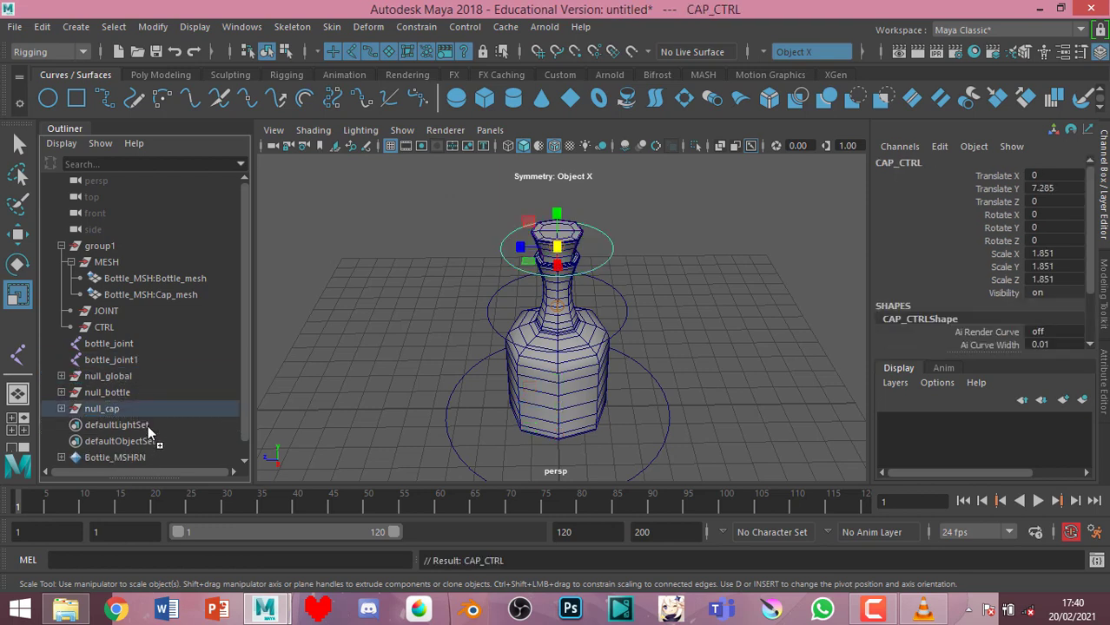
click(344, 224)
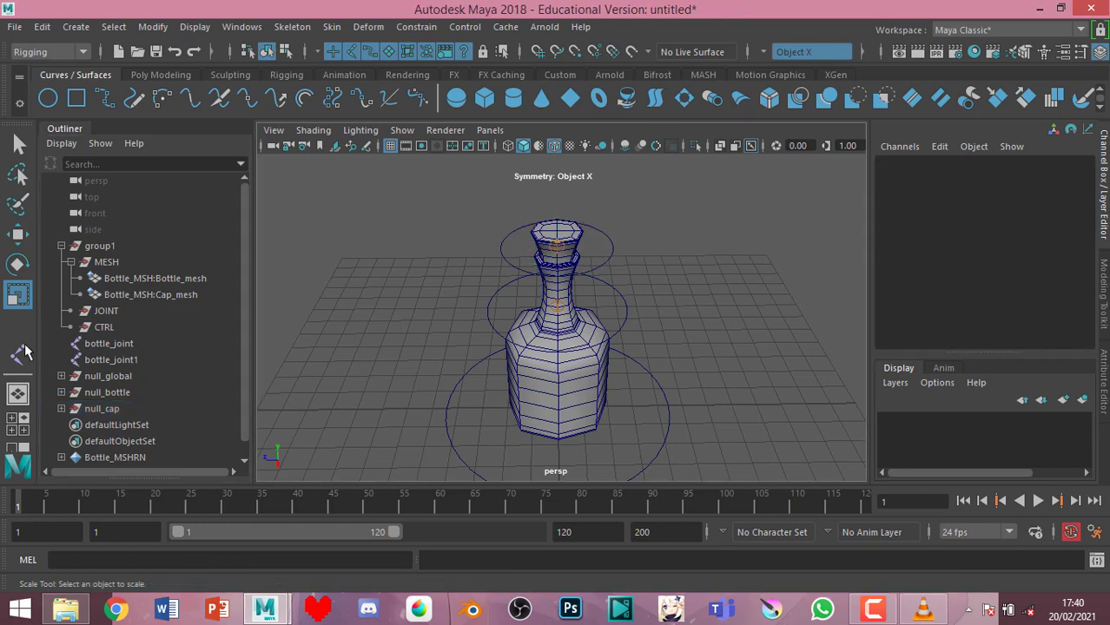
Expand null_global and drag null_bottle and null_cap onto GLOBAL_CTRL1
click(61, 376)
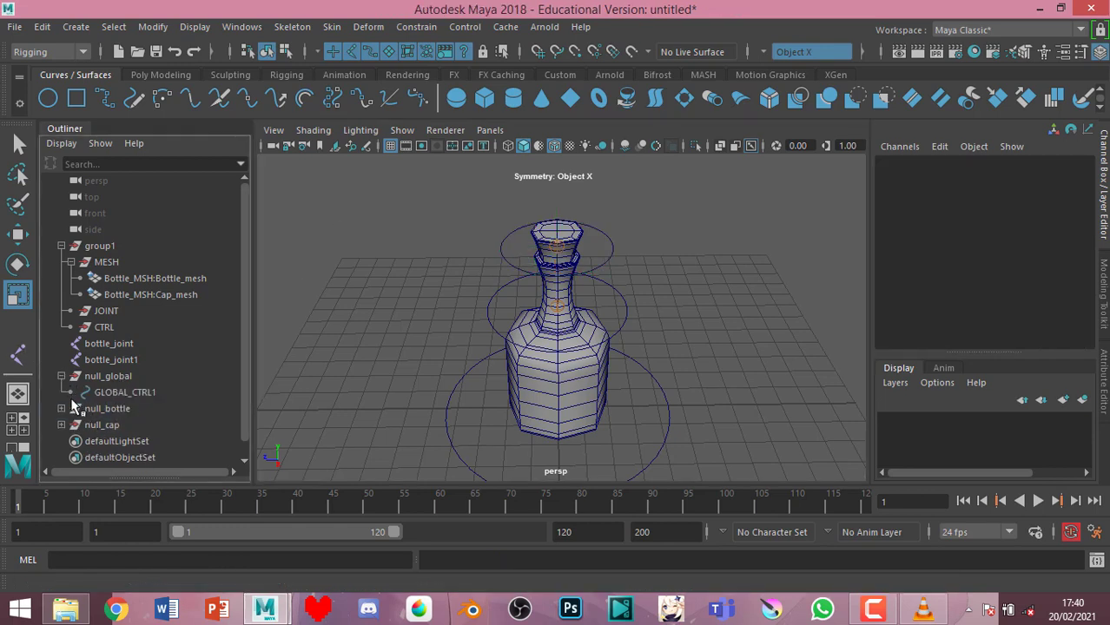
click(108, 408)
shift+click(124, 425)
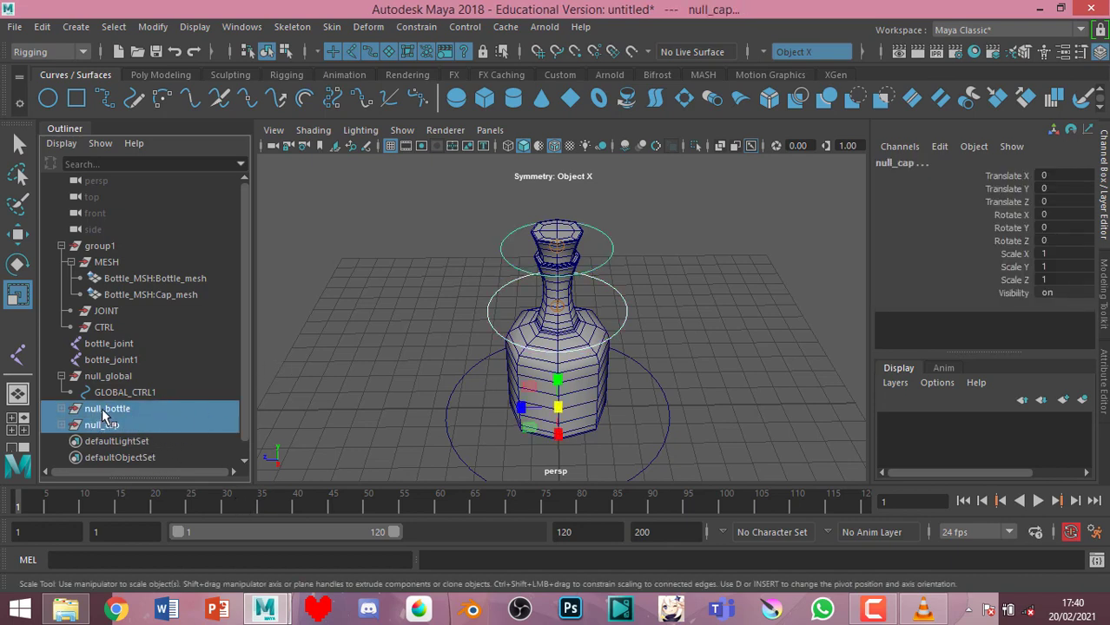
middle_drag(103, 417, 149, 392)
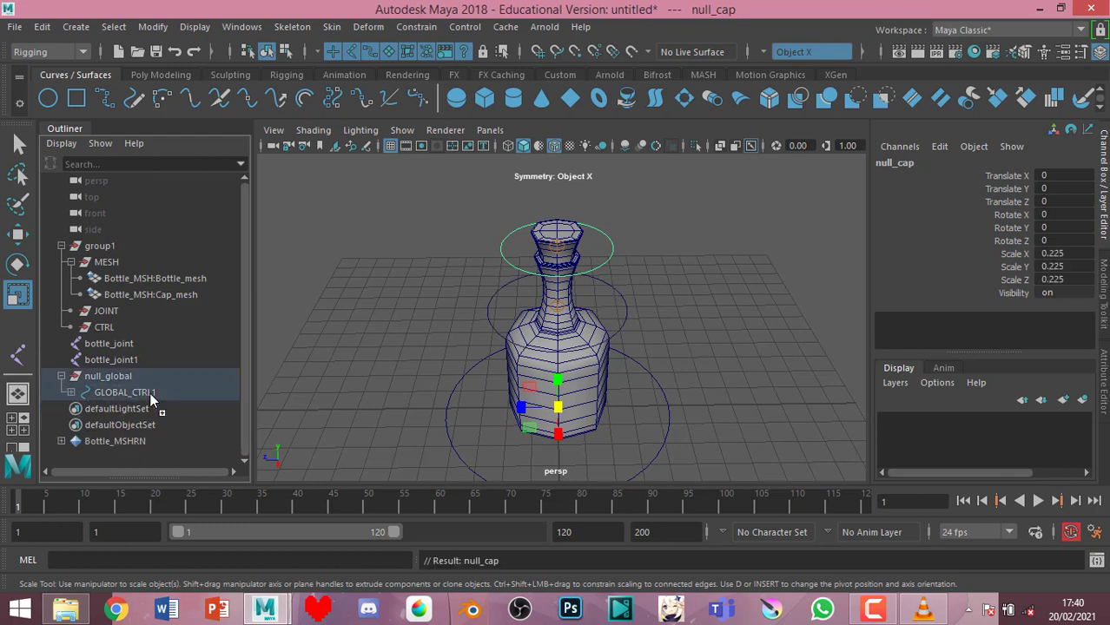
click(423, 218)
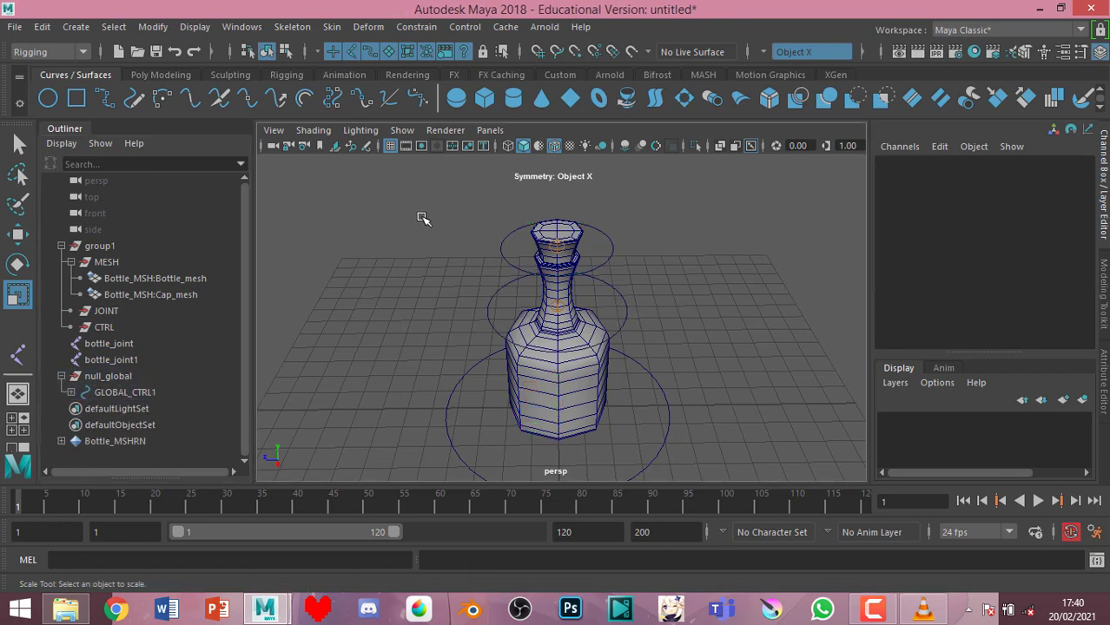
Undo that parenting so both nulls stay top-level, and reselect GLOBAL_CTRL1
click(668, 424)
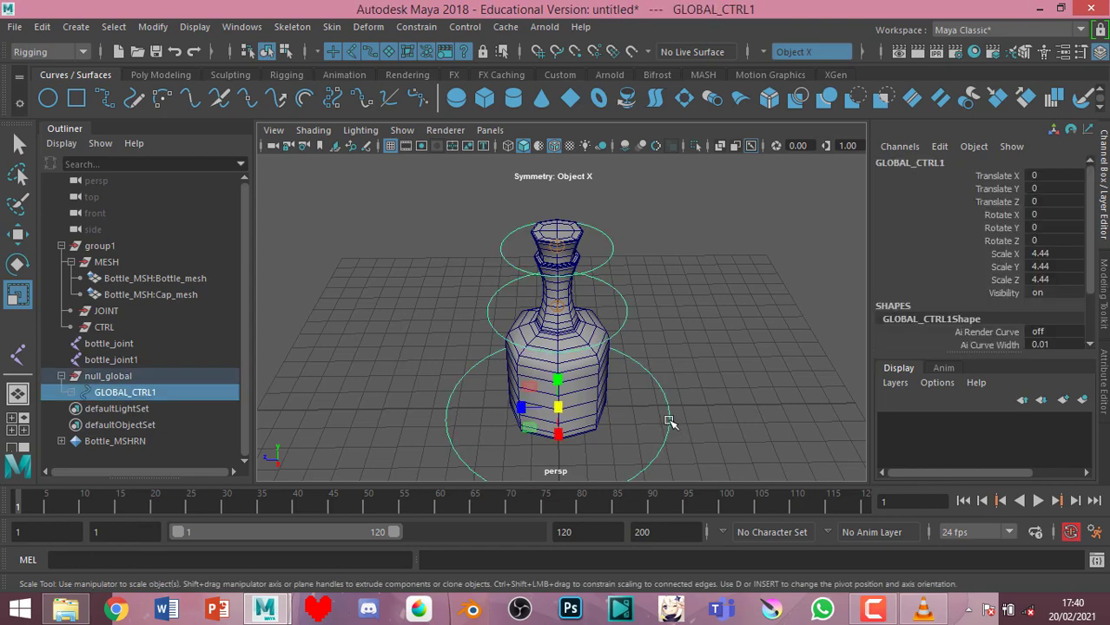
key(ctrl+z)
key(ctrl+z)
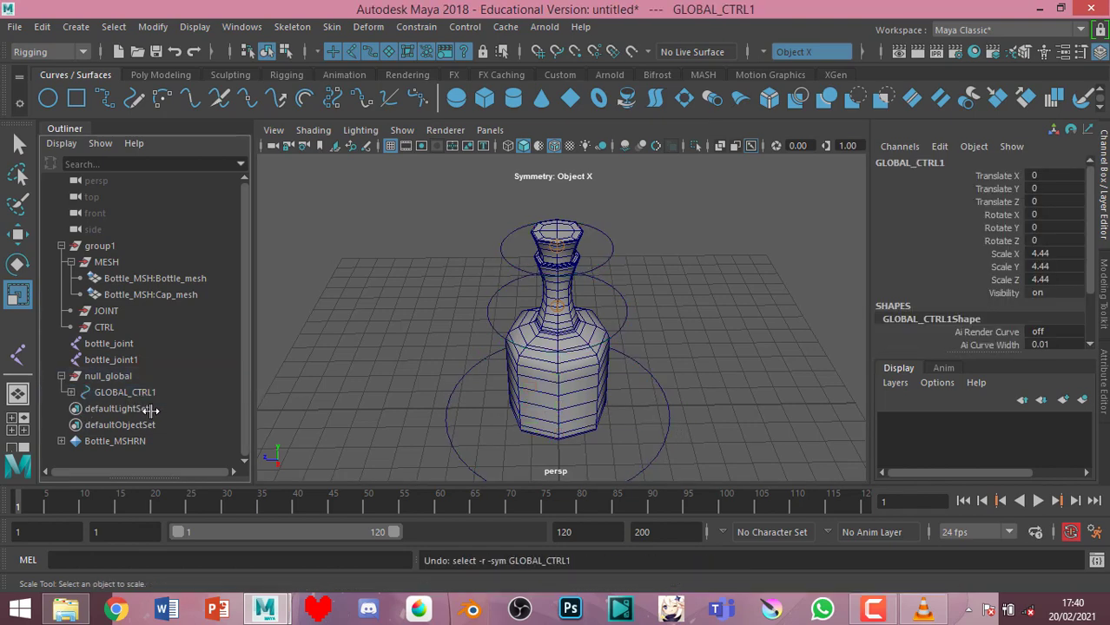
key(ctrl+z)
key(ctrl+z)
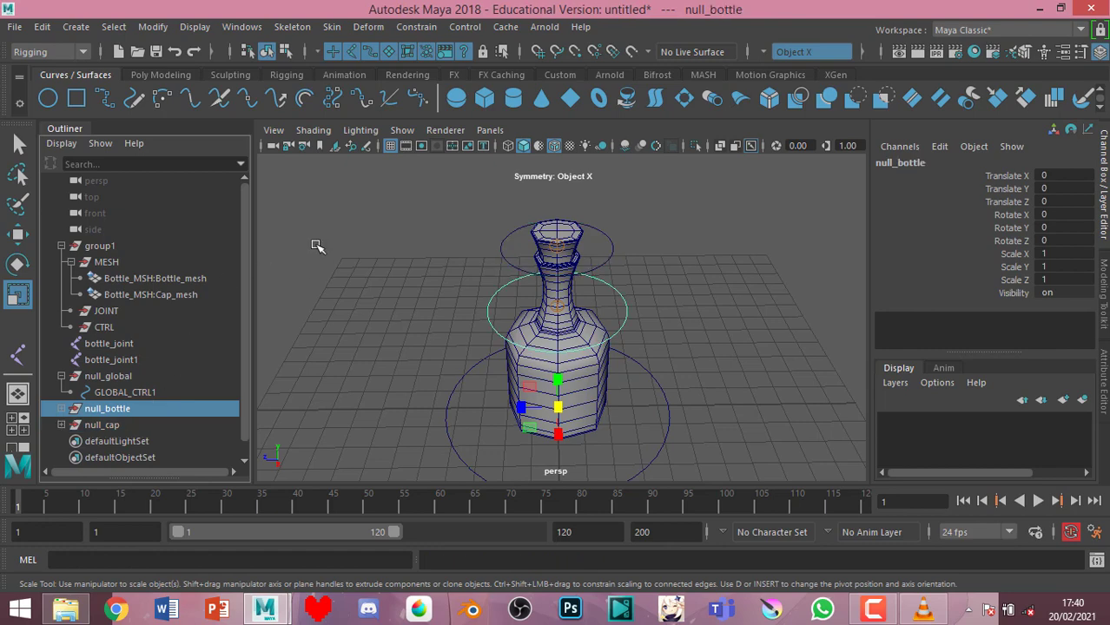
click(720, 473)
click(668, 428)
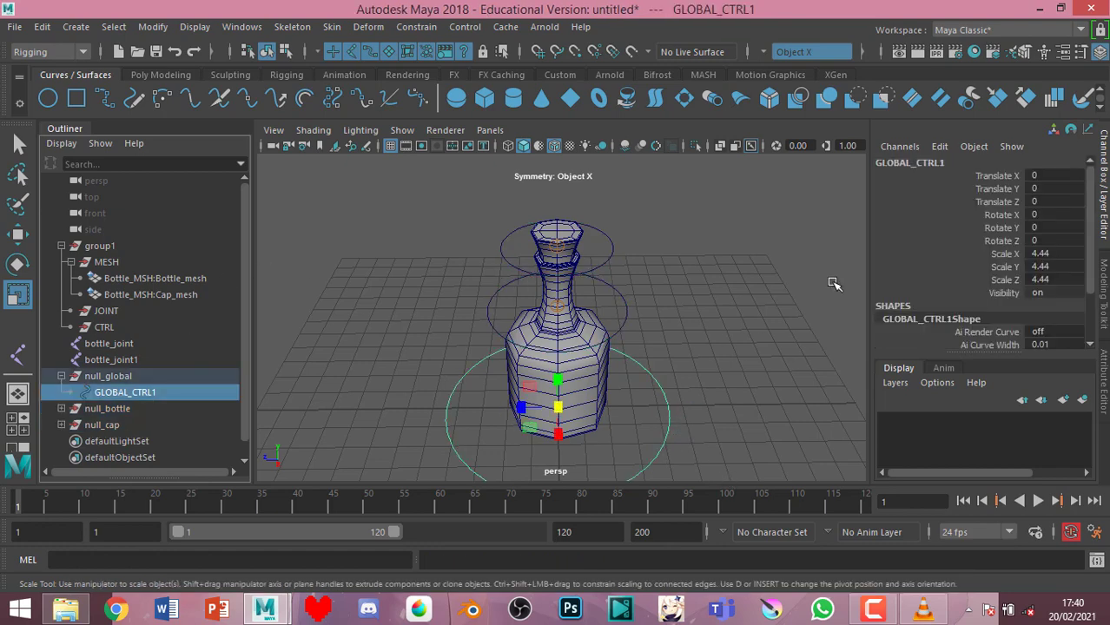
Apply Freeze All to GLOBAL_CTRL1 and Freeze Scale to BOTTLE_CTRL and CAP_CTRL
right_click(1046, 221)
mouse_move(972, 290)
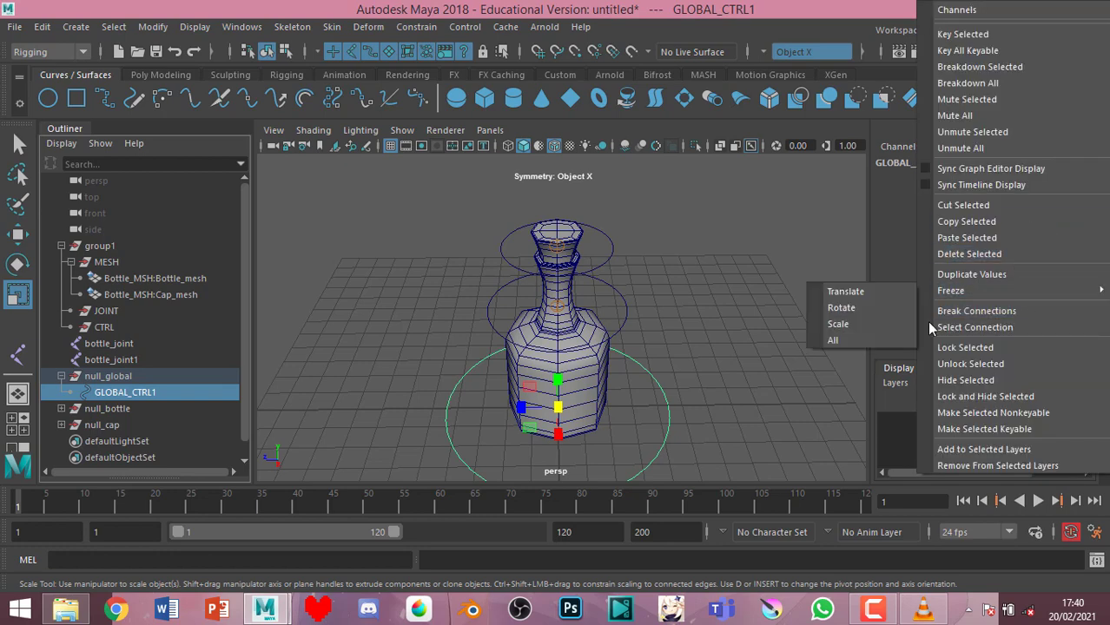
click(856, 340)
click(625, 314)
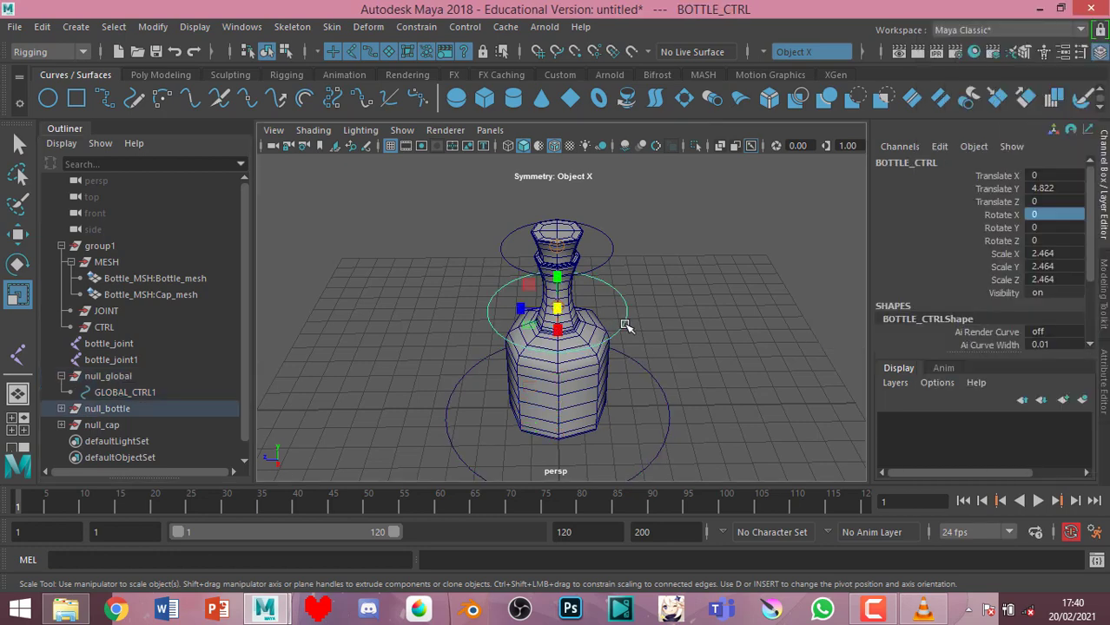
right_click(1053, 253)
mouse_move(998, 291)
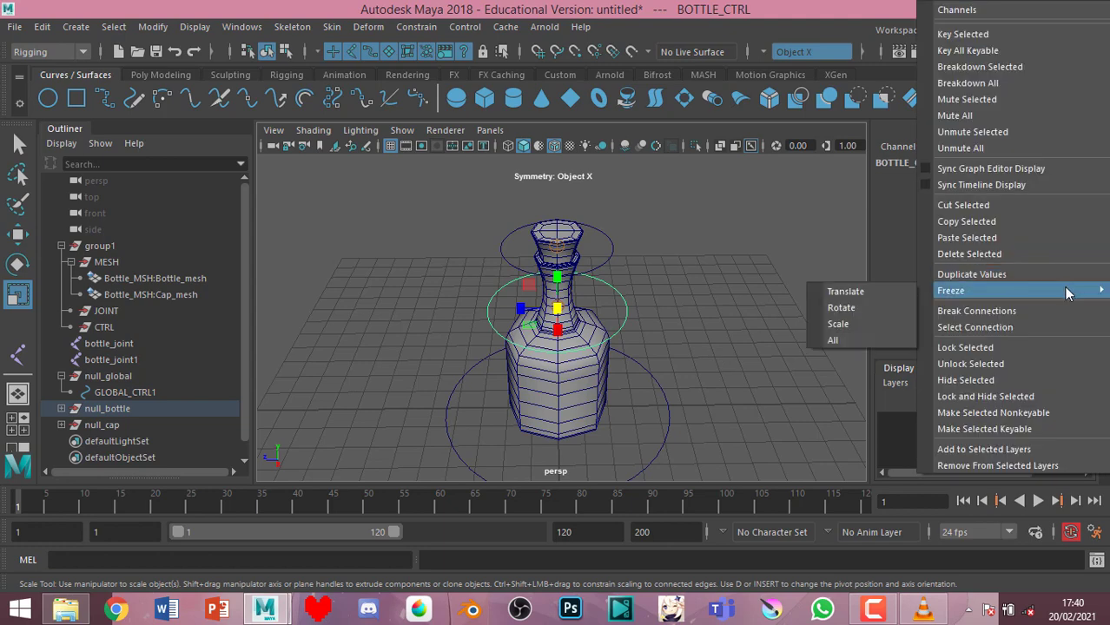
click(895, 331)
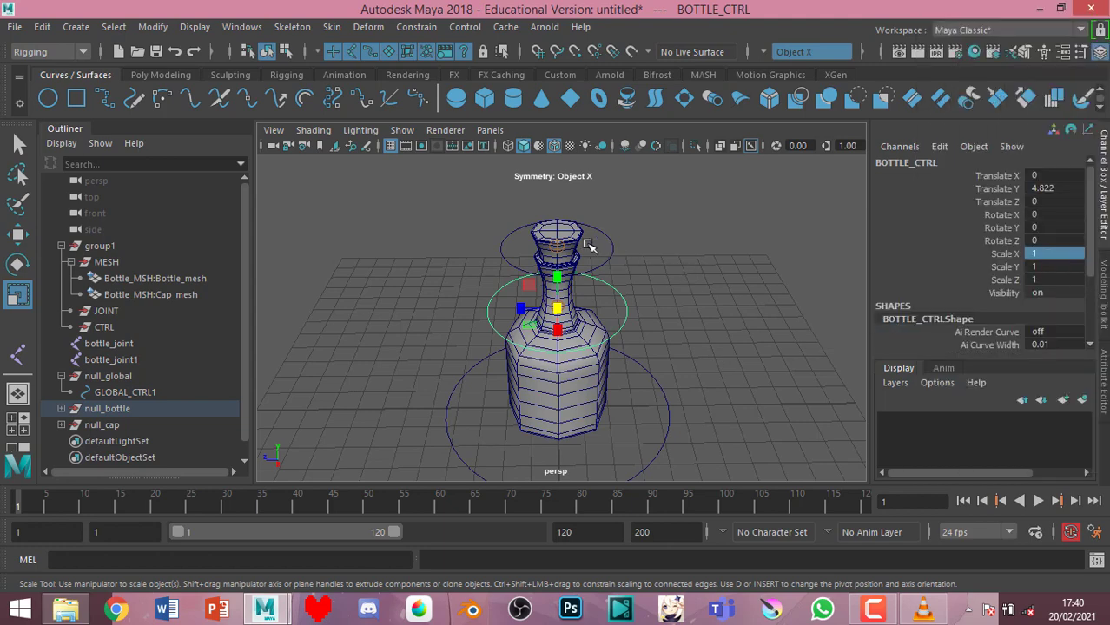
click(612, 252)
right_click(1055, 243)
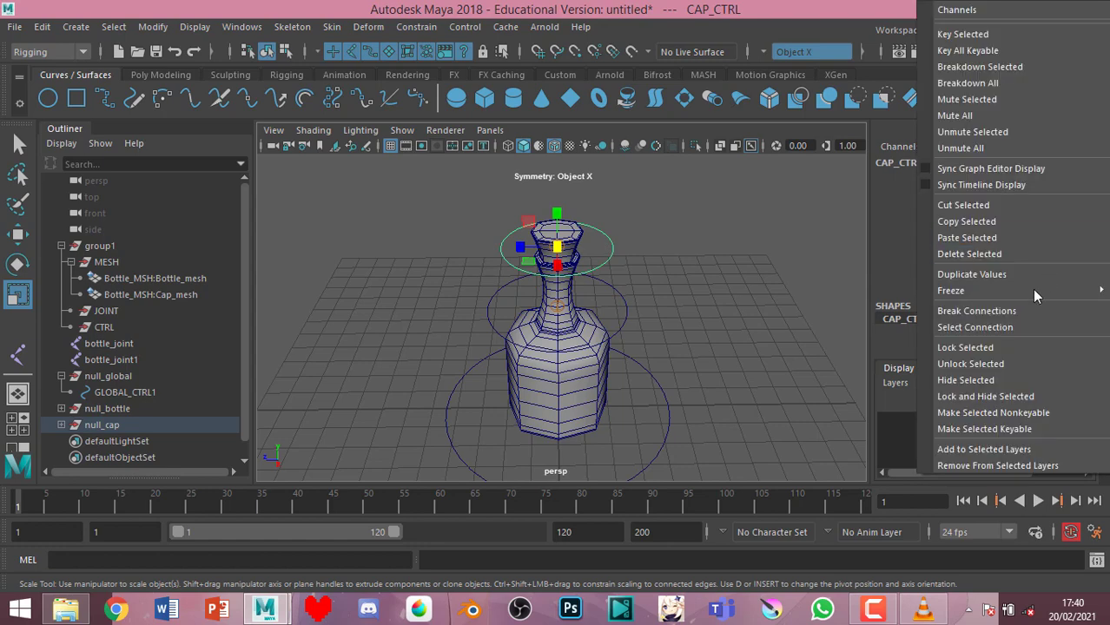
click(879, 328)
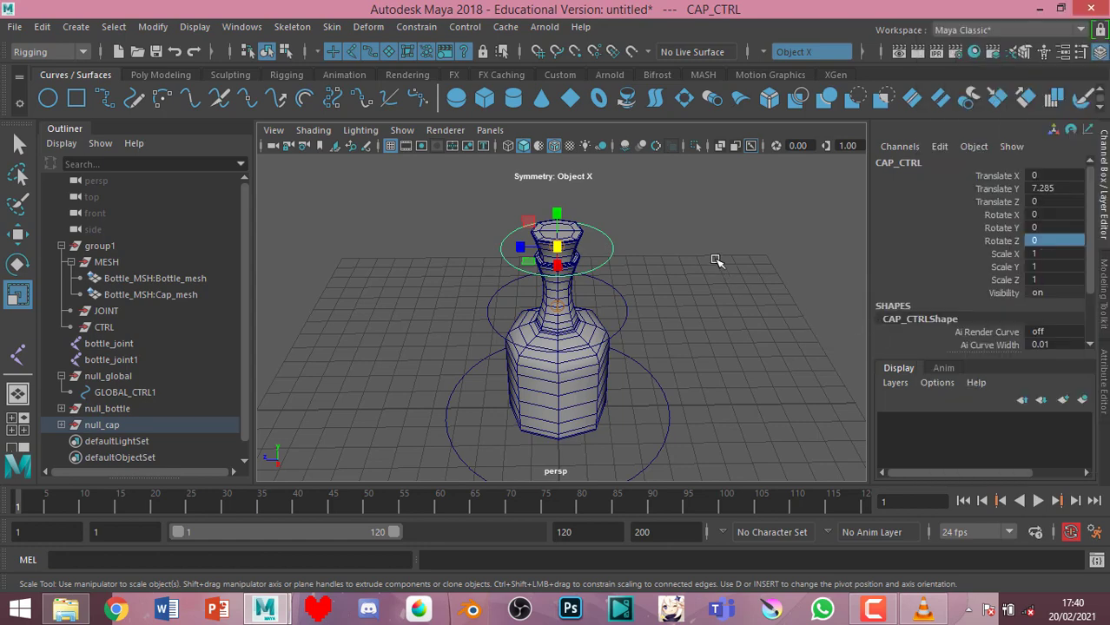
click(726, 199)
mouse_move(726, 199)
alt+mouse_down()
mouse_move(720, 305)
mouse_move(684, 293)
mouse_move(693, 322)
mouse_move(671, 399)
alt+mouse_up()
click(668, 406)
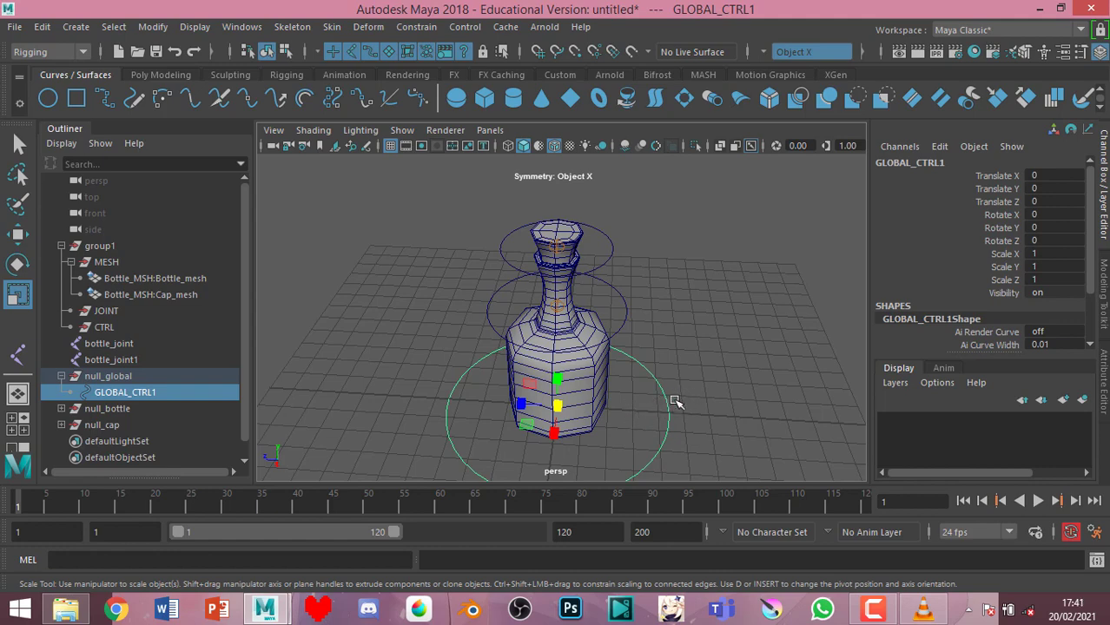
Put GLOBAL_CTRL1 into Control Vertex mode and start picking points on the curve
key(space)
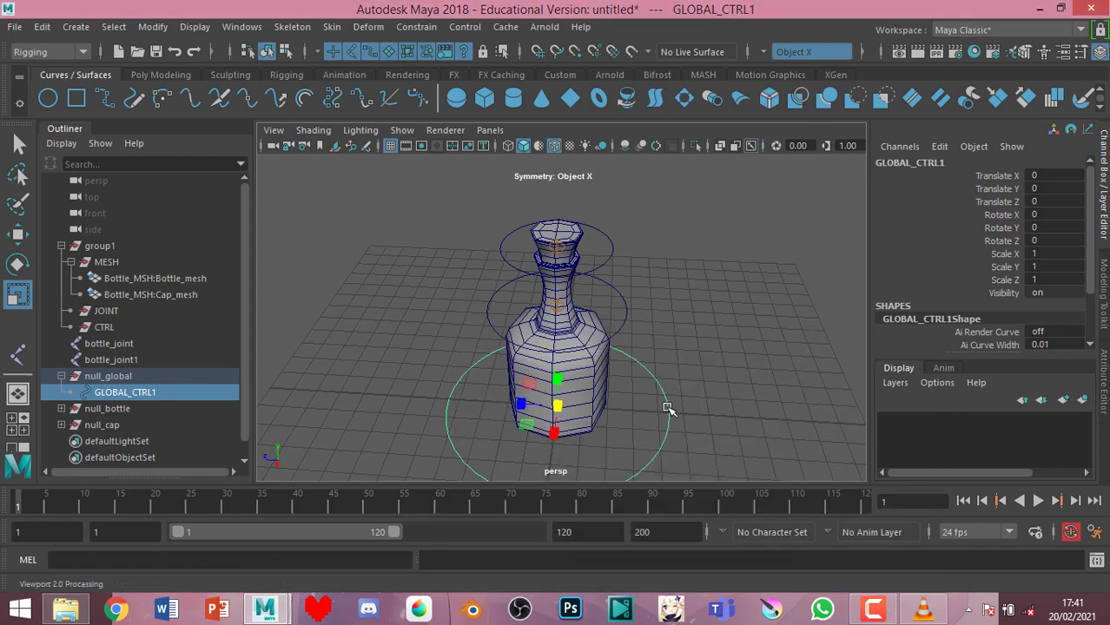
right_click(670, 393)
click(607, 204)
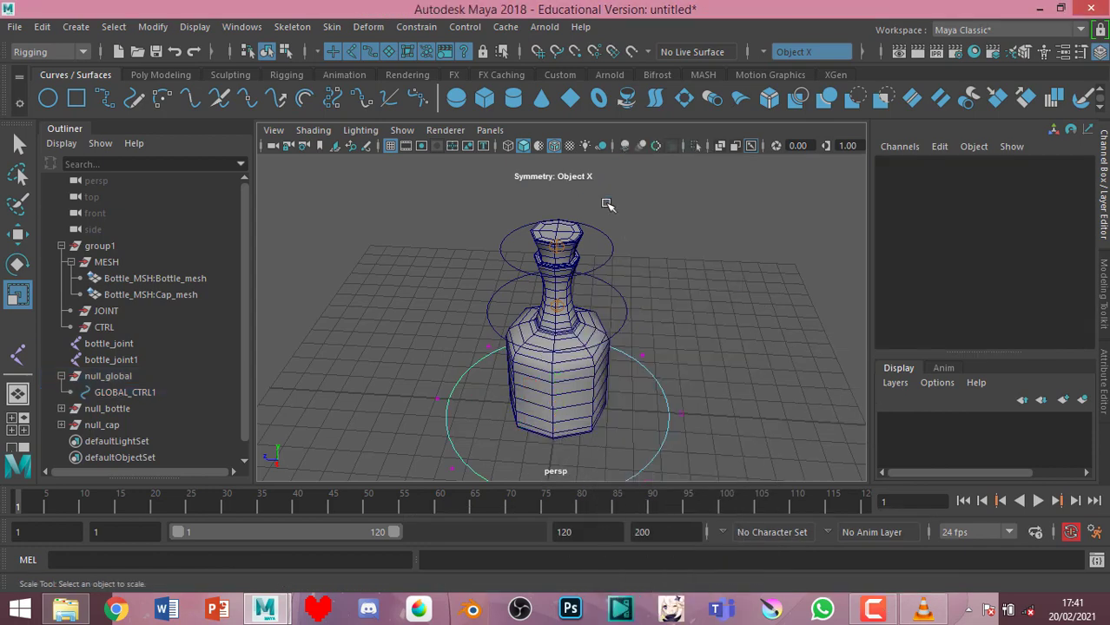
scroll(666, 382, down, 3)
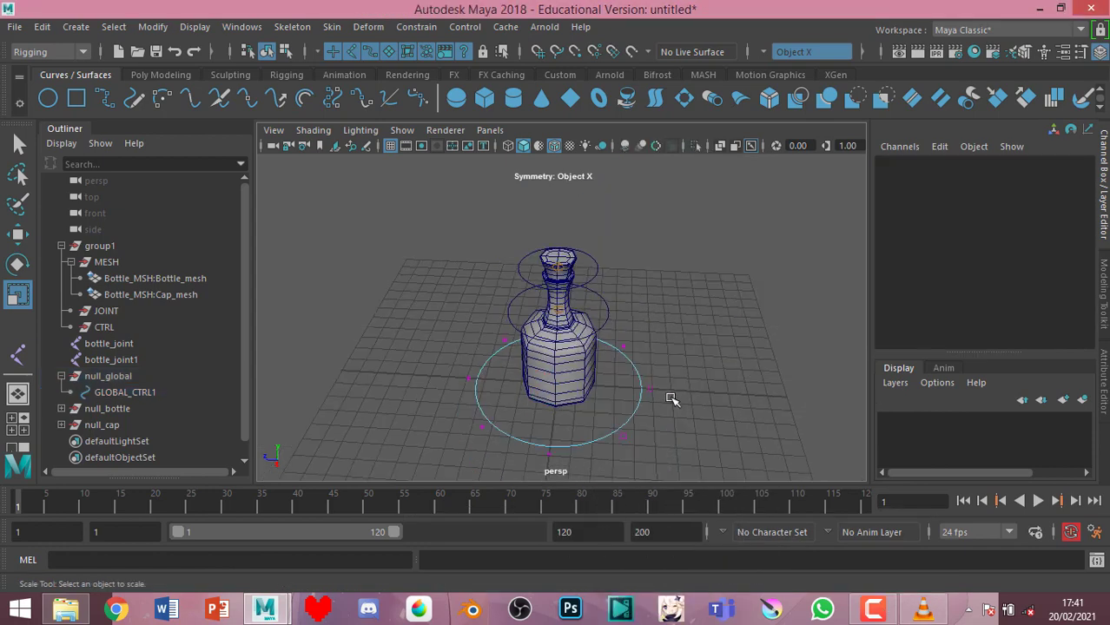
click(629, 350)
click(629, 350)
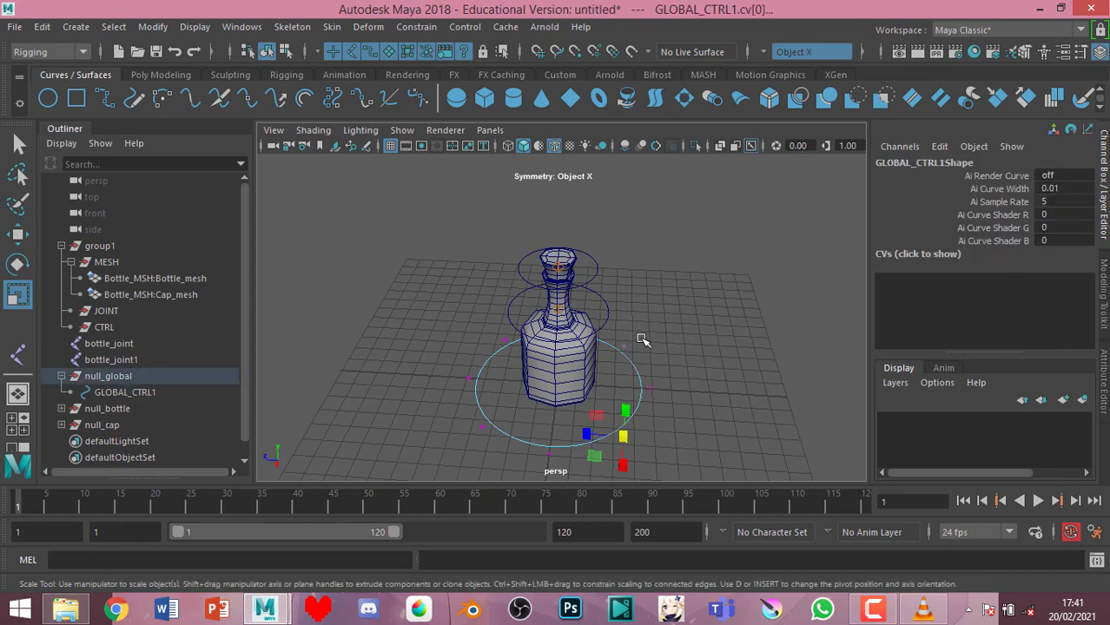
click(654, 369)
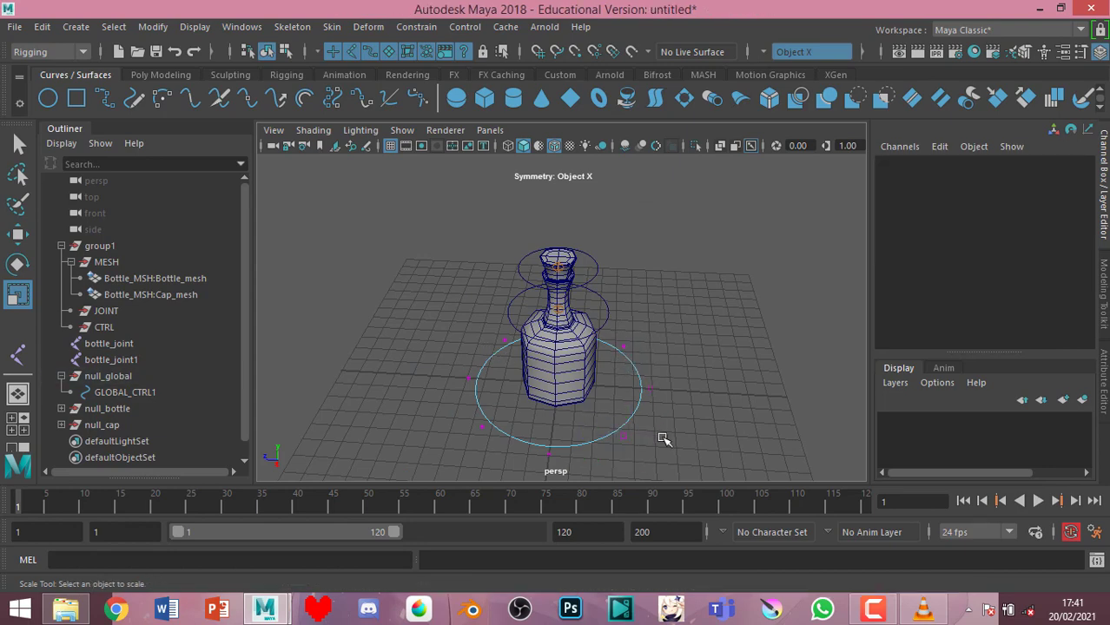
scroll(612, 440, up, 3)
scroll(612, 440, down, 3)
Box-select CVs at the front, back and front-left of the global control circle
drag(608, 423, 643, 463)
click(647, 373)
drag(613, 420, 644, 460)
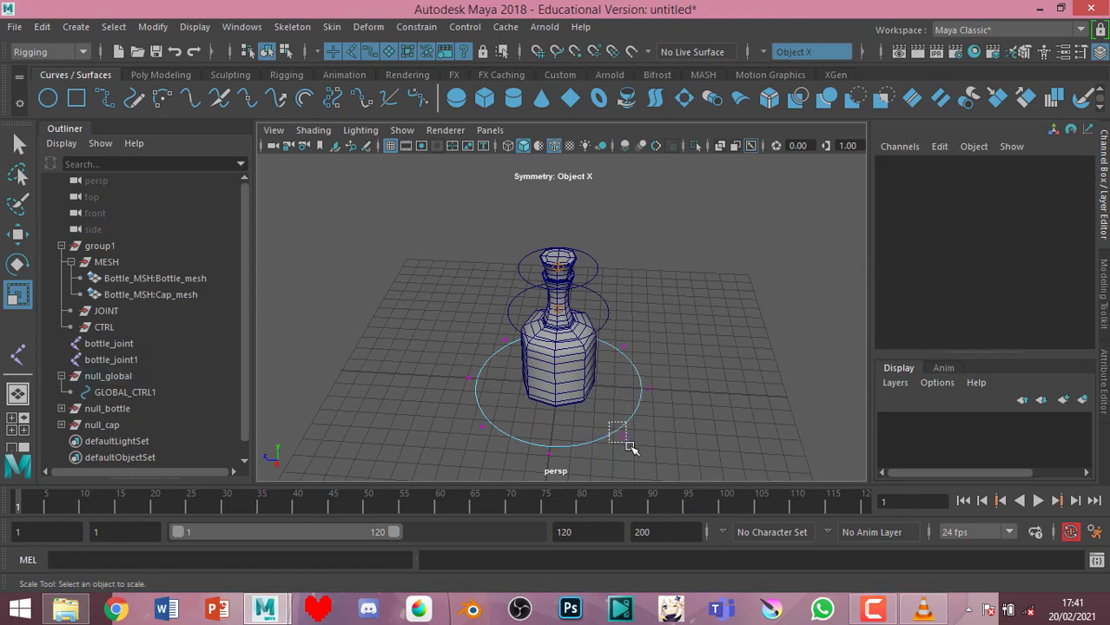
click(615, 344)
click(611, 428)
drag(465, 410, 511, 448)
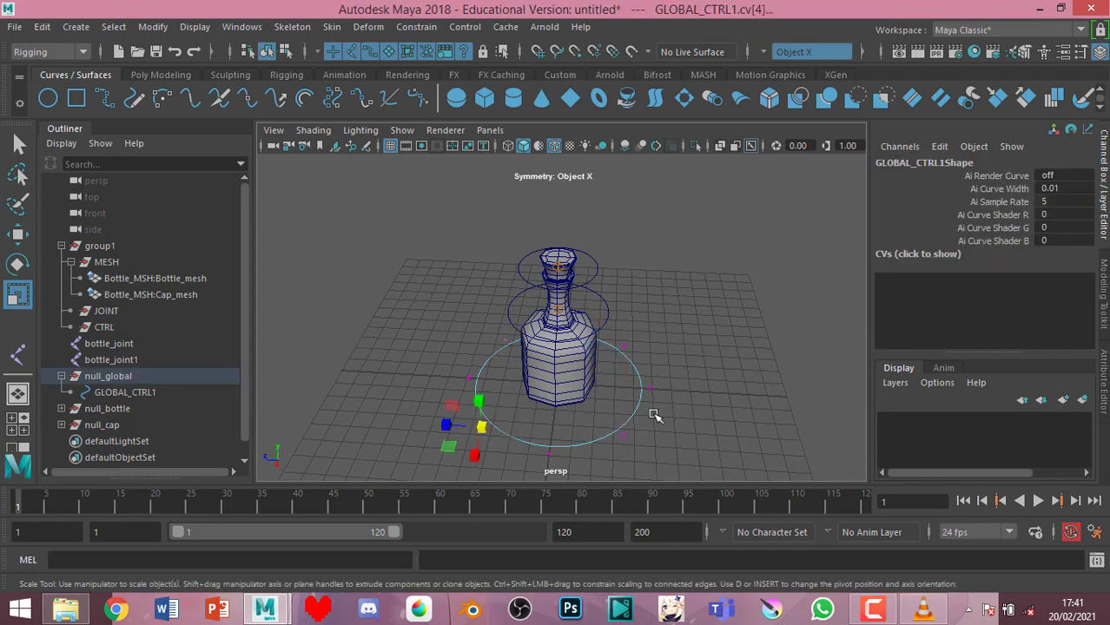
scroll(655, 415, up, 2)
click(703, 418)
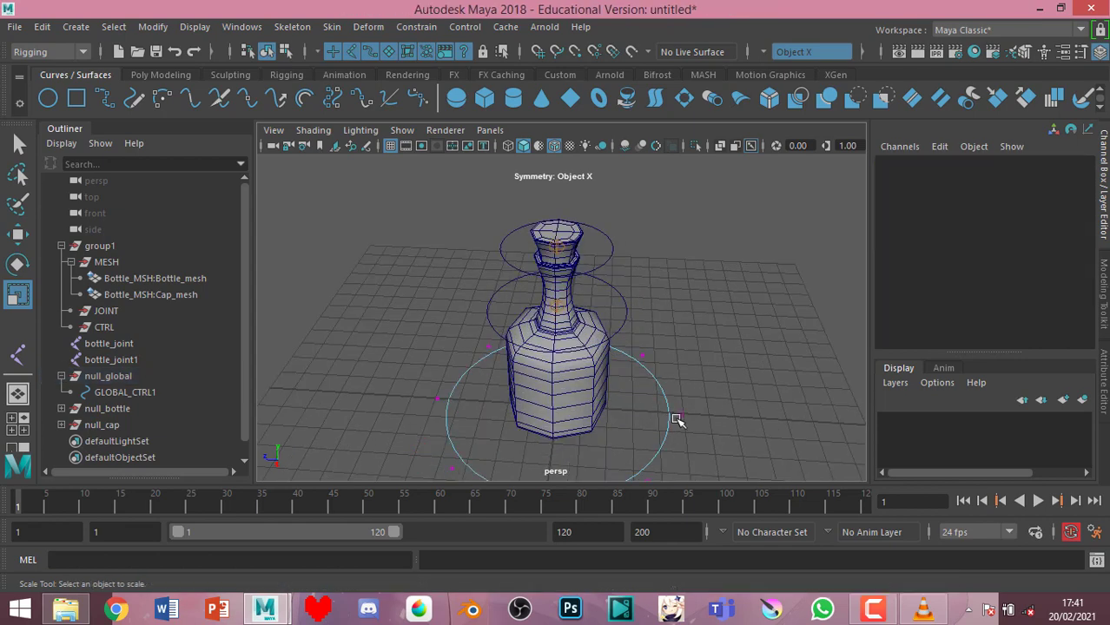
Pick the CV to the right of the bottle, undoing an accidental drag and deselection
click(643, 353)
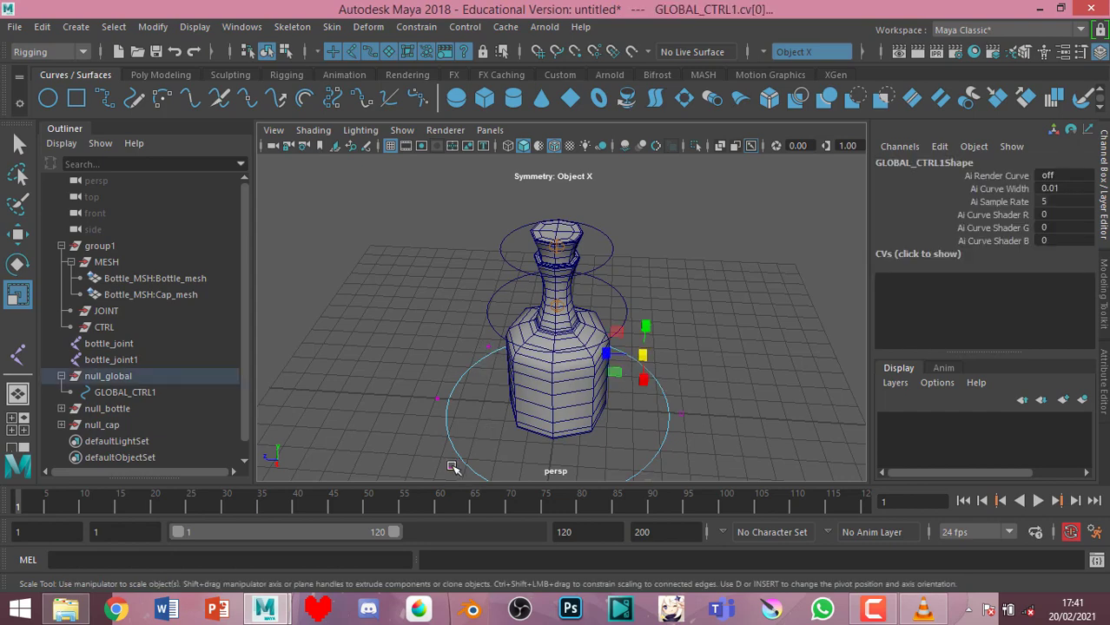
mouse_move(610, 460)
alt+mouse_down()
mouse_move(659, 422)
mouse_move(644, 437)
alt+mouse_up()
key(ctrl+z)
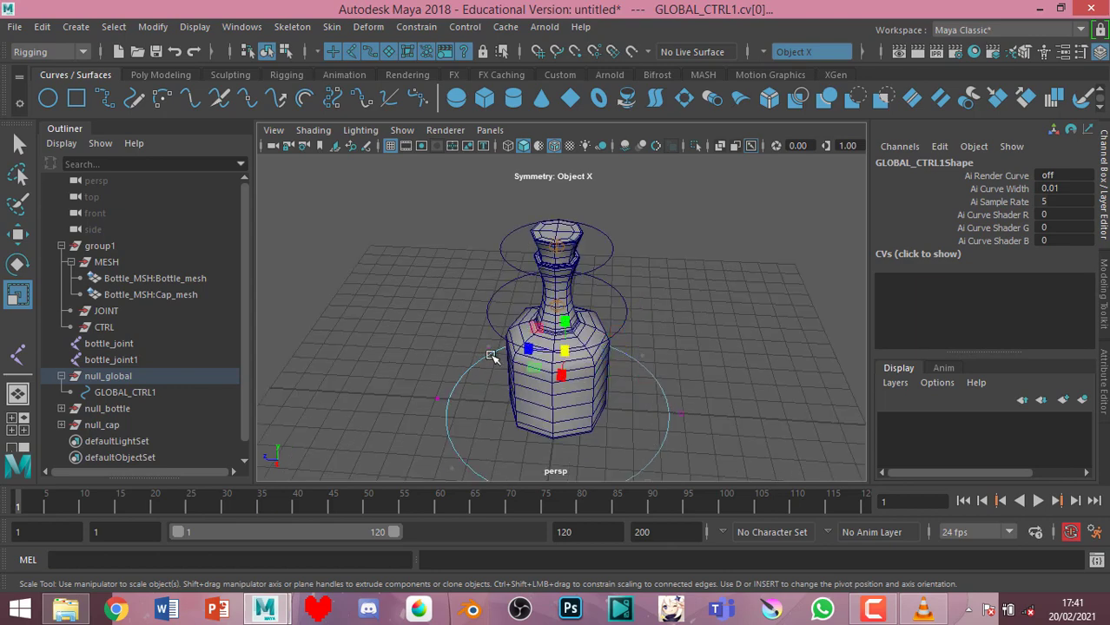
click(631, 411)
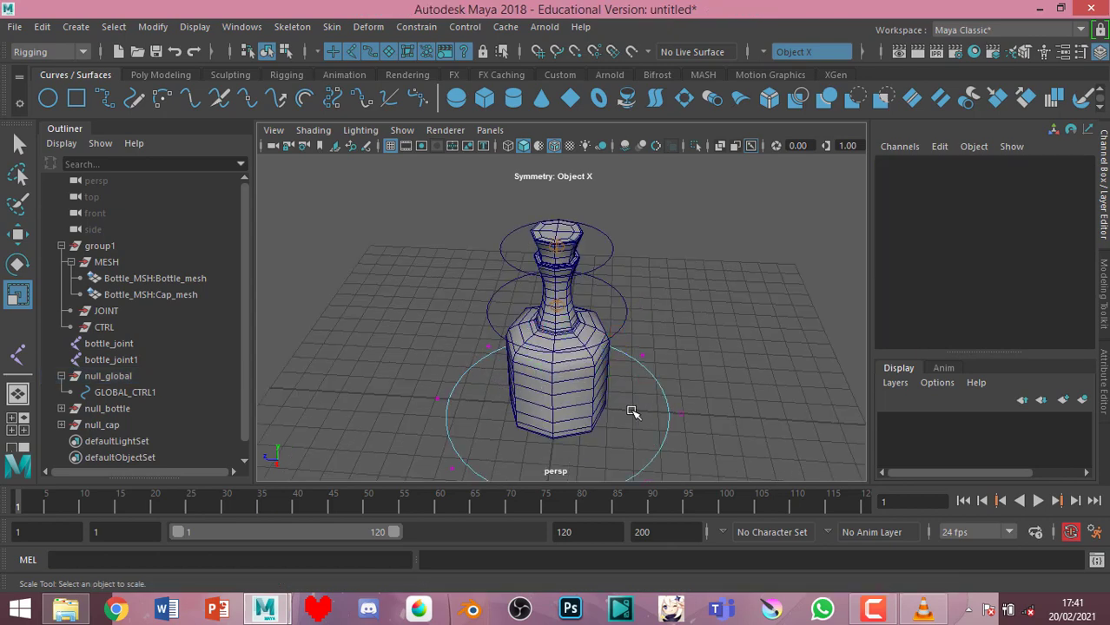
click(642, 361)
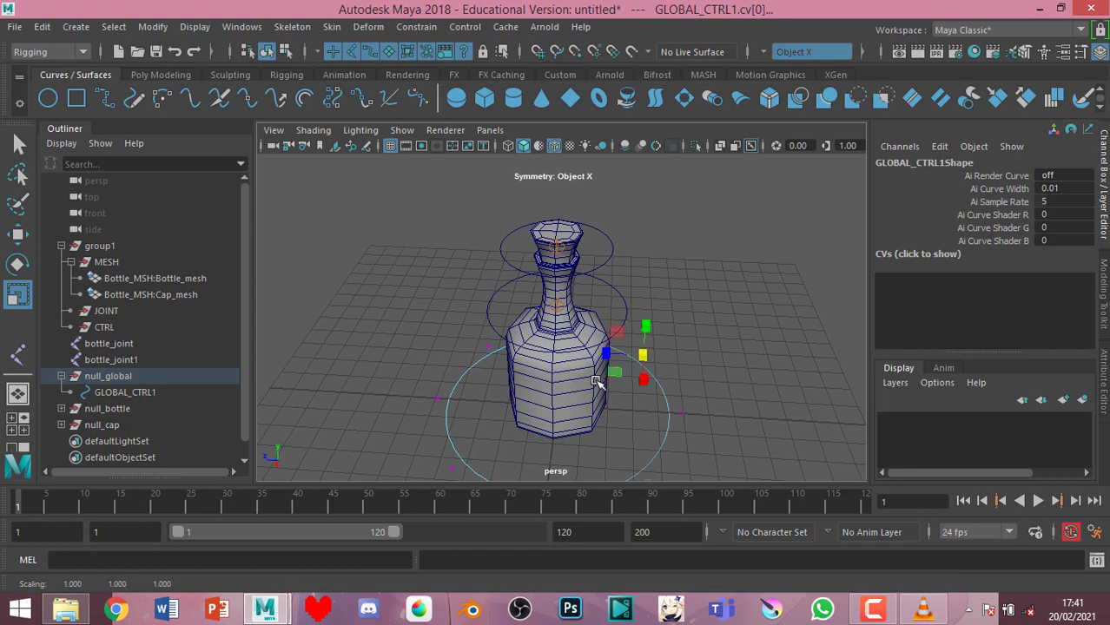
click(400, 336)
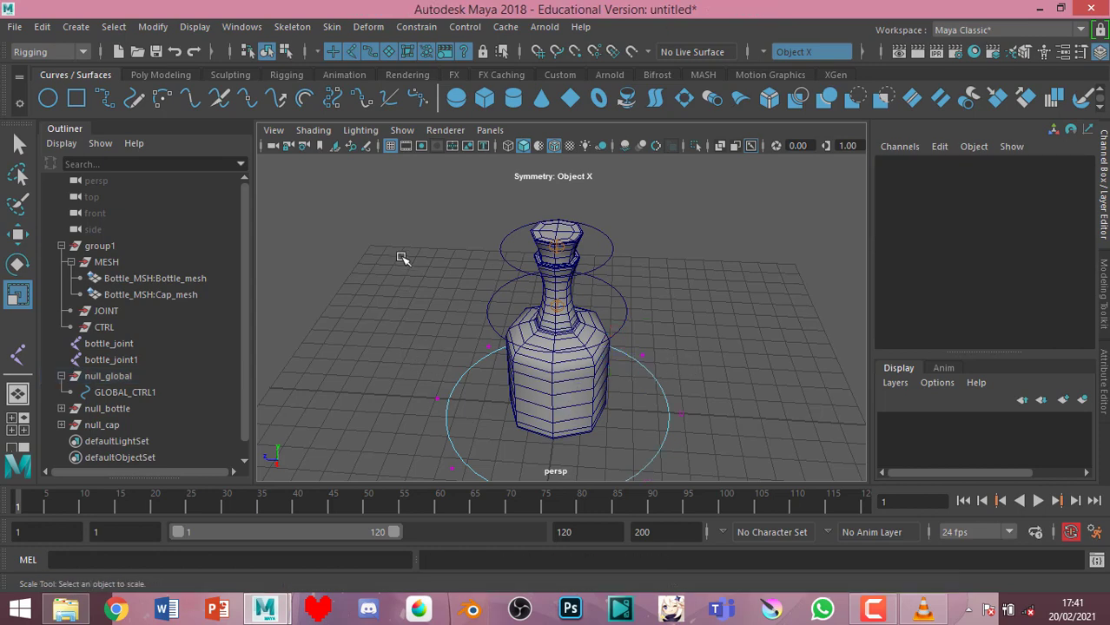
key(ctrl+z)
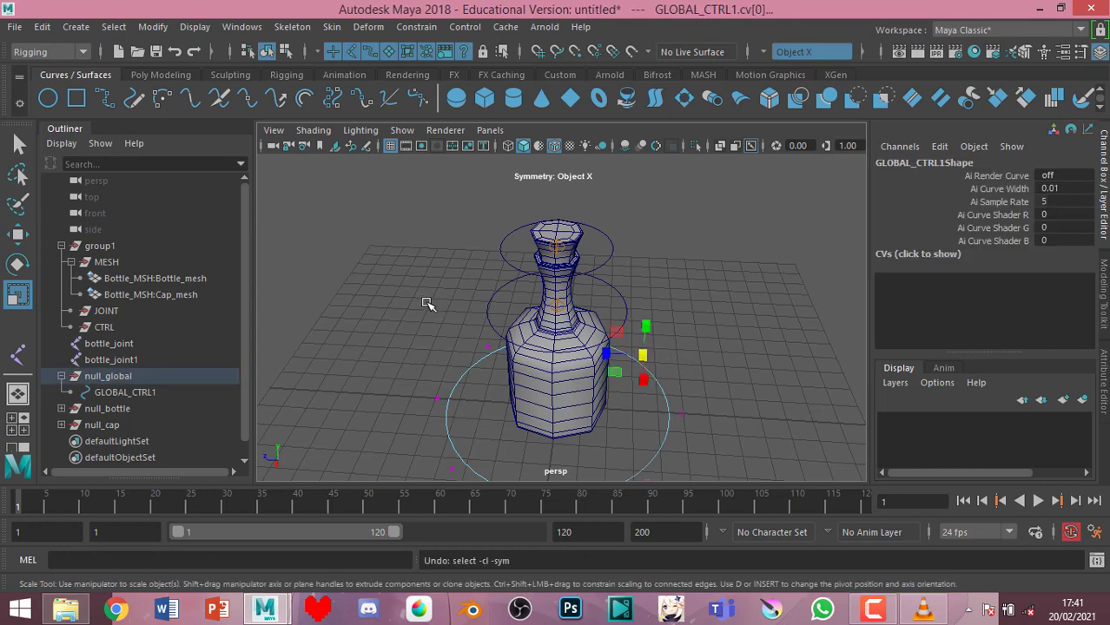
From a frontal view, select the lower-right and bottom-centre CVs and scale them wider
alt+drag(426, 304, 779, 378)
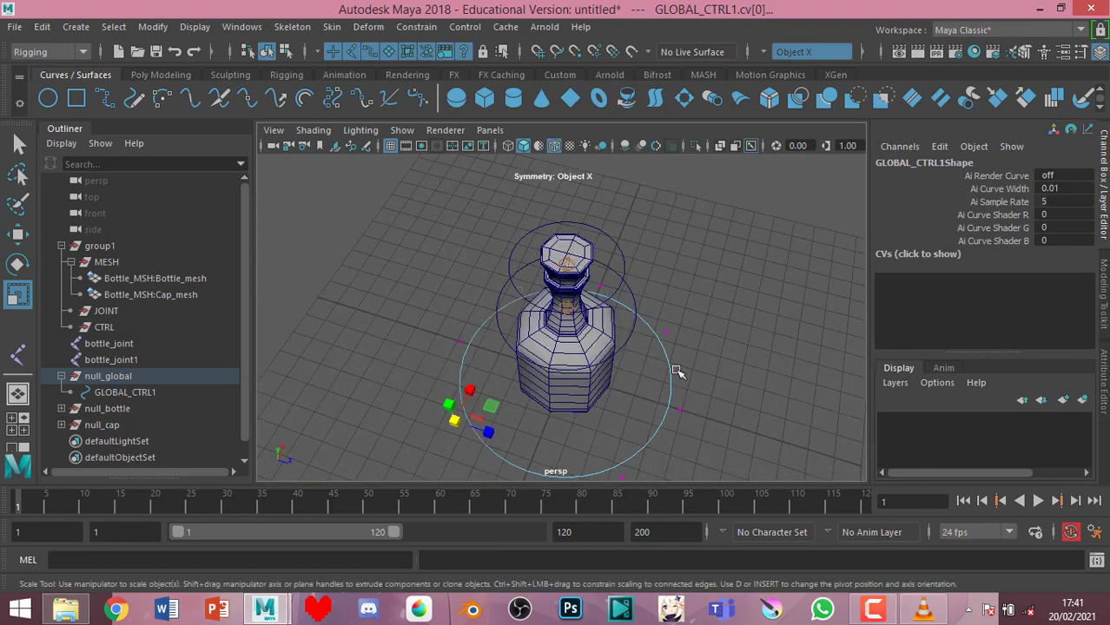
click(476, 311)
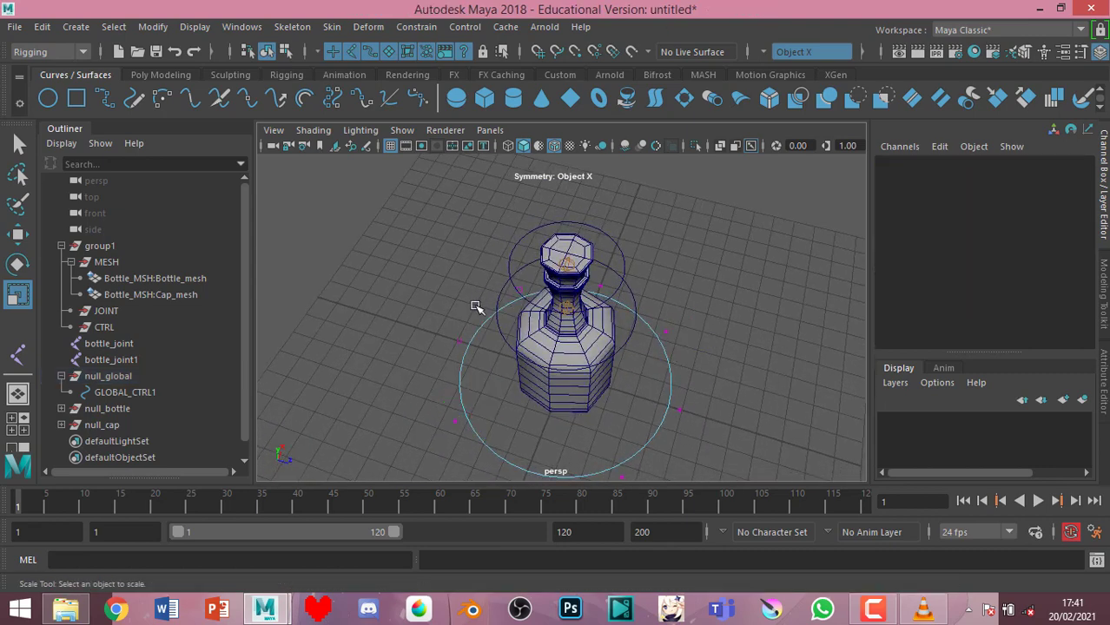
alt+drag(490, 324, 517, 339)
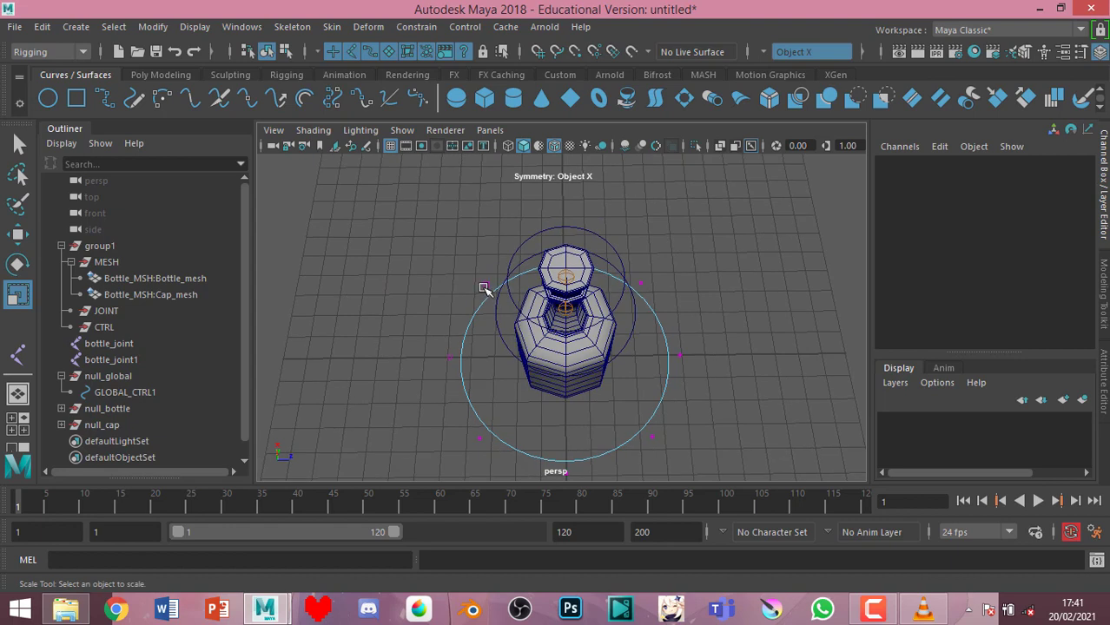
click(636, 275)
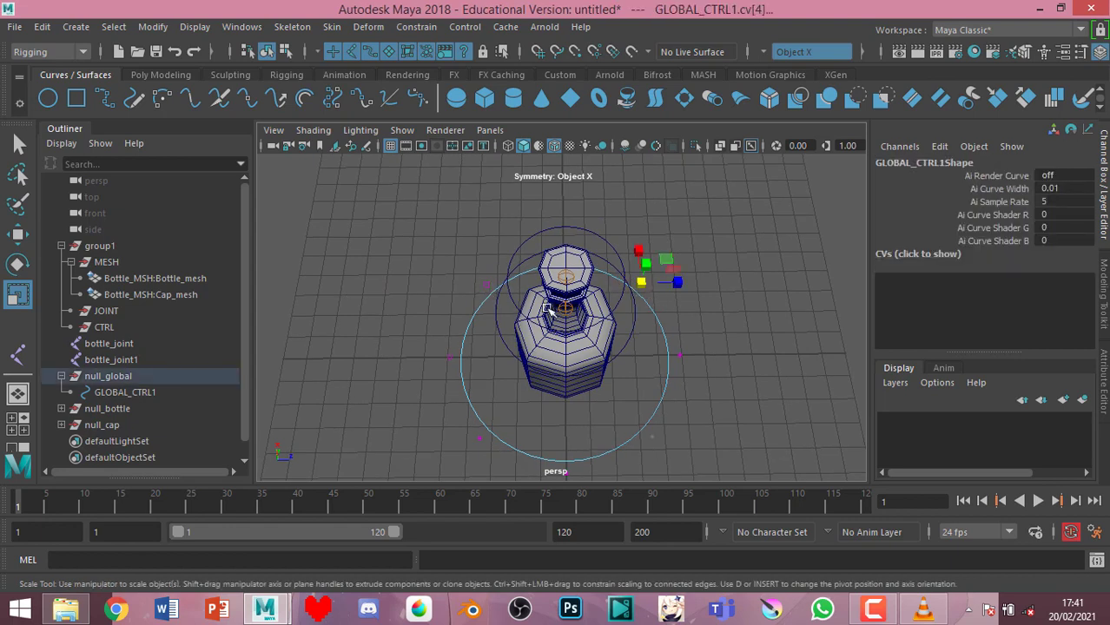
drag(494, 299, 443, 259)
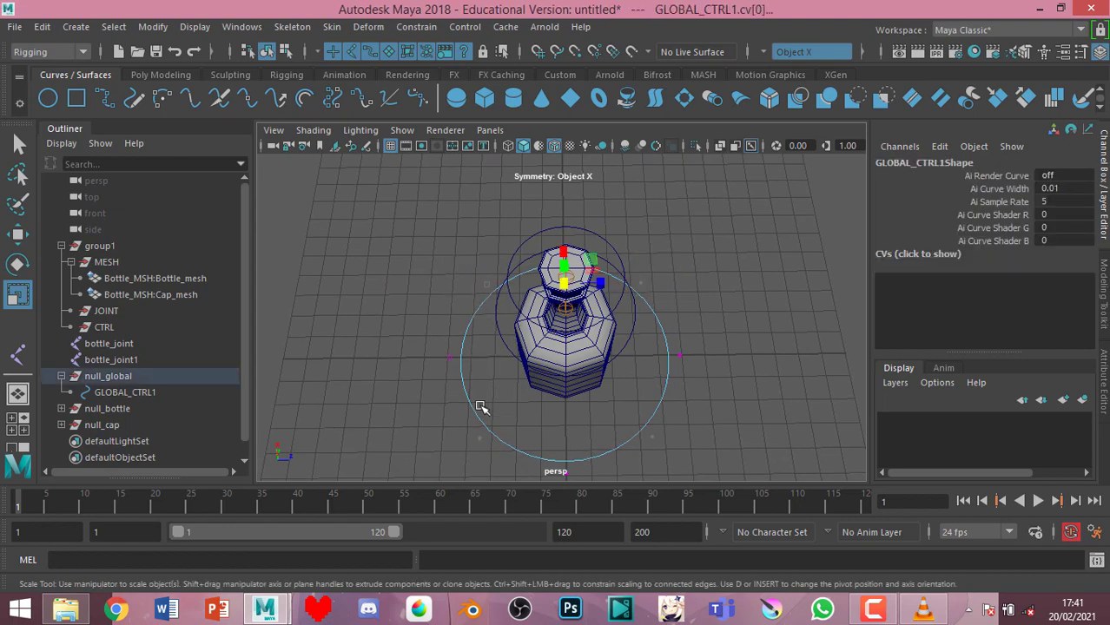
click(651, 436)
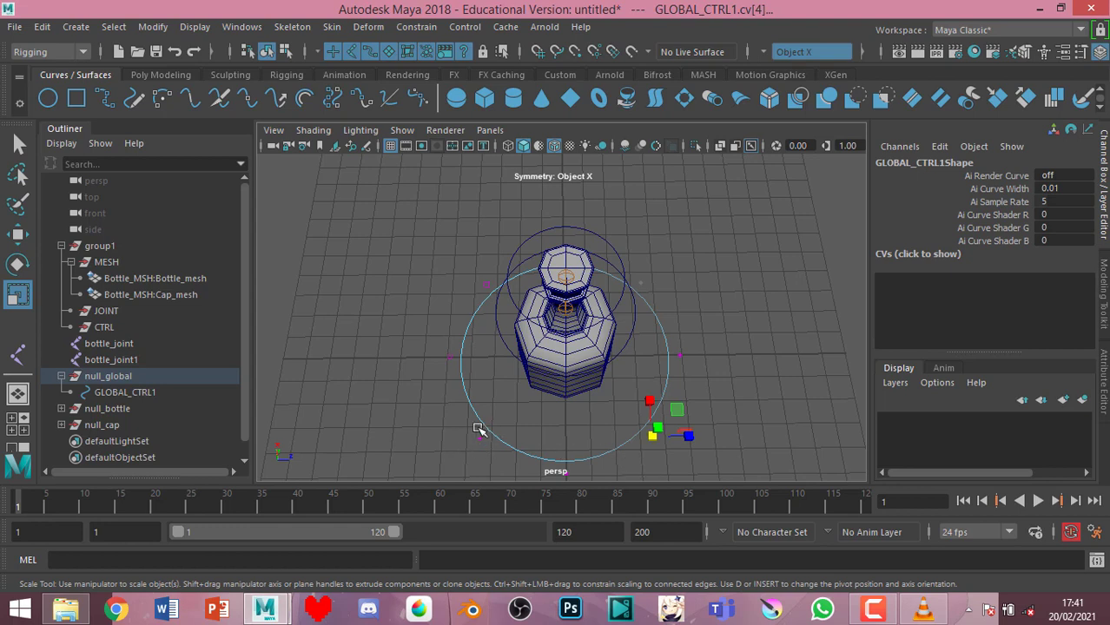
drag(508, 463, 505, 424)
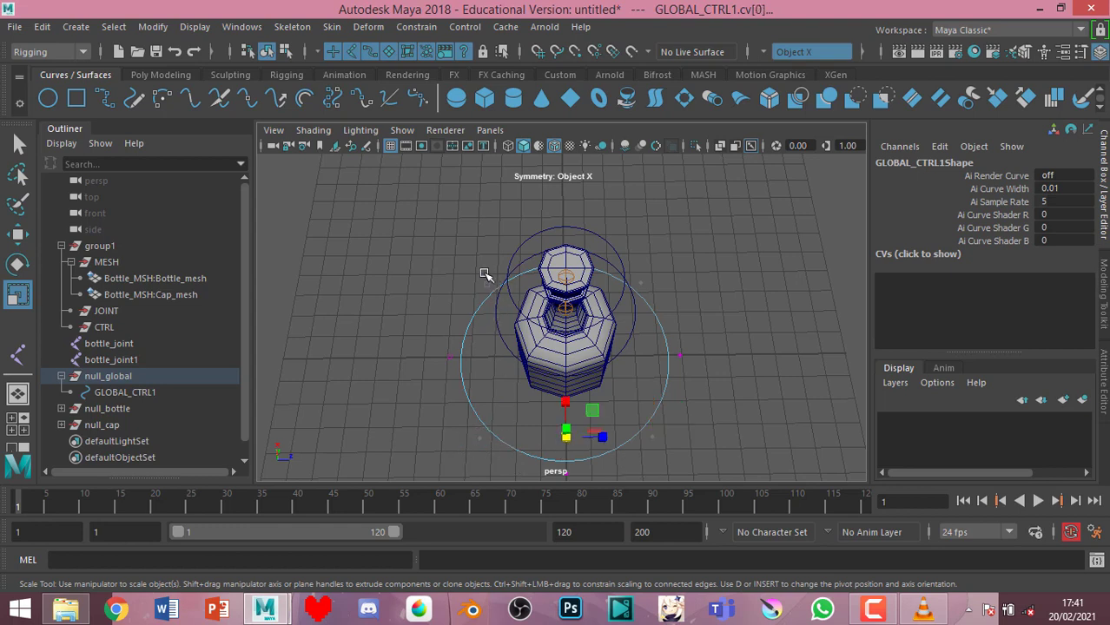
drag(578, 437, 612, 438)
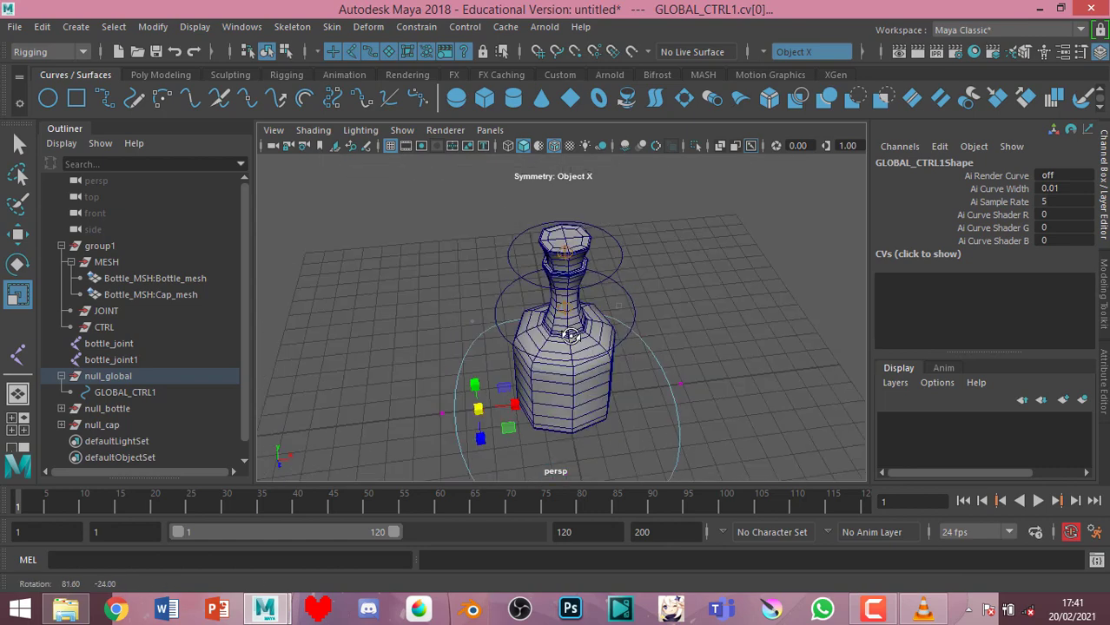
Orbit down to a low side view to inspect the widened, rounded-square global control
mouse_move(764, 379)
alt+mouse_down()
mouse_move(527, 369)
mouse_move(551, 360)
alt+mouse_up()
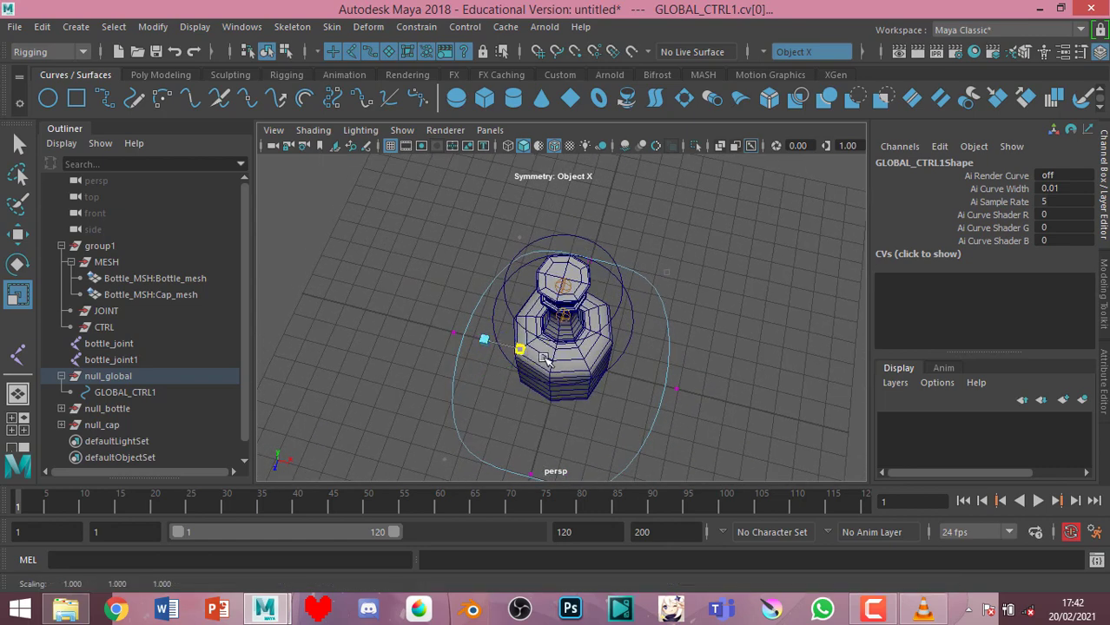
click(778, 313)
alt+drag(778, 314, 606, 397)
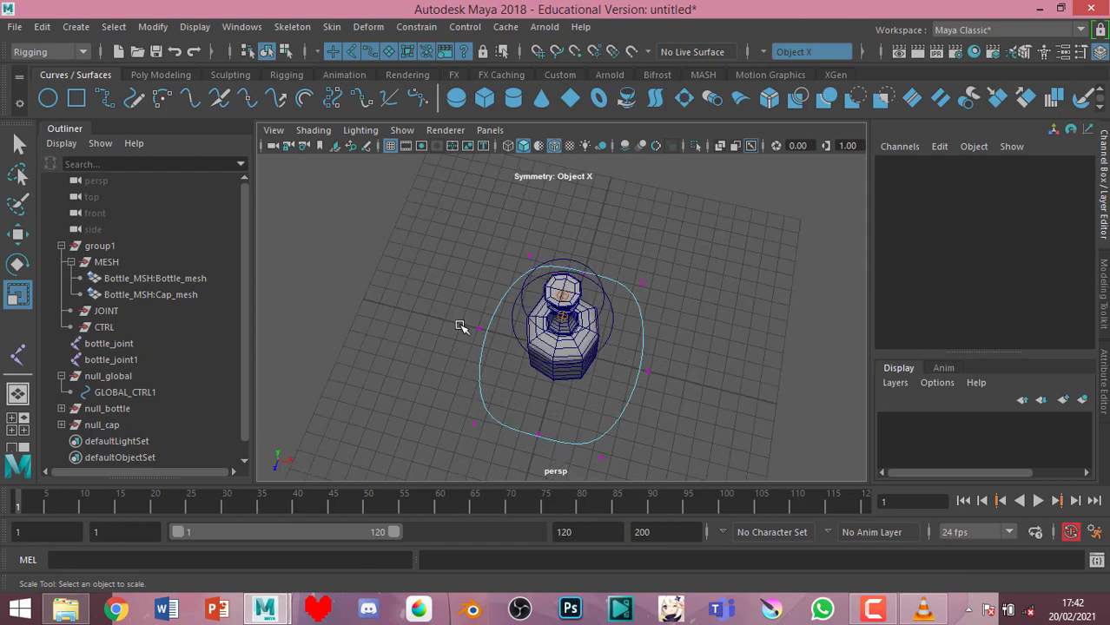
mouse_move(464, 339)
alt+mouse_down()
mouse_move(530, 386)
mouse_move(599, 314)
mouse_move(590, 366)
alt+mouse_up()
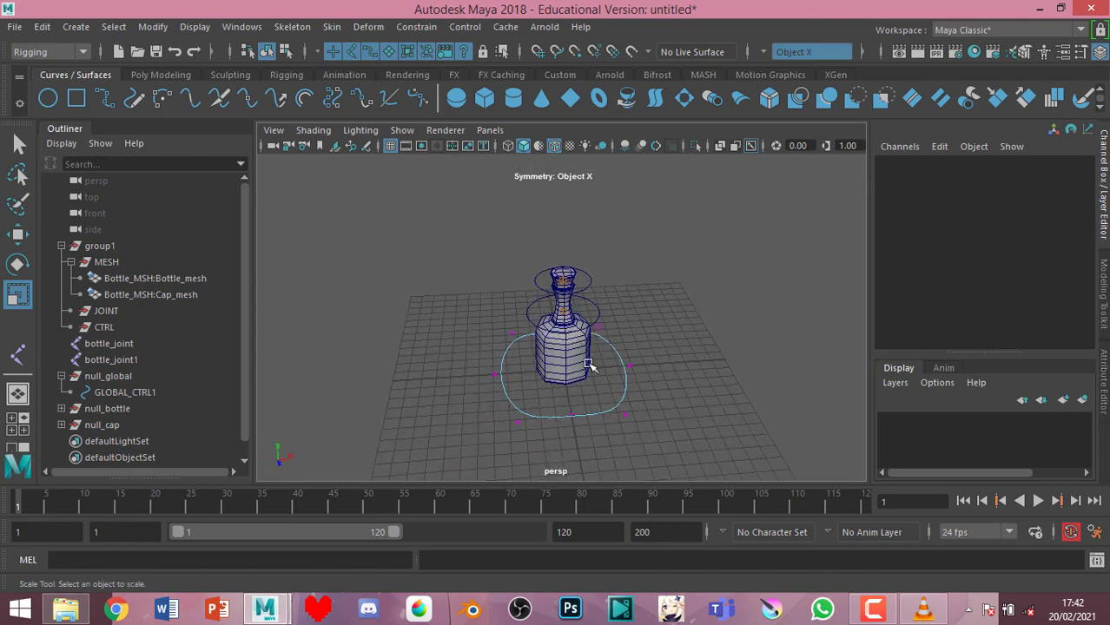
click(18, 234)
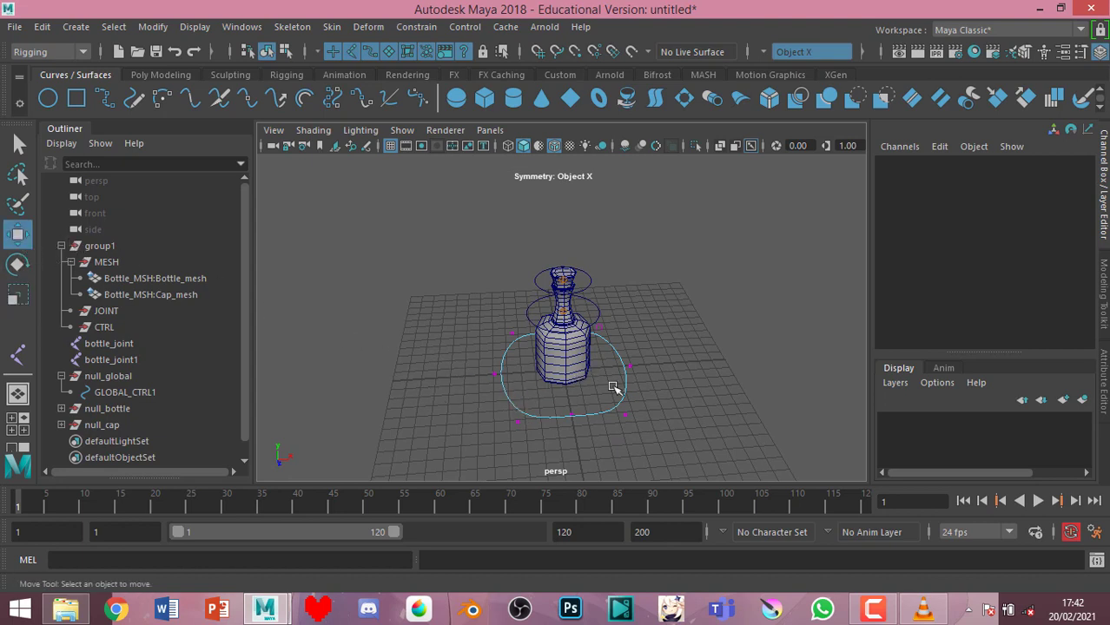
mouse_move(667, 373)
right_down()
mouse_move(608, 218)
mouse_move(659, 146)
right_up()
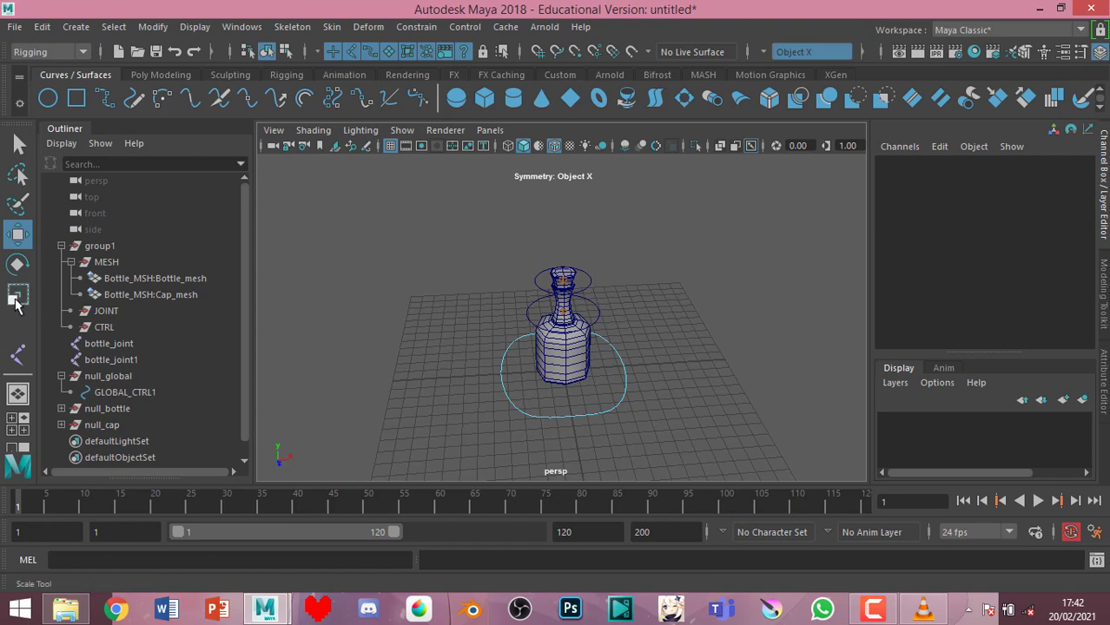
Scale the global control circle down to 0.857 and reselect it
key(r)
scroll(605, 334, up, 3)
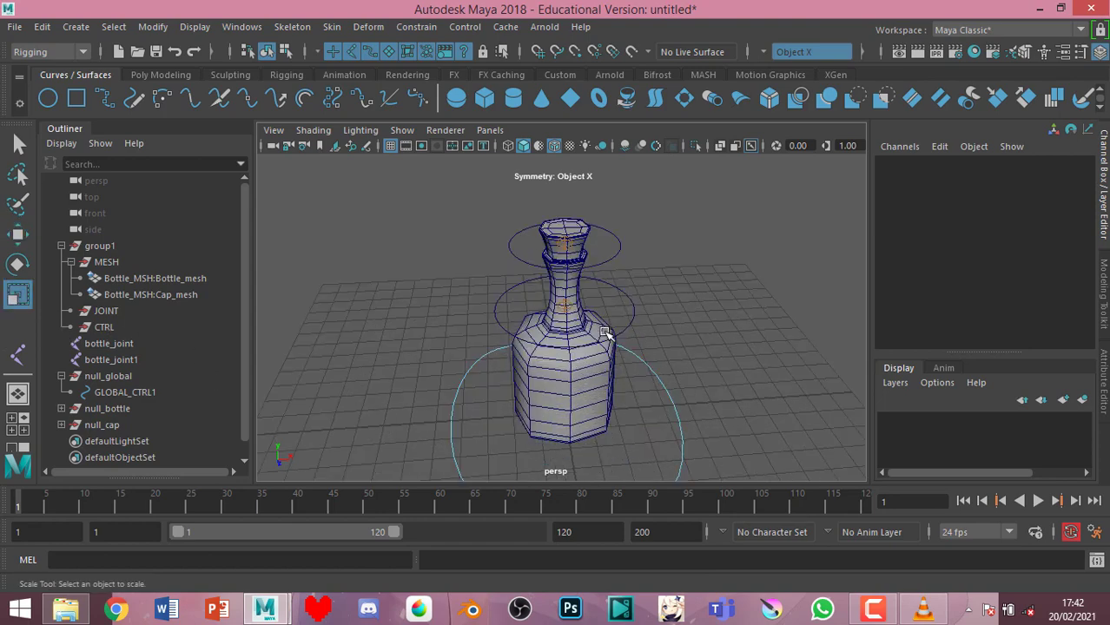
click(632, 328)
click(677, 408)
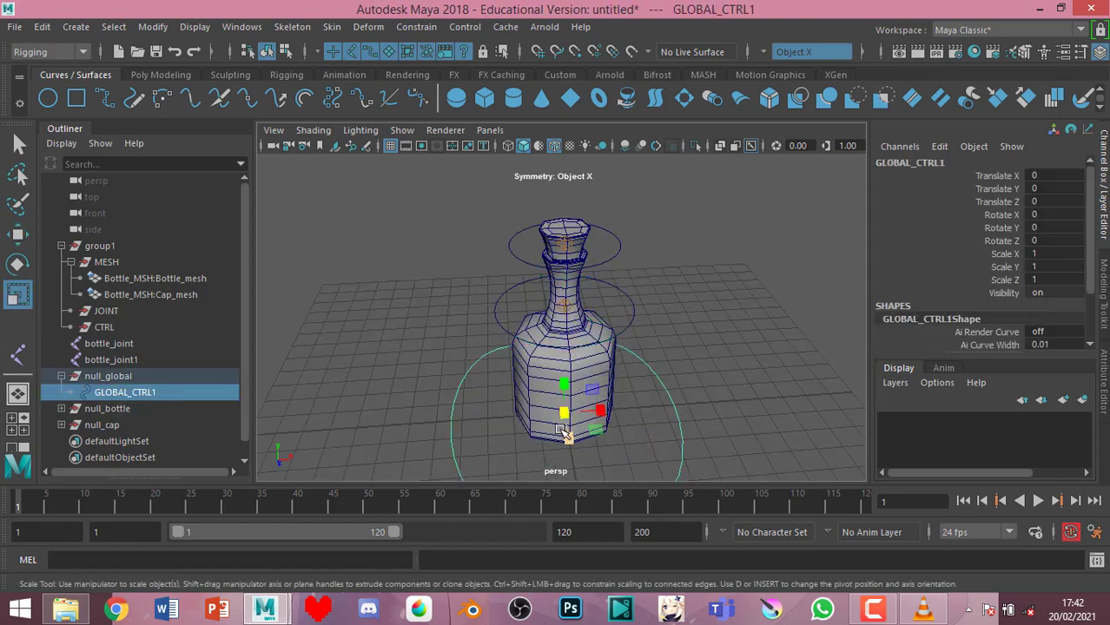
drag(563, 413, 536, 418)
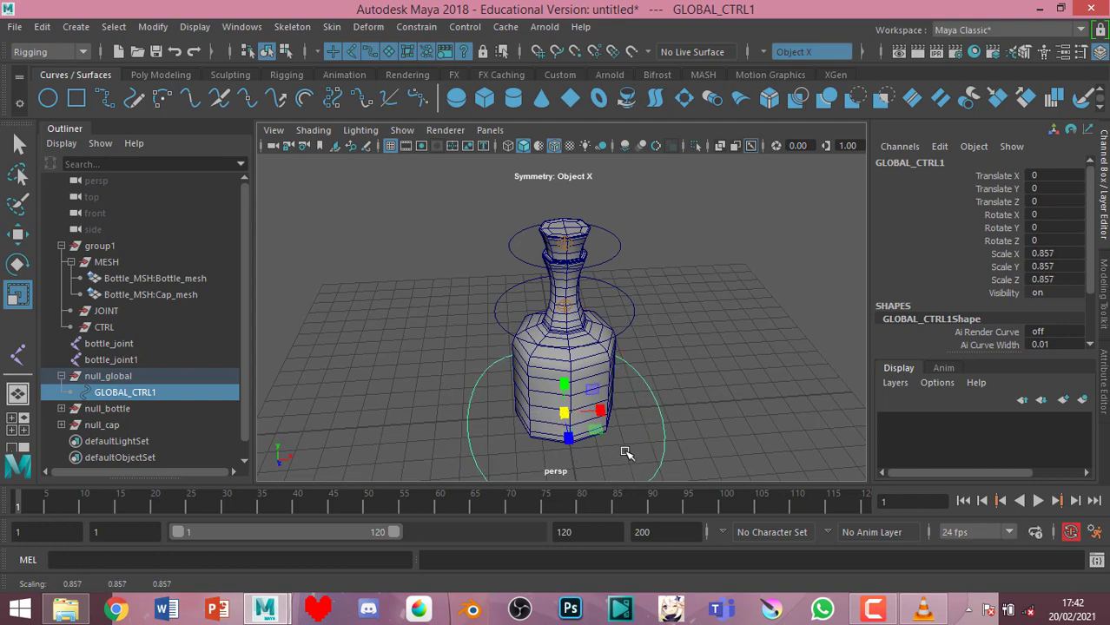
mouse_move(627, 451)
alt+mouse_down()
mouse_move(644, 392)
mouse_move(686, 384)
alt+mouse_up()
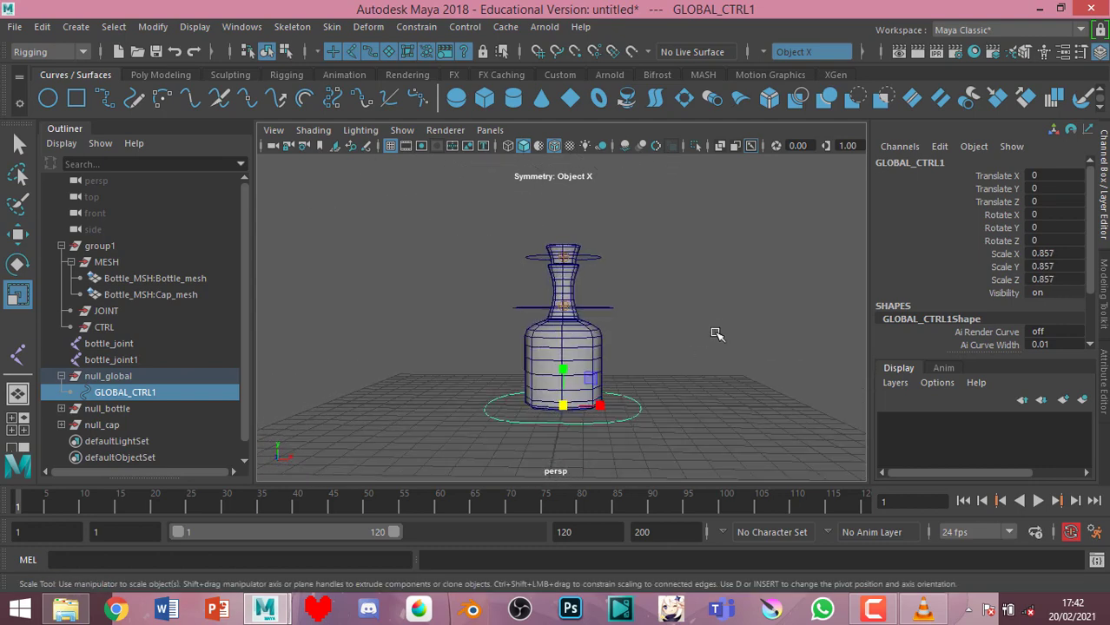
click(718, 328)
click(635, 403)
Freeze GLOBAL_CTRL1's scale from the Channel Box so Scale X, Y and Z read 1
right_click(1023, 256)
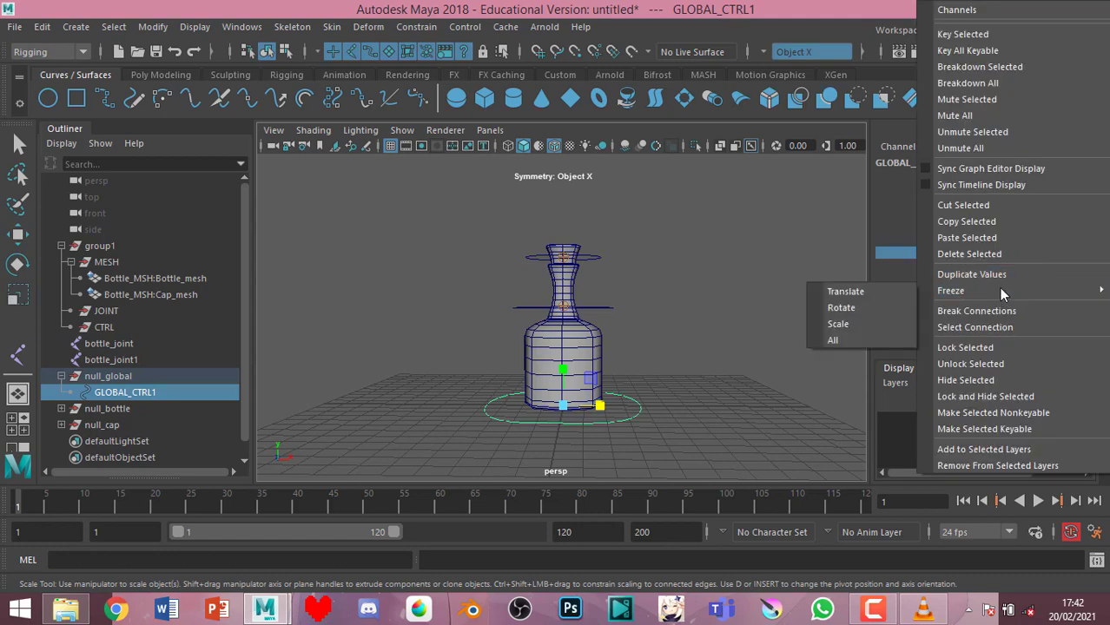
click(853, 329)
click(1033, 279)
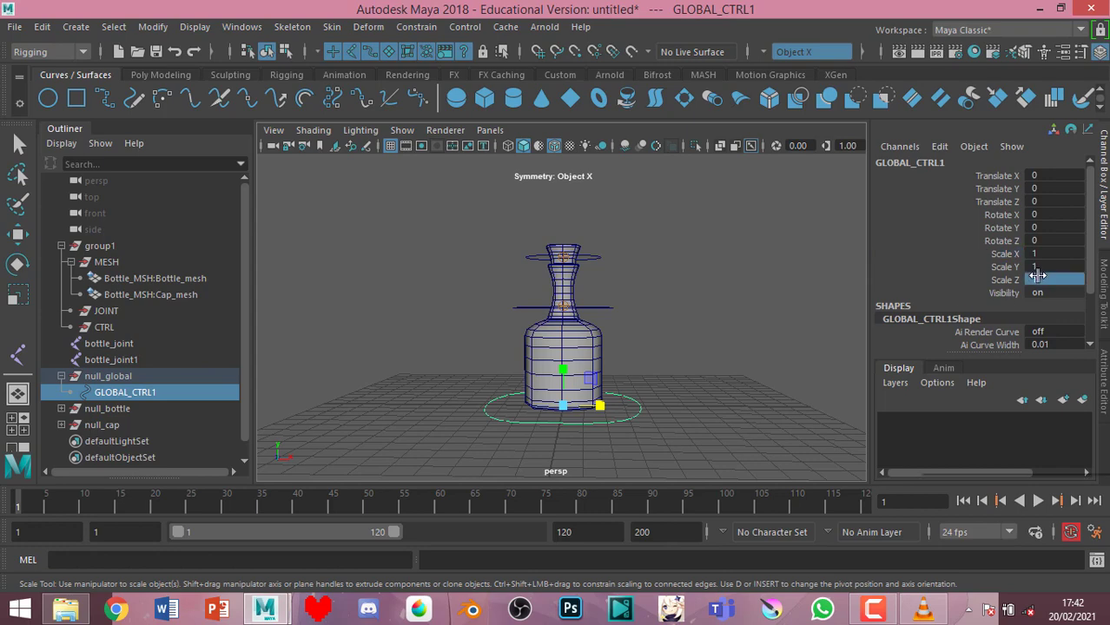
right_click(1033, 280)
click(782, 280)
click(783, 280)
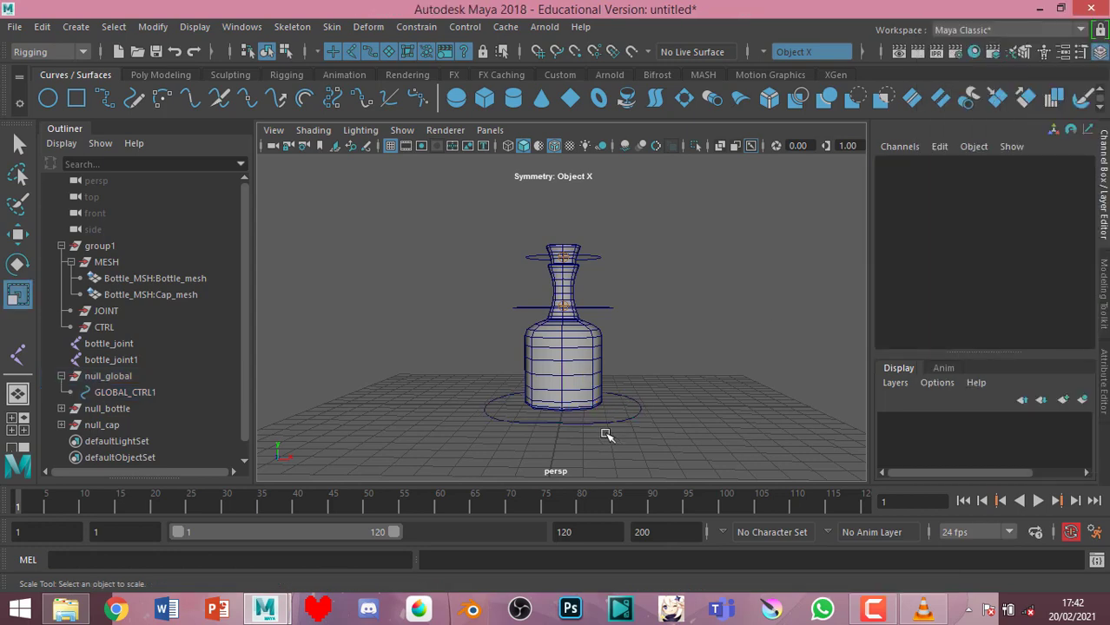
click(643, 412)
right_click(1016, 268)
mouse_move(951, 290)
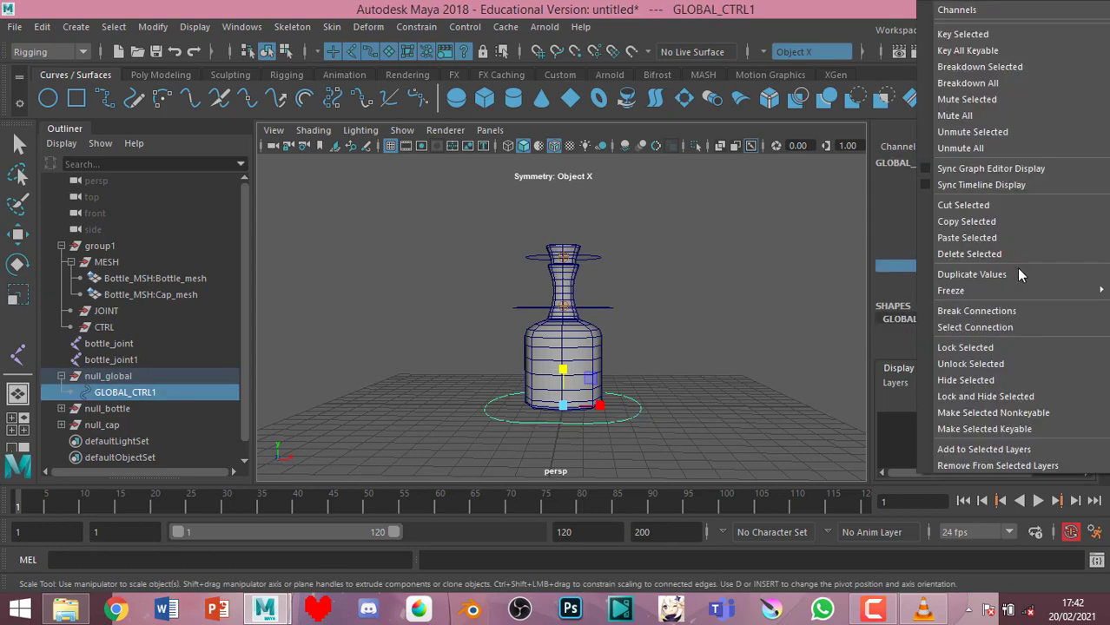
click(856, 337)
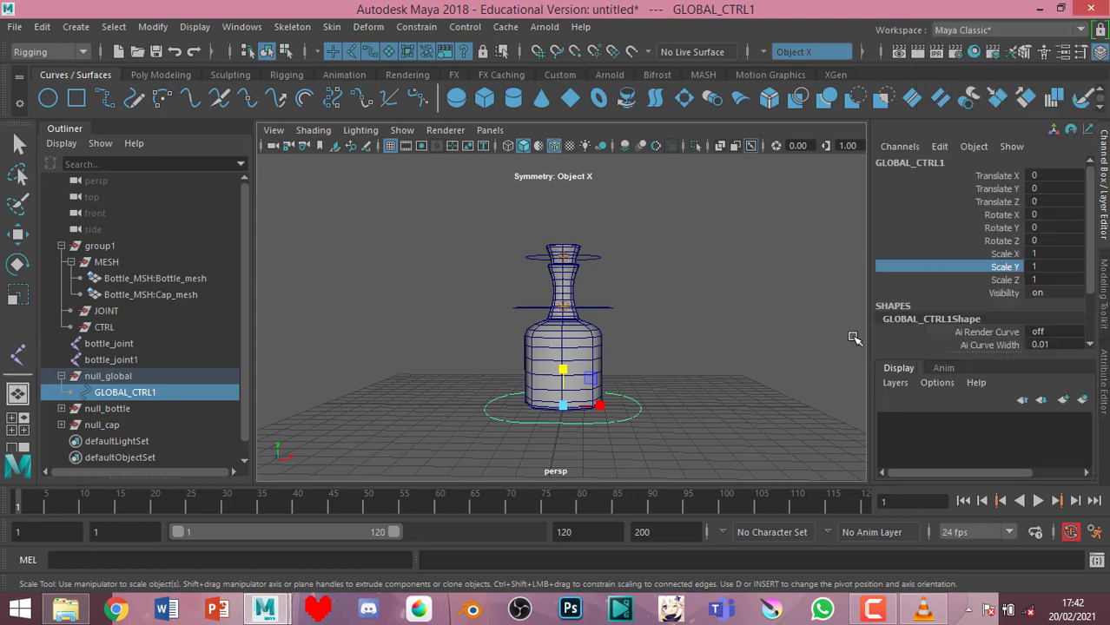
click(807, 289)
scroll(489, 434, up, 2)
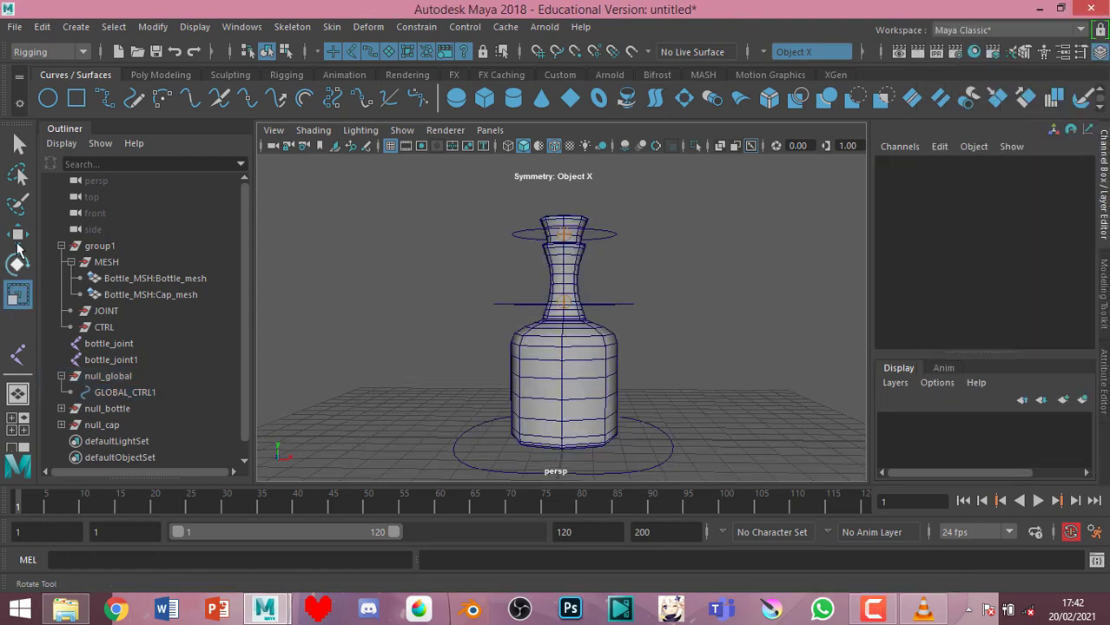
Switch to the Move tool and orbit the view around the bottle
click(17, 234)
click(514, 361)
click(489, 382)
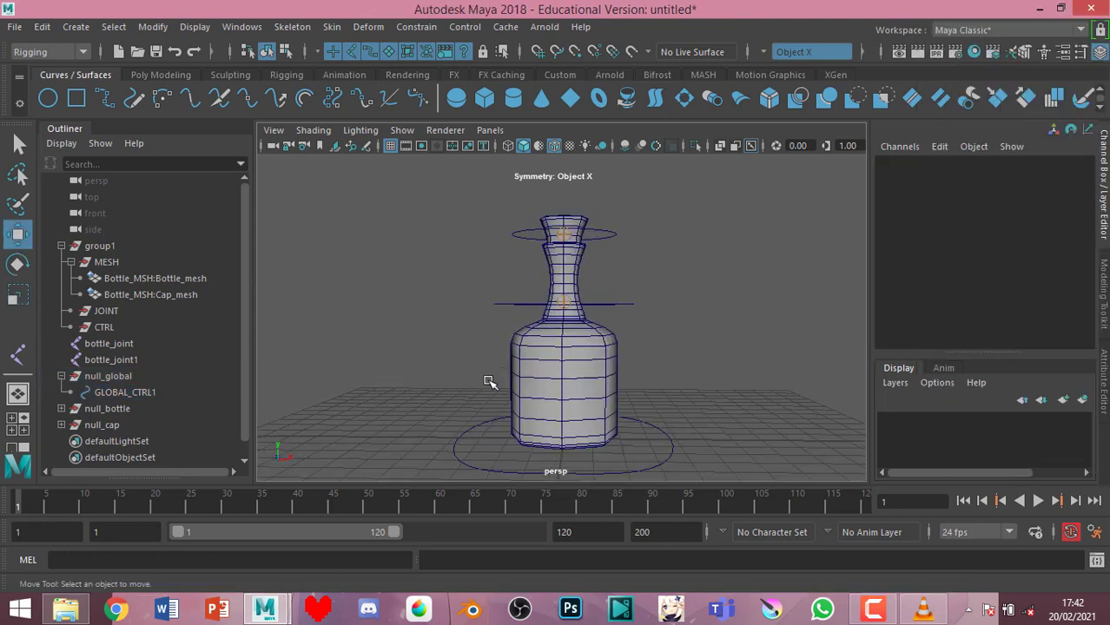
alt+drag(469, 388, 641, 437)
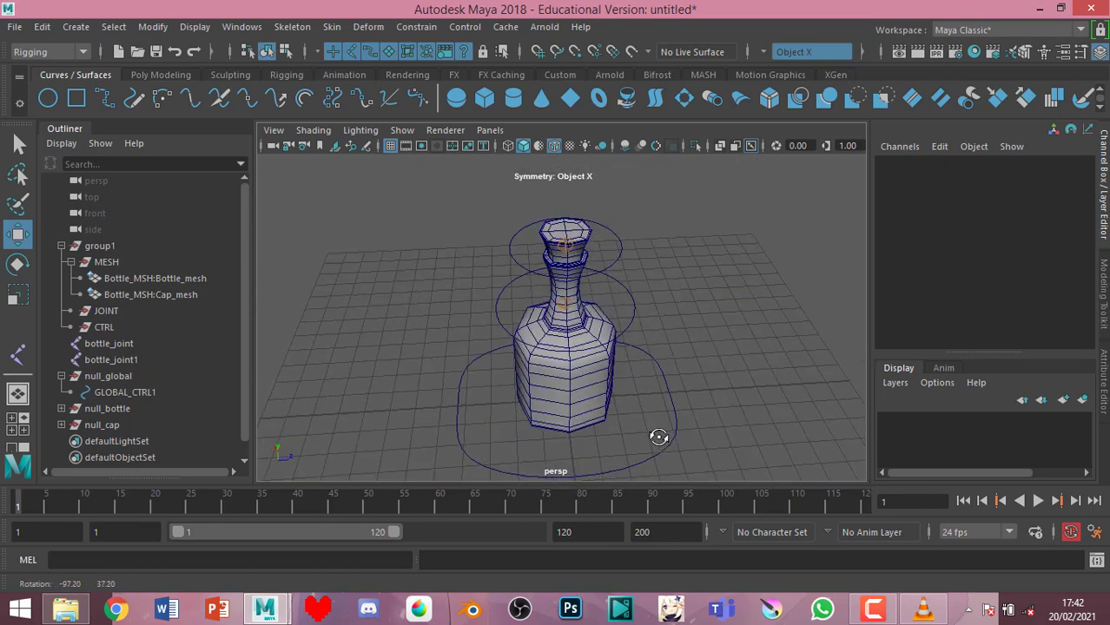
Parent null_bottle and null_cap under GLOBAL_CTRL1 in the Outliner
alt+drag(640, 436, 488, 424)
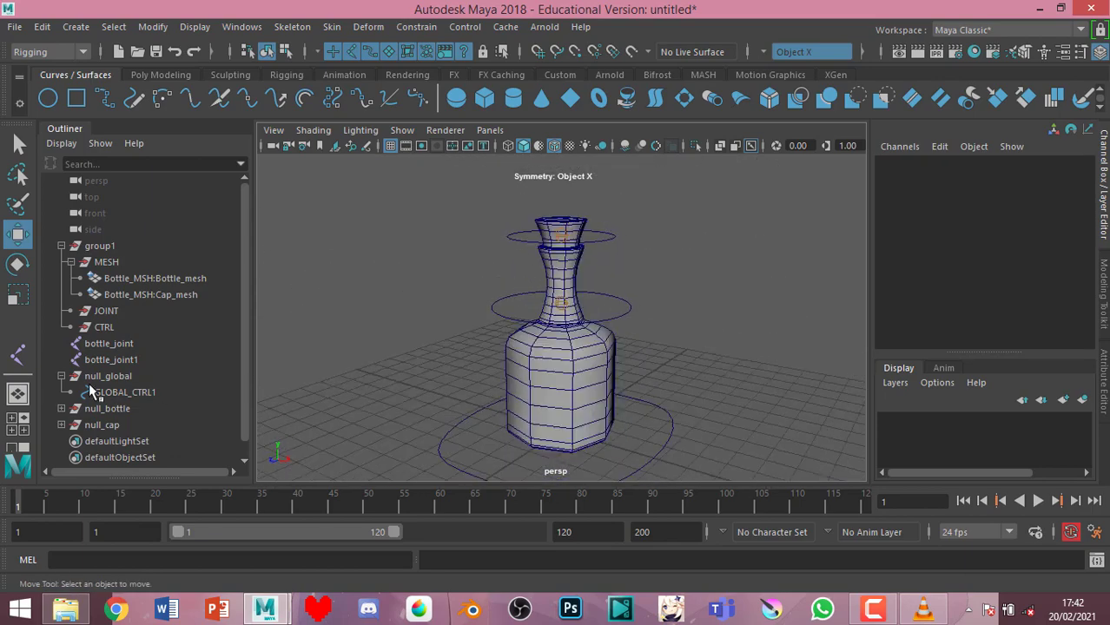
click(106, 409)
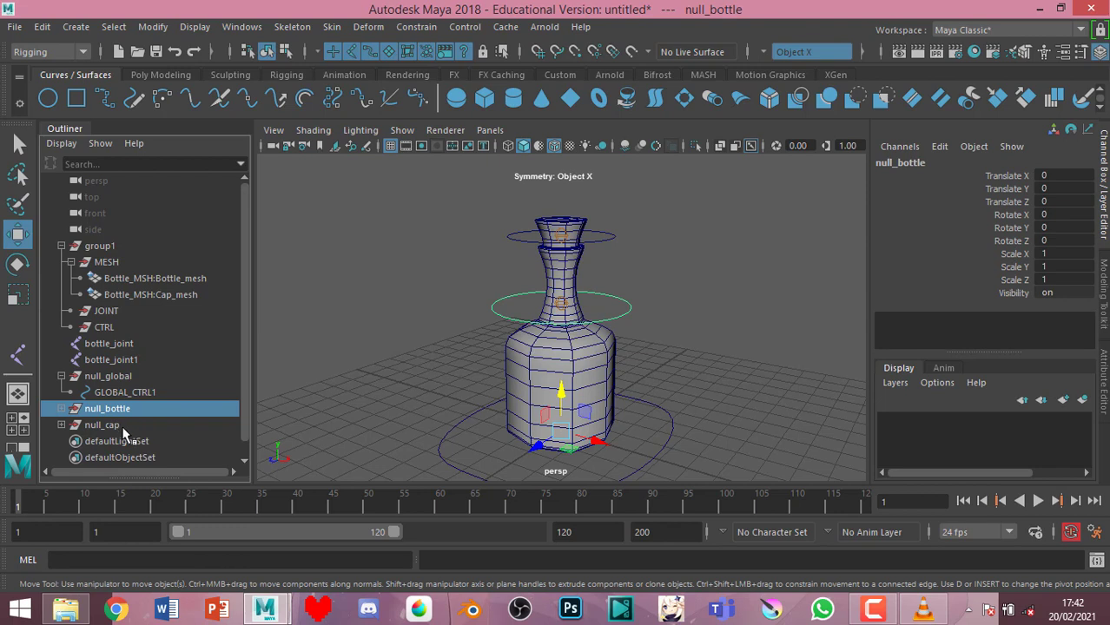
ctrl+click(126, 425)
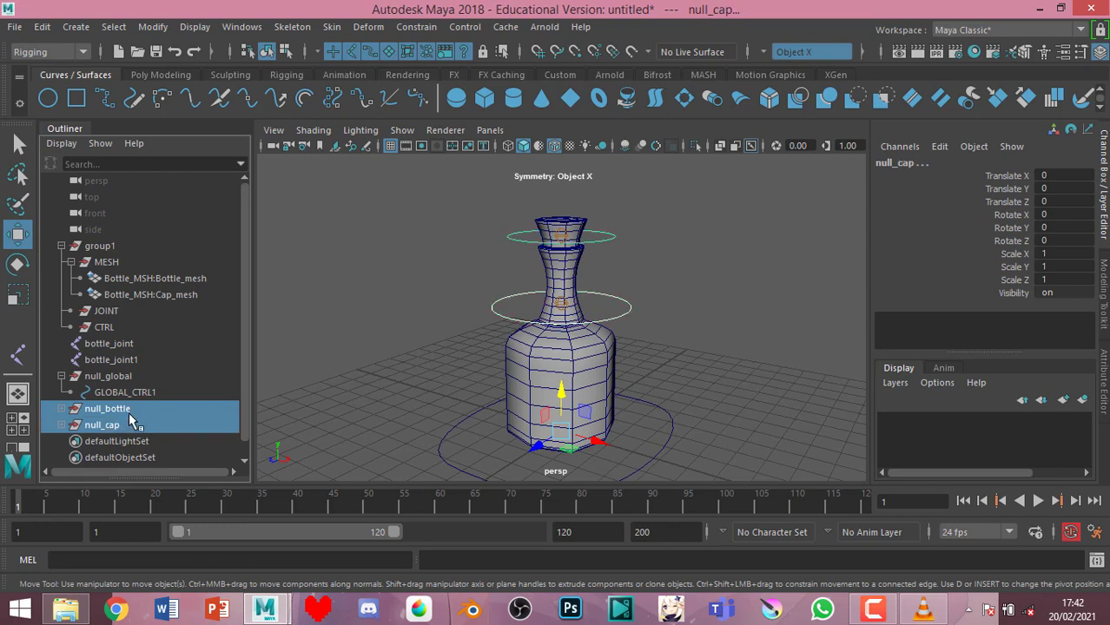
drag(130, 421, 137, 396)
drag(141, 398, 145, 405)
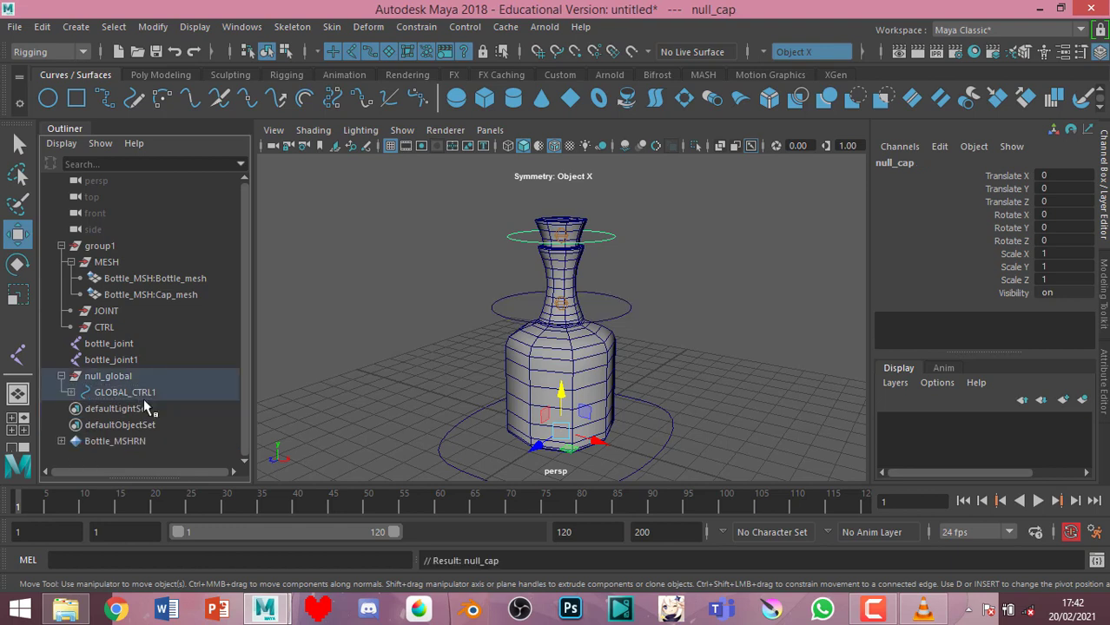
click(738, 287)
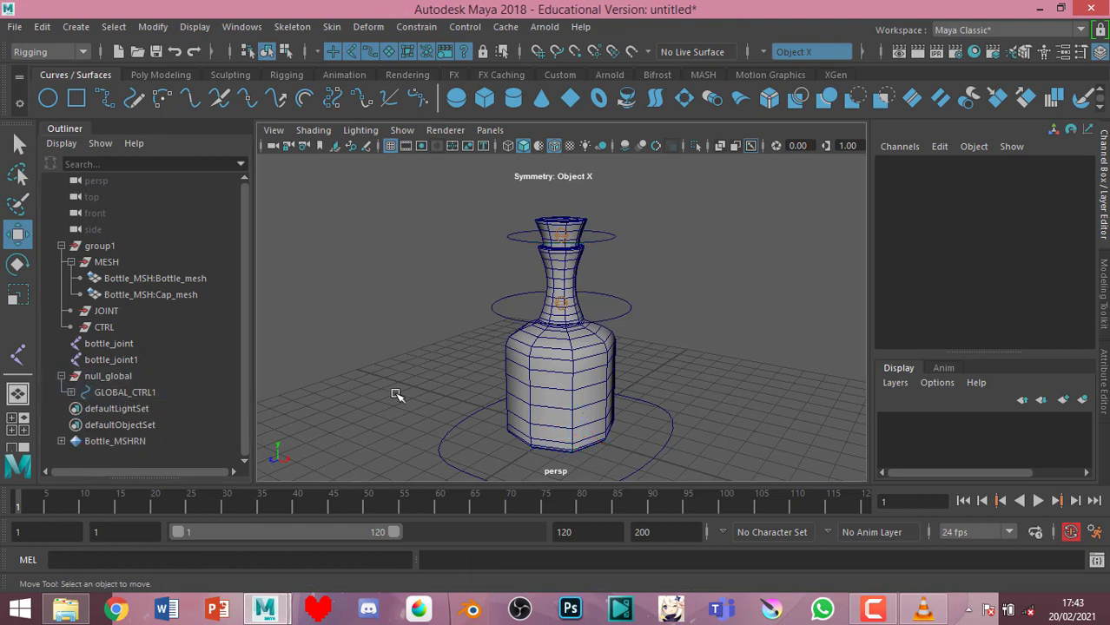
Test-move GLOBAL_CTRL1 along Z, then undo to return it to the bottle's base
scroll(495, 408, down, 3)
scroll(486, 425, up, 2)
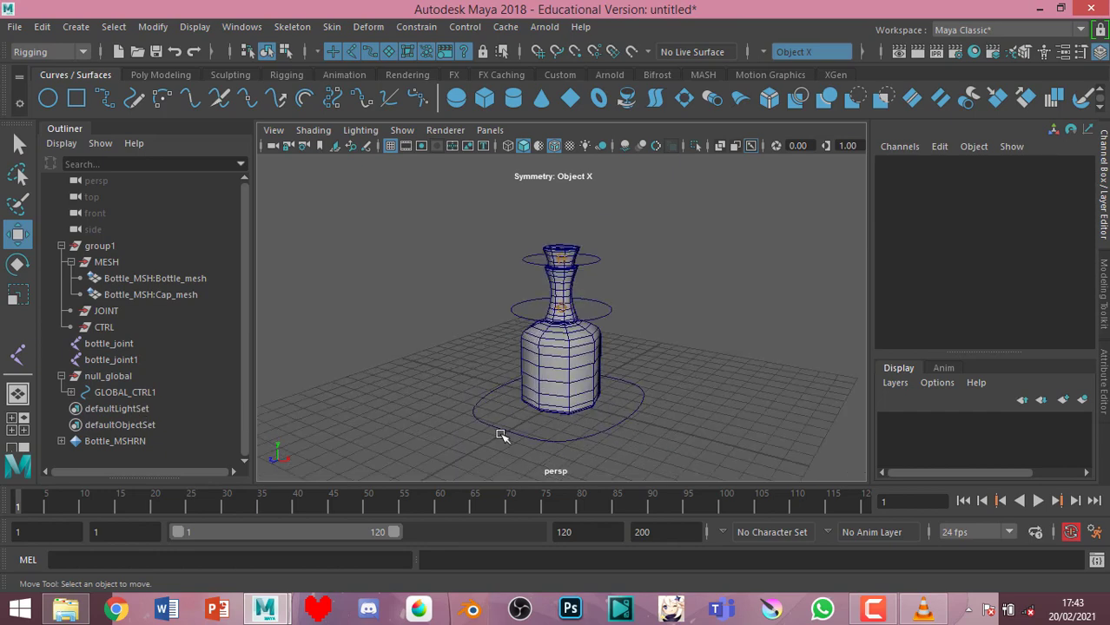
click(501, 431)
mouse_move(413, 453)
alt+mouse_down()
mouse_move(619, 449)
mouse_move(657, 465)
mouse_move(679, 443)
alt+mouse_up()
mouse_move(605, 397)
mouse_down()
mouse_move(682, 391)
mouse_move(424, 447)
mouse_move(538, 427)
mouse_up()
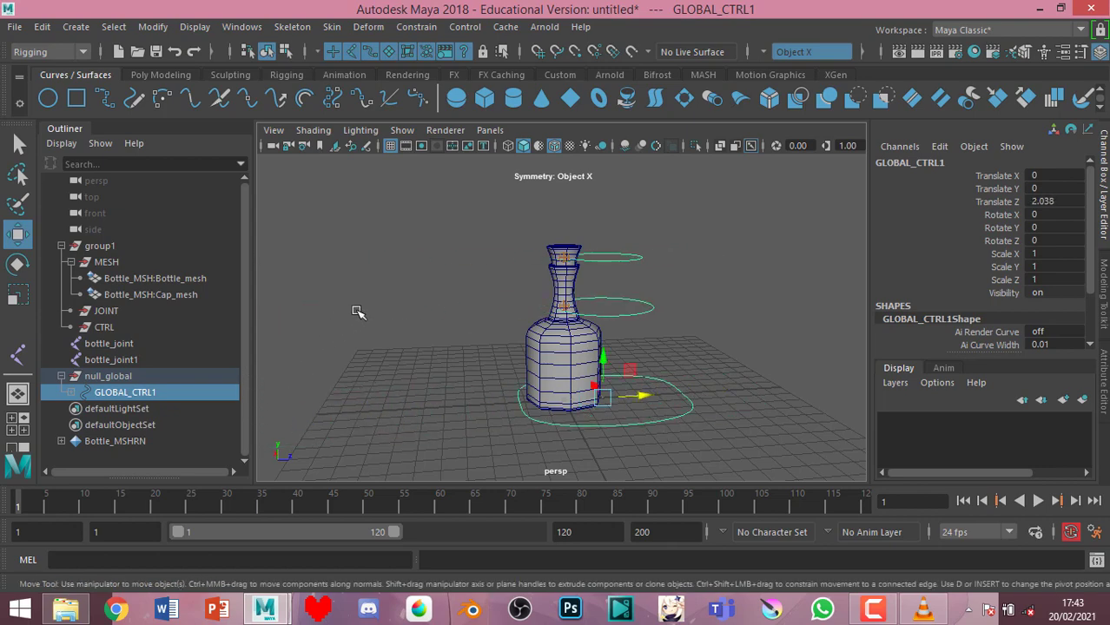
click(699, 400)
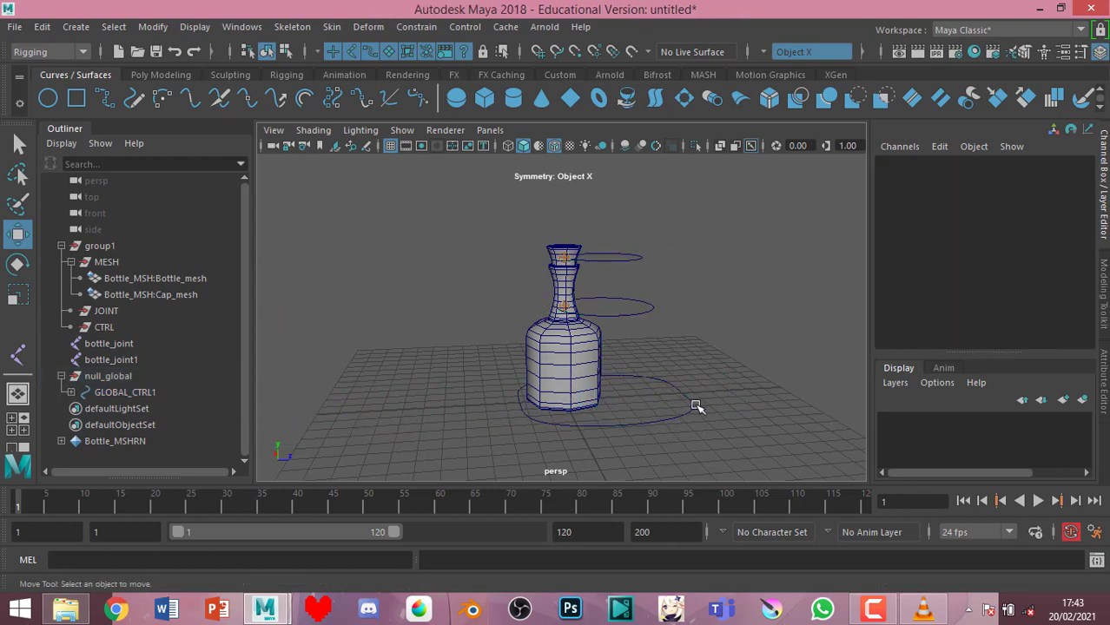
click(692, 406)
drag(647, 396, 631, 412)
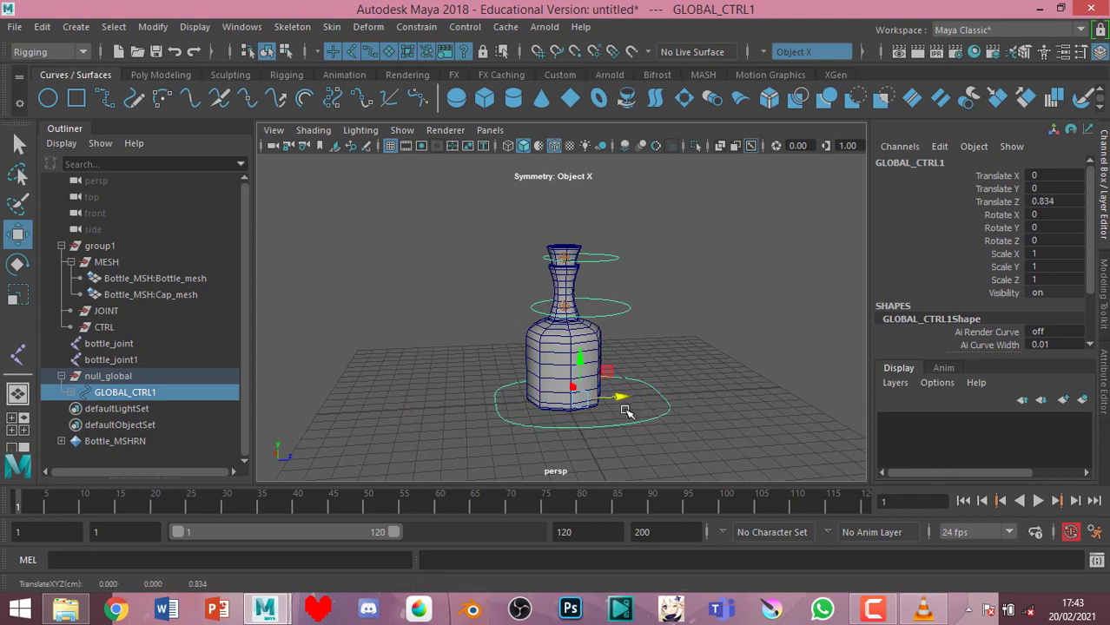
key(ctrl+z)
key(ctrl+z)
key(ctrl+z)
key(ctrl+z)
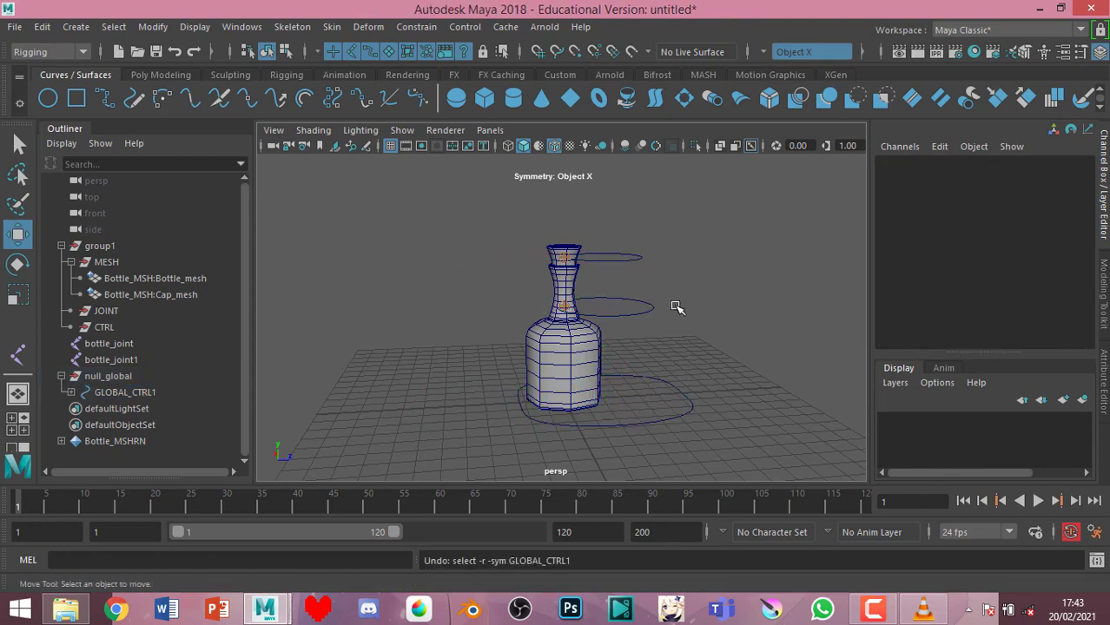
key(ctrl+z)
key(ctrl+z)
click(679, 276)
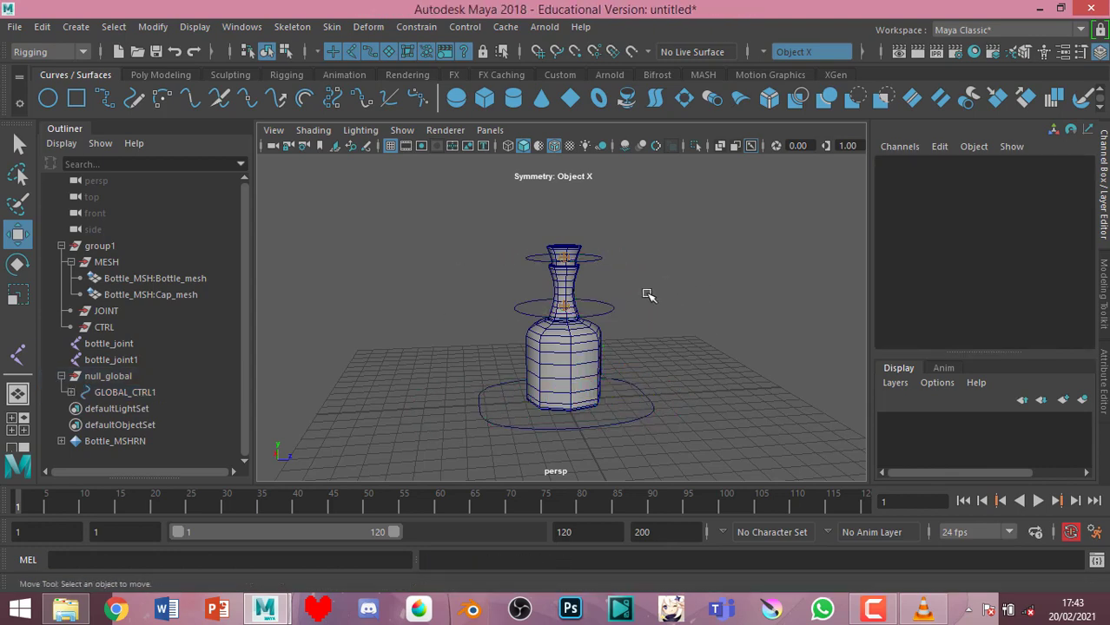
mouse_move(649, 295)
alt+mouse_down()
mouse_move(562, 400)
mouse_move(630, 315)
mouse_move(619, 316)
alt+mouse_up()
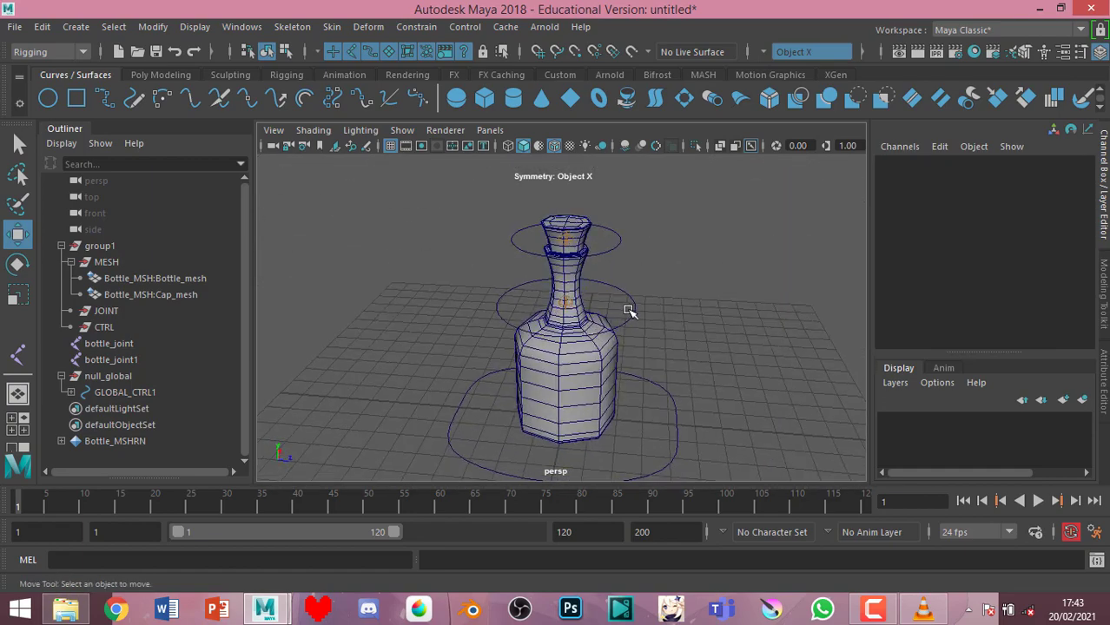
Select BOTTLE_CTRL, zoom in, pick bottle_joint and open the Deform menu's deformer list
click(632, 310)
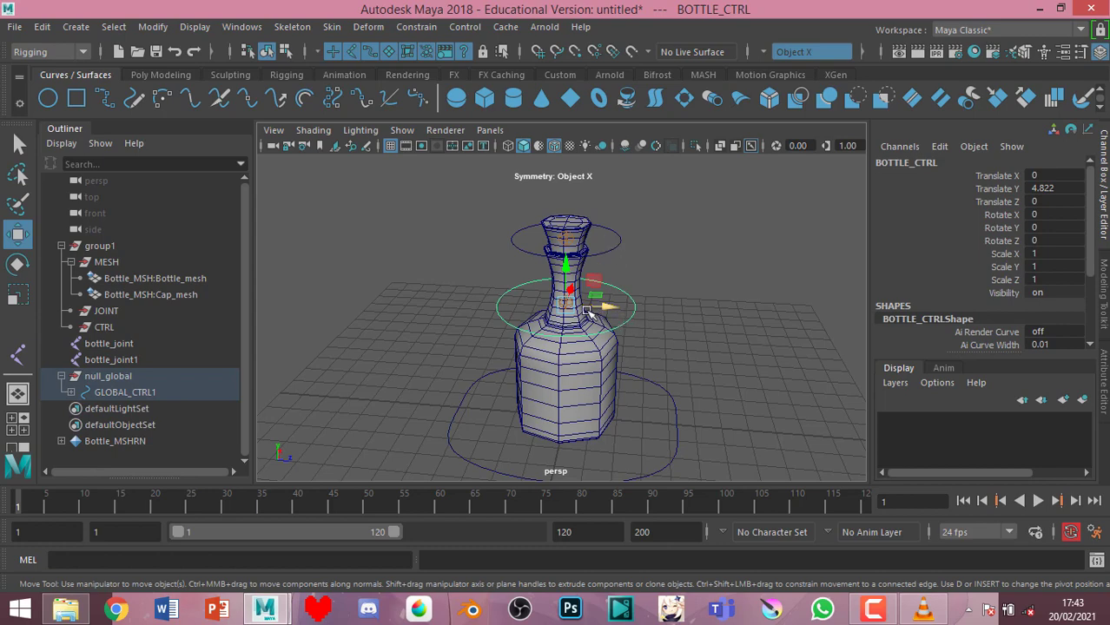
scroll(618, 360, up, 2)
scroll(618, 361, up, 2)
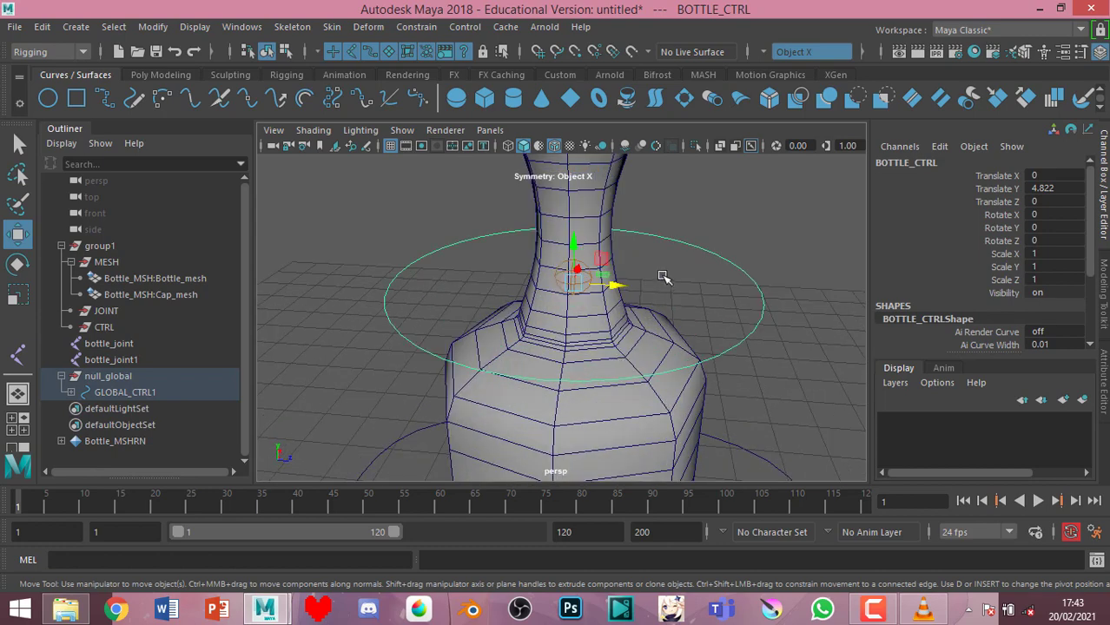
click(556, 266)
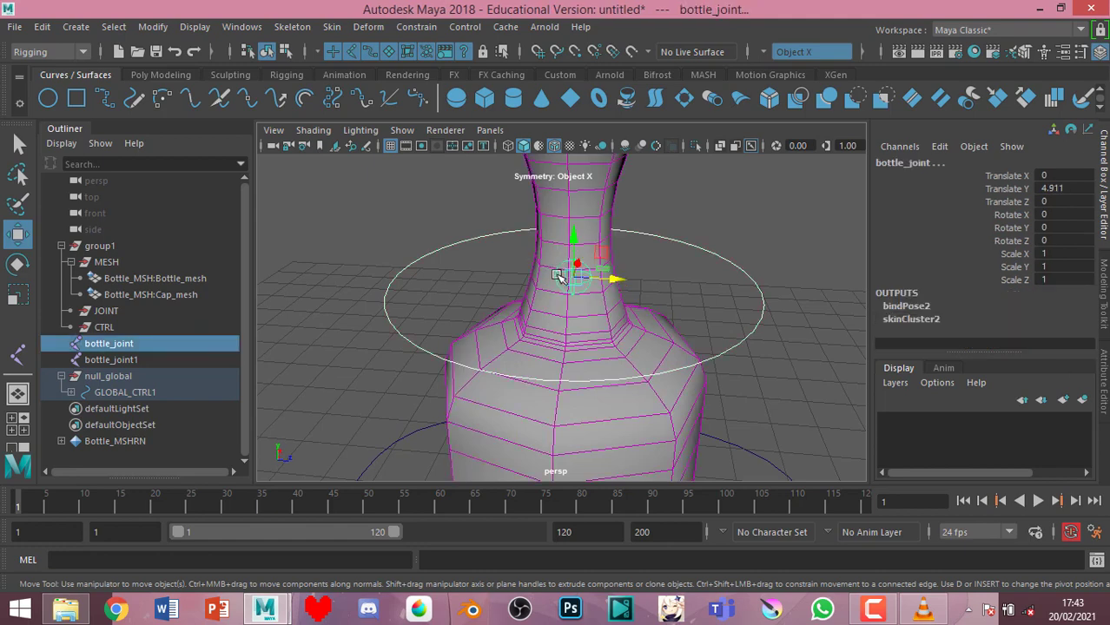
click(369, 27)
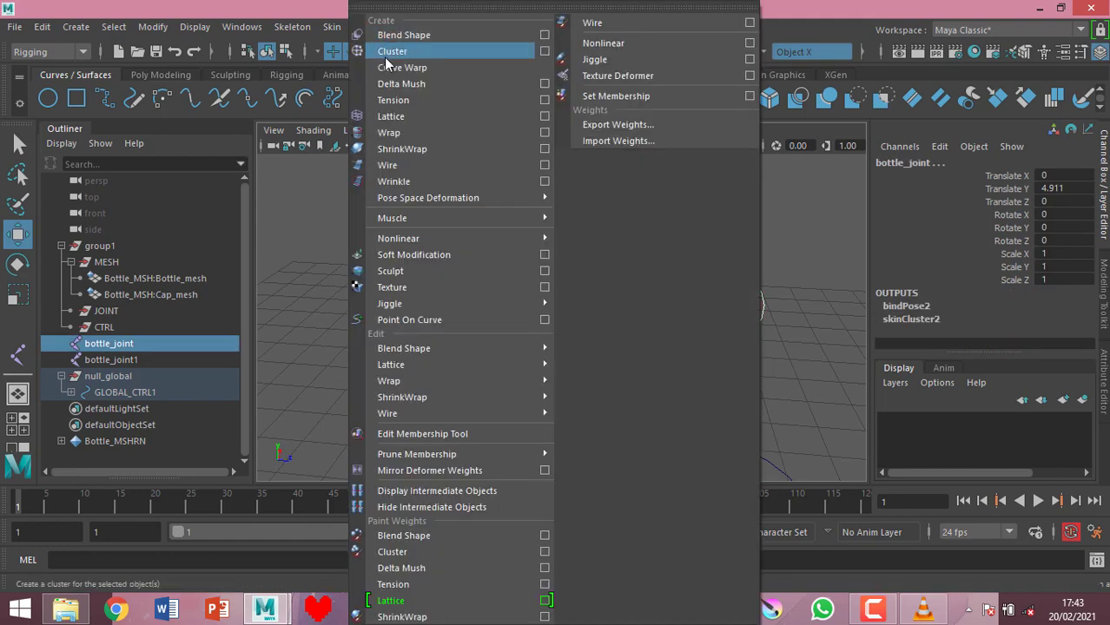
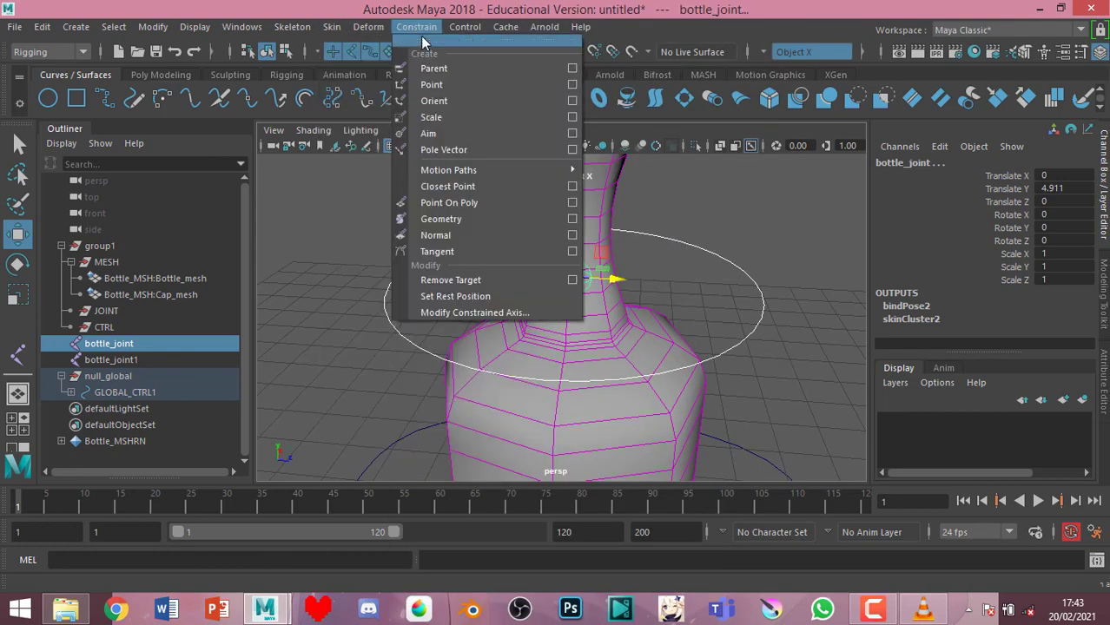
Parent-constrain bottle_joint to BOTTLE_CTRL with Maintain offset kept on
click(571, 69)
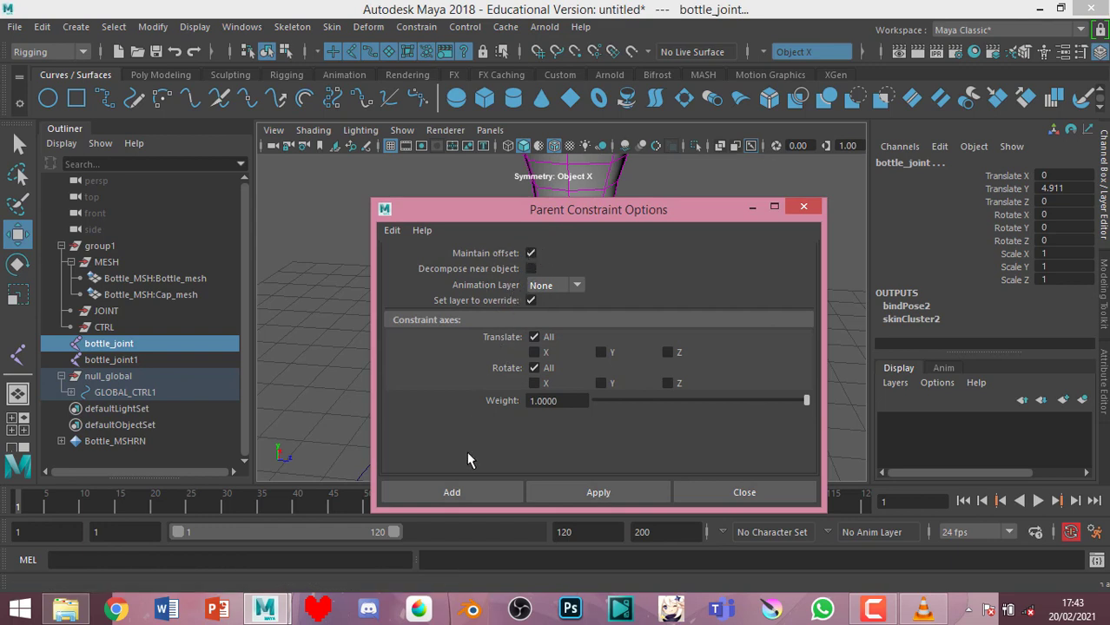
click(497, 492)
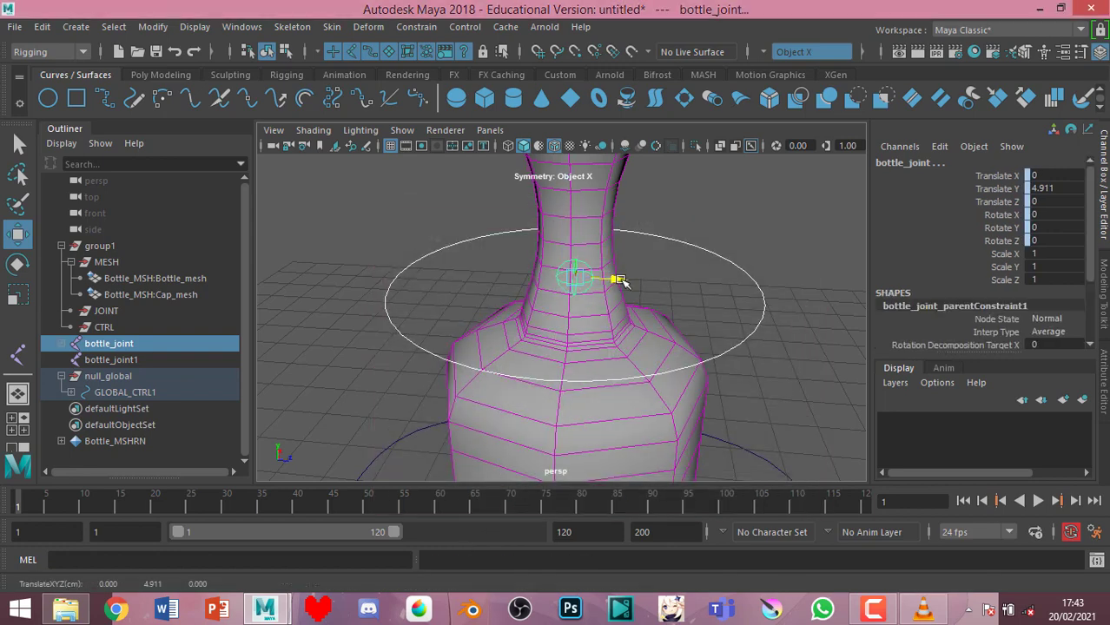
click(747, 220)
scroll(746, 238, down, 2)
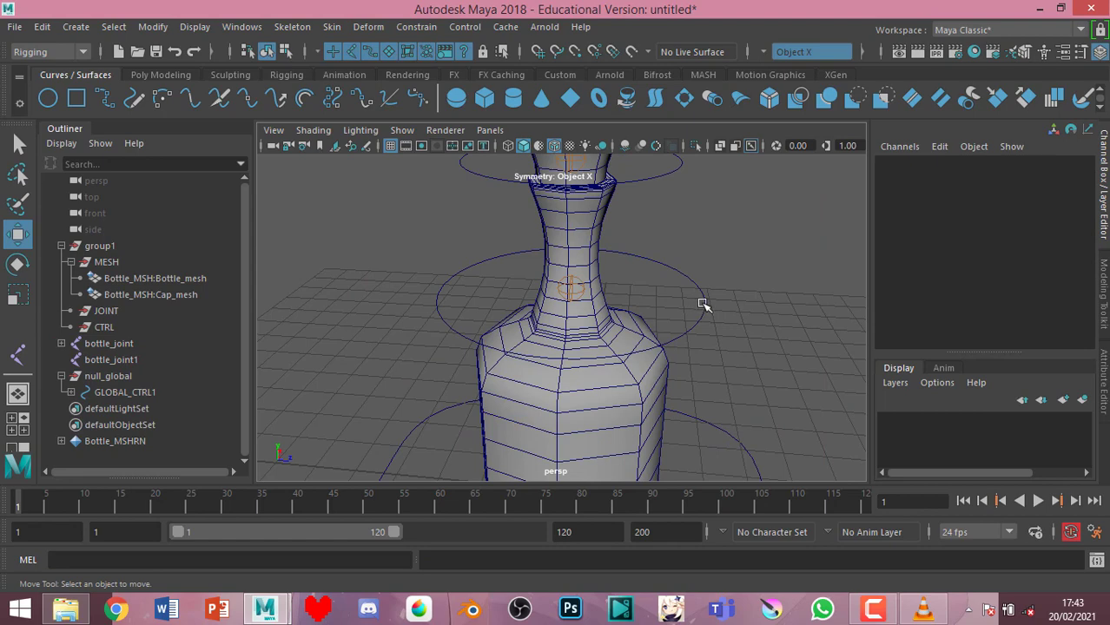
Test-move BOTTLE_CTRL and bottle_joint, including a move along Z, undoing each move
click(703, 304)
drag(613, 295, 501, 295)
key(ctrl+z)
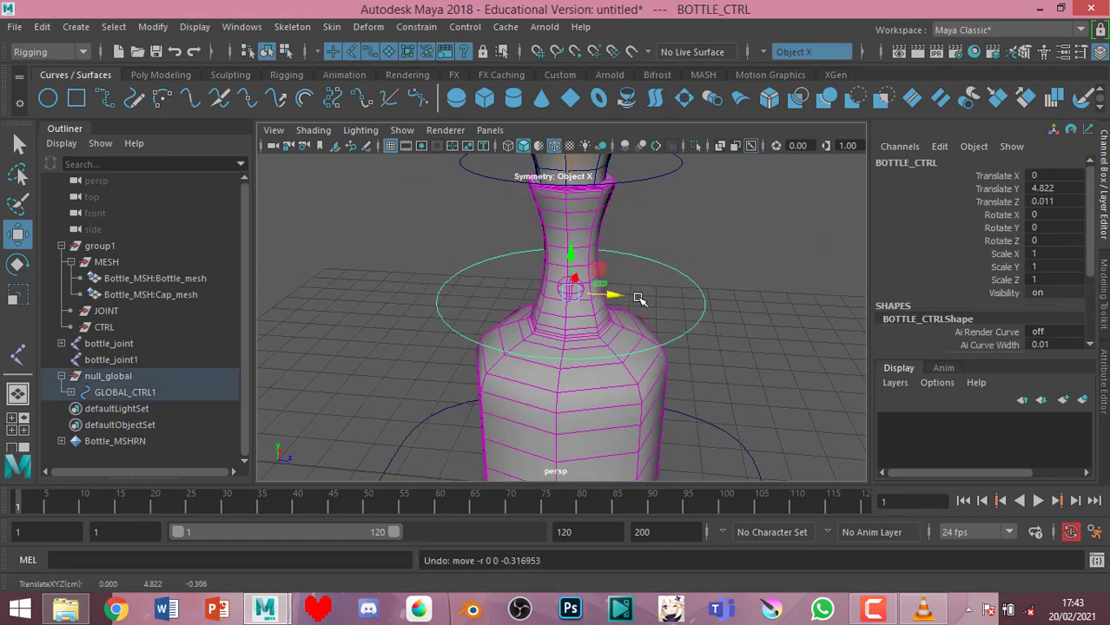
click(757, 217)
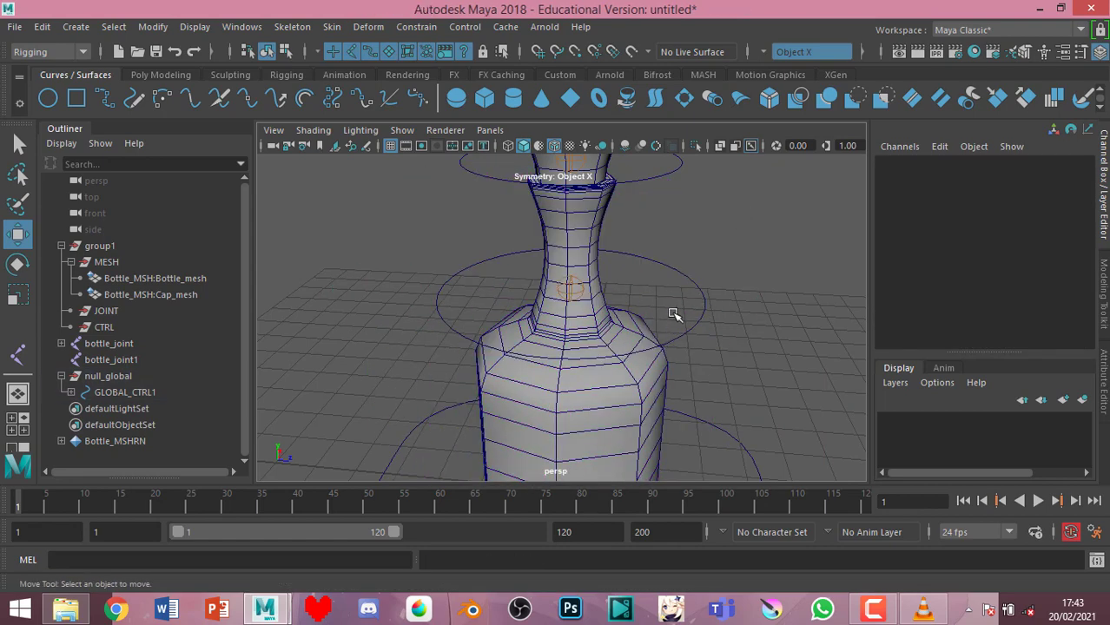
click(575, 286)
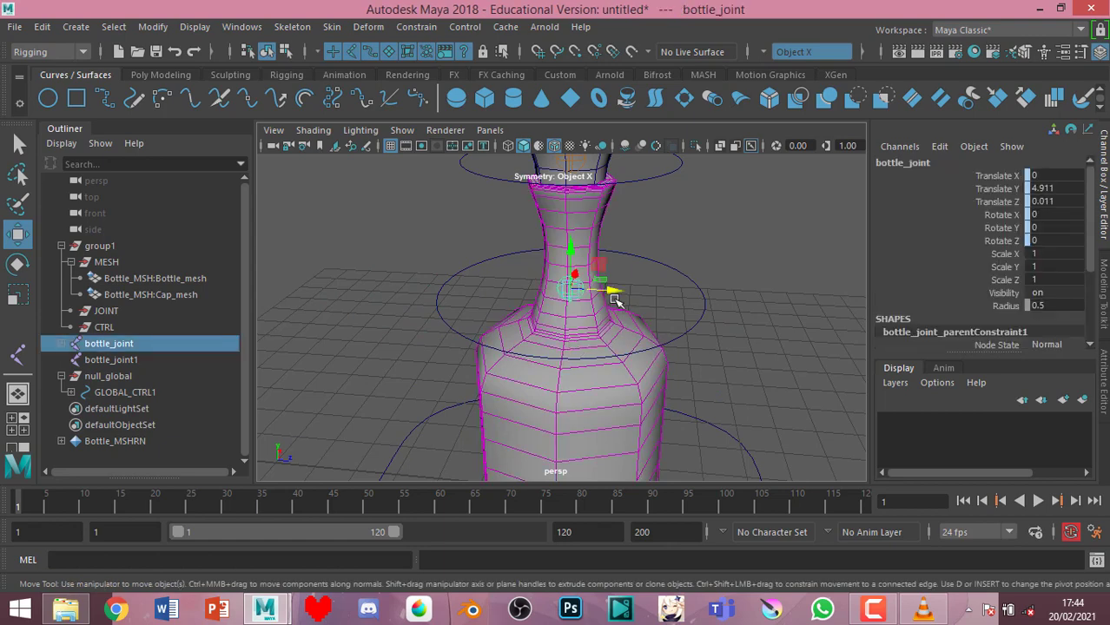
drag(615, 291, 561, 292)
key(ctrl+z)
click(702, 306)
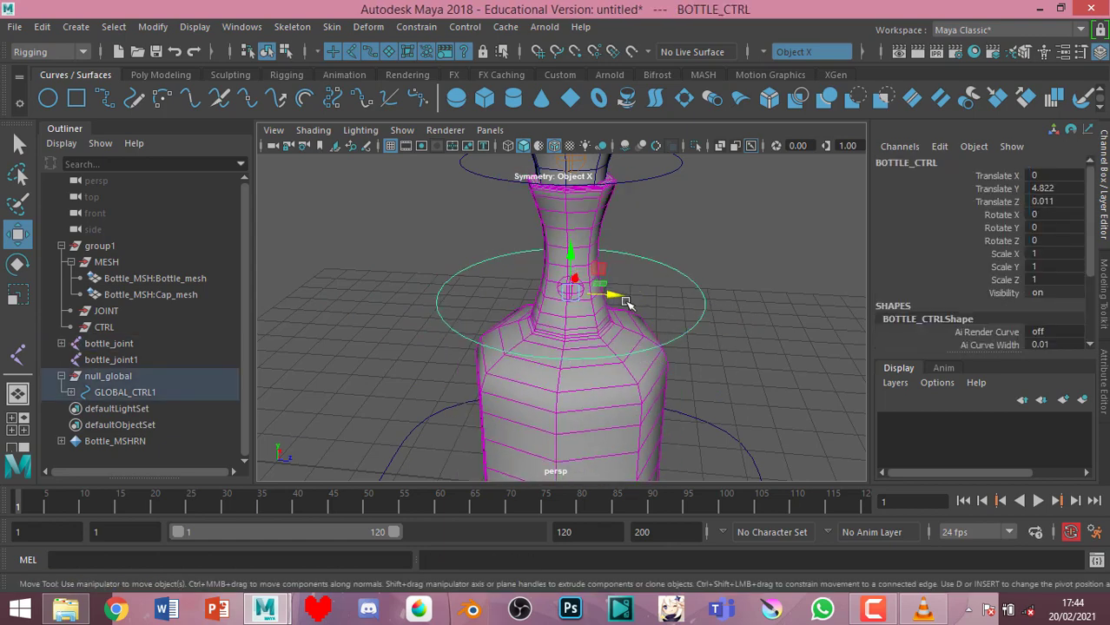
drag(618, 296, 583, 330)
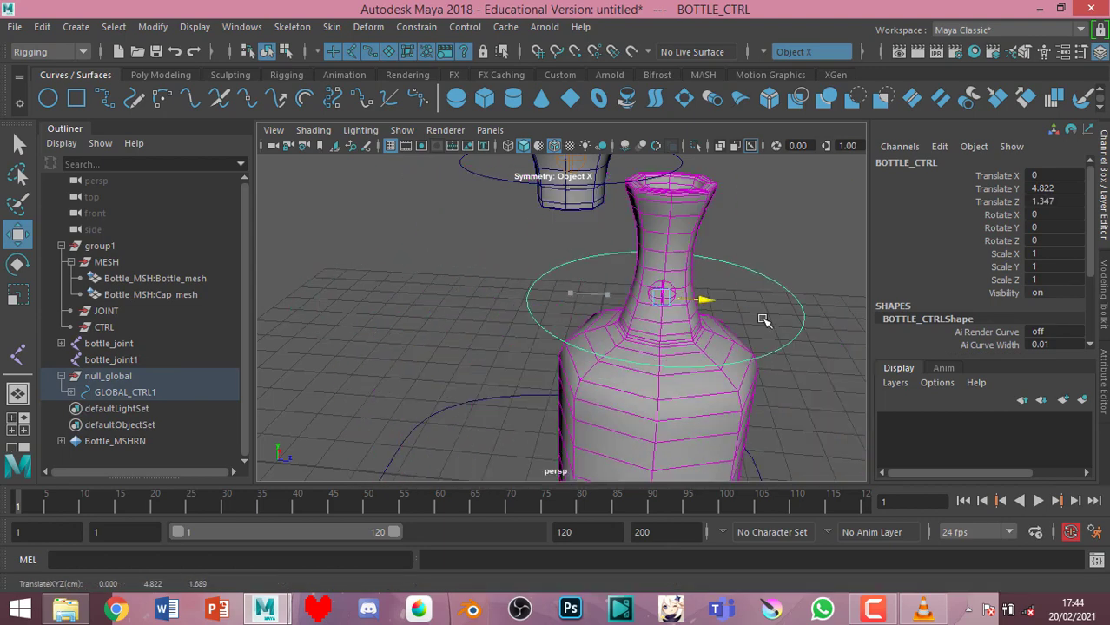
key(ctrl+z)
click(736, 197)
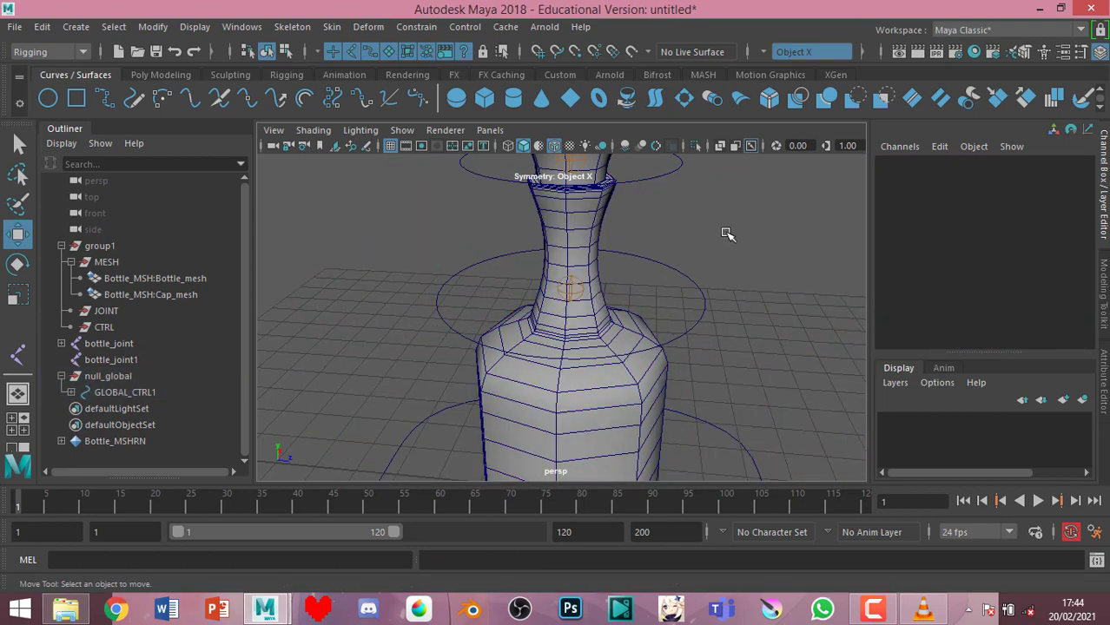
scroll(715, 265, down, 3)
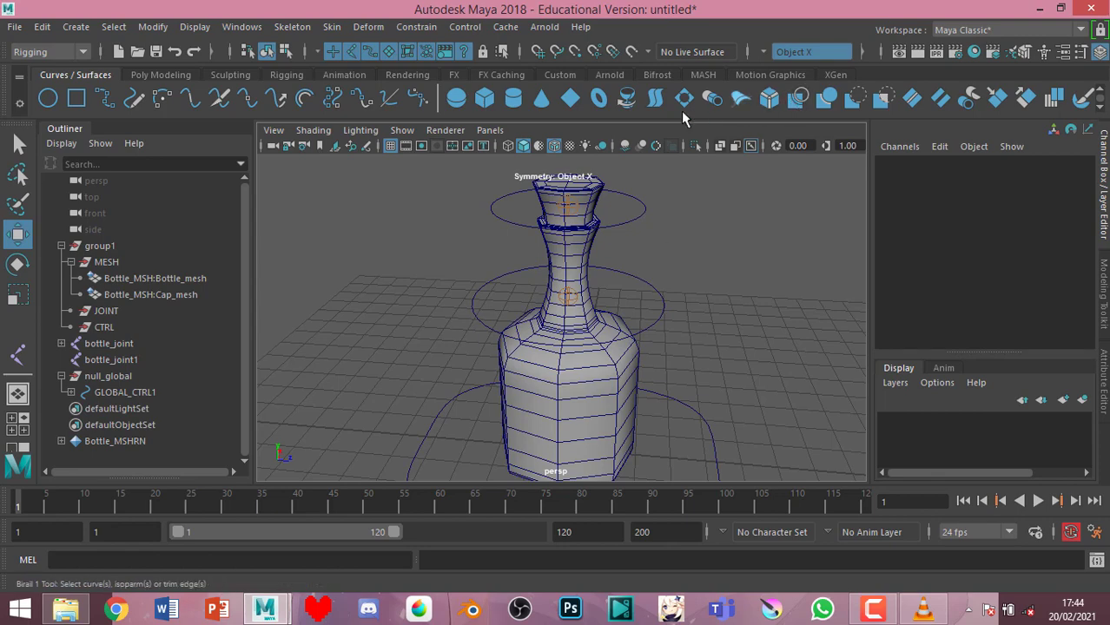
Apply a parent constraint between the cap joint bottle_joint1 and CAP_CTRL
alt+drag(614, 231, 591, 224)
click(565, 212)
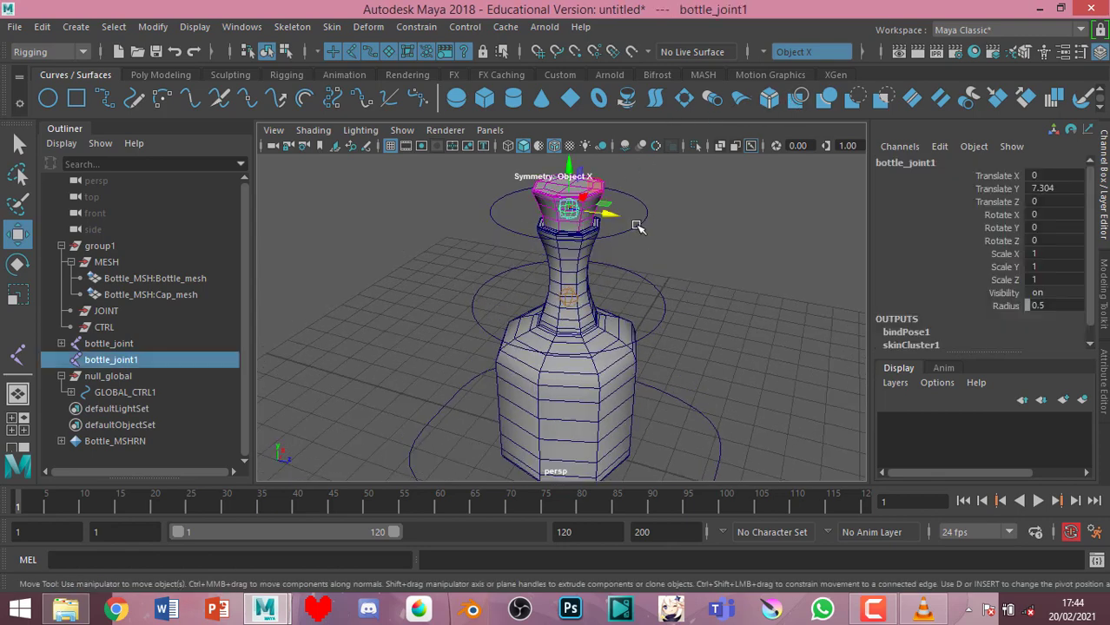
click(642, 217)
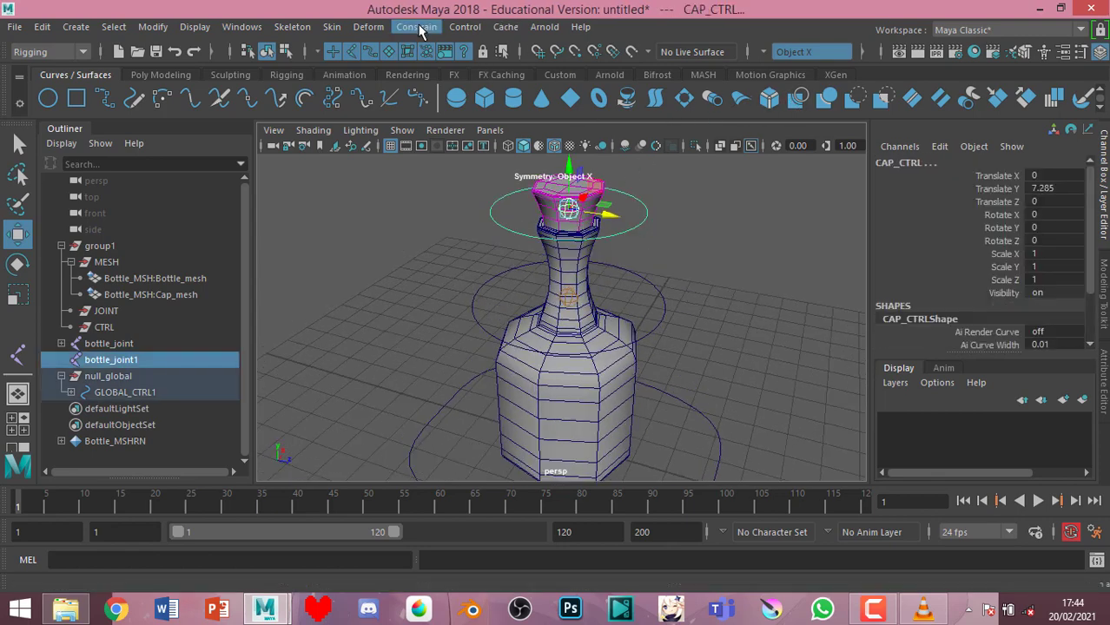
click(476, 26)
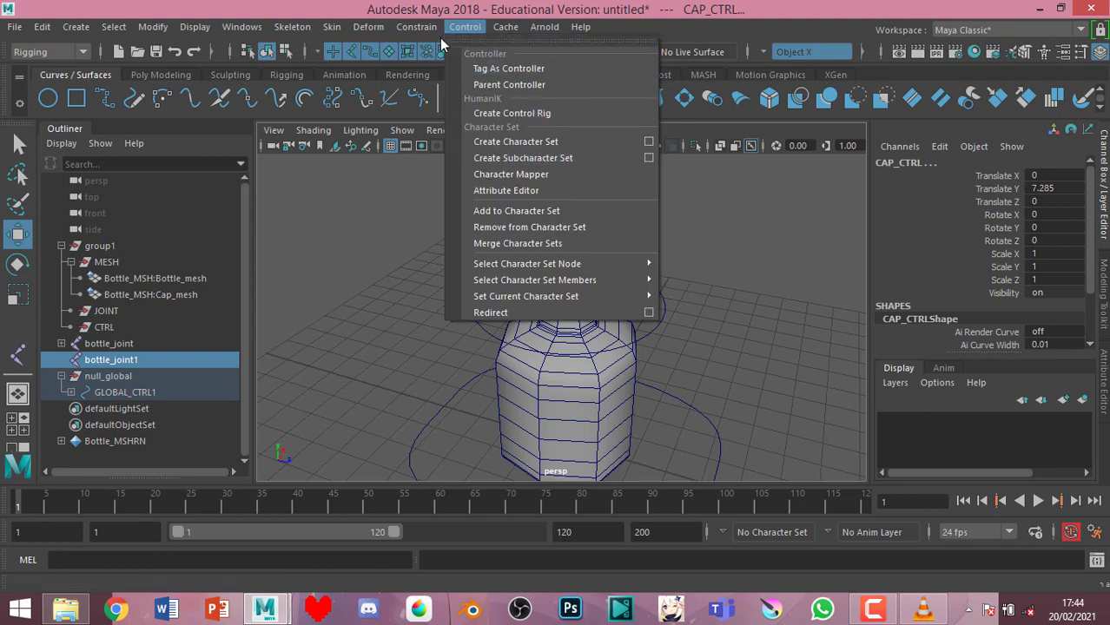
click(434, 67)
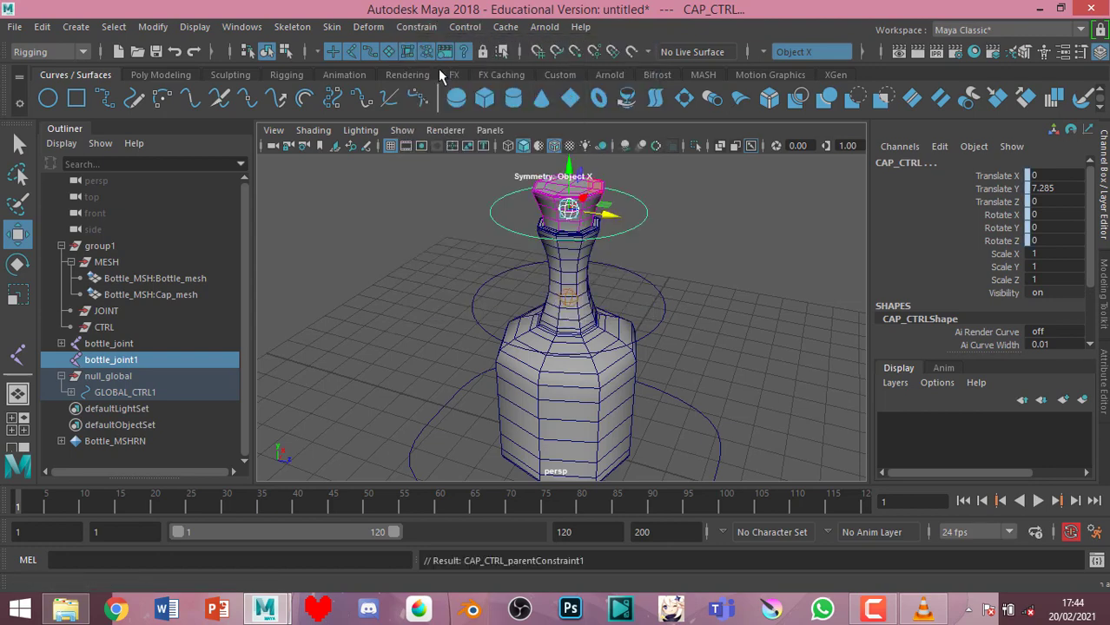
click(739, 224)
scroll(739, 223, down, 5)
scroll(739, 223, up, 6)
scroll(737, 252, down, 2)
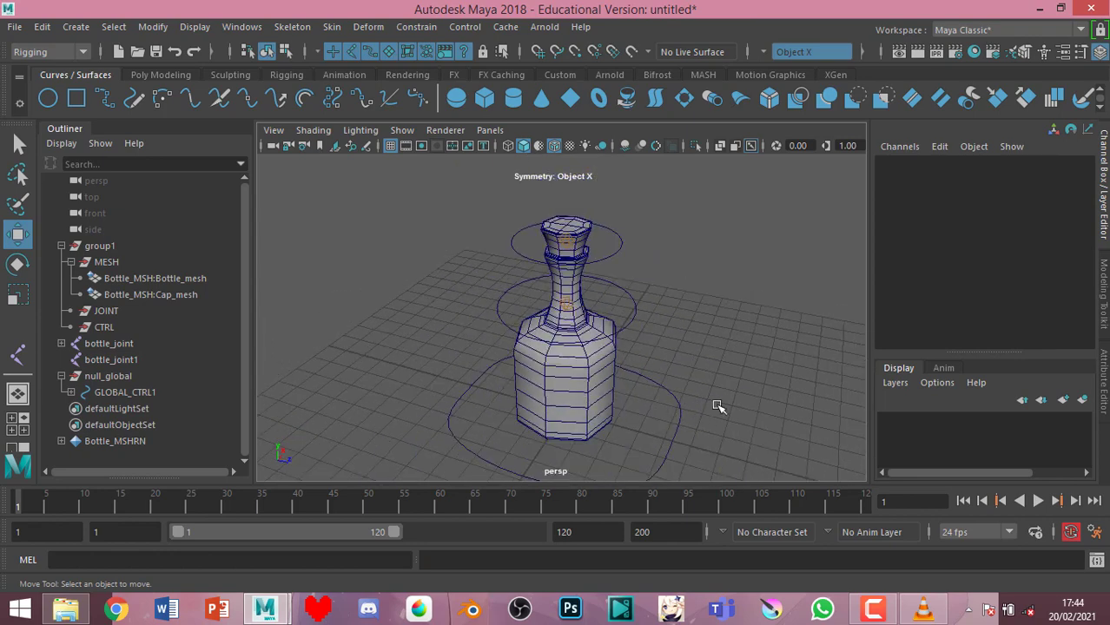
Test-move GLOBAL_CTRL1 and the cap control, undoing each move
click(679, 408)
drag(604, 422, 589, 416)
key(ctrl+z)
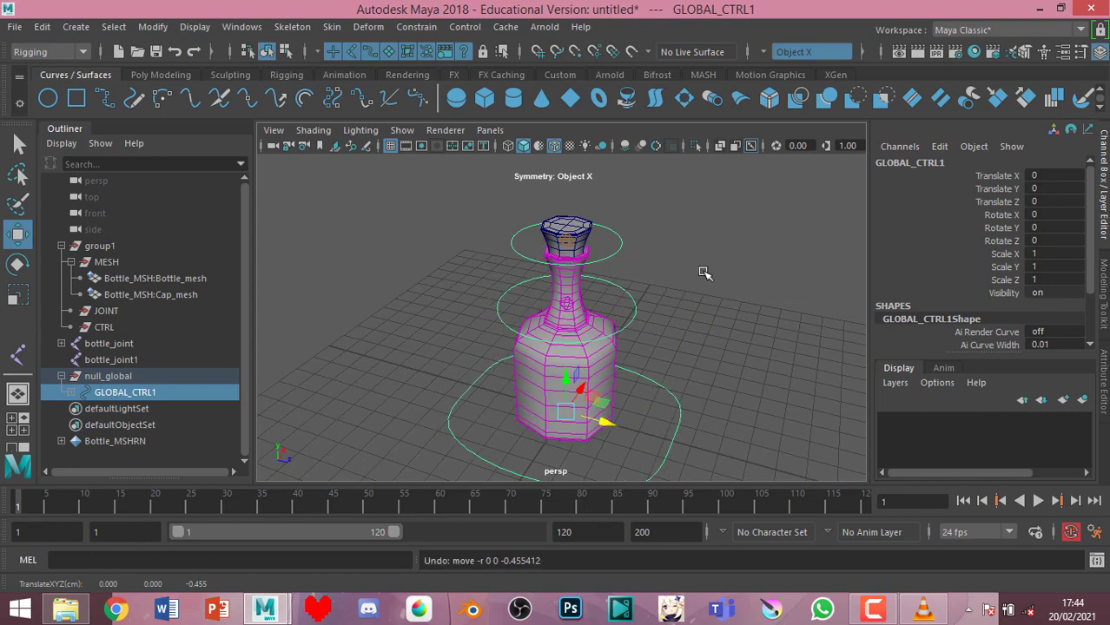
click(721, 244)
click(604, 258)
drag(602, 243, 626, 243)
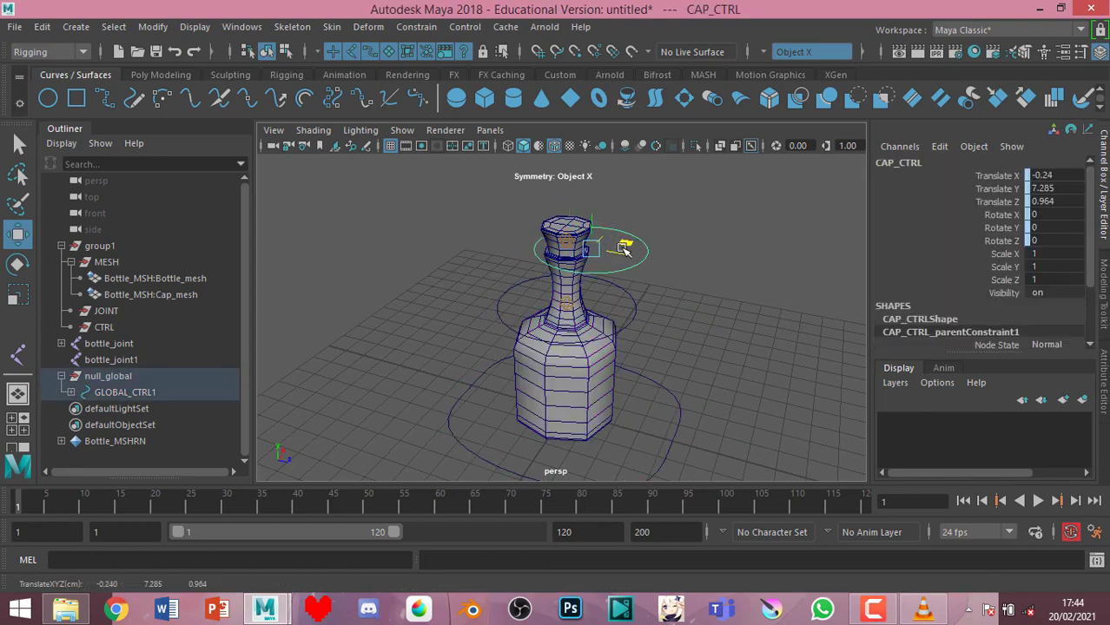
key(ctrl+z)
Reselect CAP_CTRL and then bottle_joint1, ready for another constraint
click(737, 219)
click(565, 247)
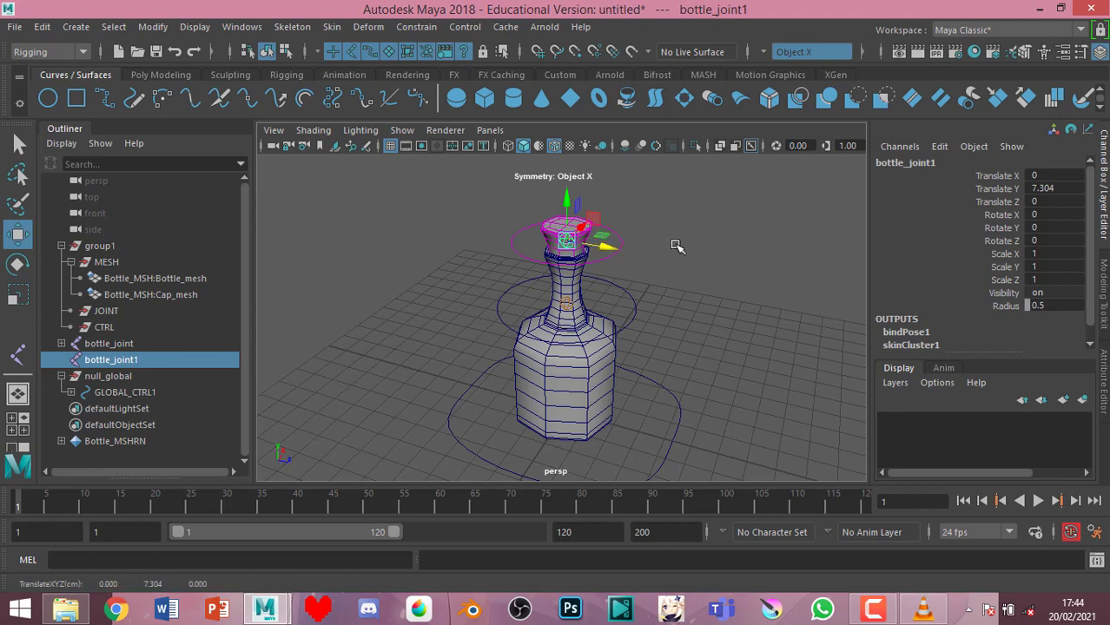
click(641, 251)
click(619, 248)
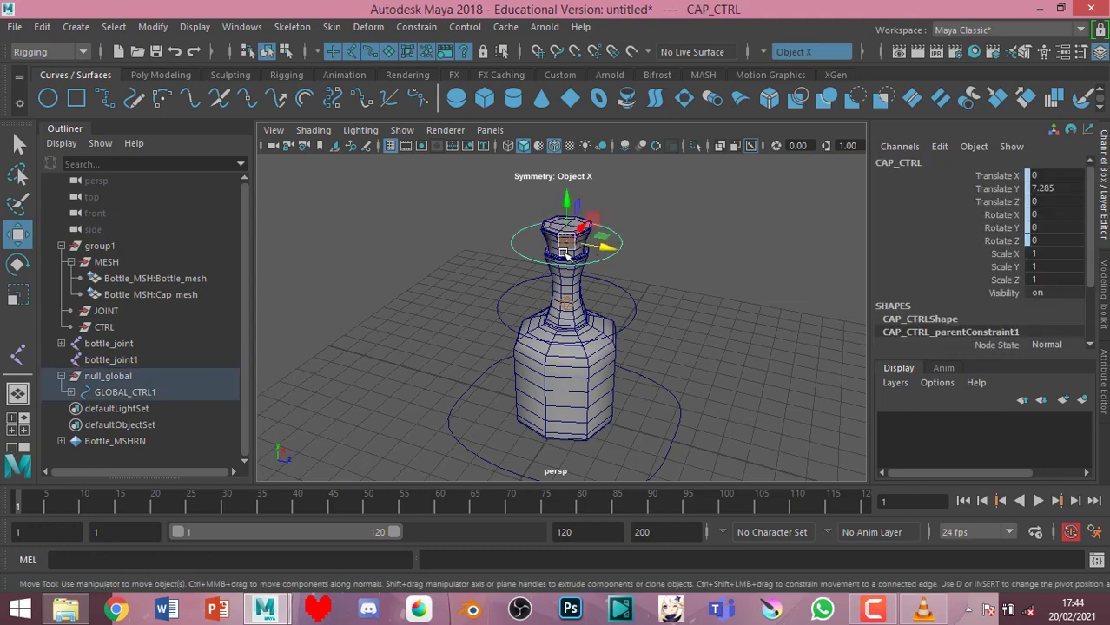
scroll(558, 252, up, 3)
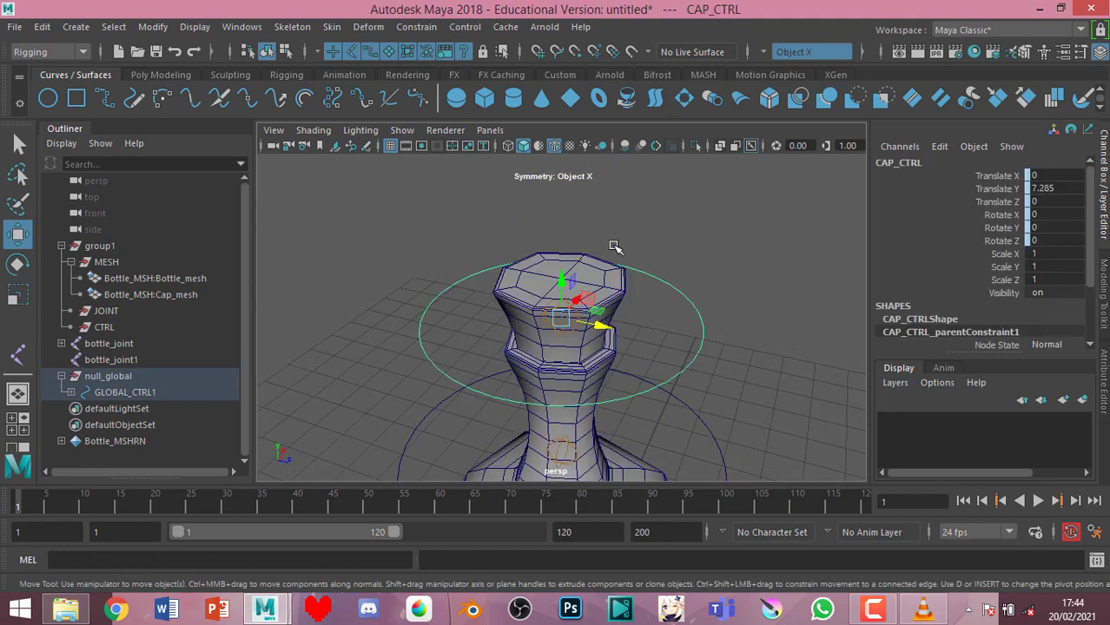
click(533, 329)
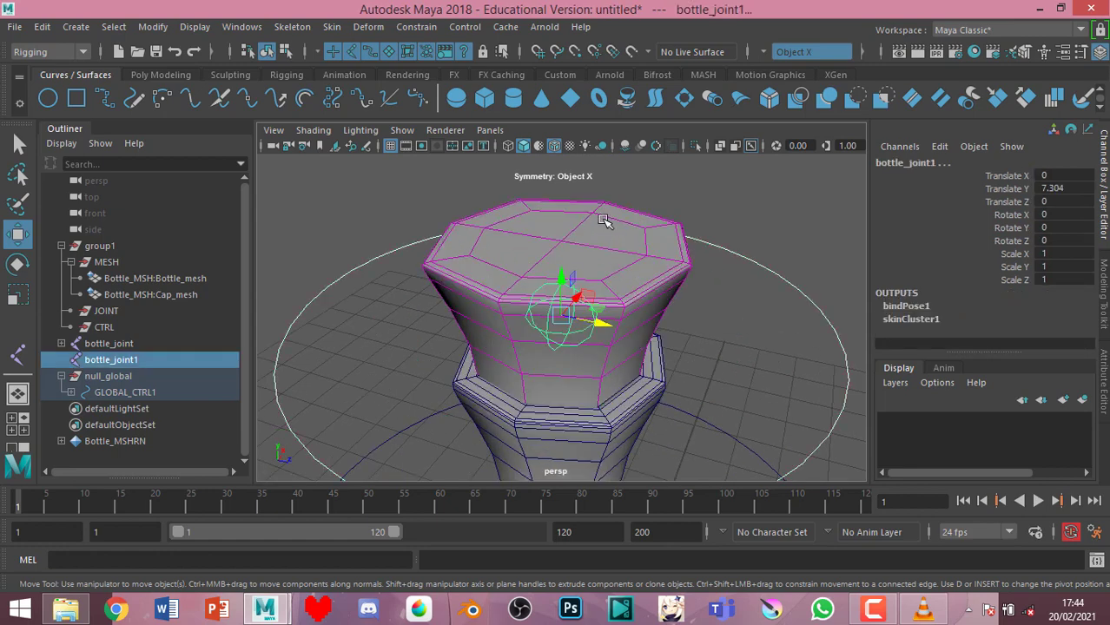
scroll(533, 329, down, 2)
click(465, 27)
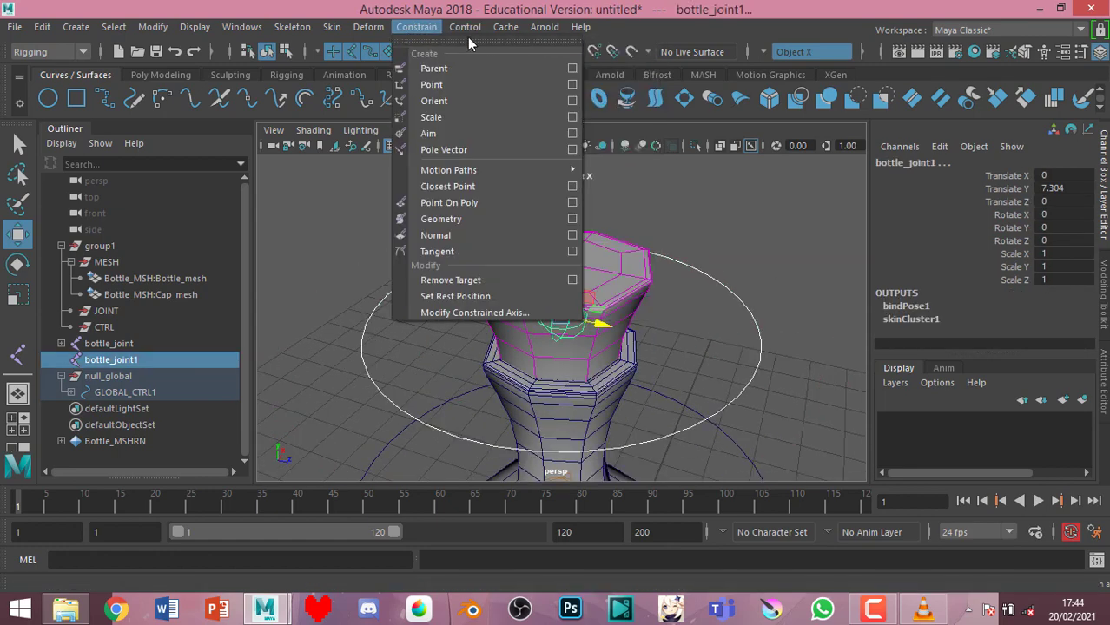
click(457, 73)
click(773, 193)
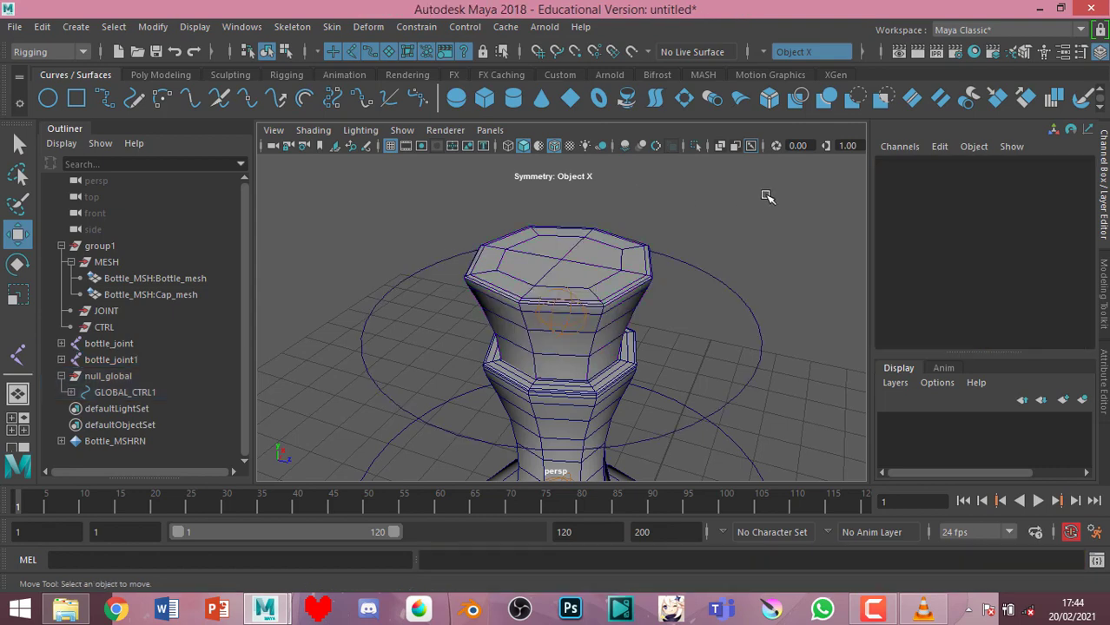
scroll(673, 288, down, 2)
click(584, 324)
click(666, 335)
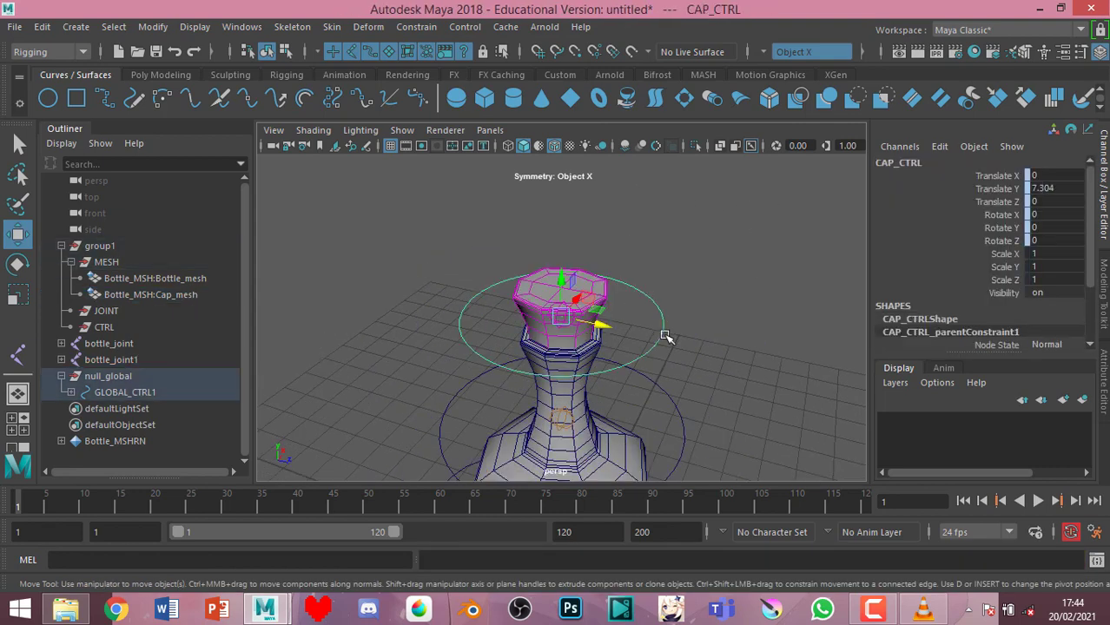
mouse_move(600, 328)
mouse_down()
mouse_move(580, 342)
mouse_move(658, 324)
mouse_up()
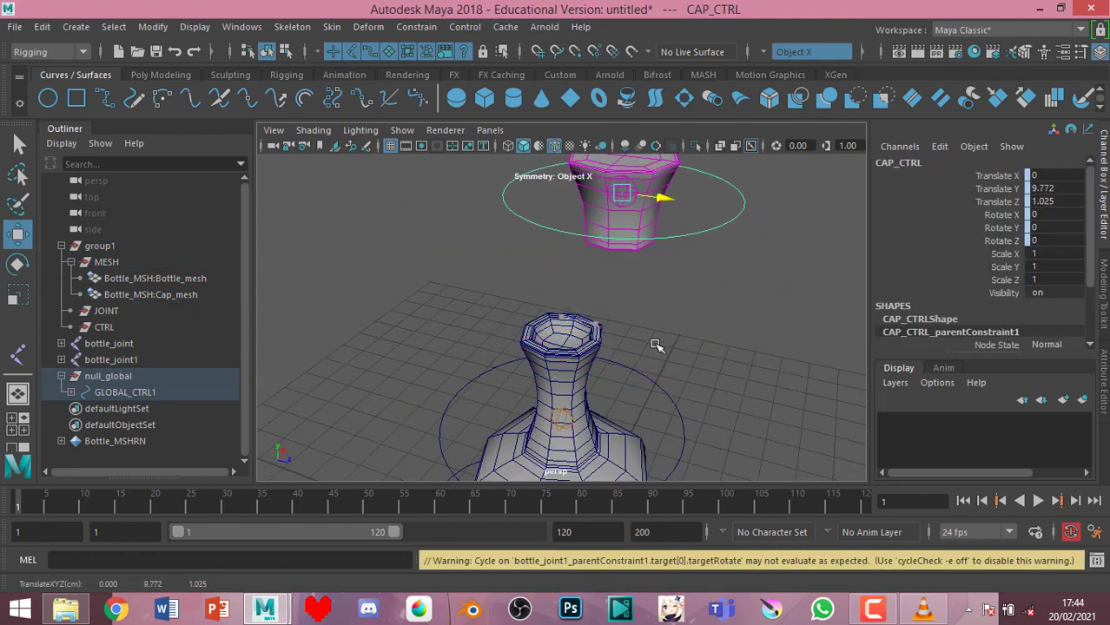
key(ctrl+z)
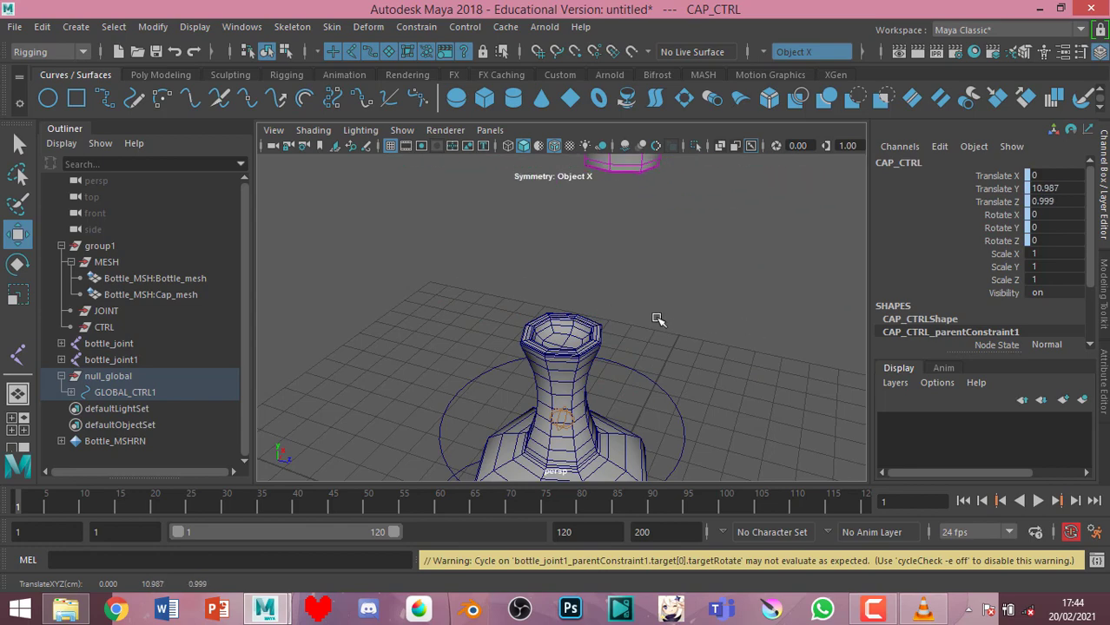
key(ctrl+z)
key(ctrl+z)
key(ctrl+z)
key(ctrl+z)
key(ctrl+z)
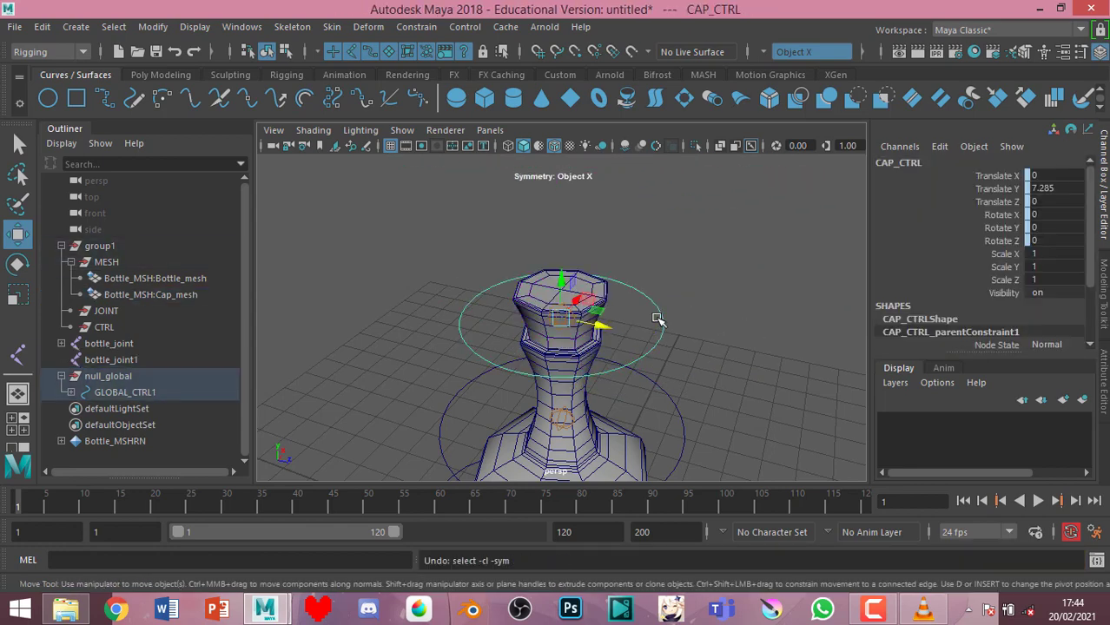
key(ctrl+z)
key(ctrl+z)
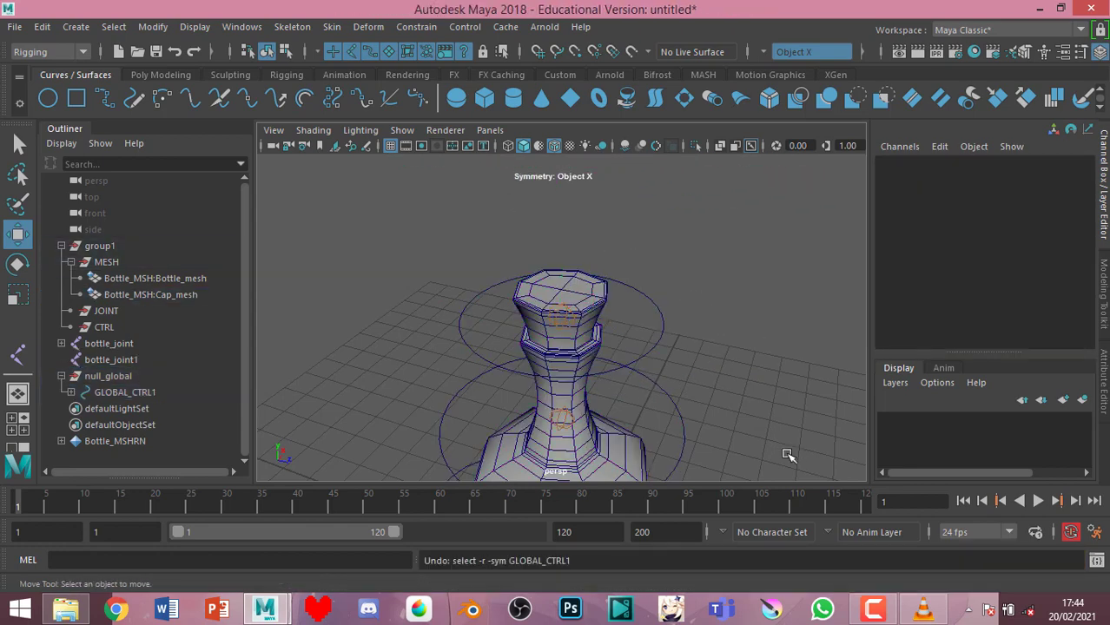
click(685, 447)
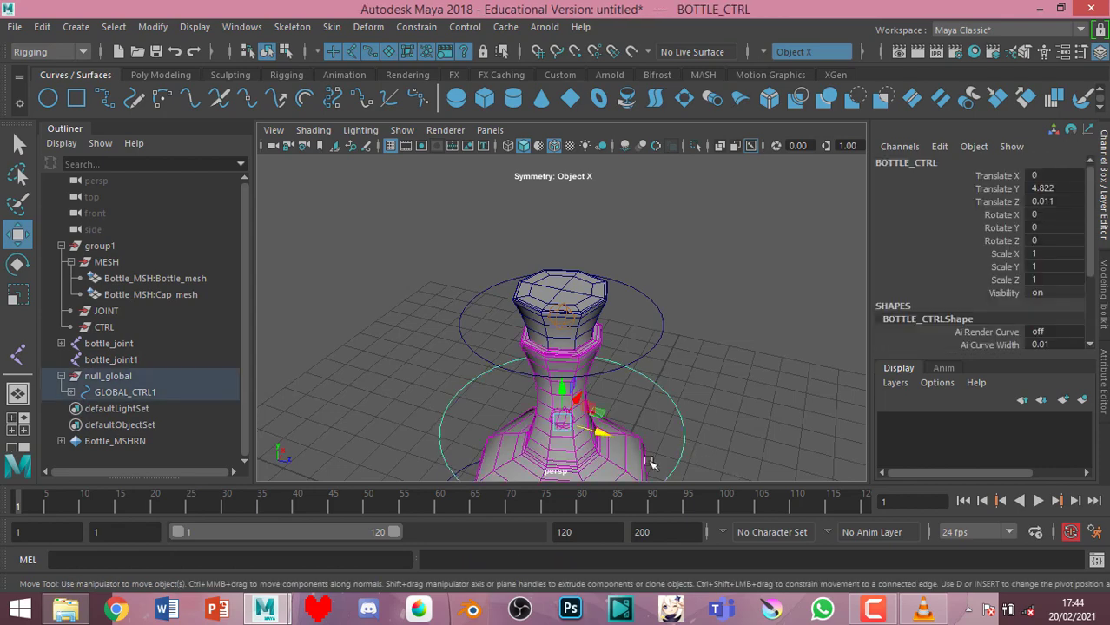
click(608, 442)
click(682, 434)
drag(602, 436, 565, 441)
key(ctrl+z)
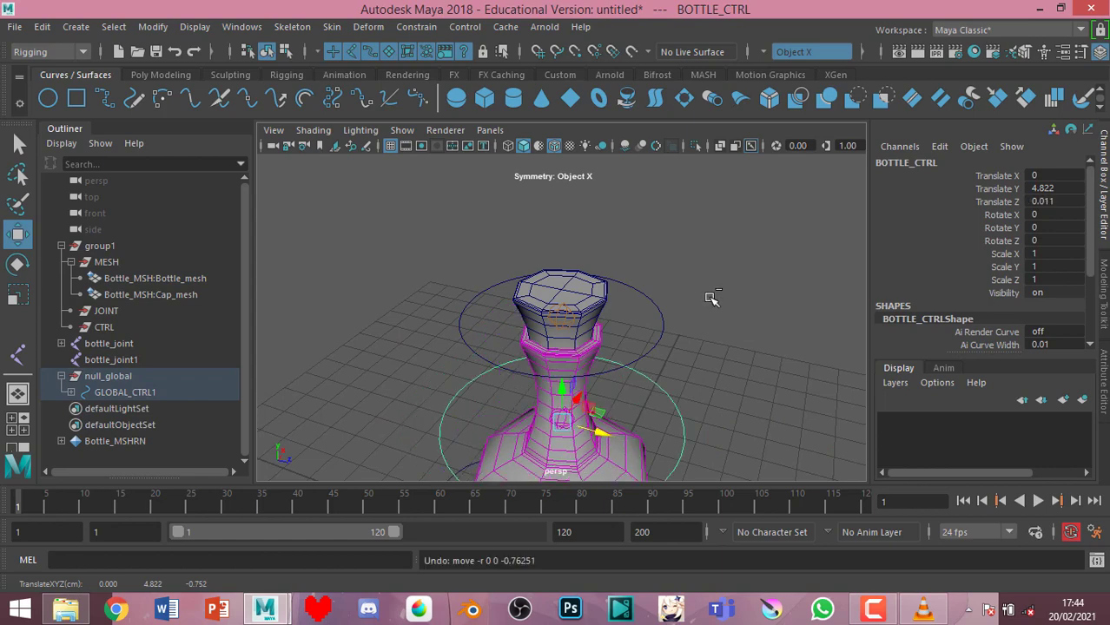
click(618, 272)
click(562, 317)
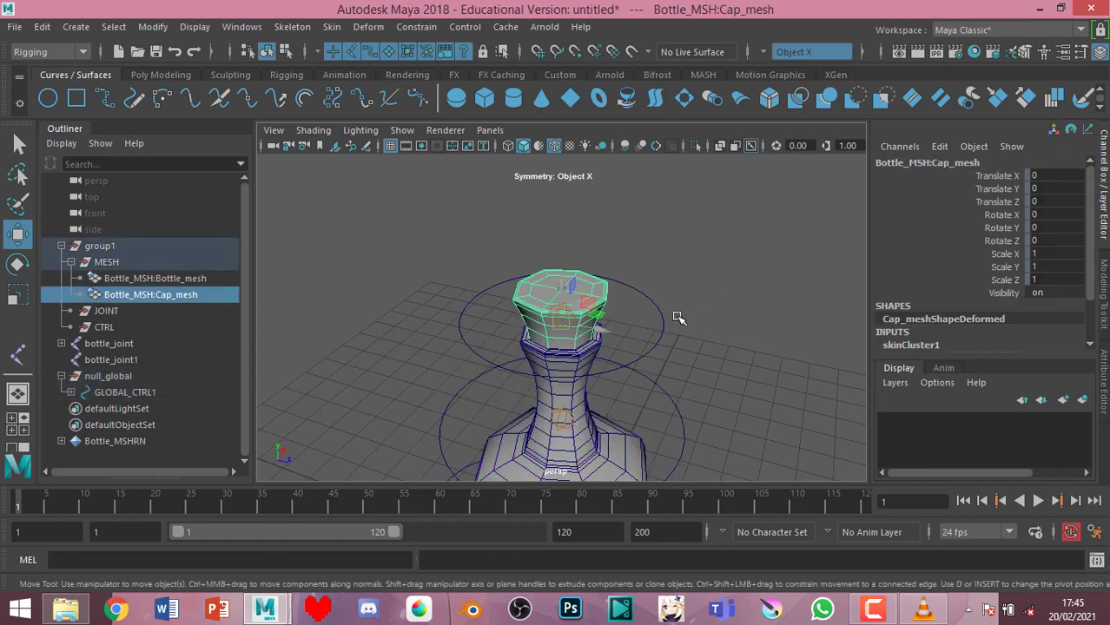
Test-move the cap joint bottle_joint1 aside and undo it
click(663, 321)
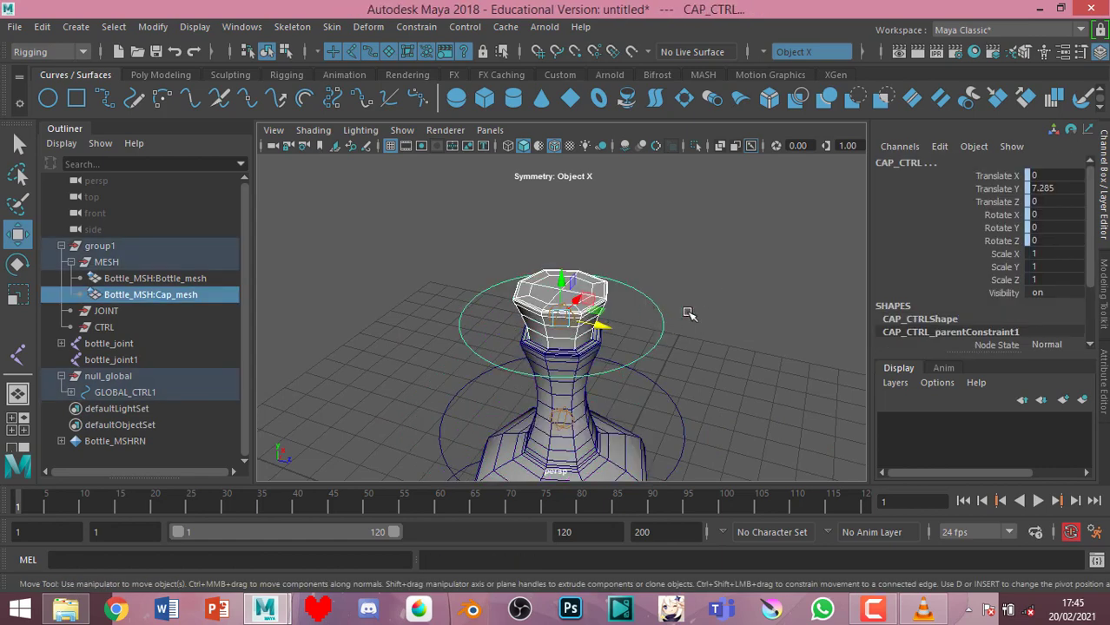
click(689, 313)
click(563, 324)
drag(596, 321, 483, 314)
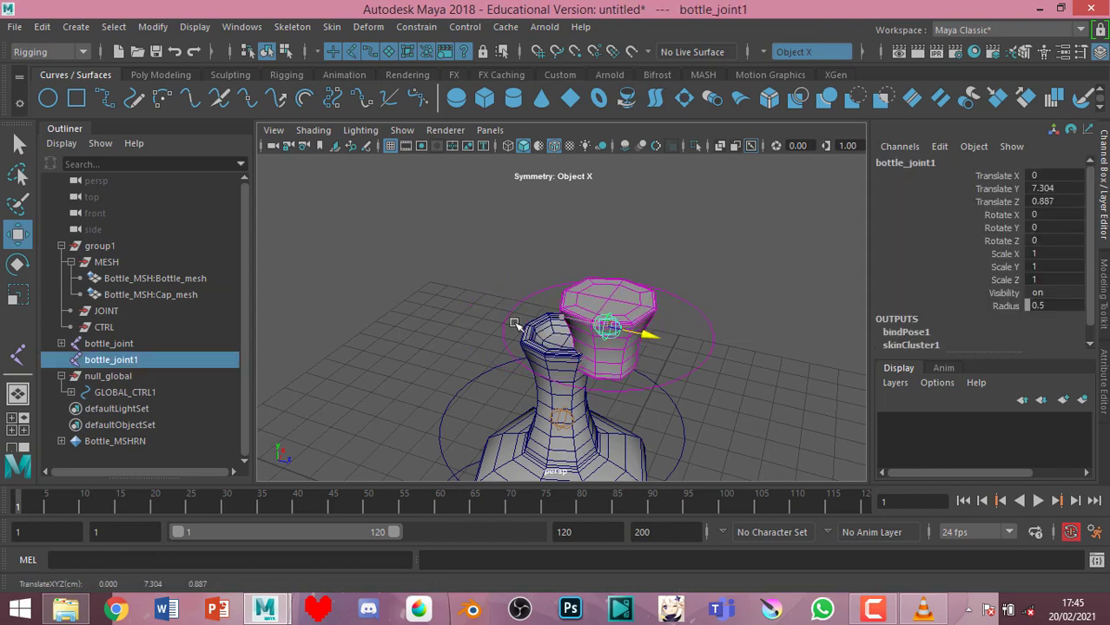
key(ctrl+z)
Select CAP_CTRL and undo back through several earlier selections
click(654, 311)
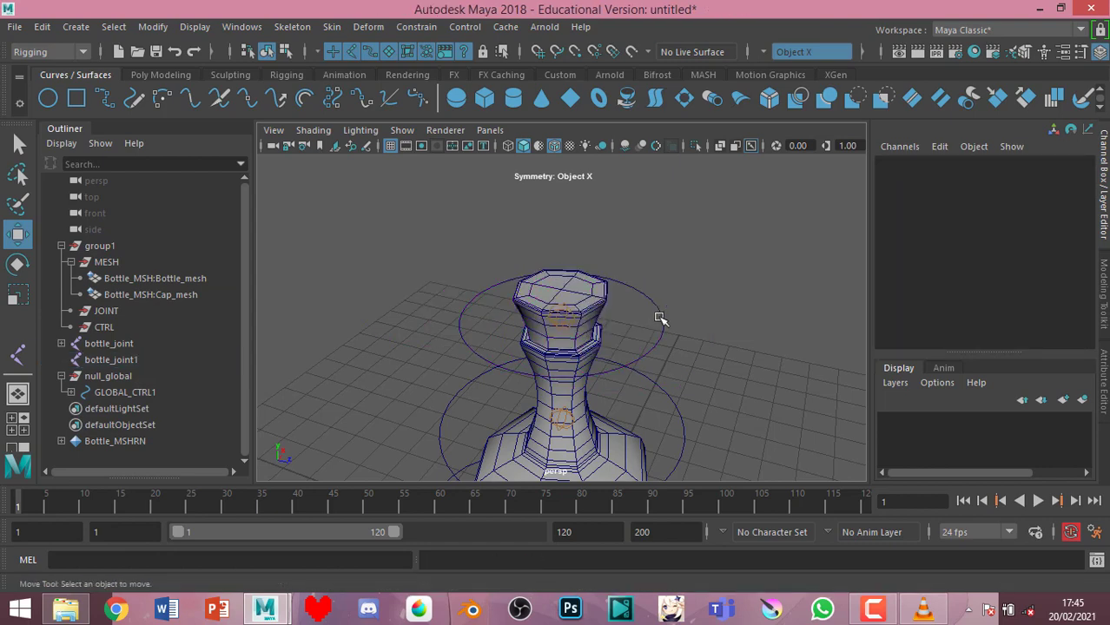
click(656, 315)
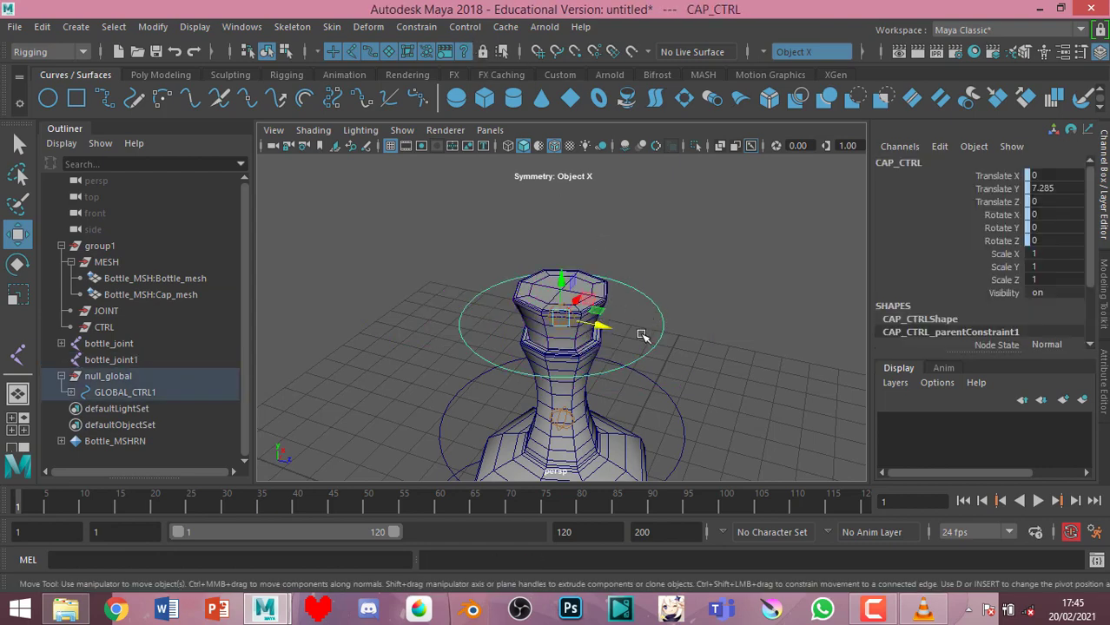
key(ctrl+z)
key(ctrl+z)
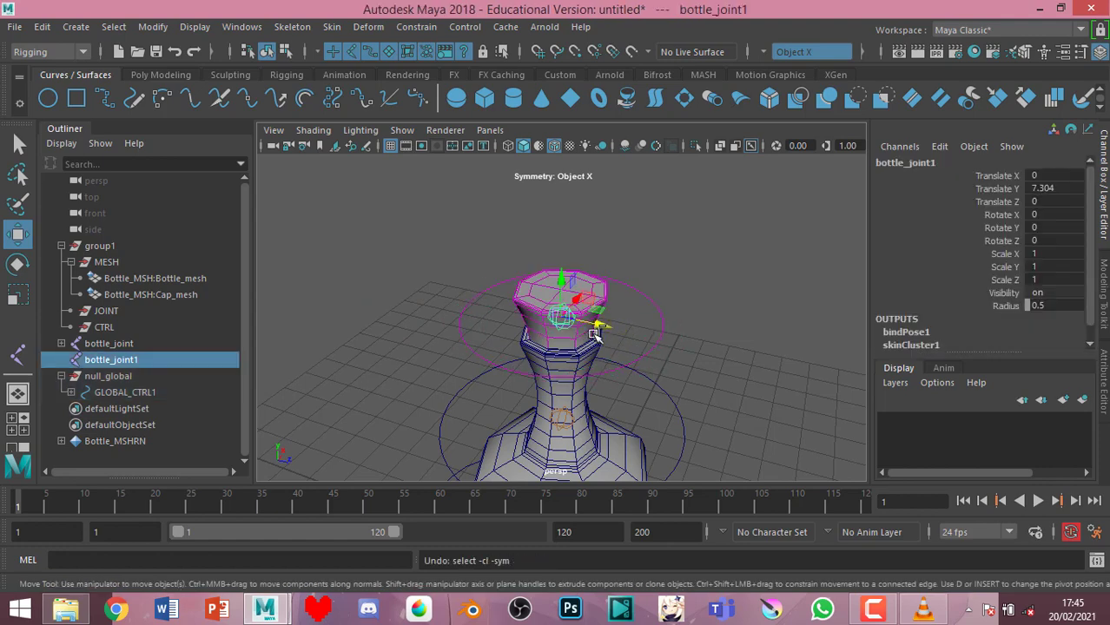
key(ctrl+z)
key(ctrl+z)
key(ctrl+z)
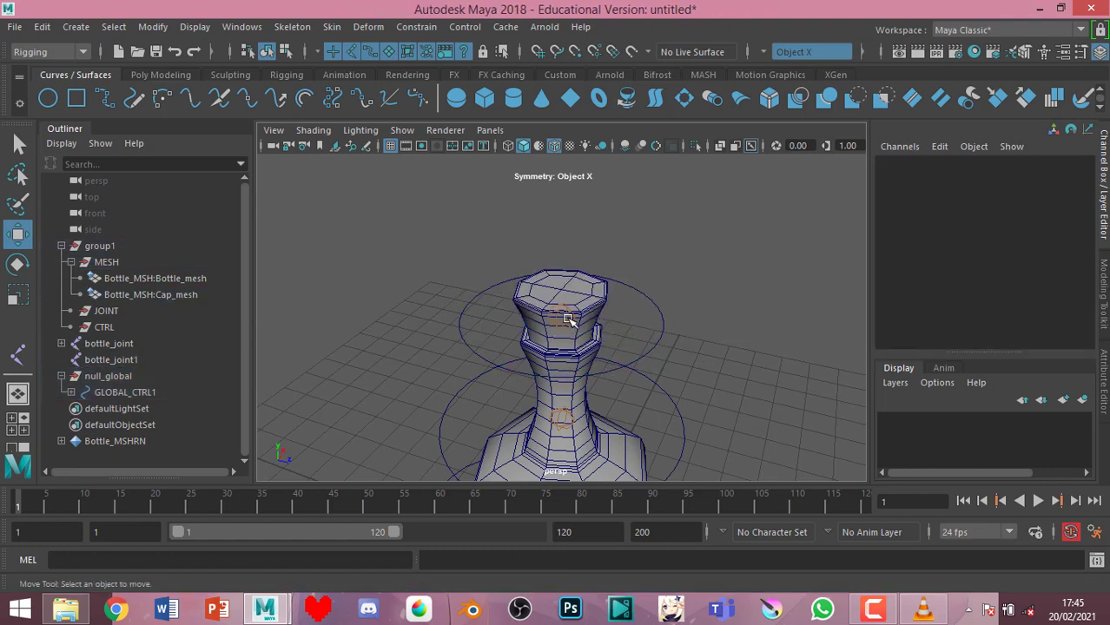
key(ctrl+z)
key(ctrl+z)
key(ctrl+z)
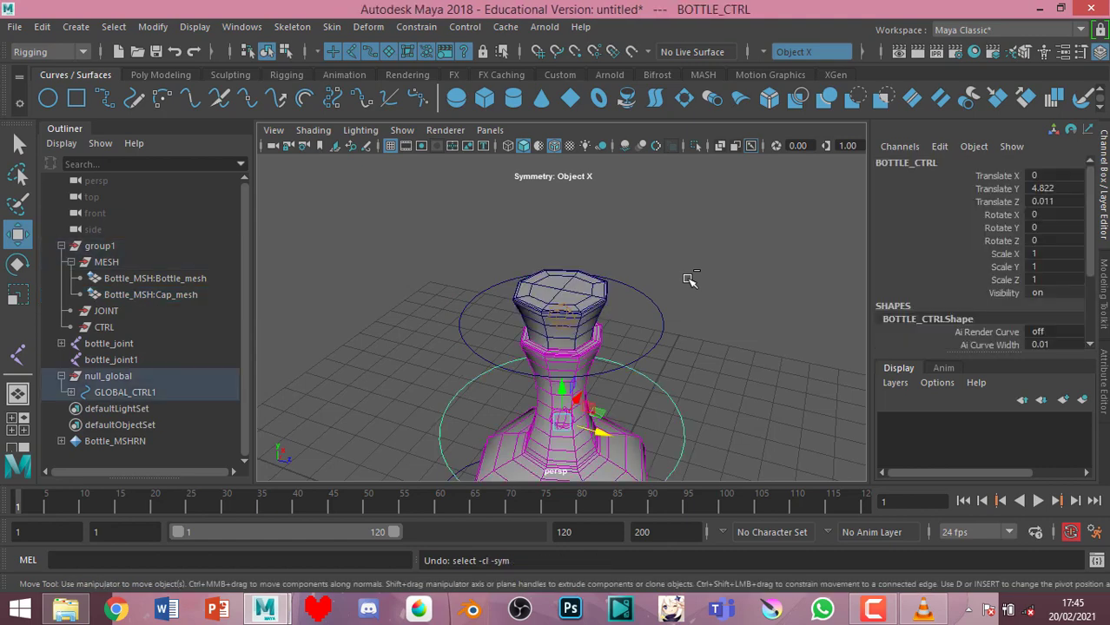
key(ctrl+z)
key(ctrl+z)
key(ctrl+z)
key(ctrl+z)
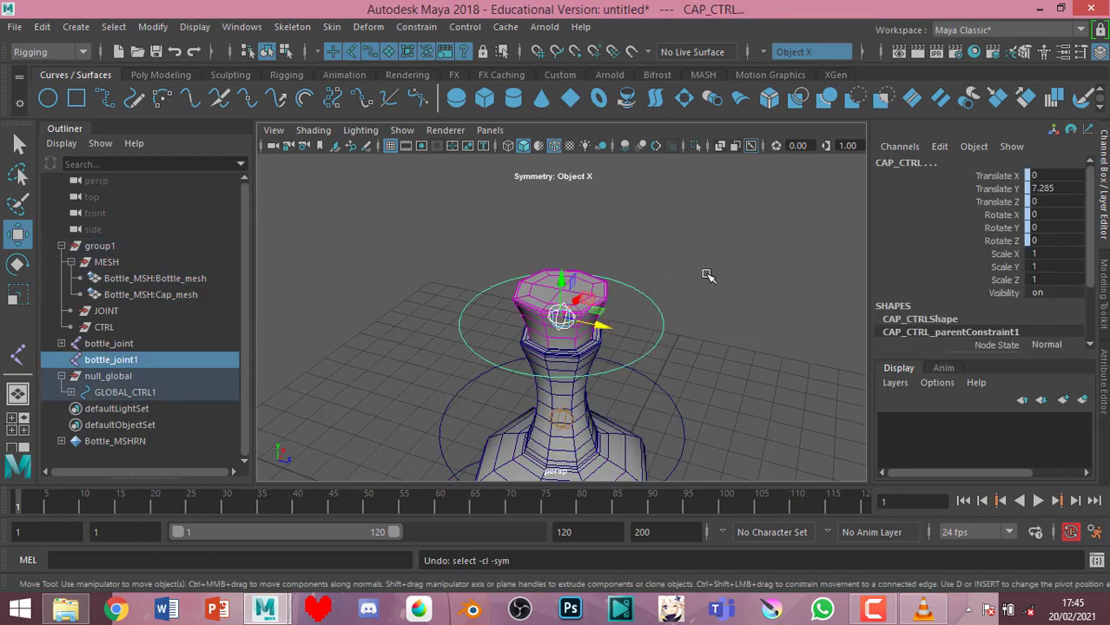
Check the bottle mesh, body joint and cap joint, viewing the bottle from lower
click(662, 331)
click(573, 432)
click(571, 424)
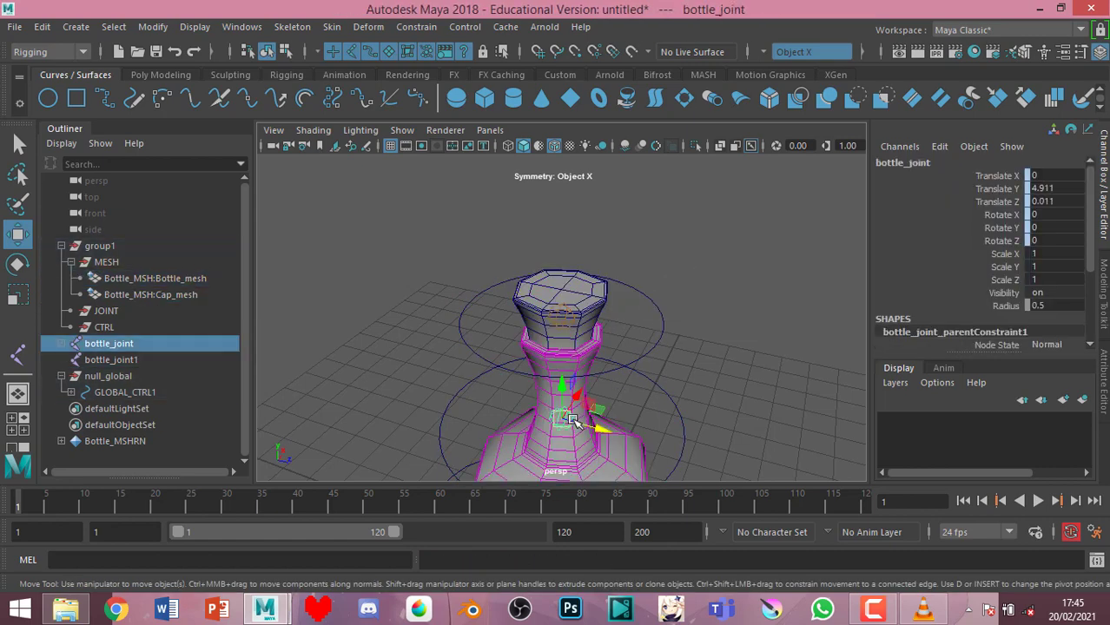
click(714, 355)
click(561, 316)
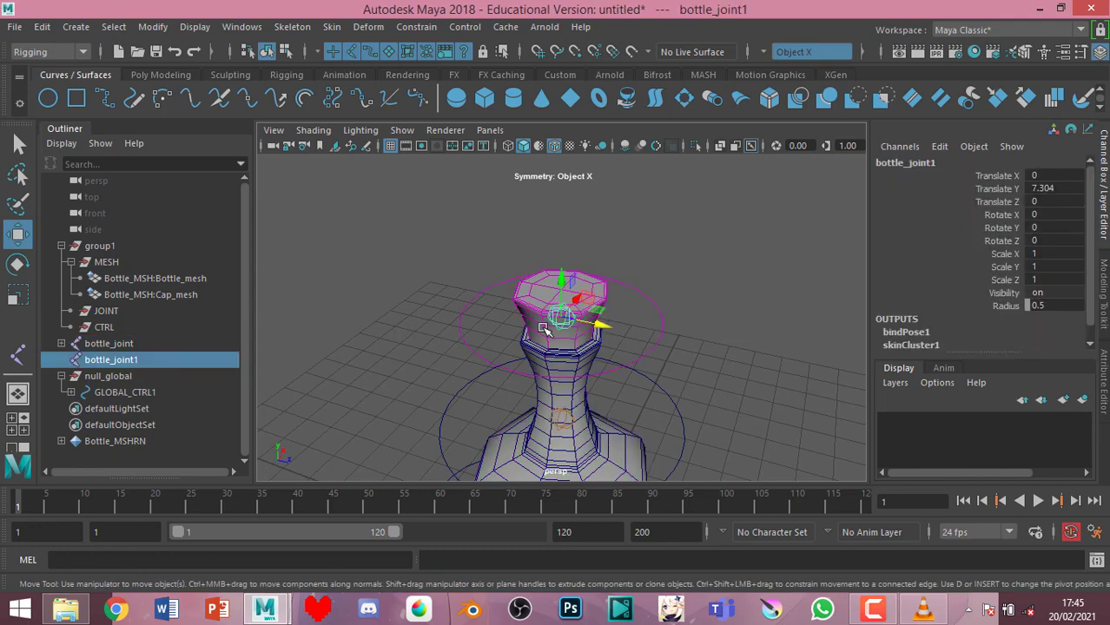
scroll(619, 324, down, 3)
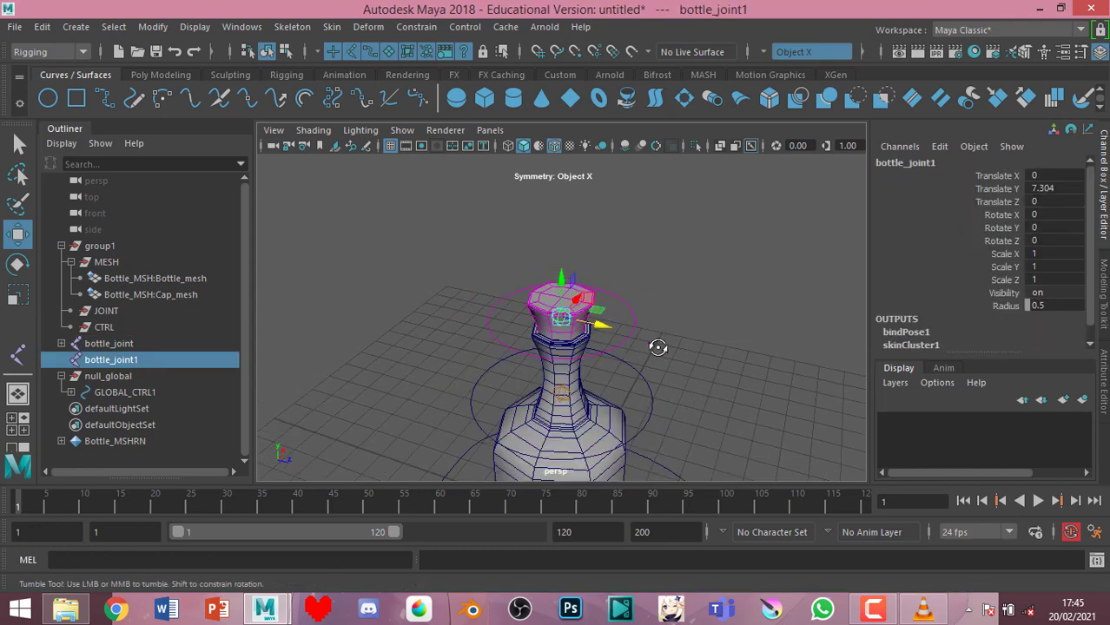
mouse_move(655, 341)
alt+mouse_down()
mouse_move(711, 376)
mouse_move(633, 343)
alt+mouse_up()
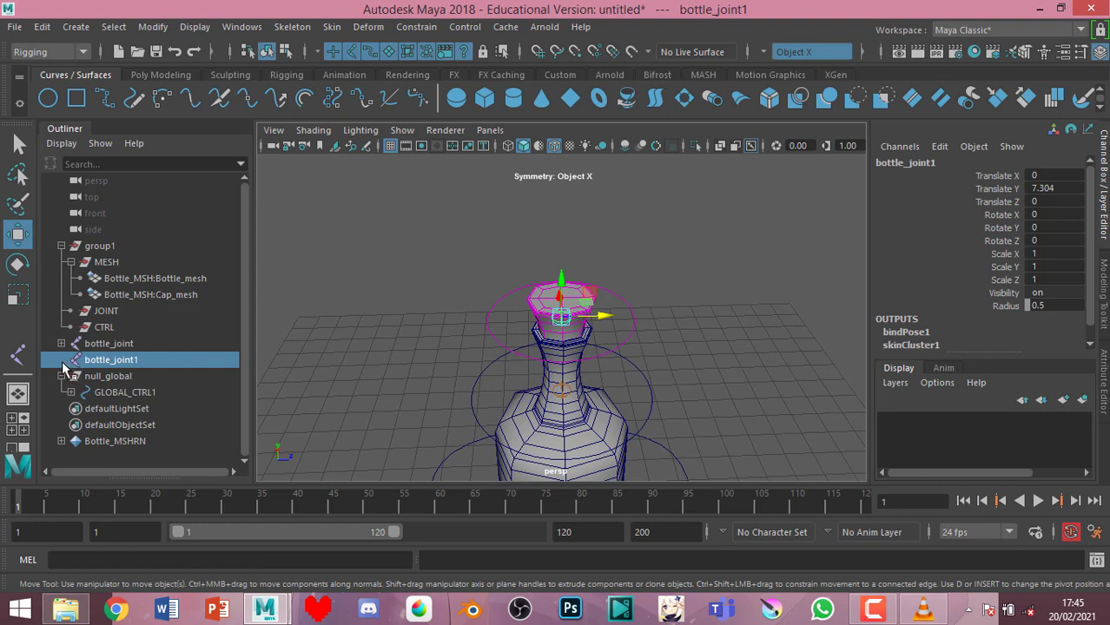
Test-move the bottle sideways with BOTTLE_CTRL, then reselect CAP_CTRL
click(155, 344)
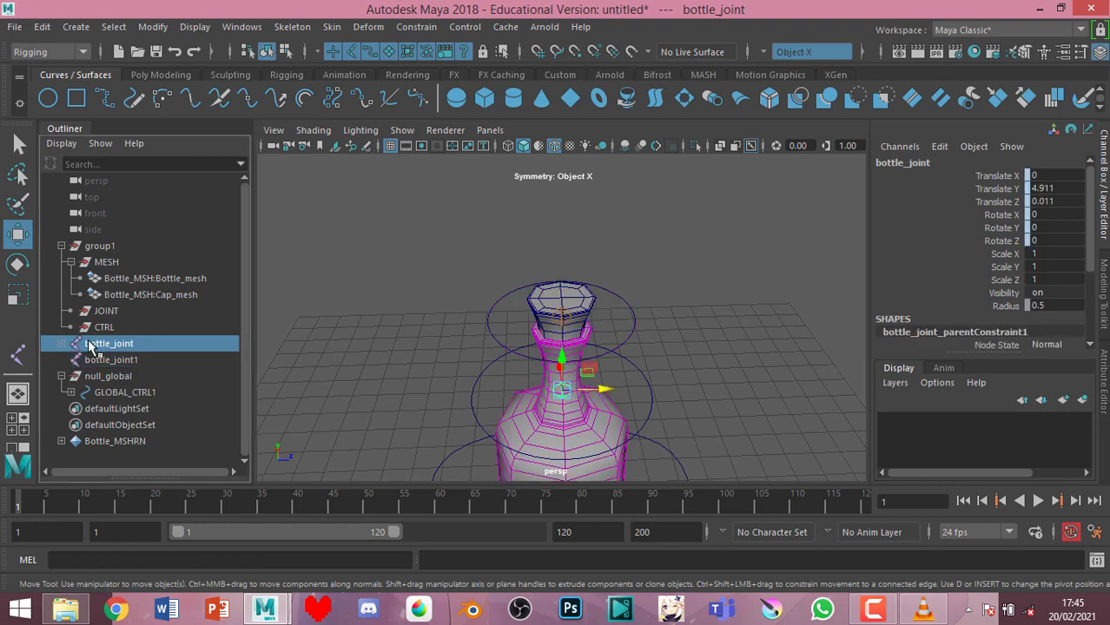
click(657, 392)
middle_drag(657, 392, 687, 371)
click(702, 260)
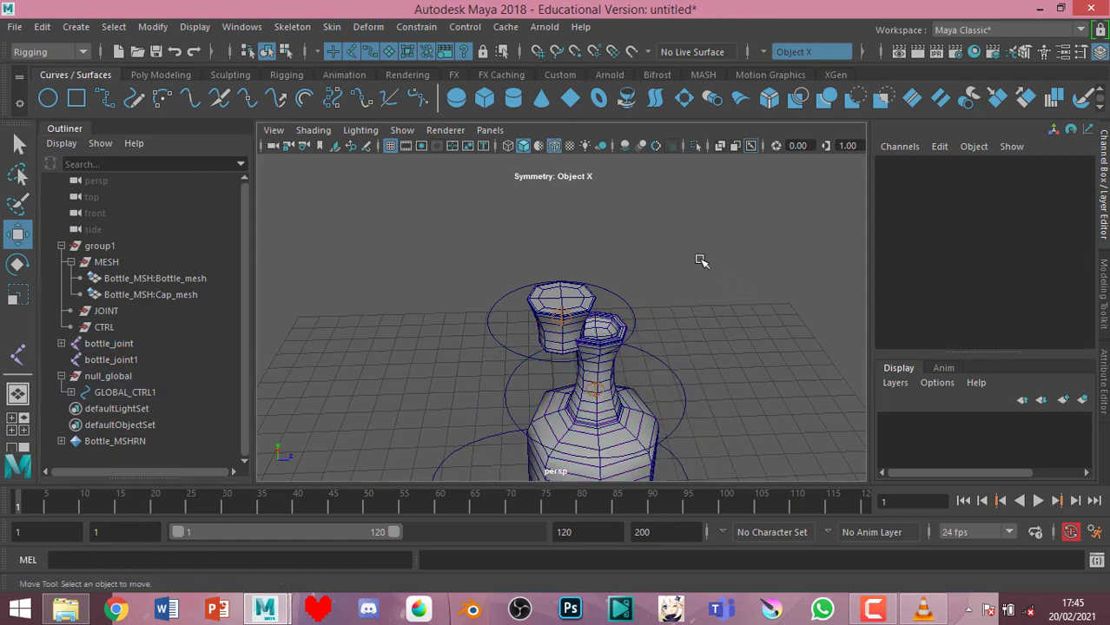
scroll(577, 384, up, 2)
click(612, 382)
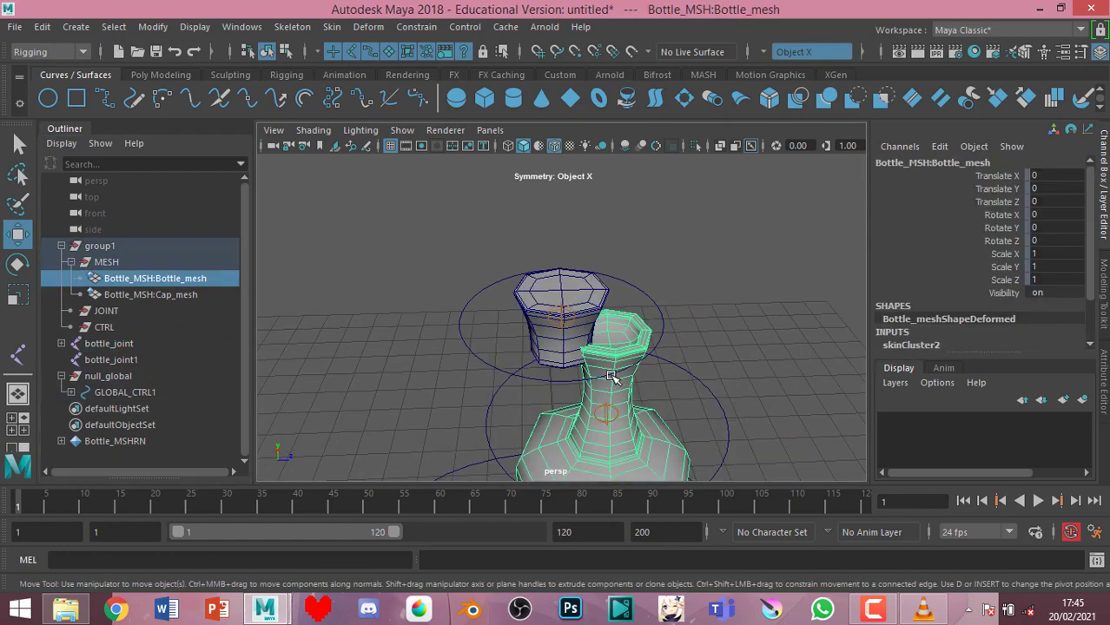
click(569, 378)
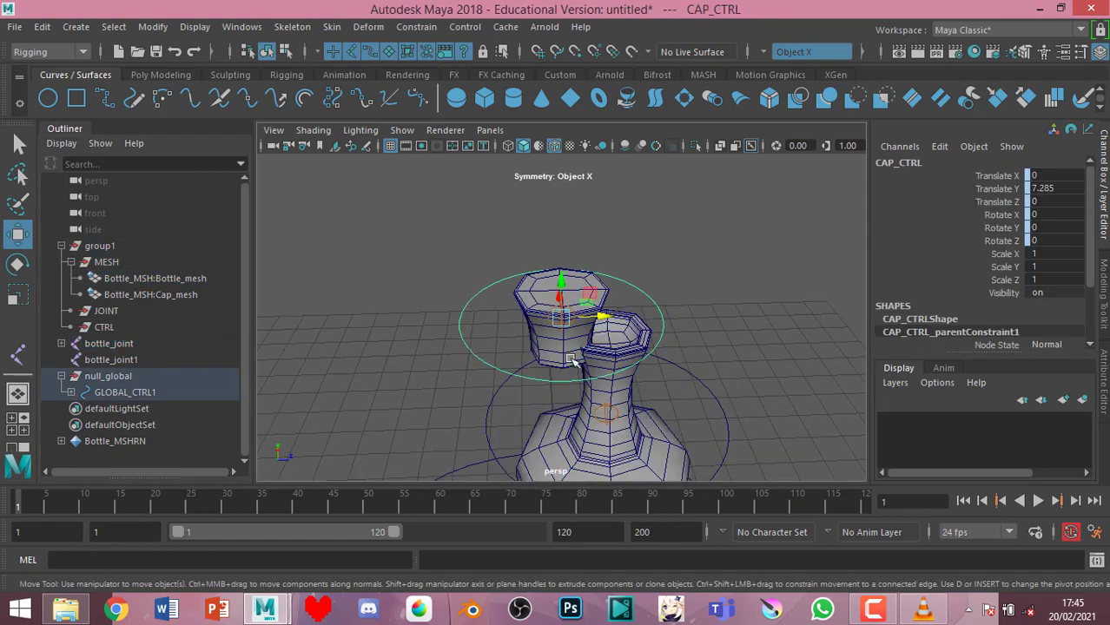
click(711, 211)
click(653, 302)
scroll(565, 348, up, 1)
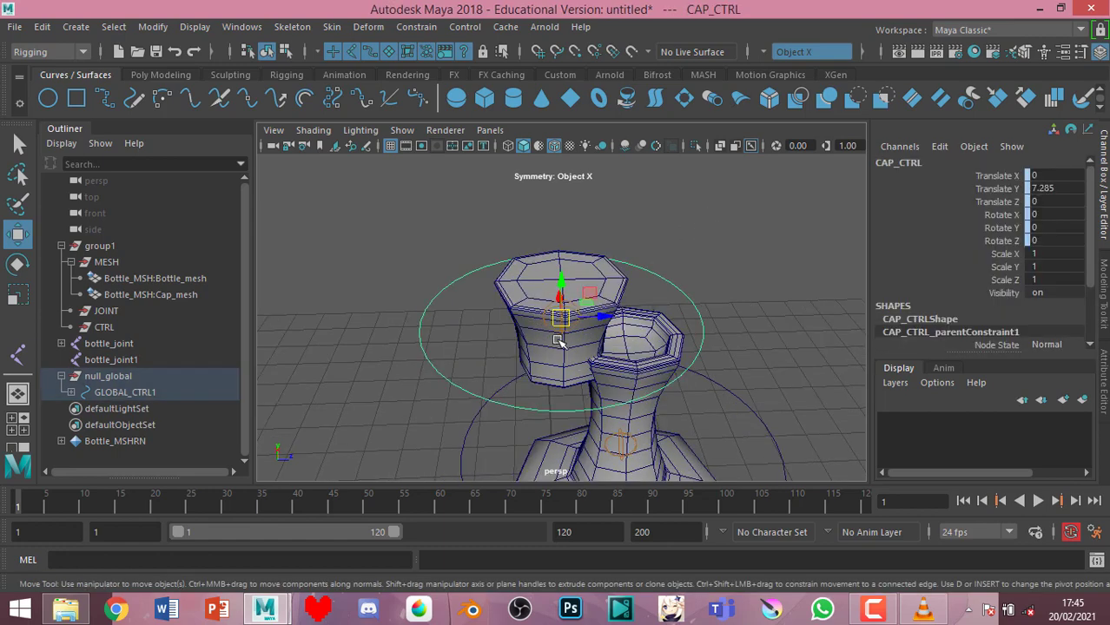
Undo back until the cap sits on the bottle again
key(ctrl+z)
key(ctrl+z)
key(ctrl+z)
key(ctrl+z)
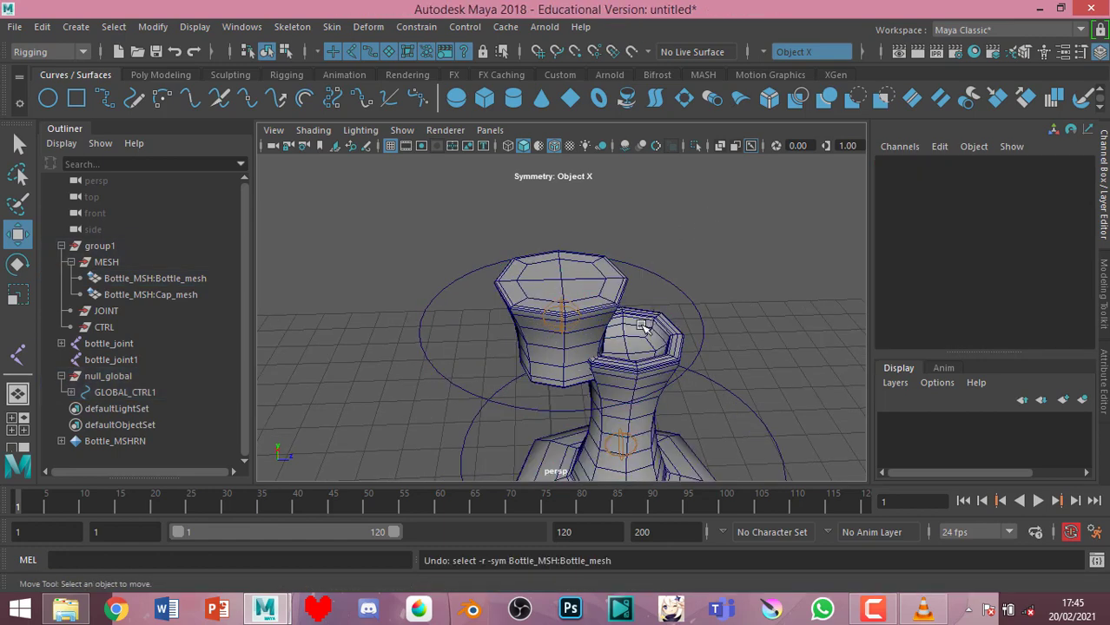
key(ctrl+z)
key(ctrl+z)
key(ctrl+z)
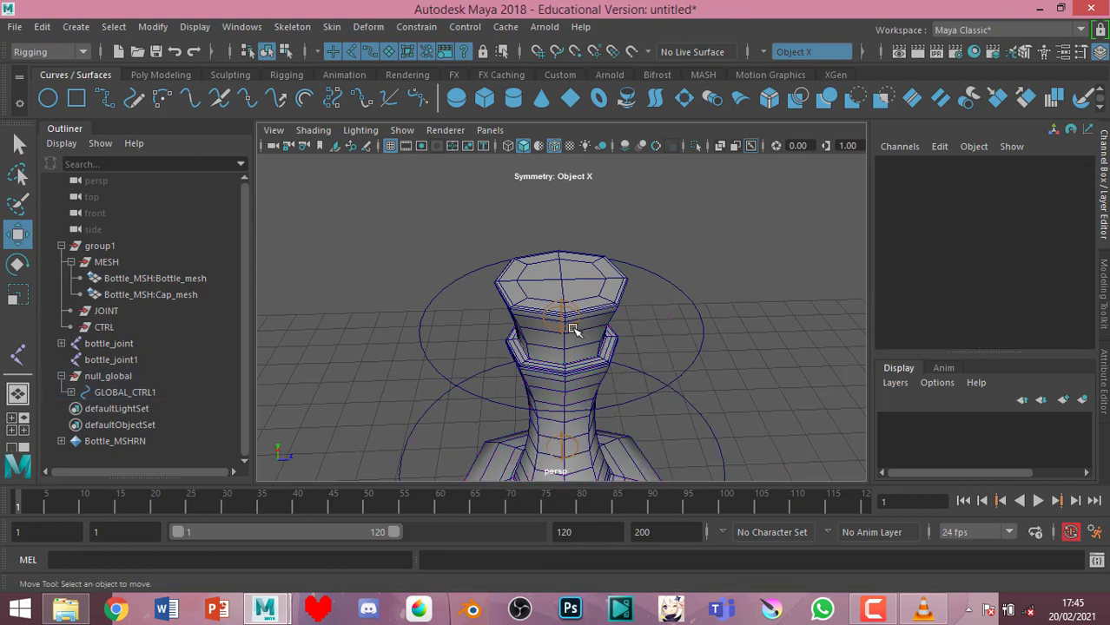
key(ctrl+z)
click(701, 286)
Parent-constrain bottle_joint1 to CAP_CTRL, selecting the control first
click(701, 312)
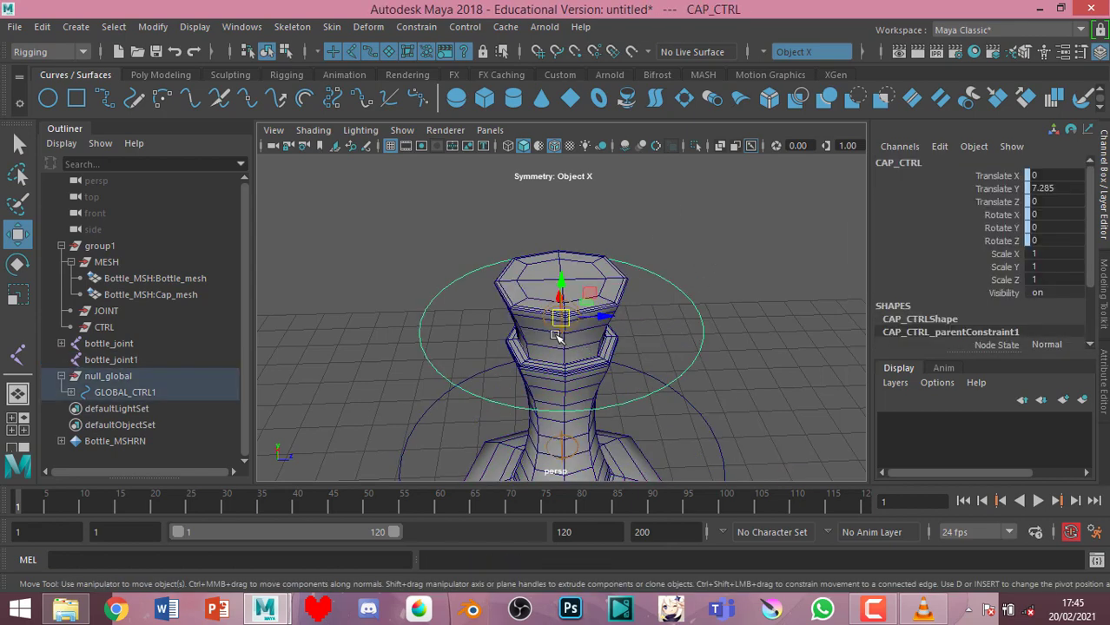
scroll(593, 345, up, 2)
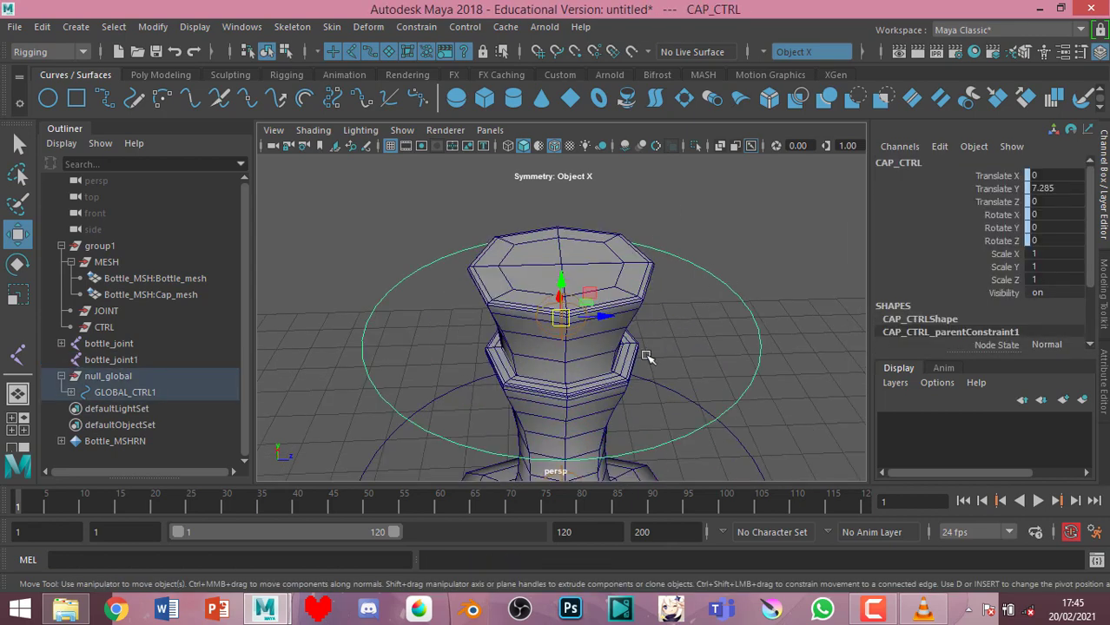
click(573, 336)
click(464, 27)
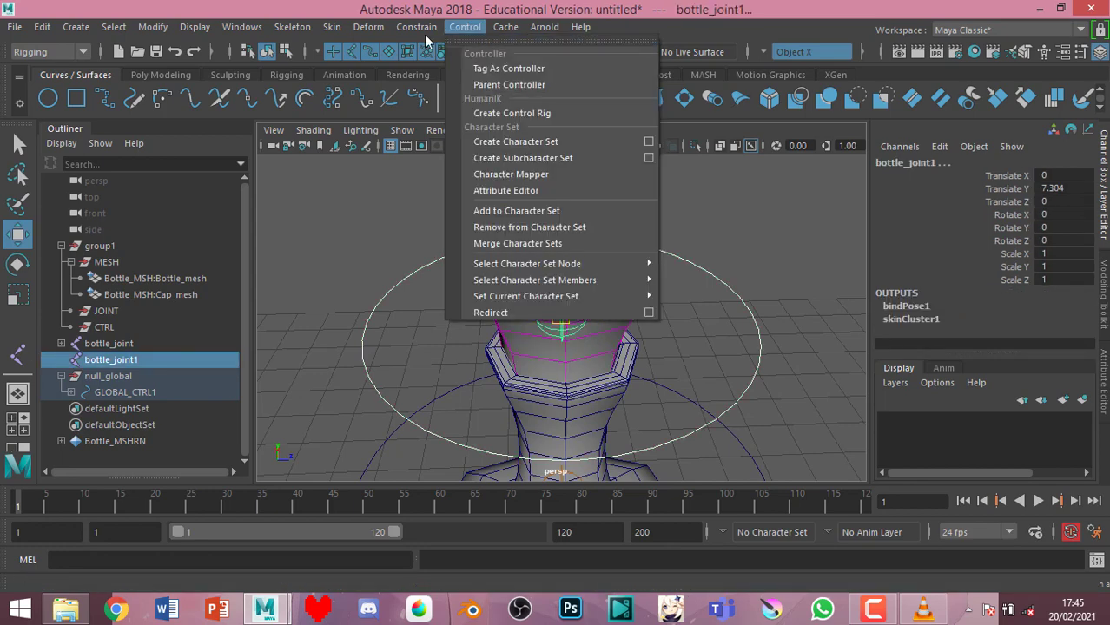
click(456, 73)
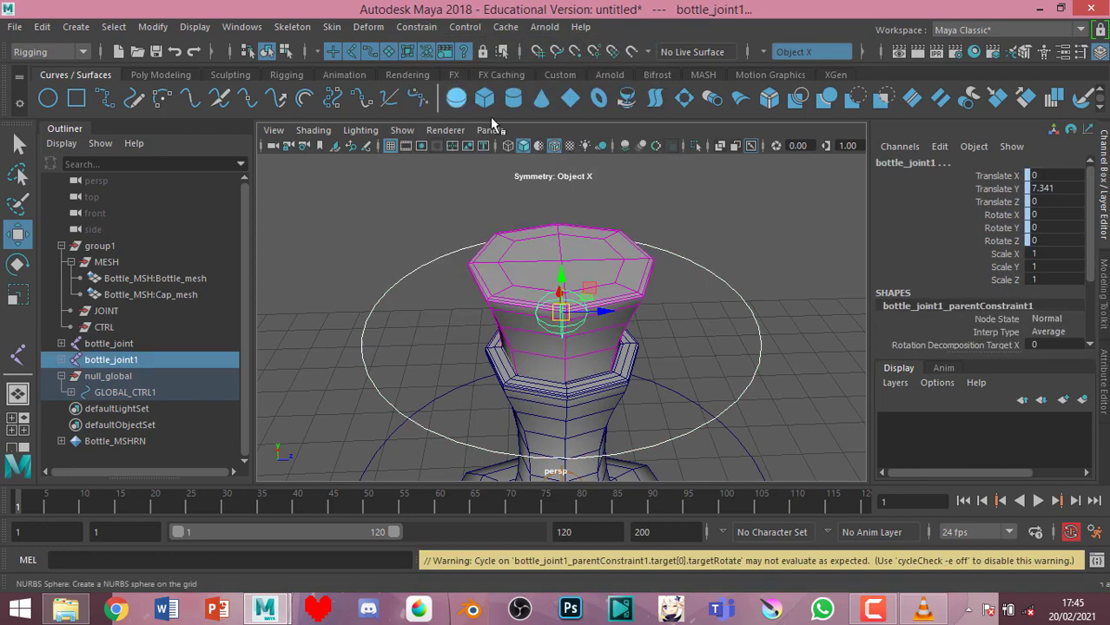
click(745, 221)
scroll(745, 222, down, 3)
scroll(578, 312, down, 2)
Lift the cap with CAP_CTRL, bring it back onto the bottle top, and undo
click(641, 319)
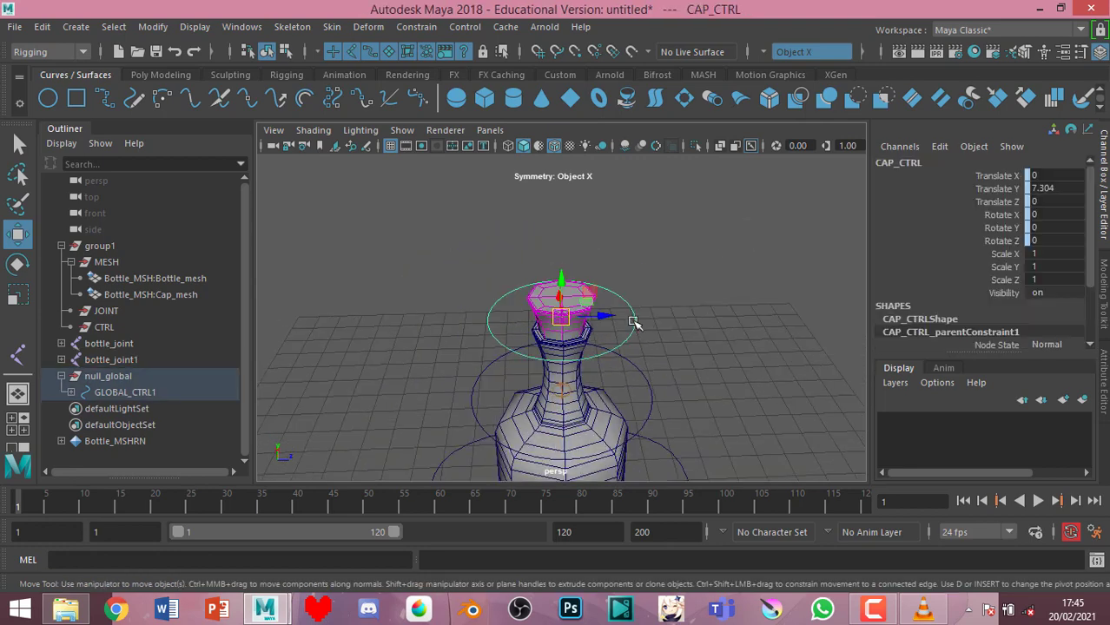
mouse_move(651, 318)
mouse_down()
mouse_move(845, 301)
mouse_move(382, 260)
mouse_move(721, 301)
mouse_move(560, 274)
mouse_up()
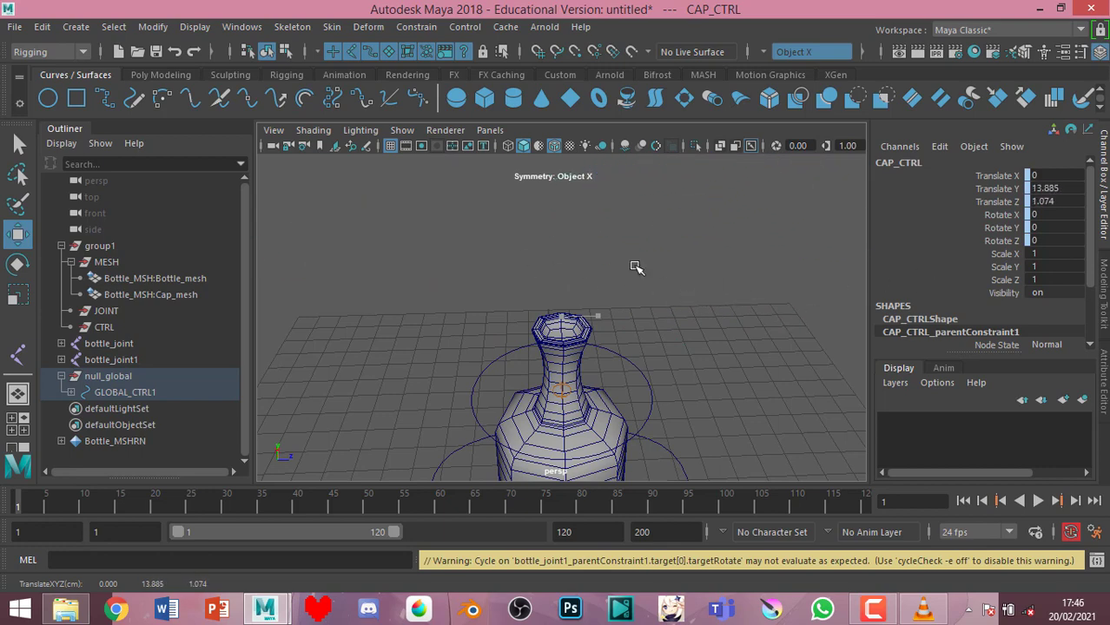
scroll(634, 265, down, 3)
scroll(639, 255, up, 2)
drag(627, 180, 625, 289)
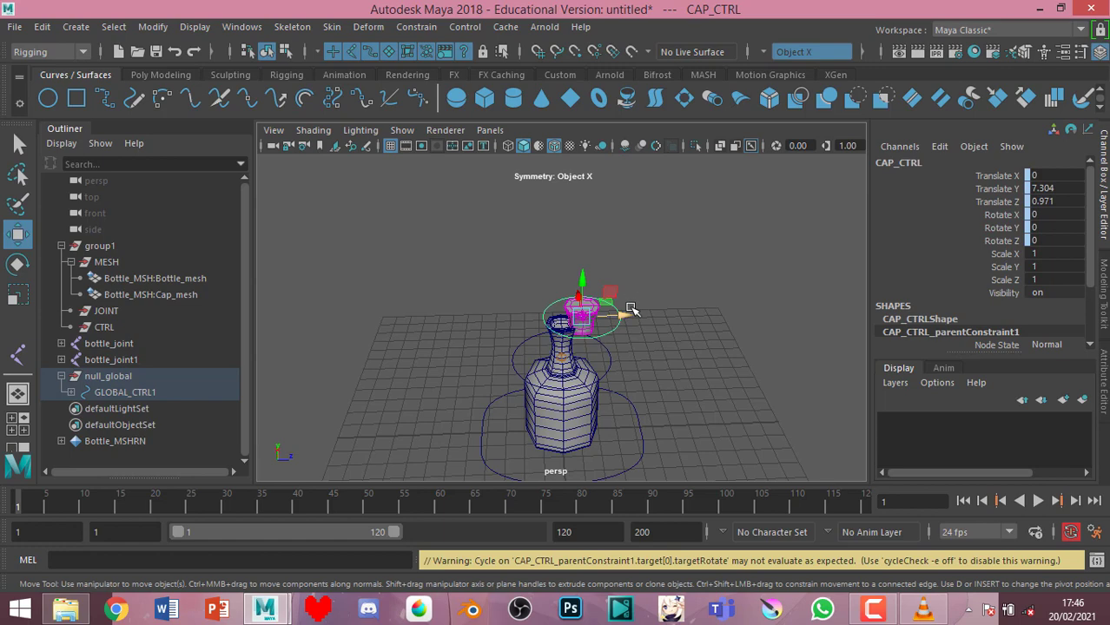
key(ctrl+z)
key(ctrl+z)
key(ctrl+z)
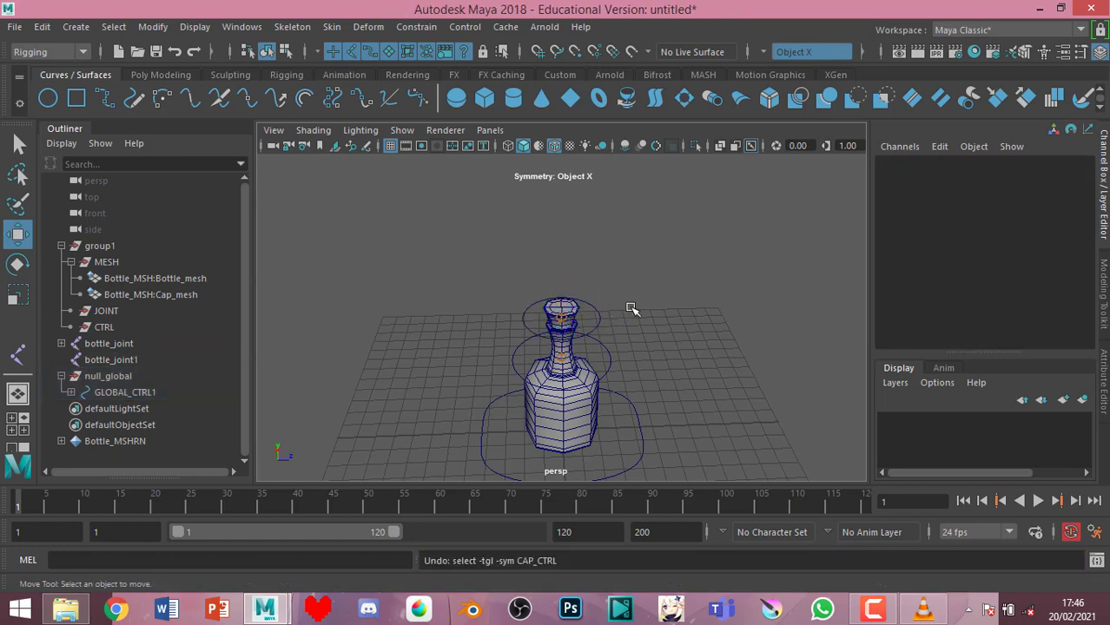
key(ctrl+z)
key(ctrl+z)
key(ctrl+z)
key(ctrl+z)
key(ctrl+z)
key(ctrl+z)
key(ctrl+z)
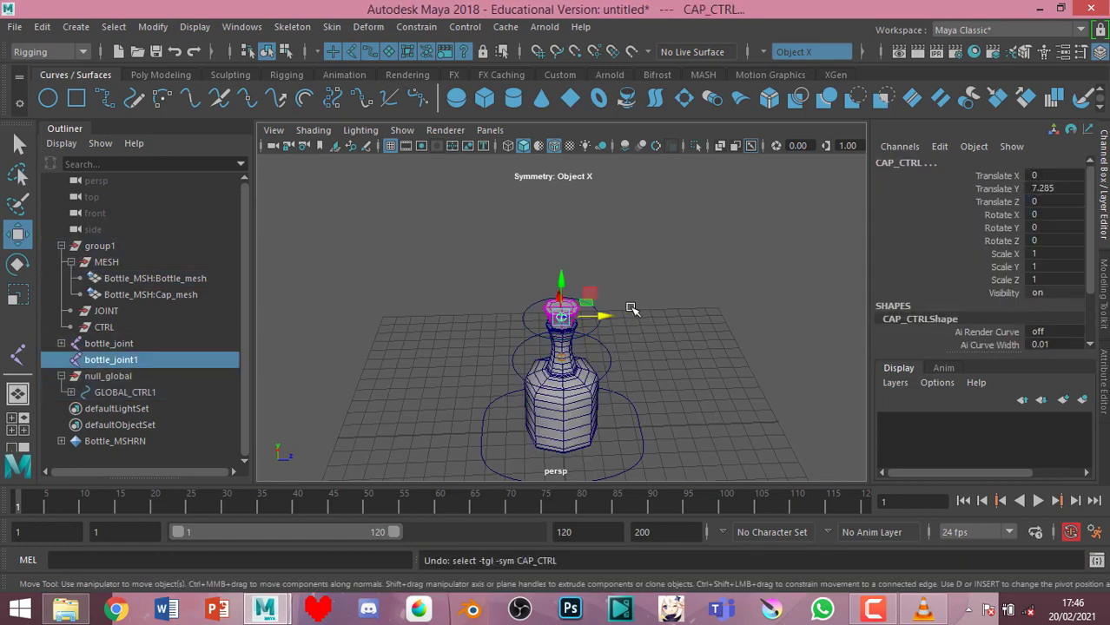
key(ctrl+z)
key(ctrl+z)
Undo once more and review the null_bottle group, cap control and bottle_joint1 selections
key(ctrl+z)
key(ctrl+z)
key(ctrl+z)
key(ctrl+z)
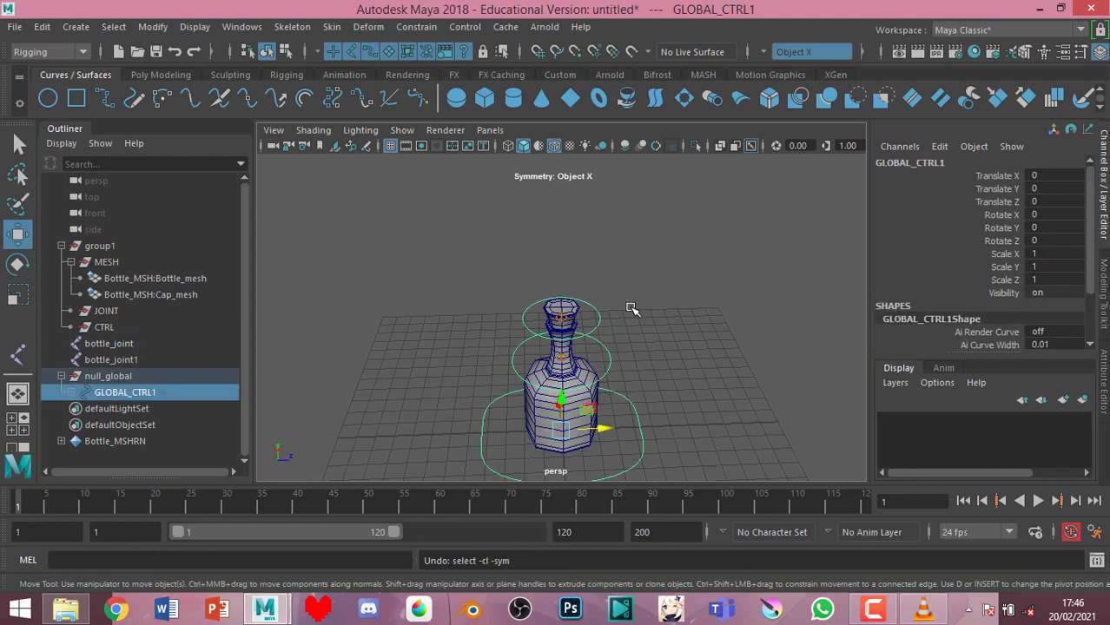
key(ctrl+z)
key(ctrl+z)
key(ctrl+z)
key(ctrl+z)
key(ctrl+z)
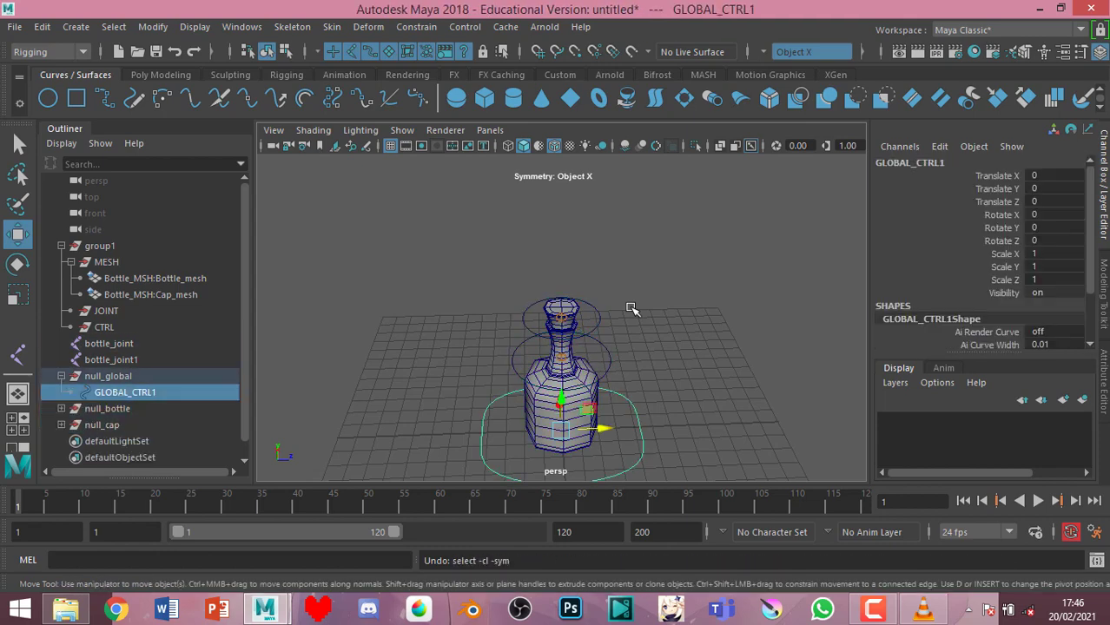
click(139, 407)
click(377, 267)
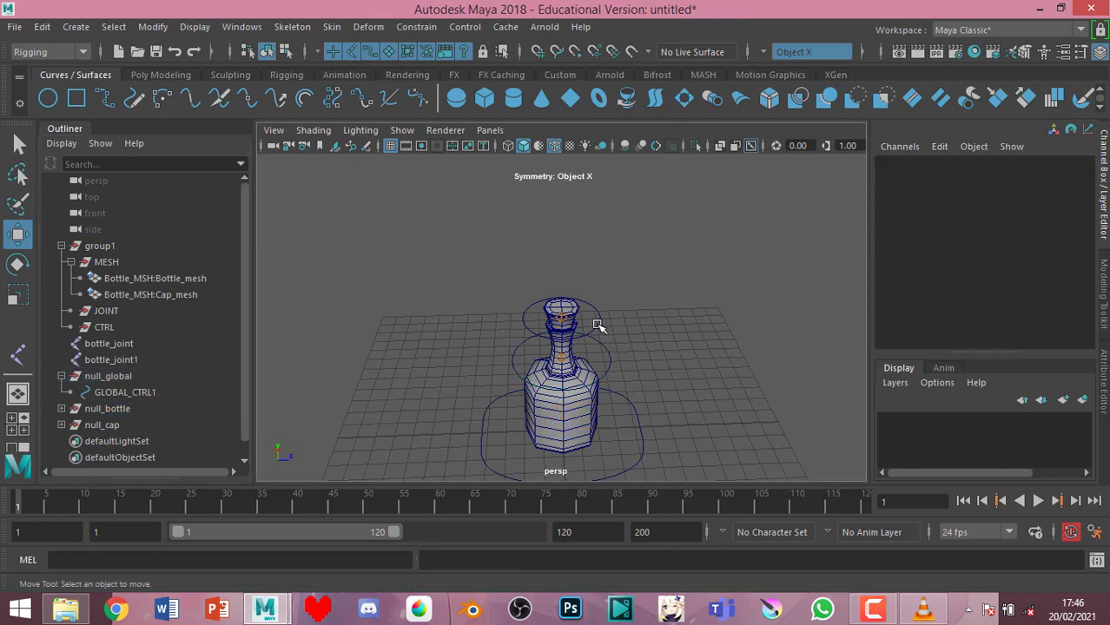
click(598, 326)
click(680, 277)
click(563, 319)
click(665, 274)
scroll(584, 387, down, 3)
Freeze scale on GLOBAL_CTRL1, BOTTLE_CTRL and CAP_CTRL via the Channel Box
click(622, 394)
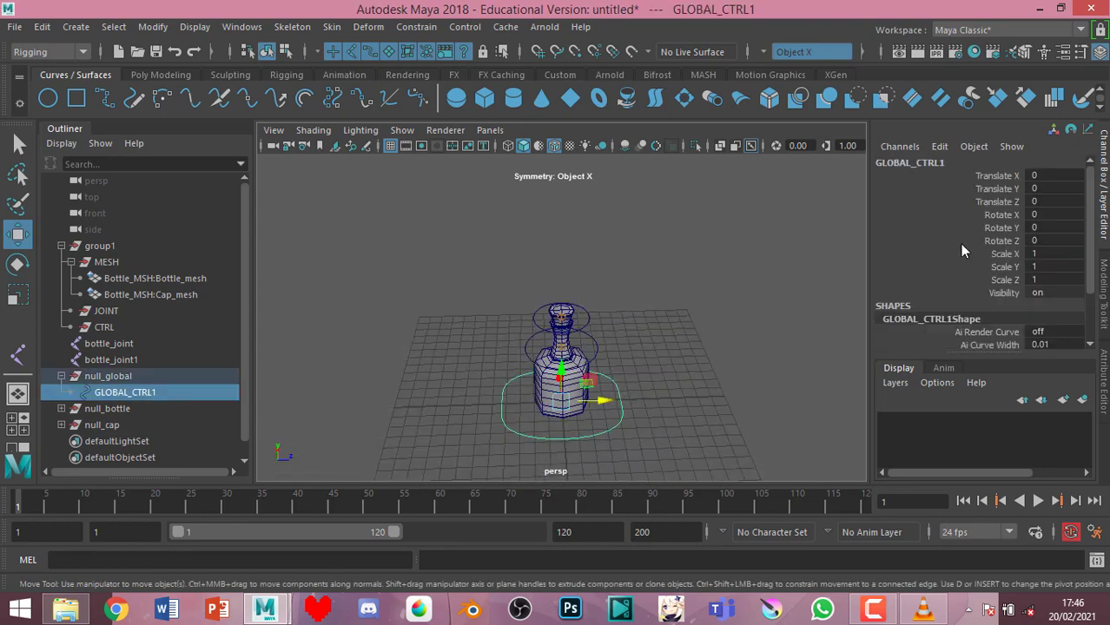
click(1007, 253)
right_click(1008, 254)
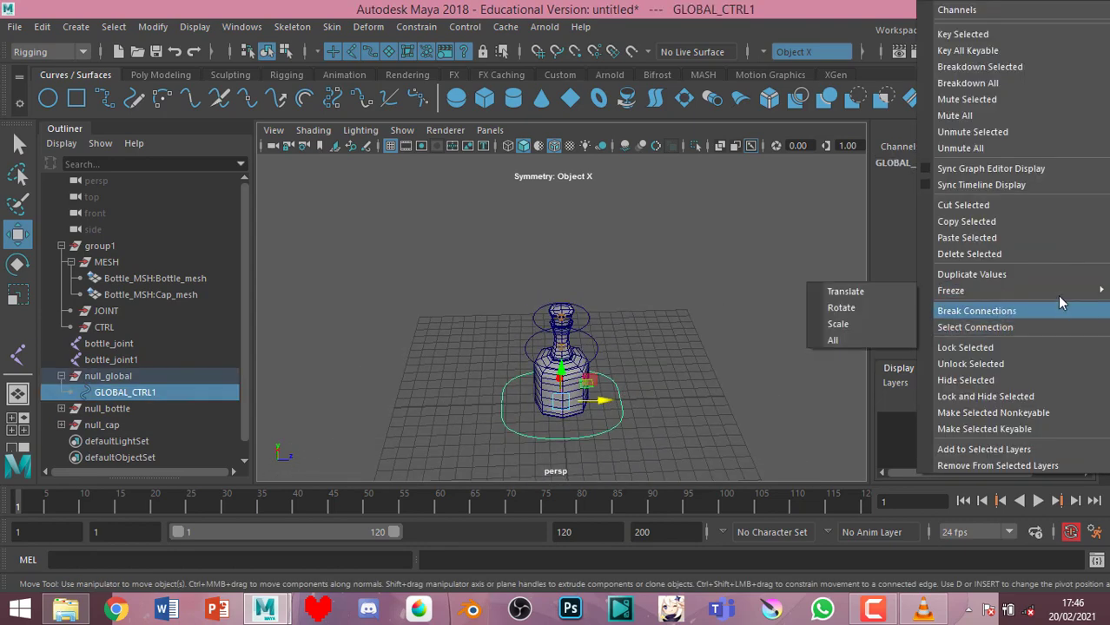
click(862, 342)
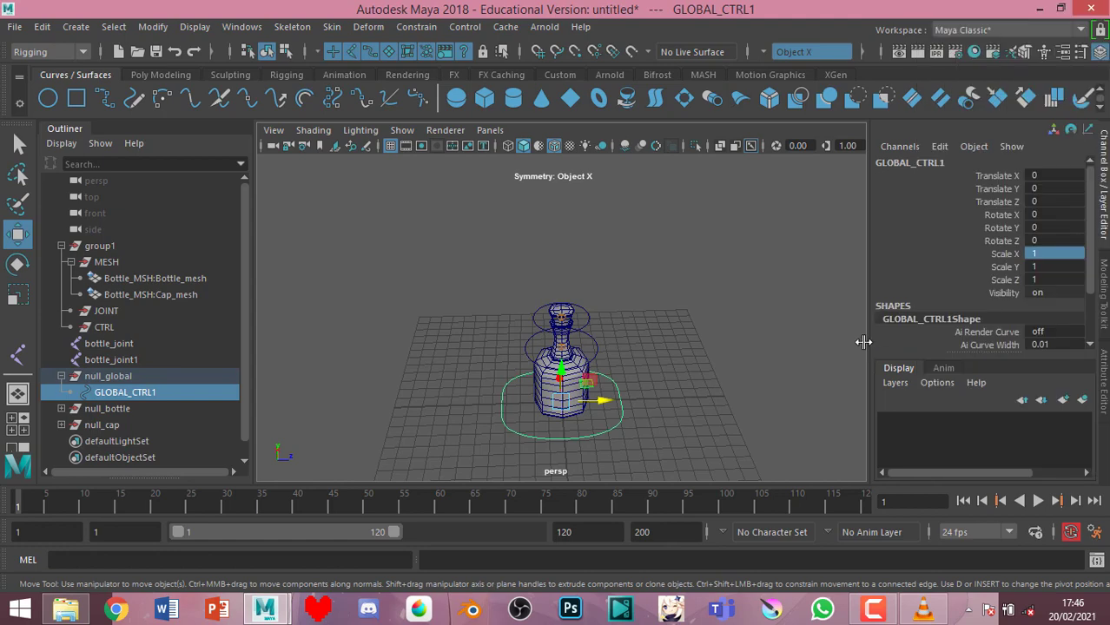
click(599, 349)
right_click(1045, 274)
mouse_move(950, 290)
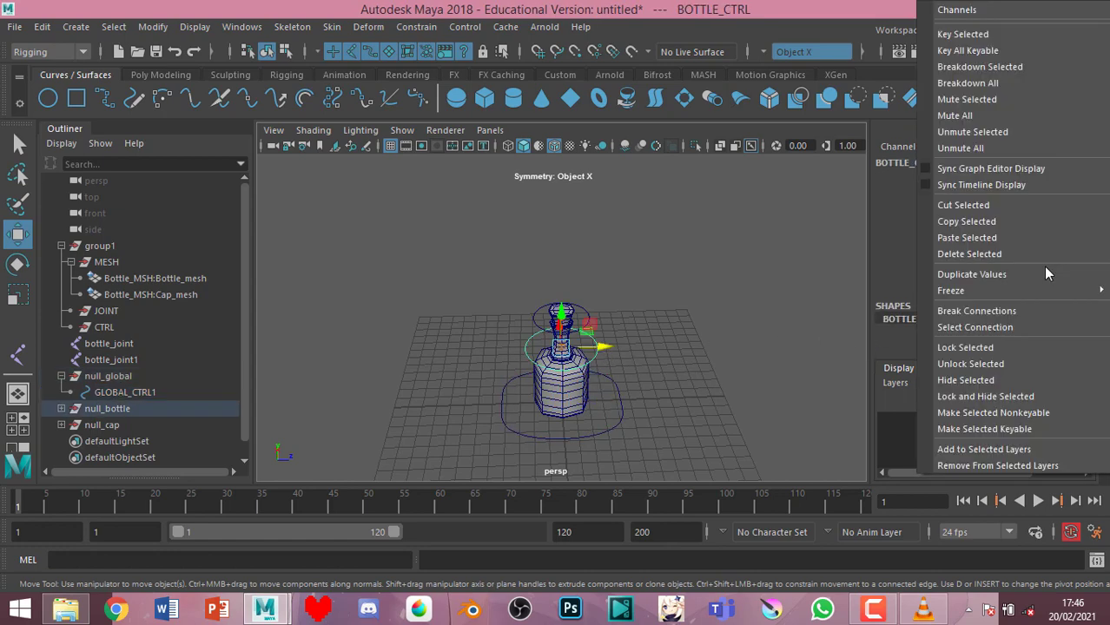
click(853, 324)
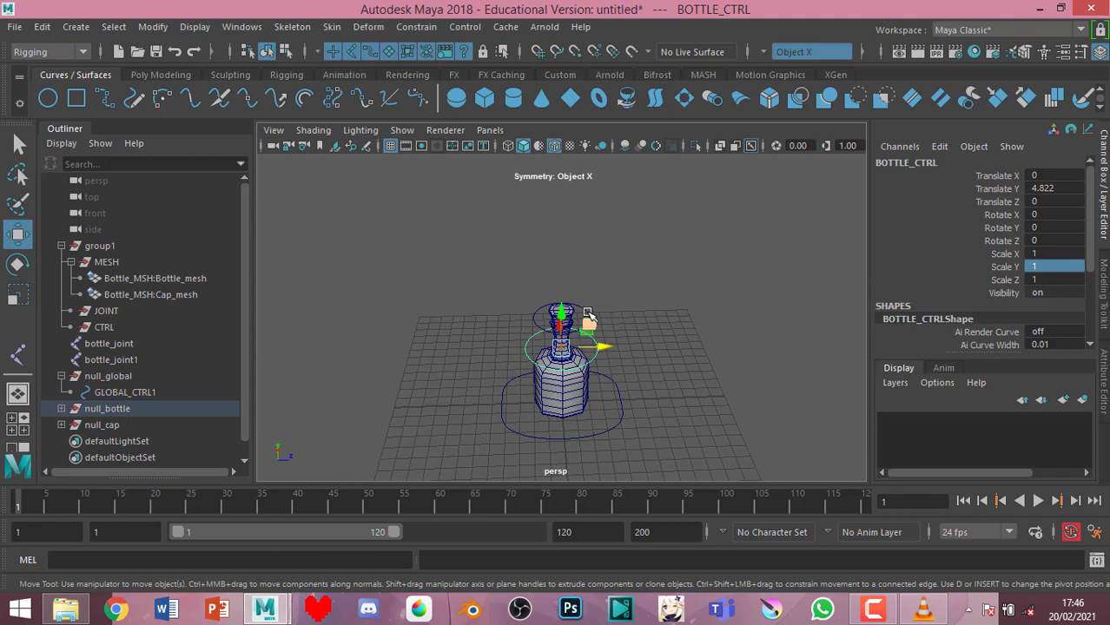
click(586, 316)
right_click(1053, 274)
mouse_move(950, 290)
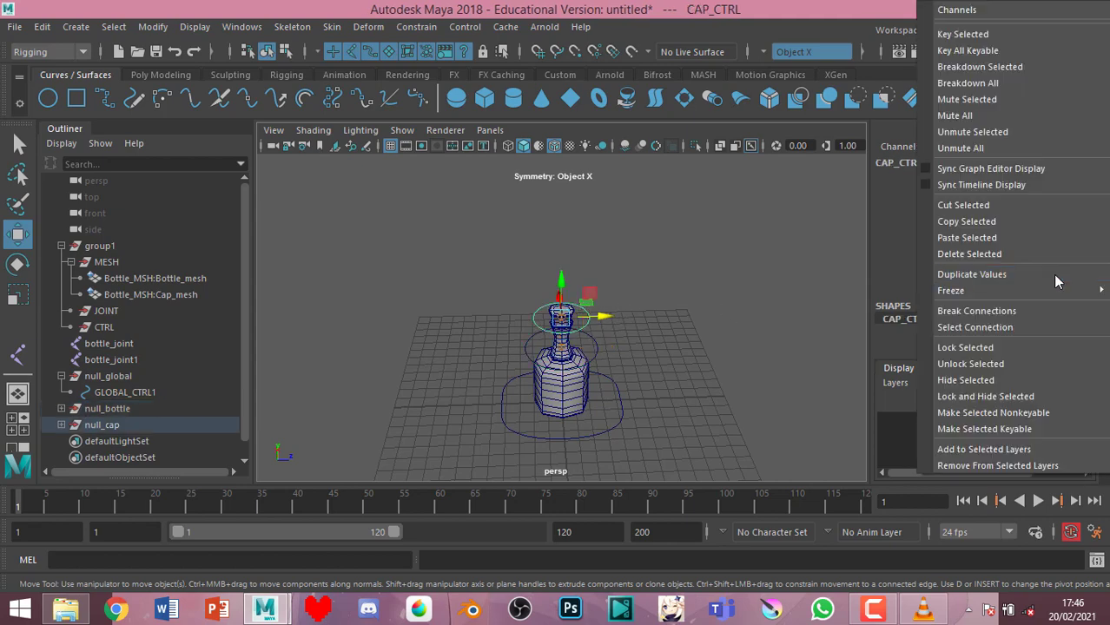
click(835, 325)
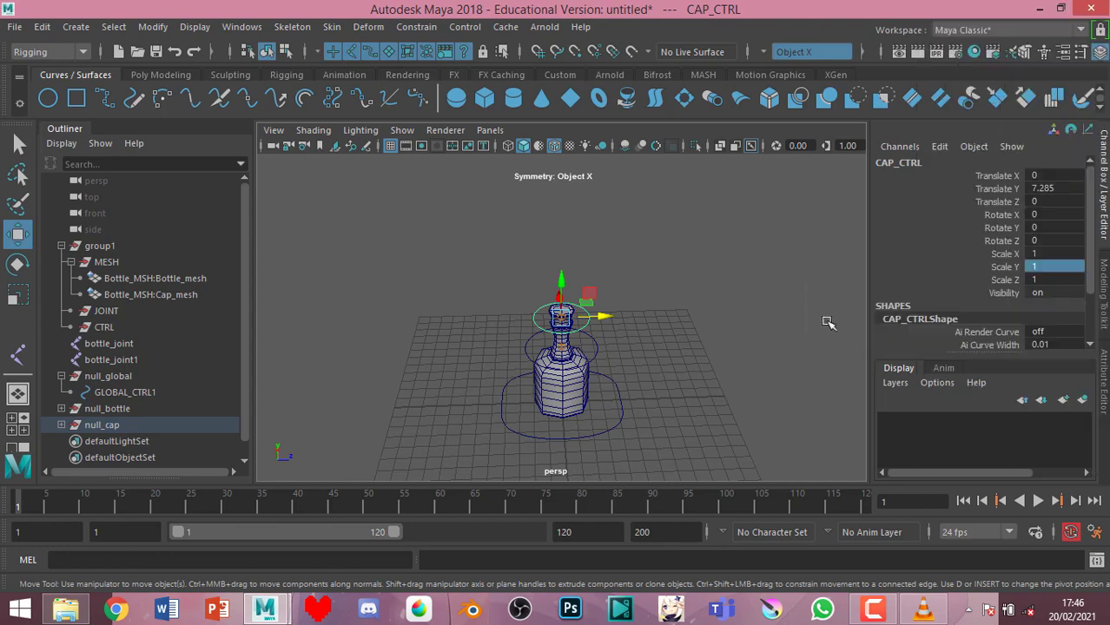
click(773, 304)
scroll(740, 321, up, 3)
scroll(747, 322, up, 3)
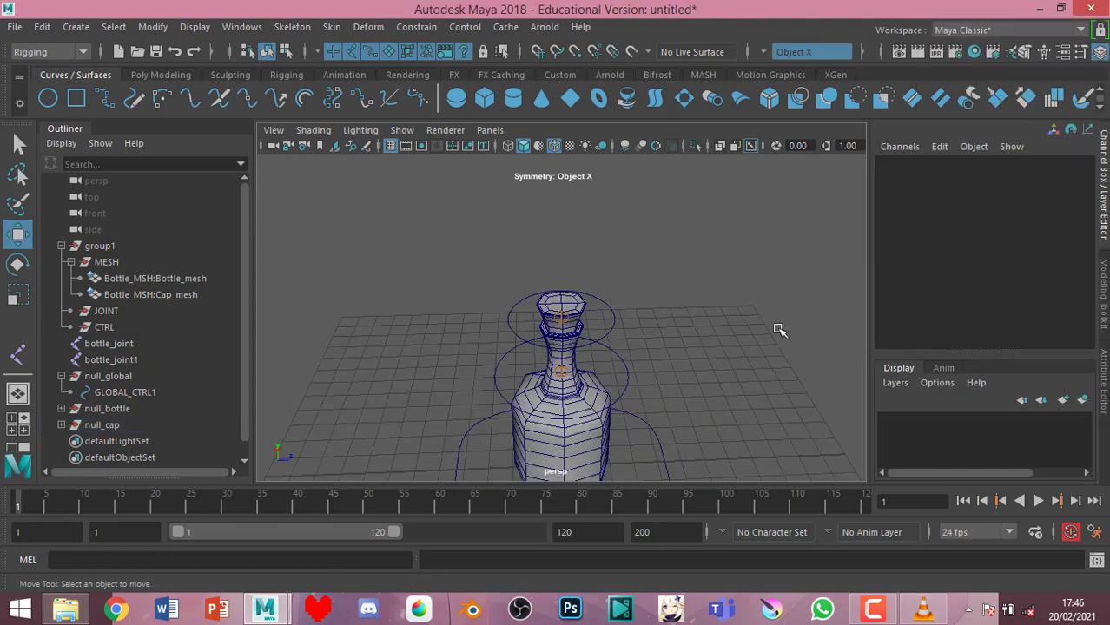
Select BOTTLE_CTRL as the driver, then add bottle_joint as the constrained object
mouse_move(779, 330)
alt+mouse_down()
mouse_move(636, 417)
mouse_move(657, 340)
mouse_move(586, 373)
alt+mouse_up()
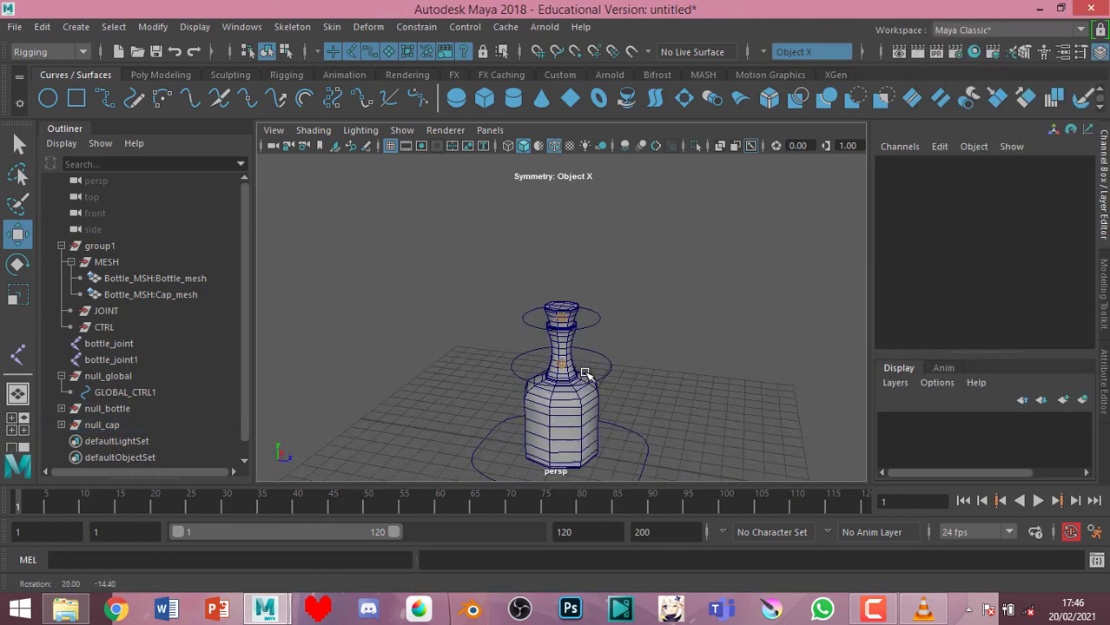
click(562, 369)
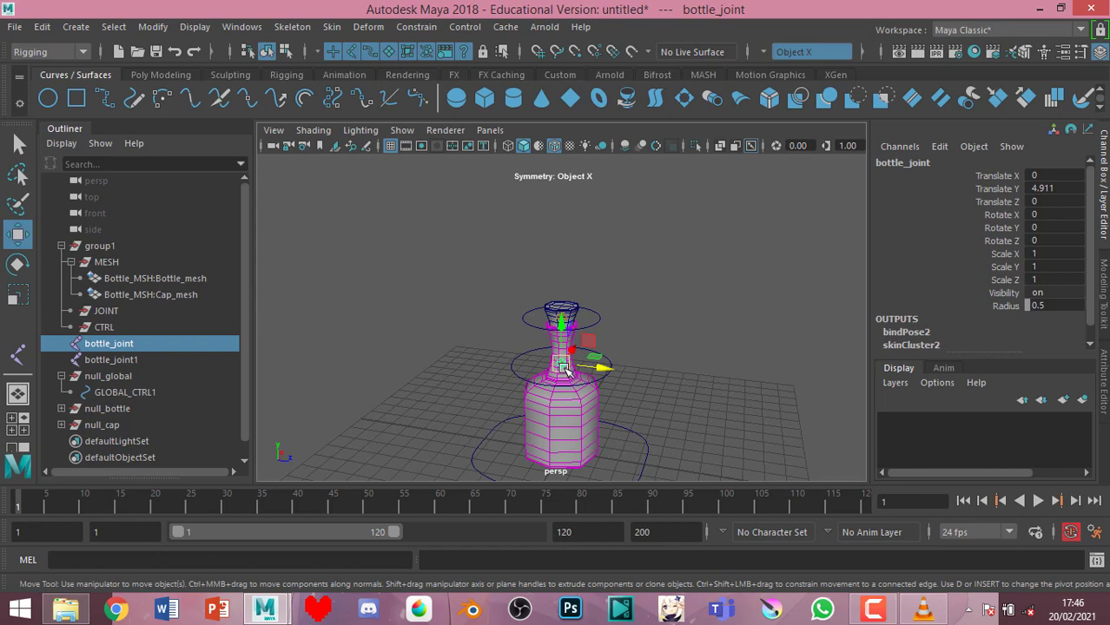
click(747, 326)
click(514, 371)
scroll(553, 423, up, 3)
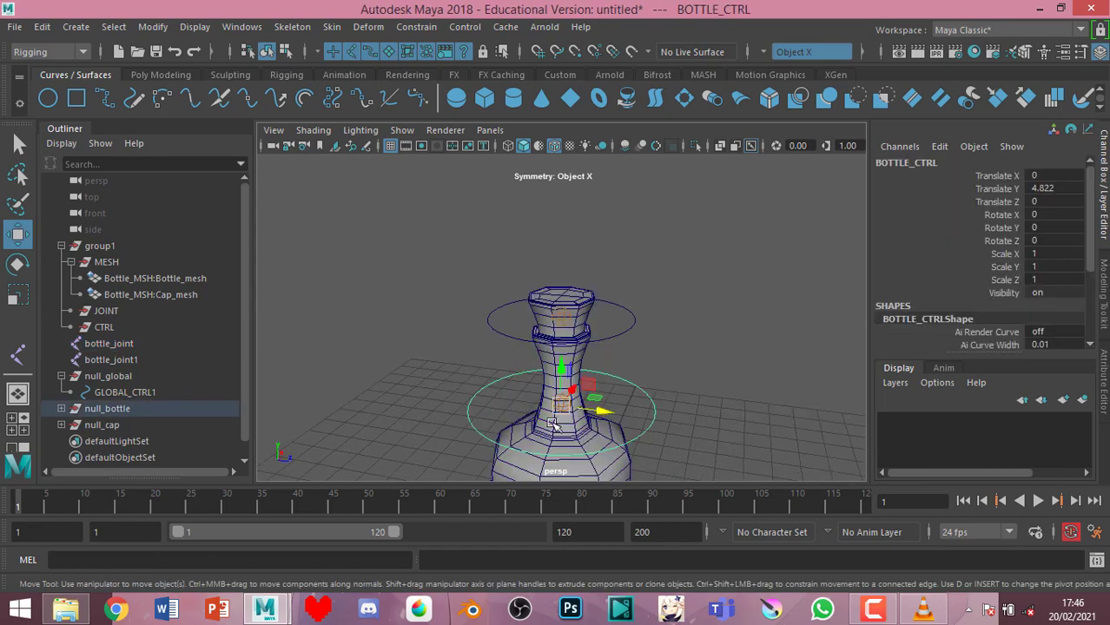
scroll(537, 427, up, 2)
scroll(556, 417, up, 2)
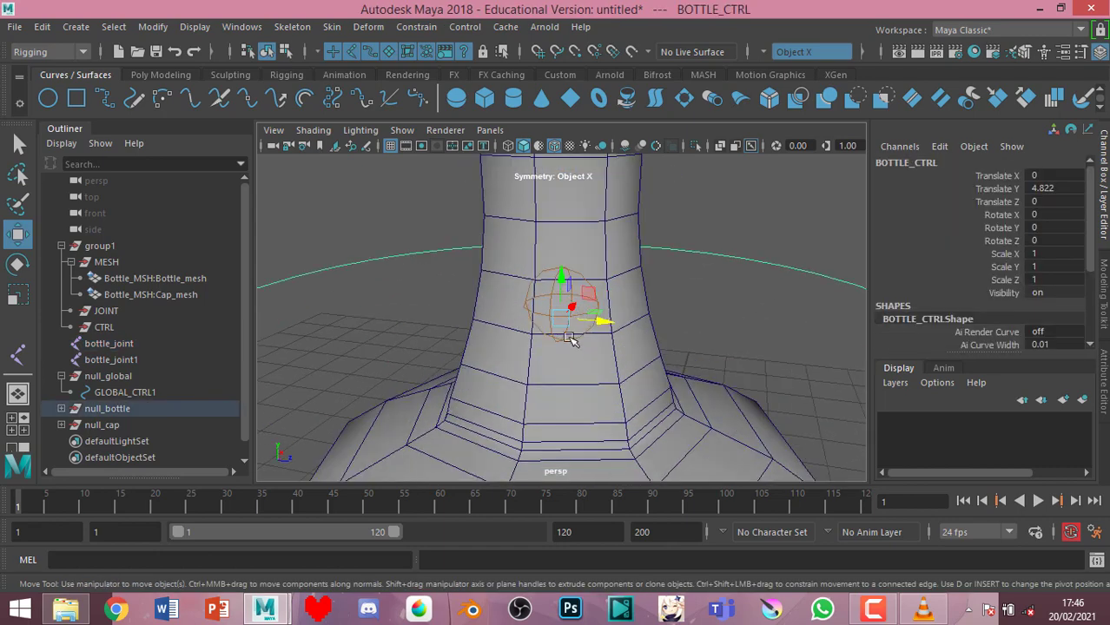
click(527, 296)
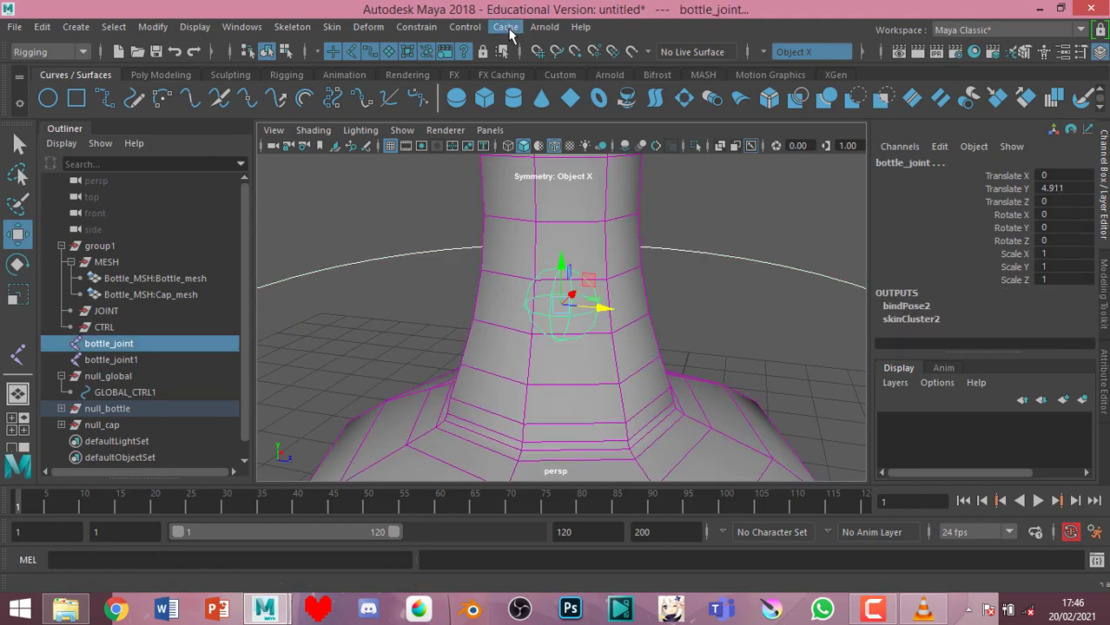
Add a Maintain-offset parent constraint, creating bottle_joint_parentConstraint1
click(437, 28)
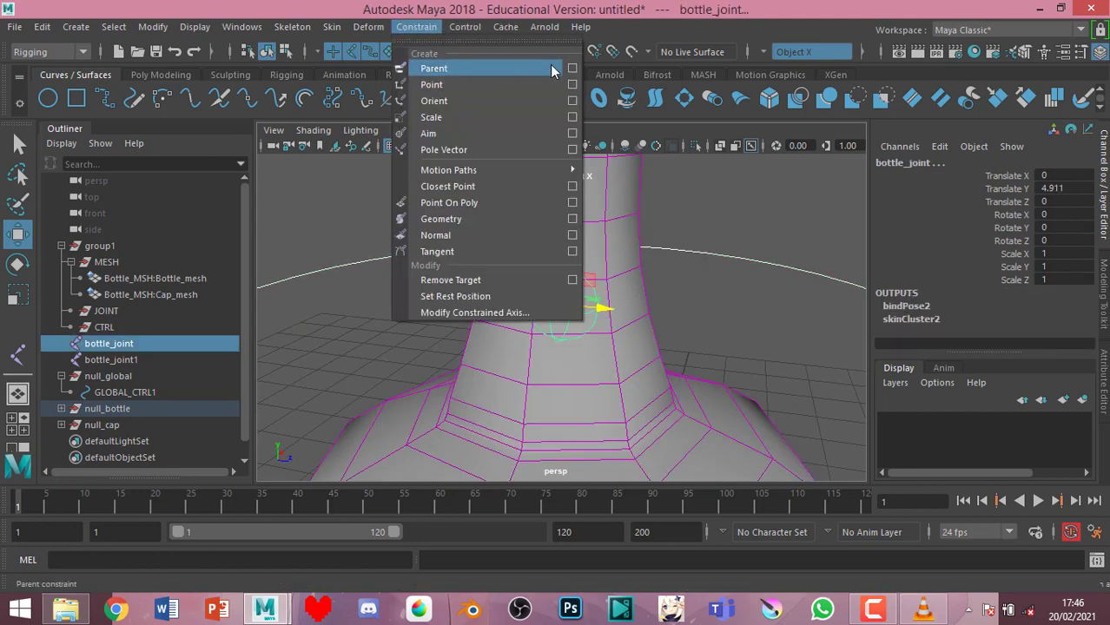
click(572, 68)
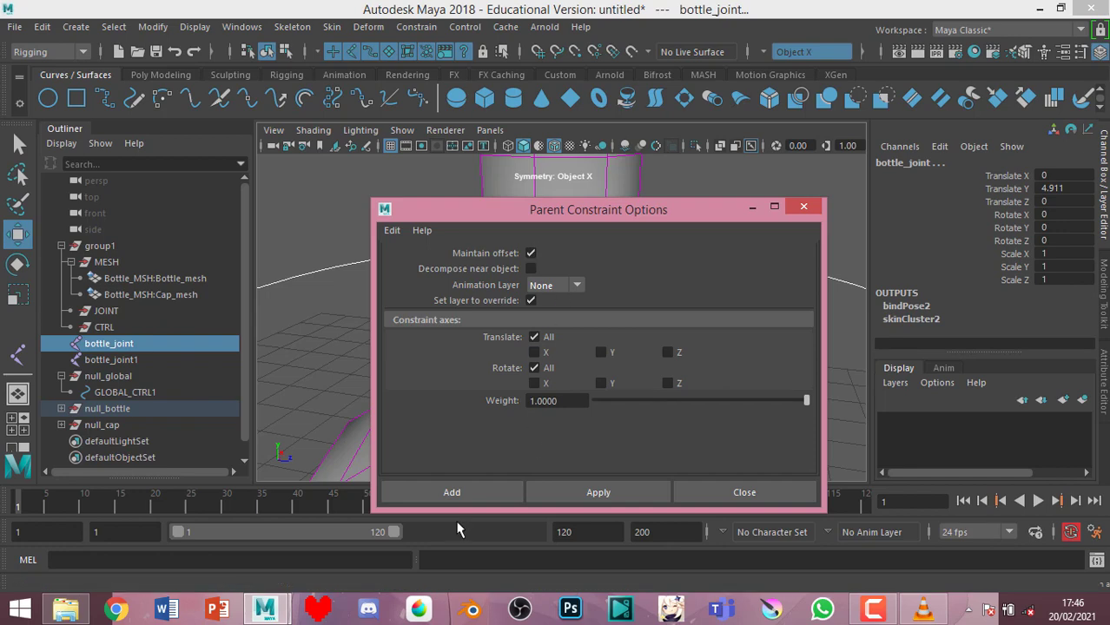
click(471, 493)
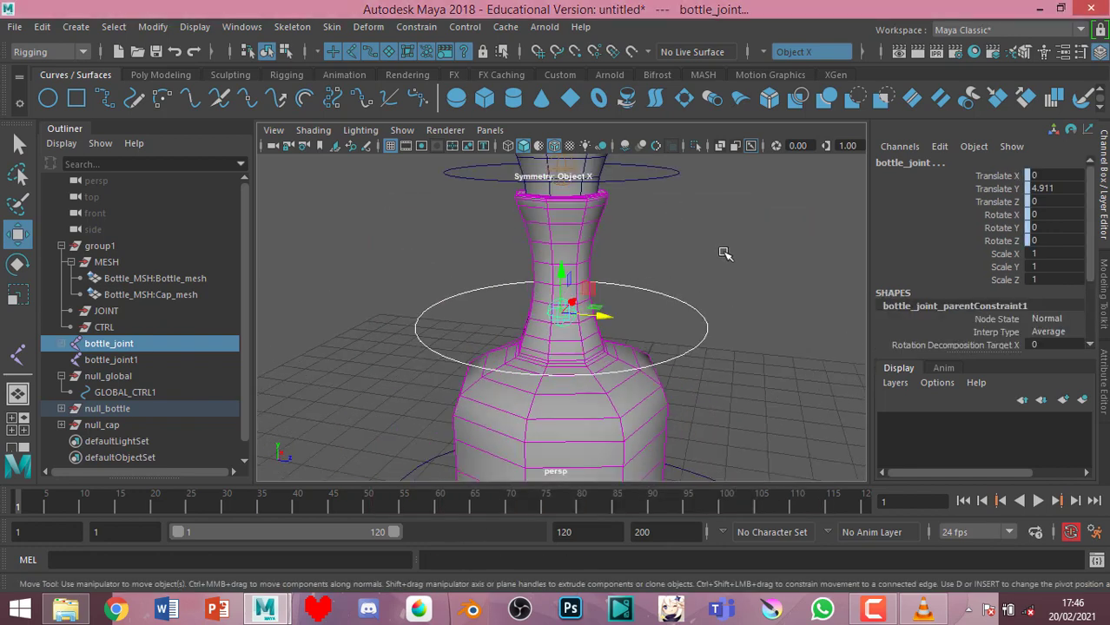
click(723, 249)
click(664, 177)
scroll(618, 187, down, 3)
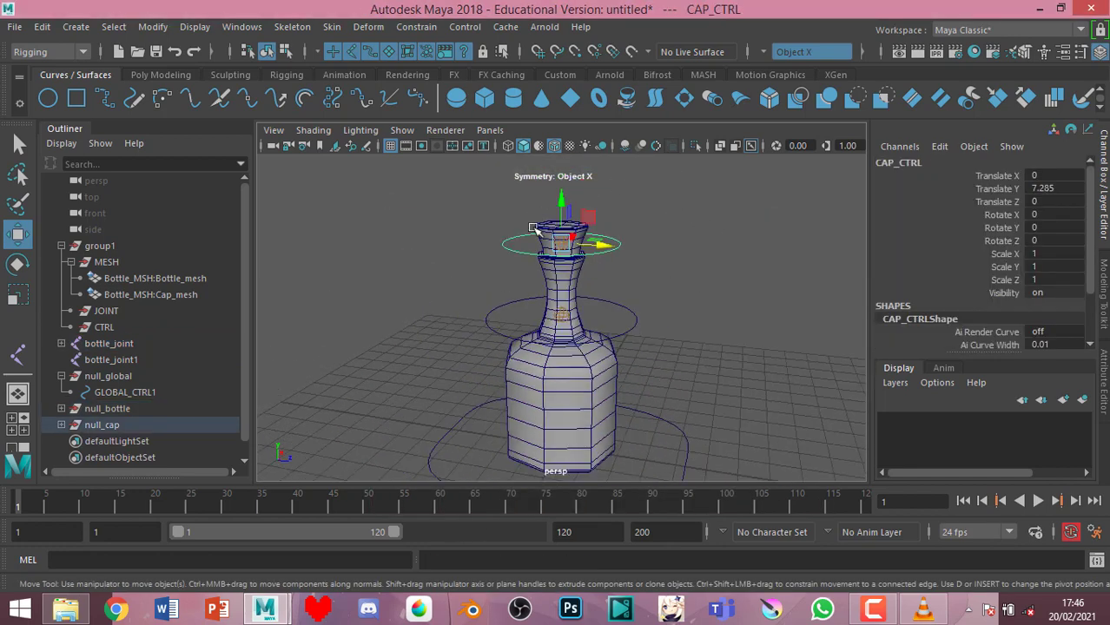
Parent-constrain bottle_joint1 to the cap control circle CAP_CTRL
scroll(533, 228, up, 3)
scroll(542, 317, up, 3)
click(547, 291)
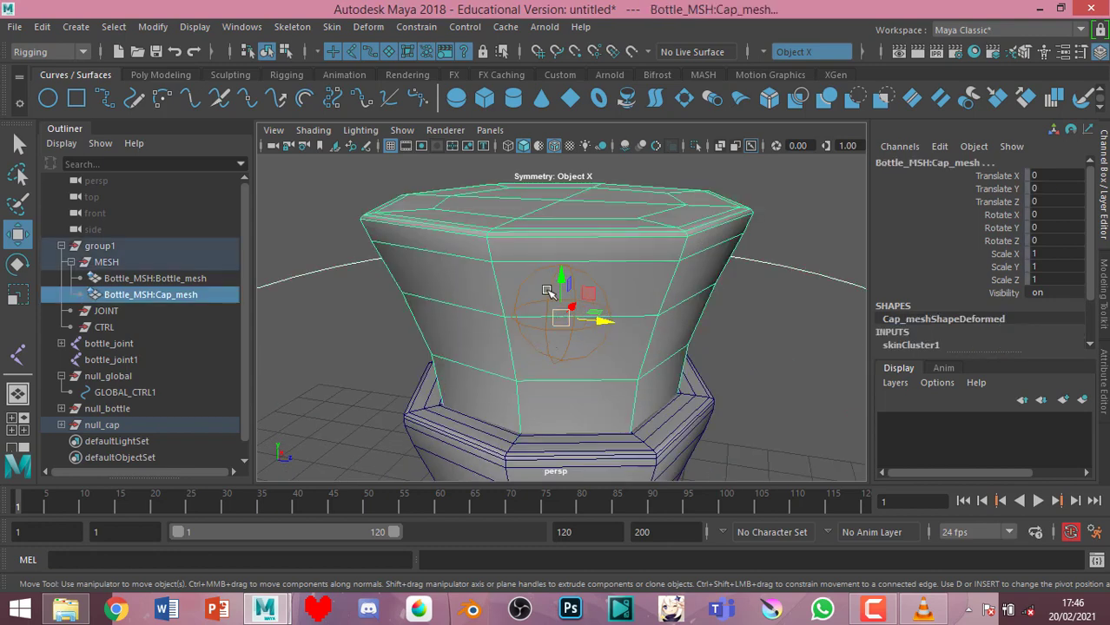
click(816, 208)
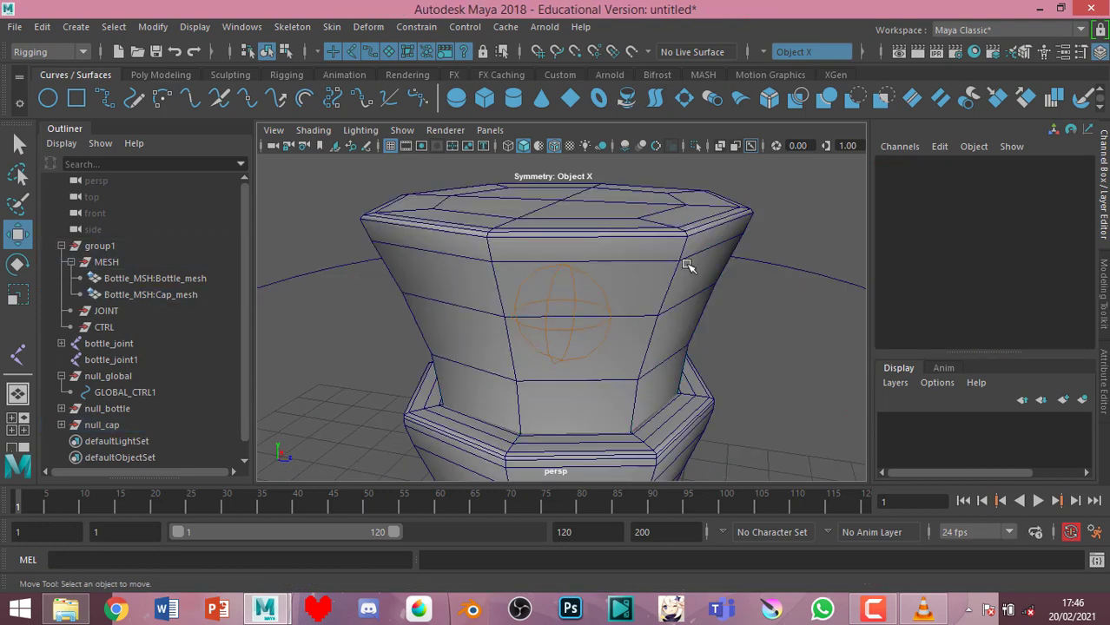
click(834, 268)
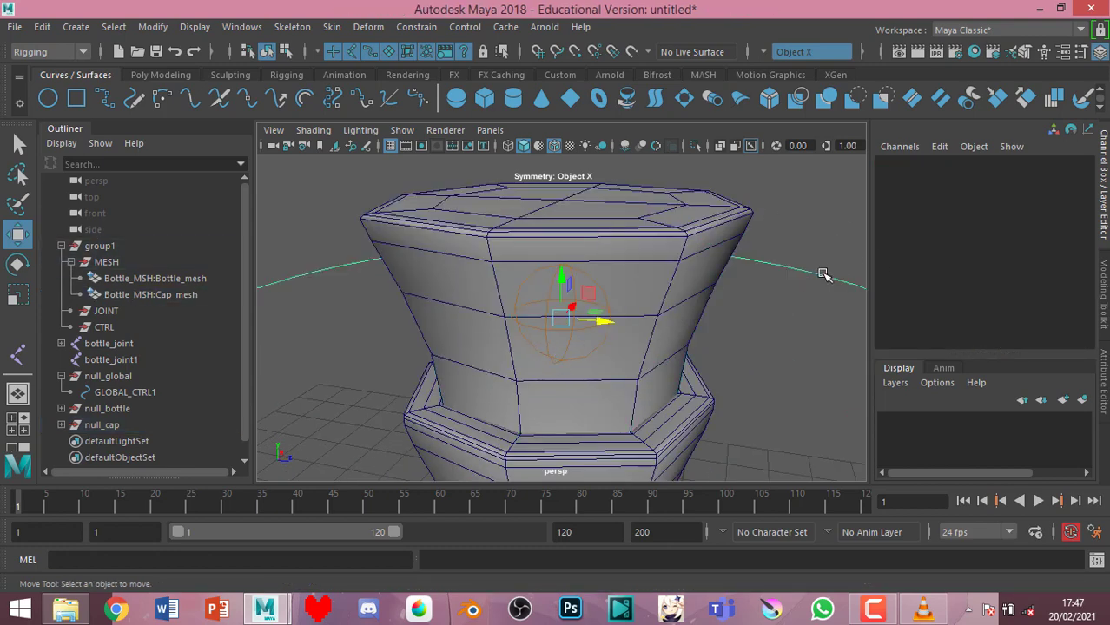
click(549, 349)
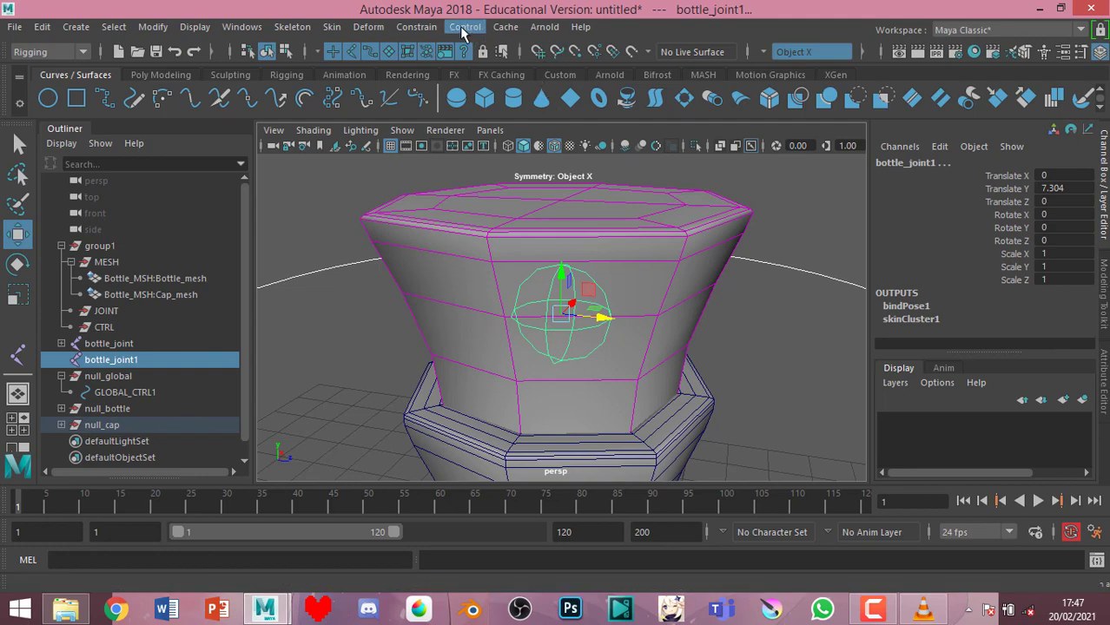
click(422, 30)
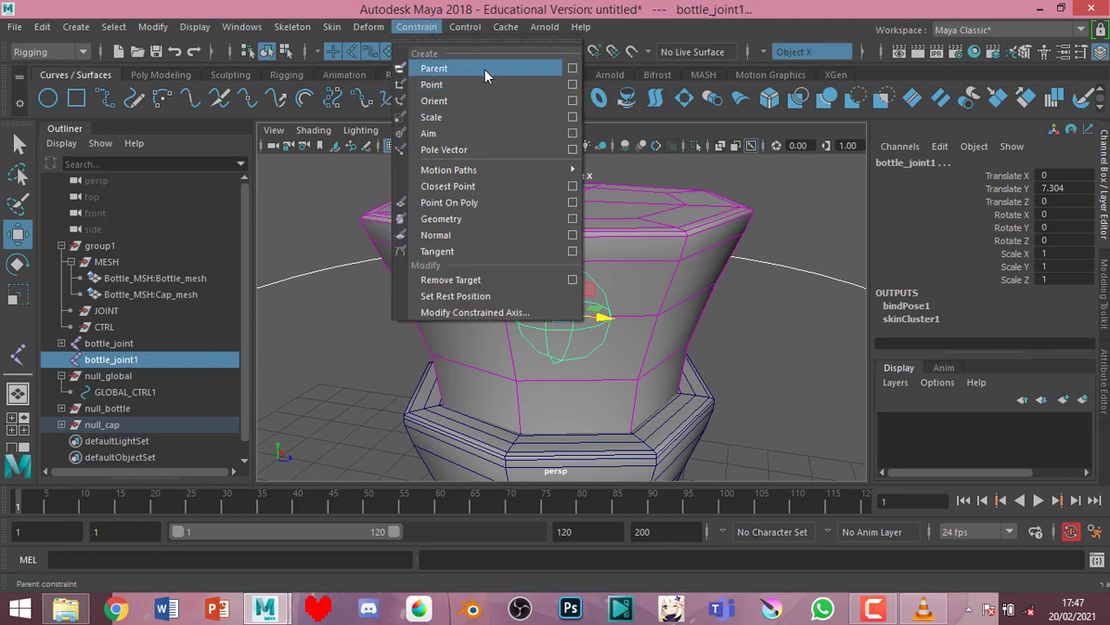
click(487, 71)
Test-move CAP_CTRL to check that the cap follows, then undo the move
click(666, 306)
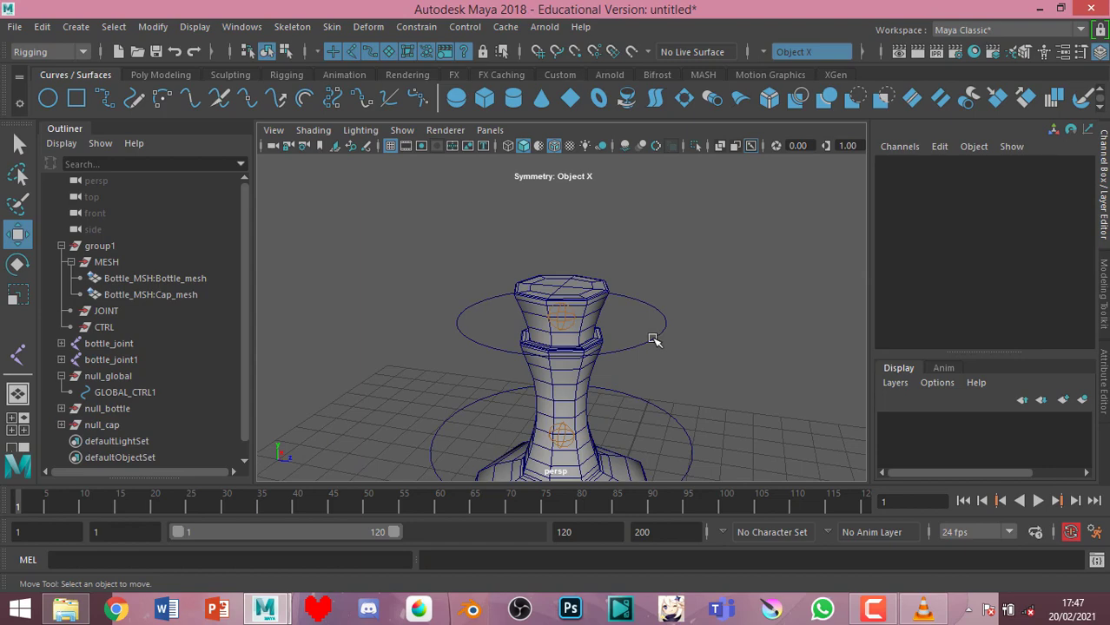
click(654, 340)
drag(607, 318, 669, 317)
key(ctrl+z)
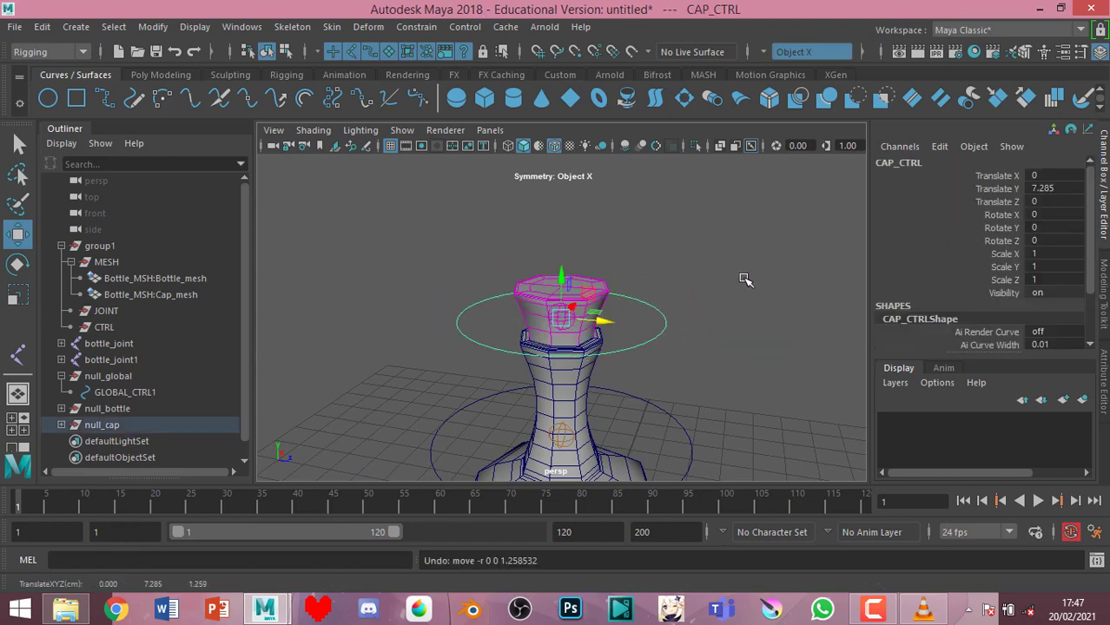
click(745, 278)
scroll(738, 310, down, 3)
scroll(738, 310, up, 4)
scroll(732, 371, down, 4)
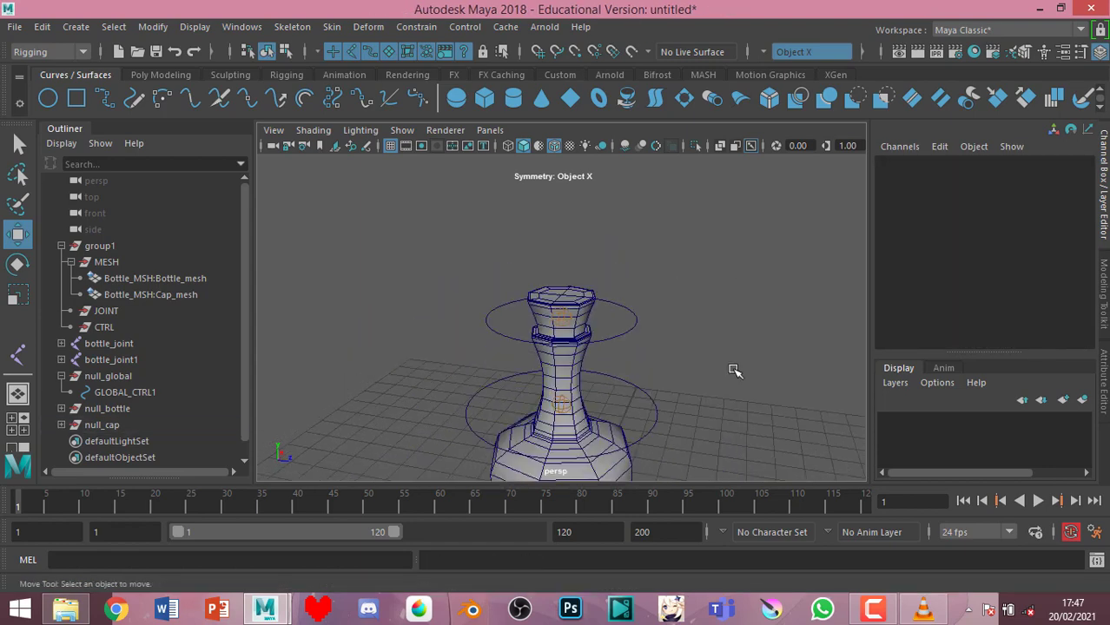
scroll(630, 401, down, 2)
alt+drag(631, 401, 645, 382)
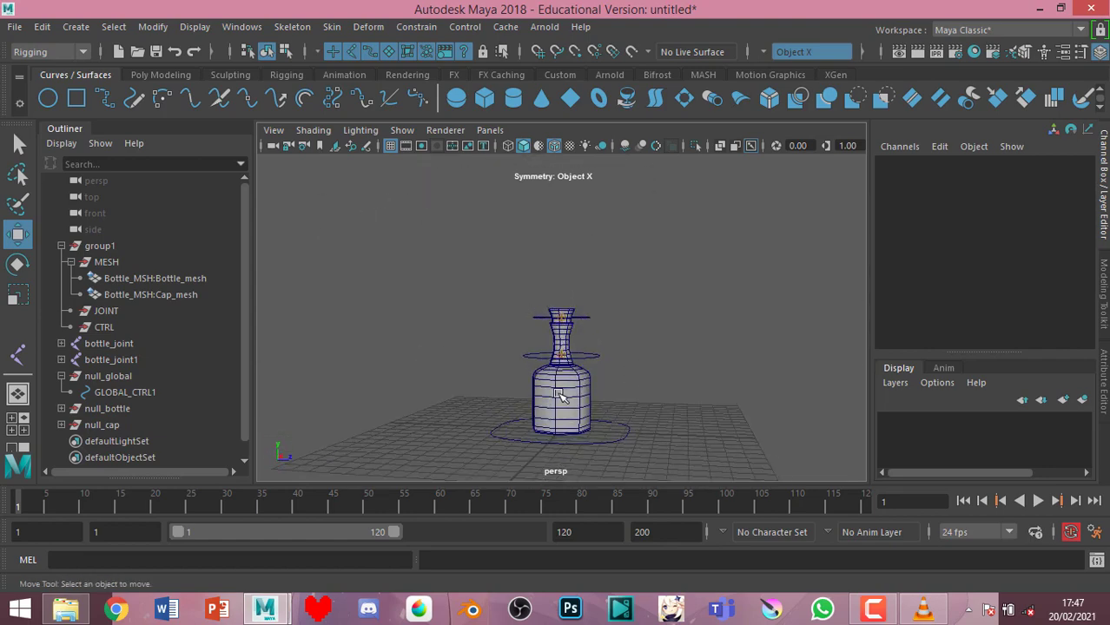
Parent null_bottle and null_cap under GLOBAL_CTRL1 in the Outliner
scroll(560, 397, up, 3)
mouse_move(553, 347)
alt+mouse_down()
mouse_move(671, 389)
mouse_move(669, 401)
alt+mouse_up()
click(643, 424)
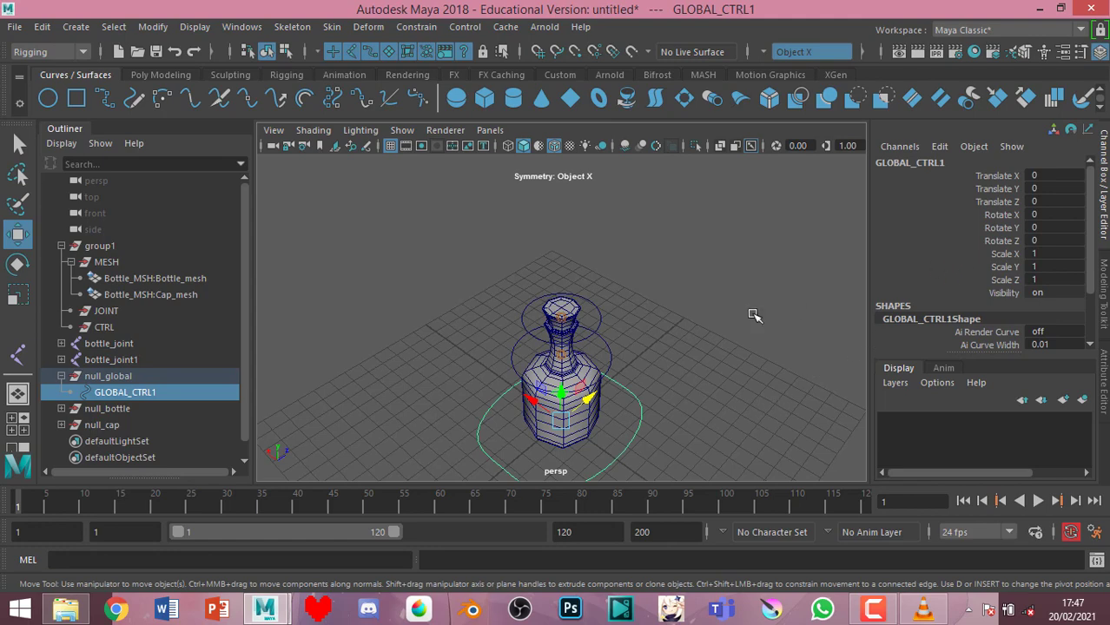
click(724, 296)
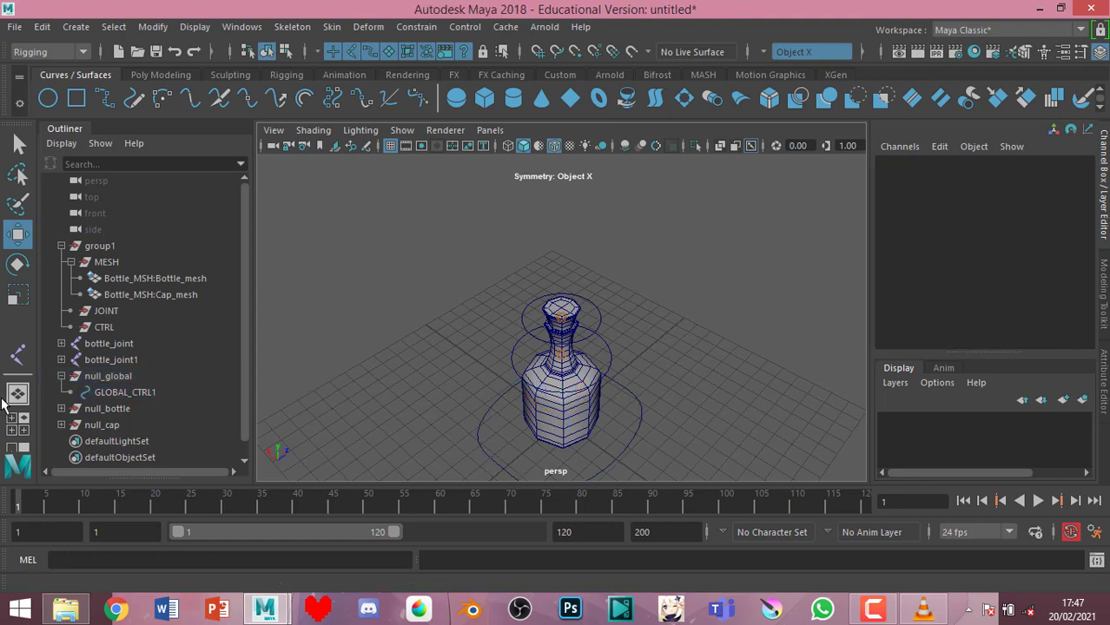
click(137, 408)
click(131, 425)
click(131, 407)
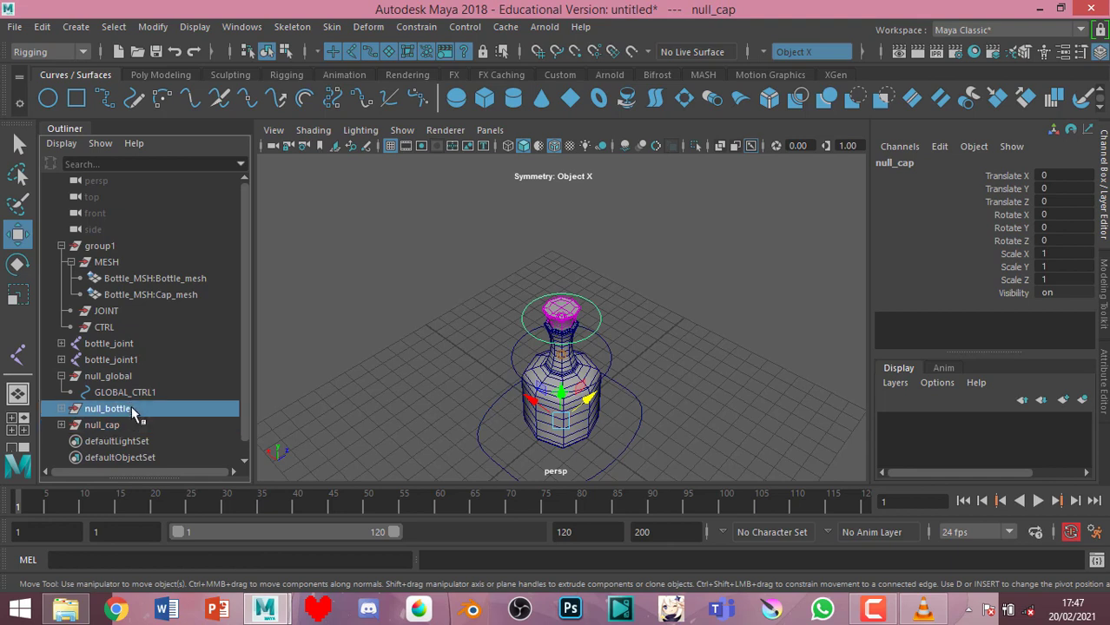
middle_drag(132, 424, 132, 415)
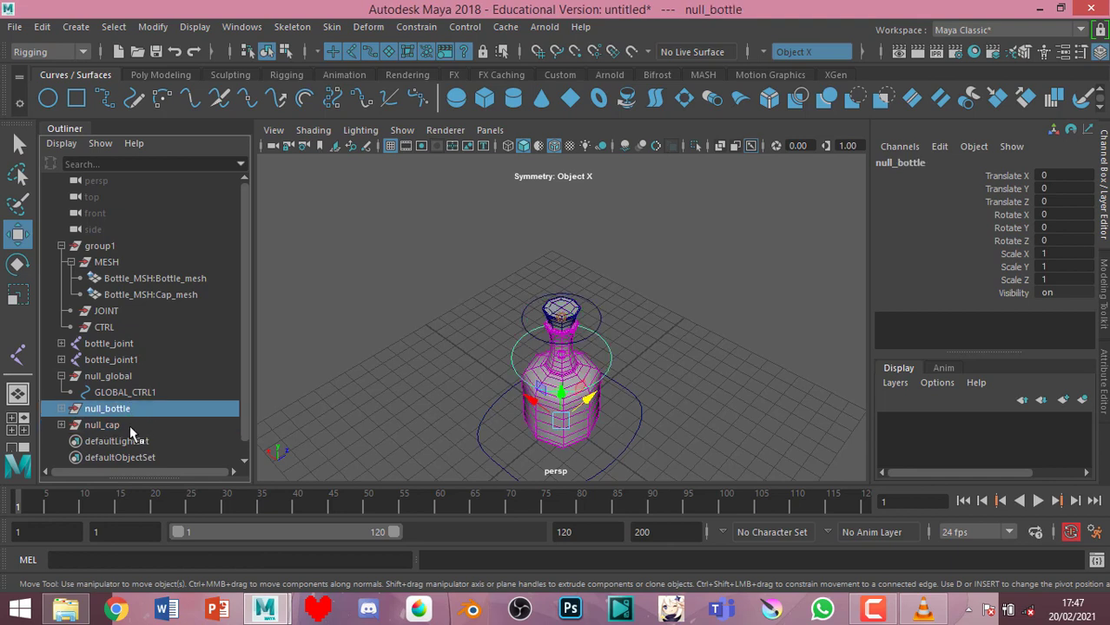
ctrl+click(127, 422)
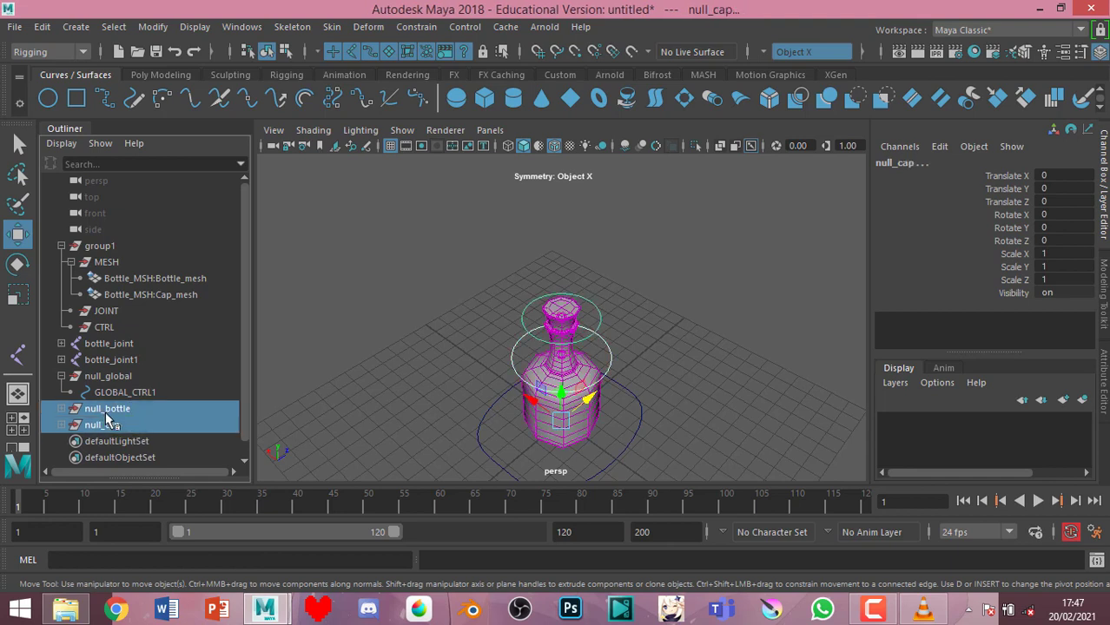
middle_drag(109, 417, 129, 393)
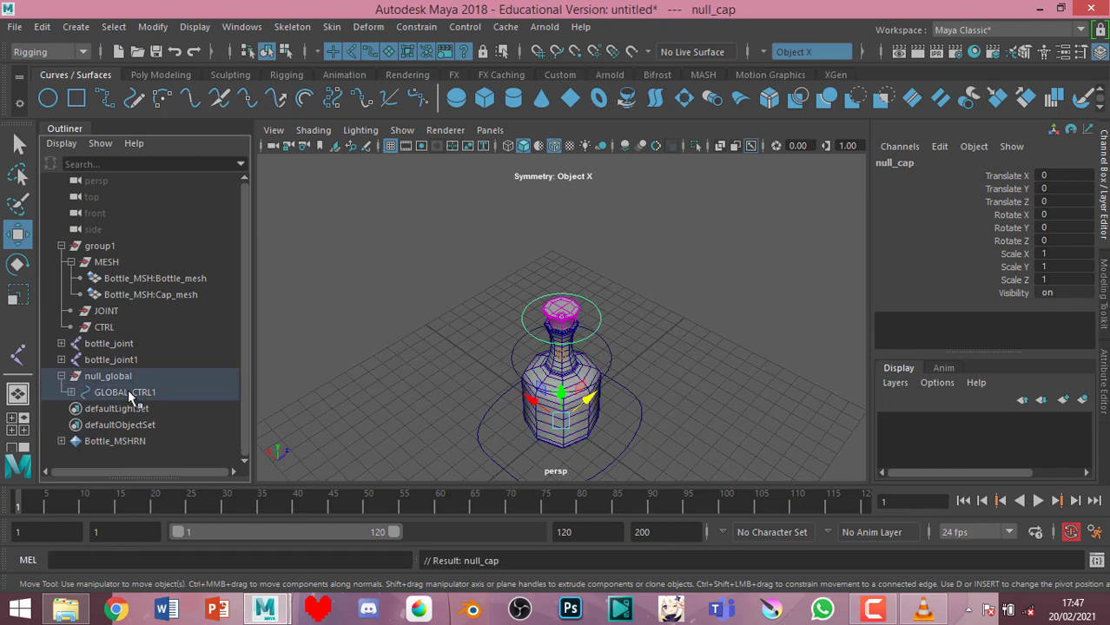
Test-move GLOBAL_CTRL1 to confirm the whole bottle follows, then undo
click(403, 265)
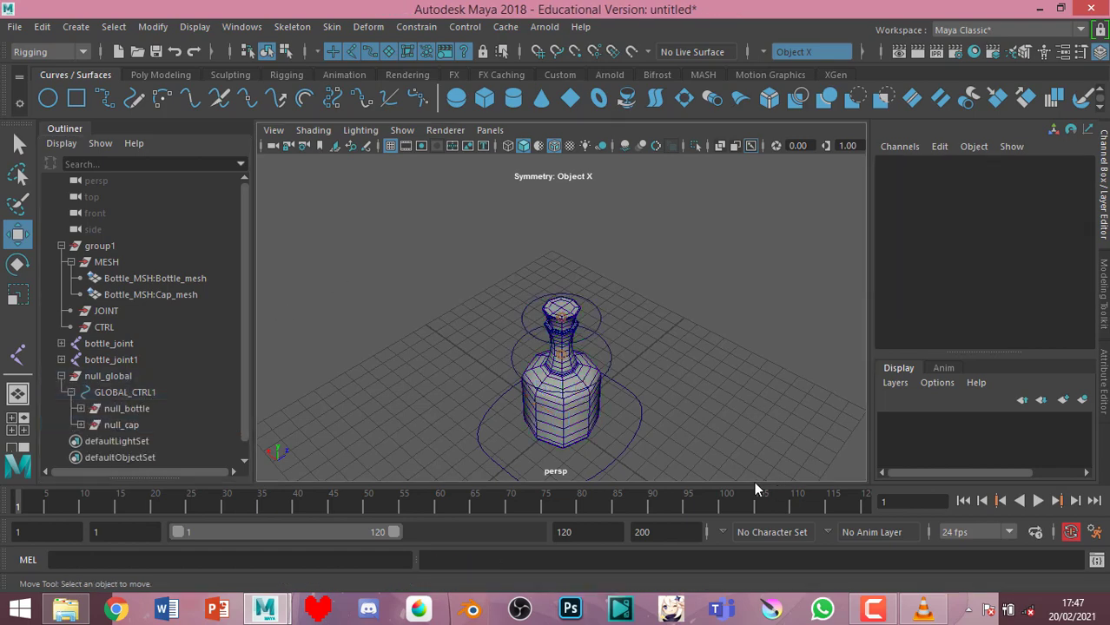
click(638, 415)
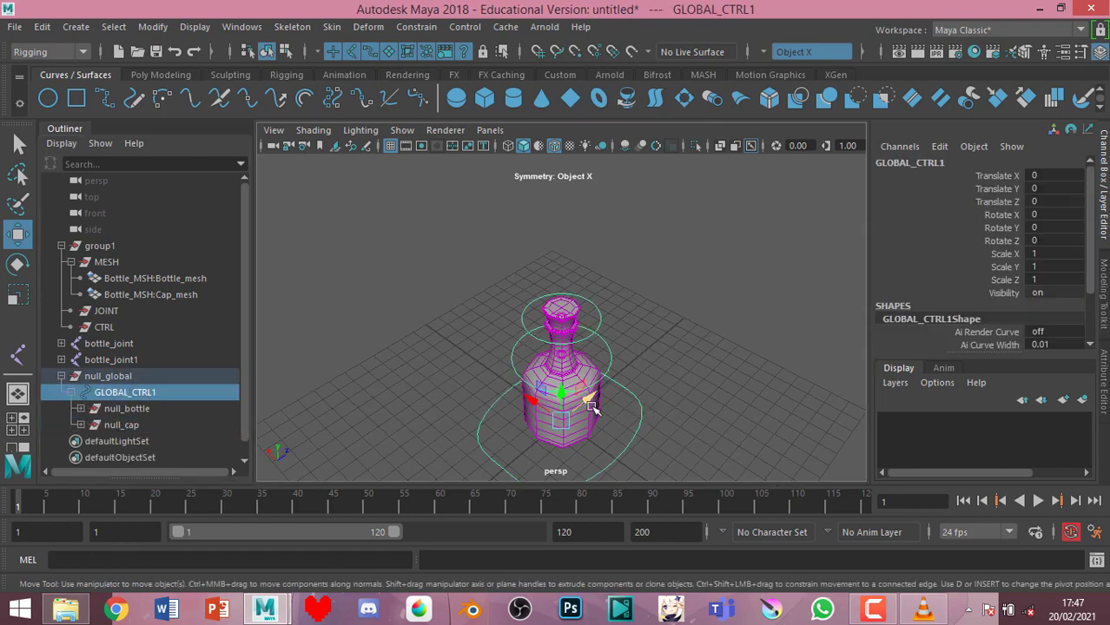
drag(581, 401, 677, 343)
key(ctrl+z)
click(745, 261)
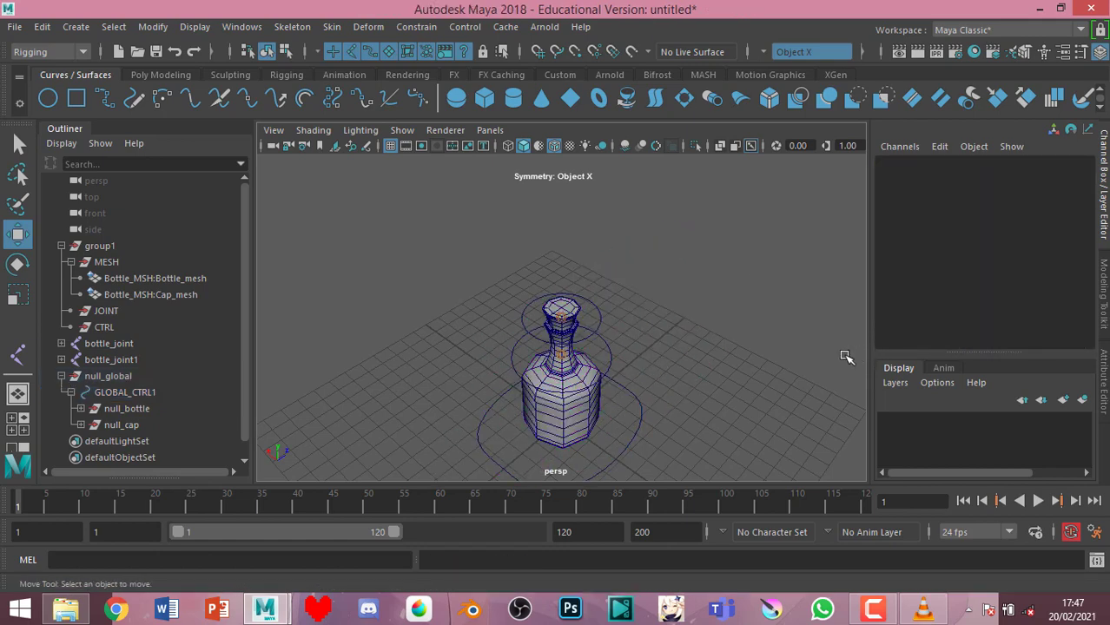
Reselect GLOBAL_CTRL1 and show its shape's full attribute listing
mouse_move(842, 354)
alt+mouse_down()
mouse_move(751, 298)
mouse_move(701, 403)
mouse_move(639, 409)
alt+mouse_up()
click(621, 396)
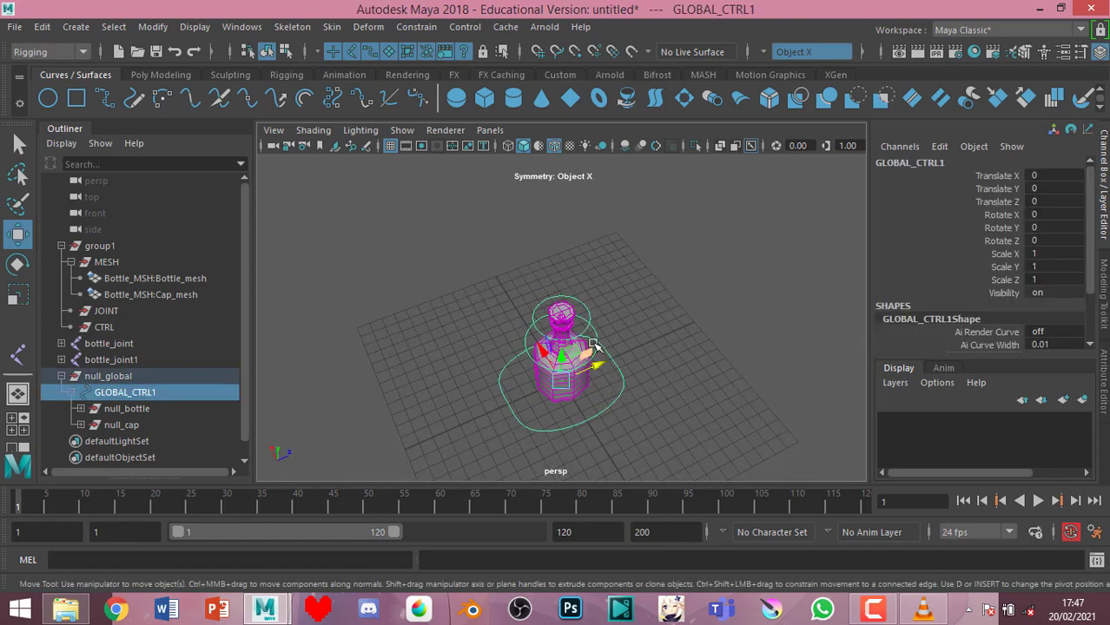
click(739, 213)
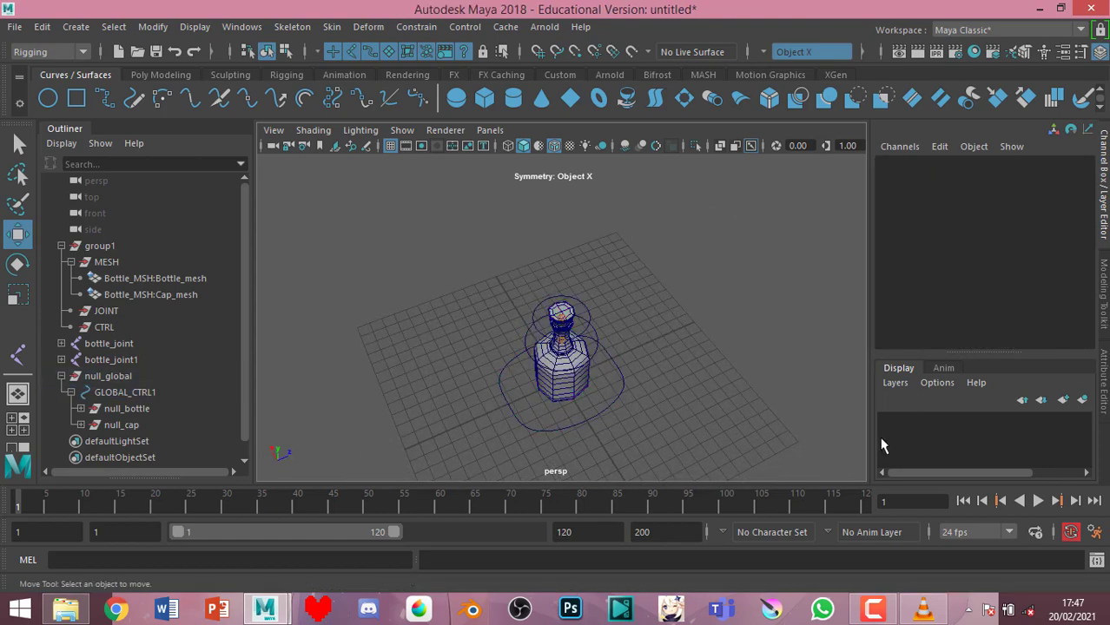
click(620, 396)
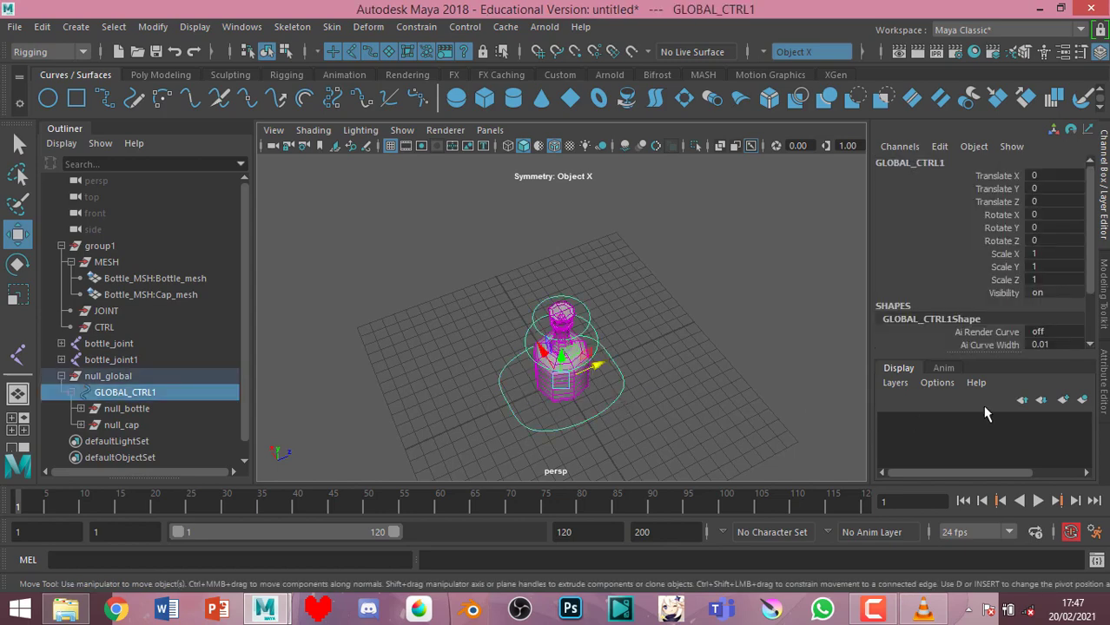
click(1105, 395)
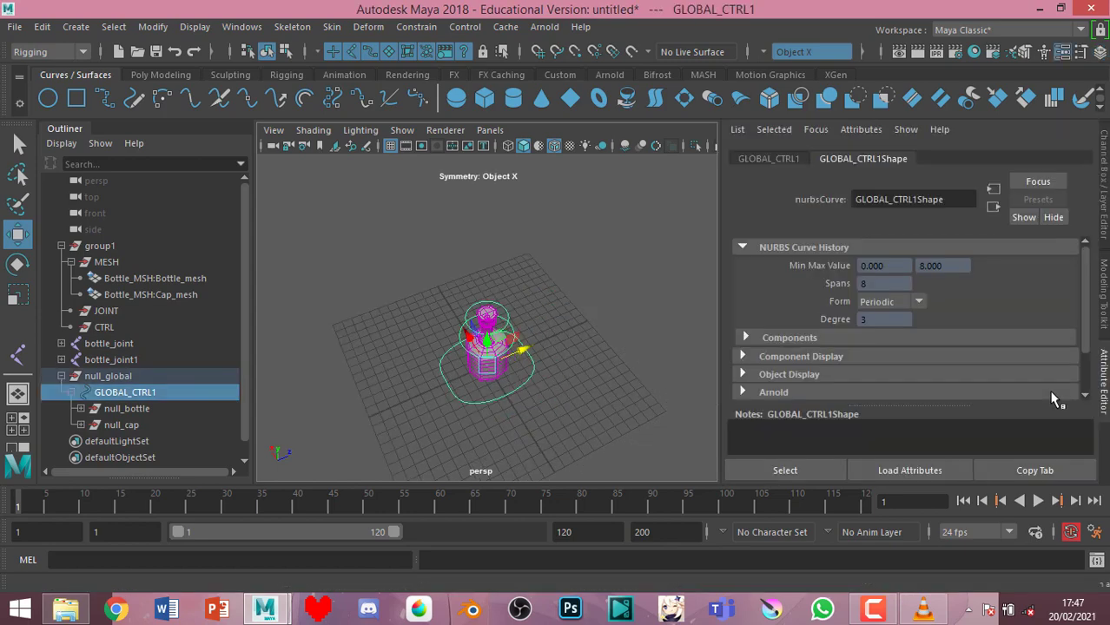
Expand GLOBAL_CTRL1Shape's Object Display > Drawing Overrides section to enable overrides, then deselect
scroll(825, 393, down, 2)
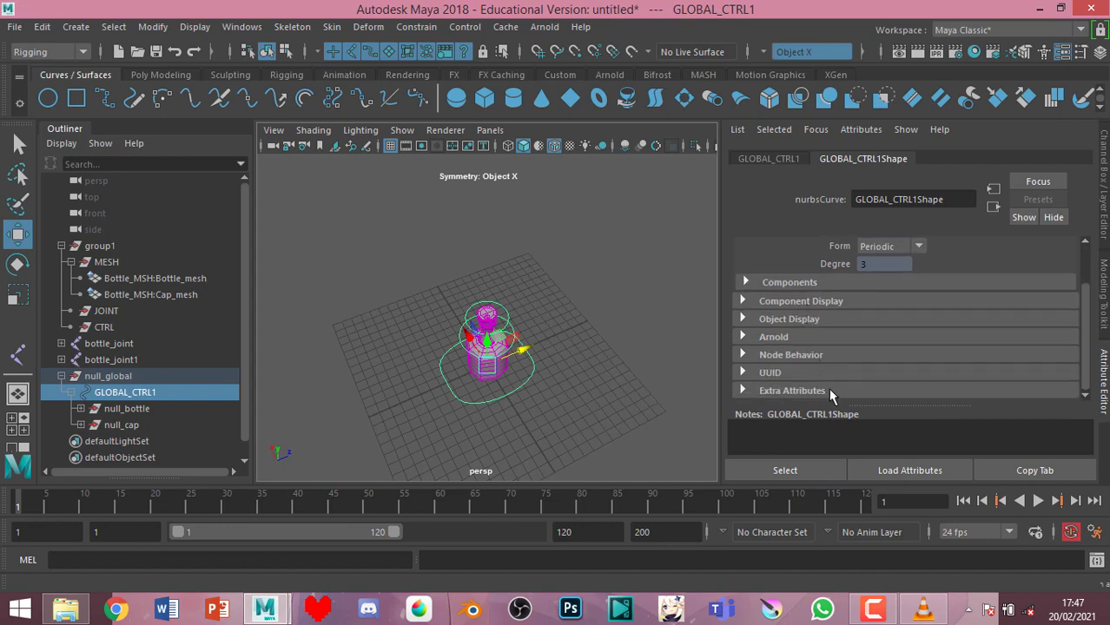
scroll(829, 391, up, 2)
scroll(829, 393, down, 2)
click(745, 321)
scroll(797, 358, down, 4)
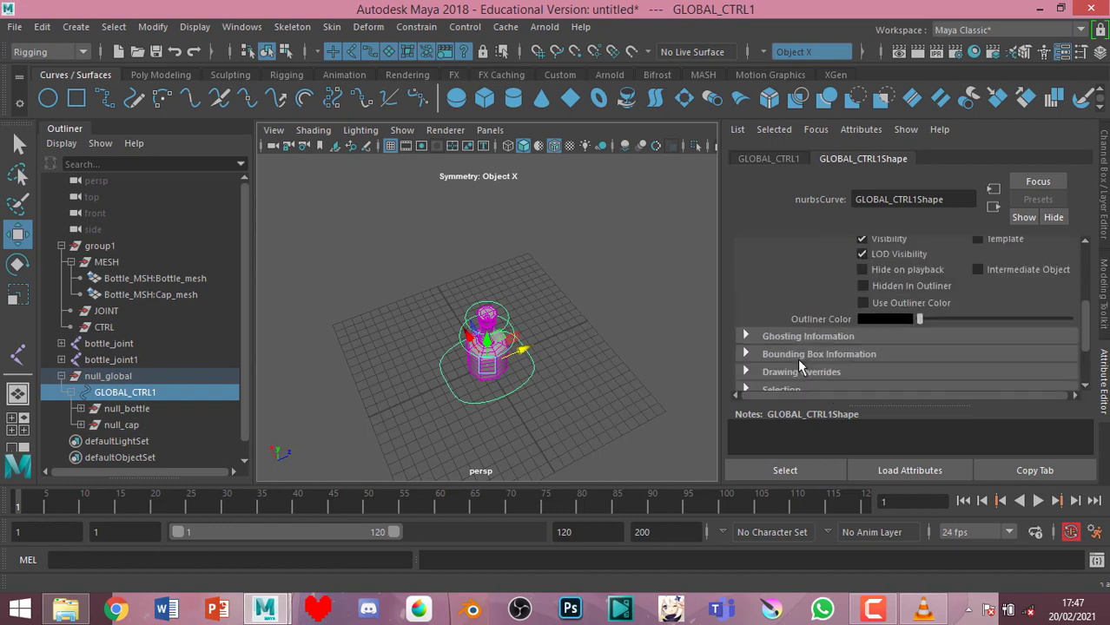
scroll(799, 366, down, 3)
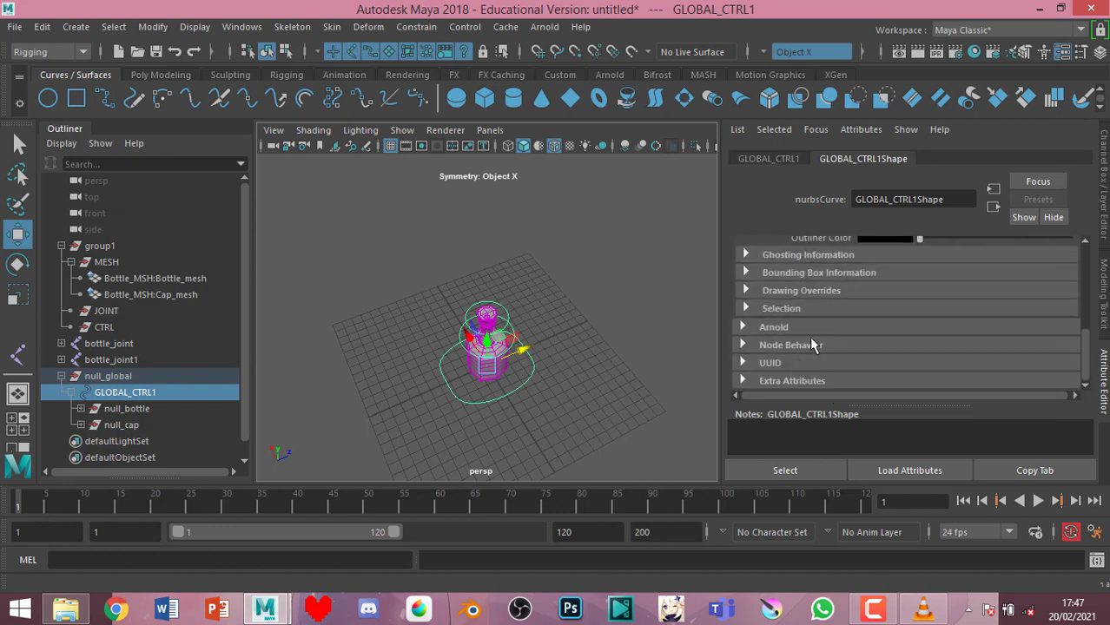
click(827, 292)
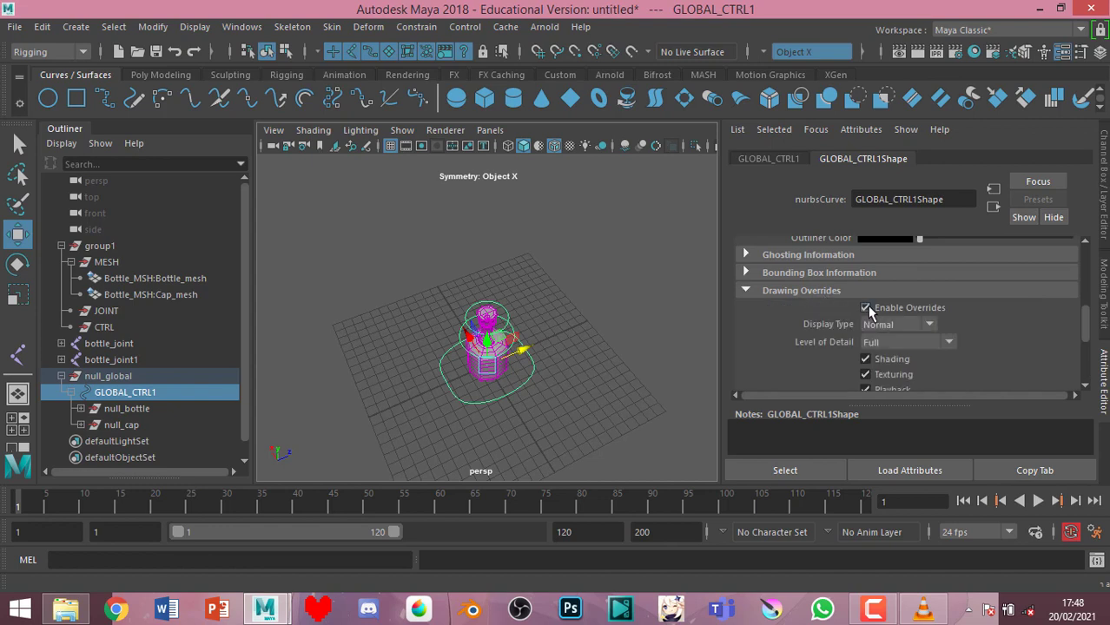
scroll(868, 321, down, 2)
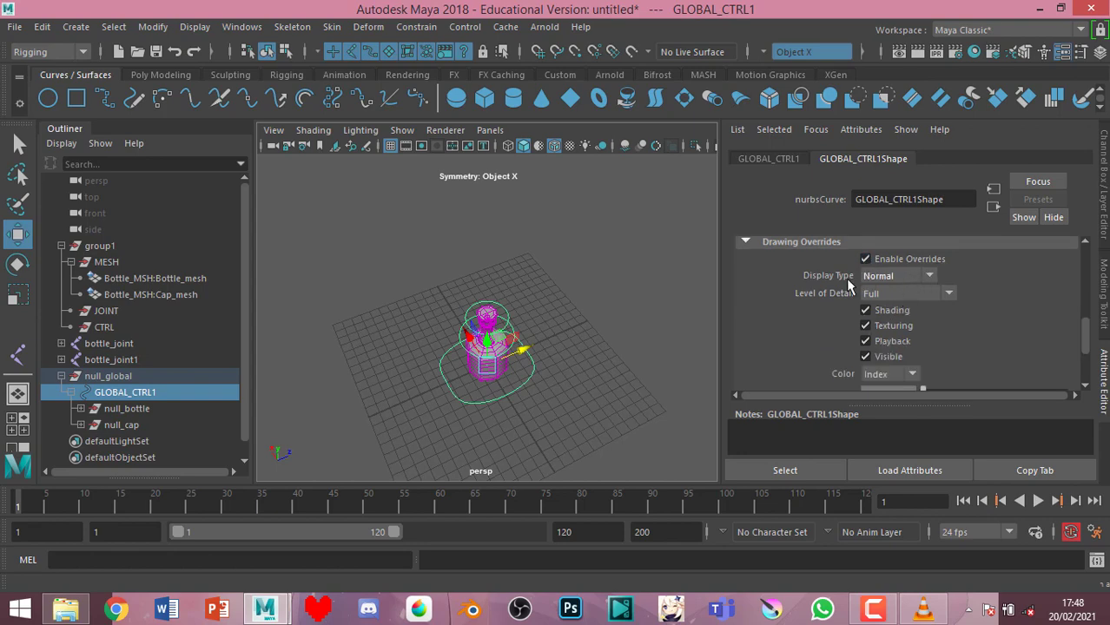
click(662, 235)
mouse_move(482, 445)
alt+mouse_down()
mouse_move(500, 375)
mouse_move(508, 448)
mouse_move(549, 454)
alt+mouse_up()
Select the bottle mesh and expand its Object Display attributes
click(509, 447)
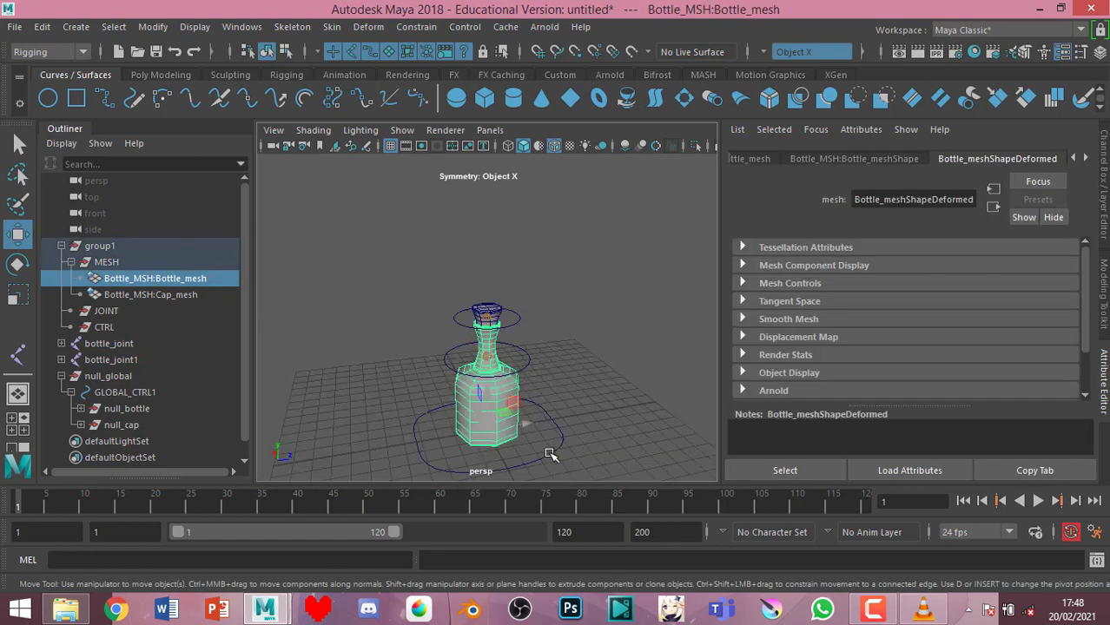
scroll(548, 454, up, 2)
scroll(548, 455, down, 2)
scroll(523, 466, up, 3)
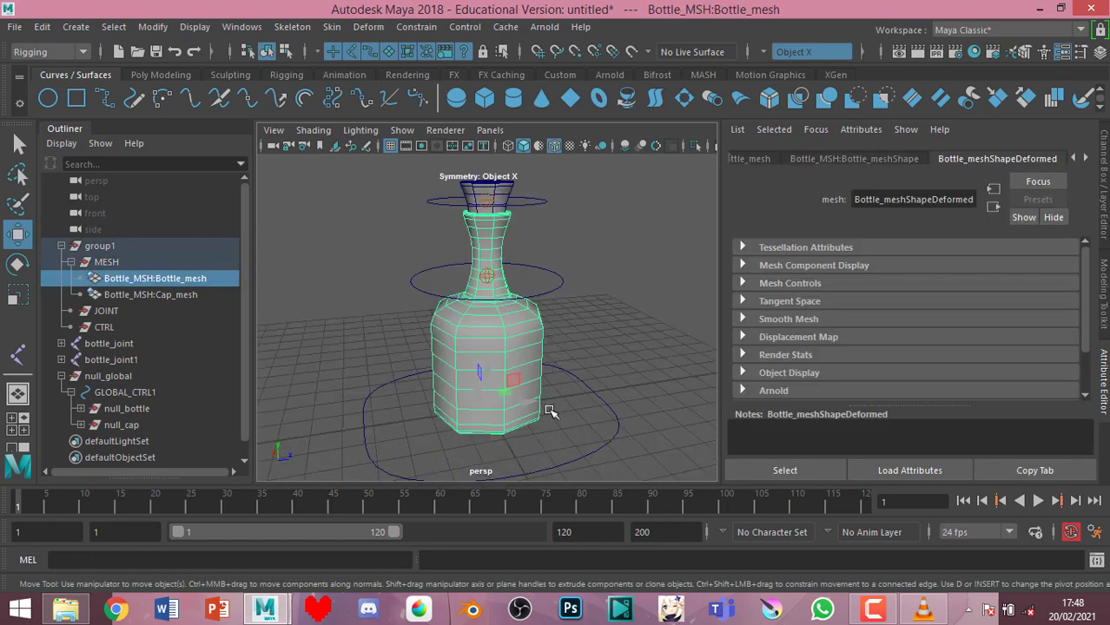
scroll(466, 409, up, 2)
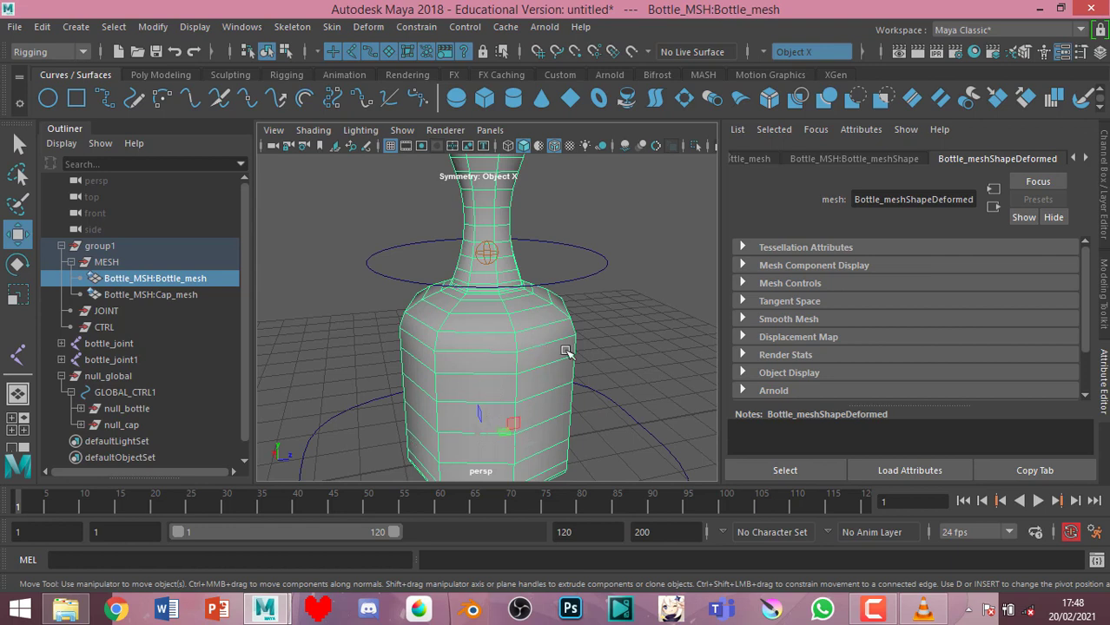
scroll(892, 364, down, 3)
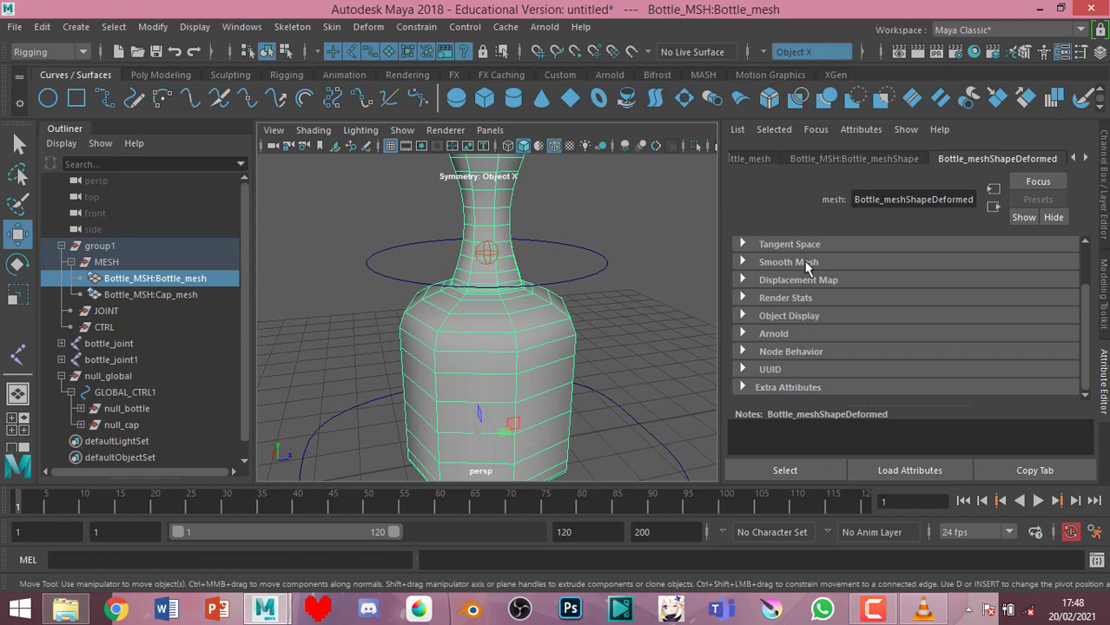
scroll(813, 382, up, 3)
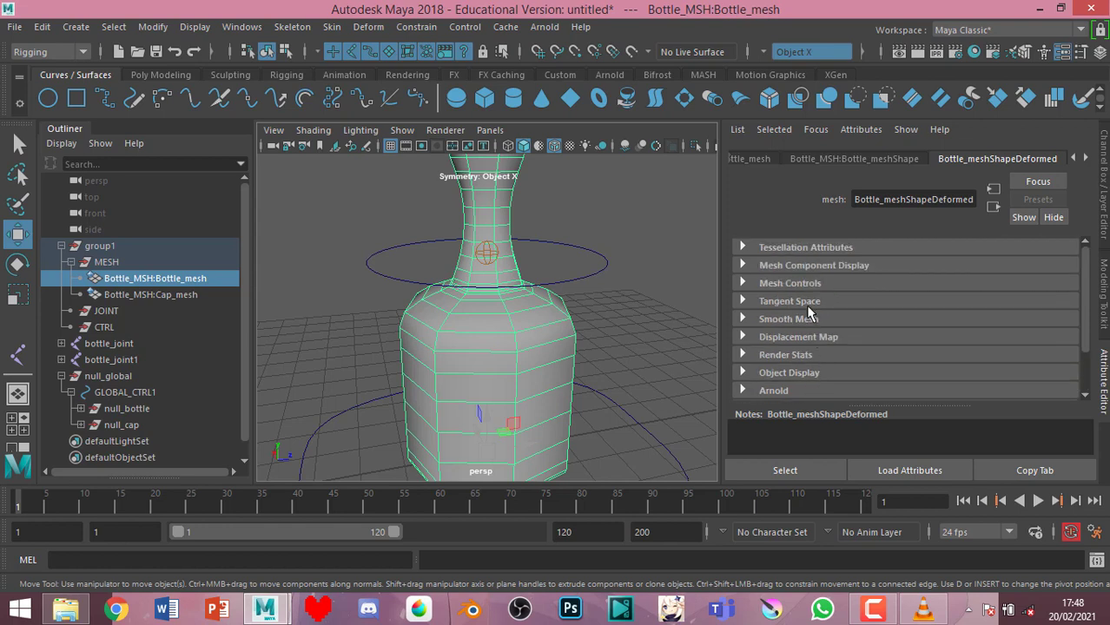
click(839, 266)
scroll(862, 352, down, 3)
scroll(862, 352, down, 2)
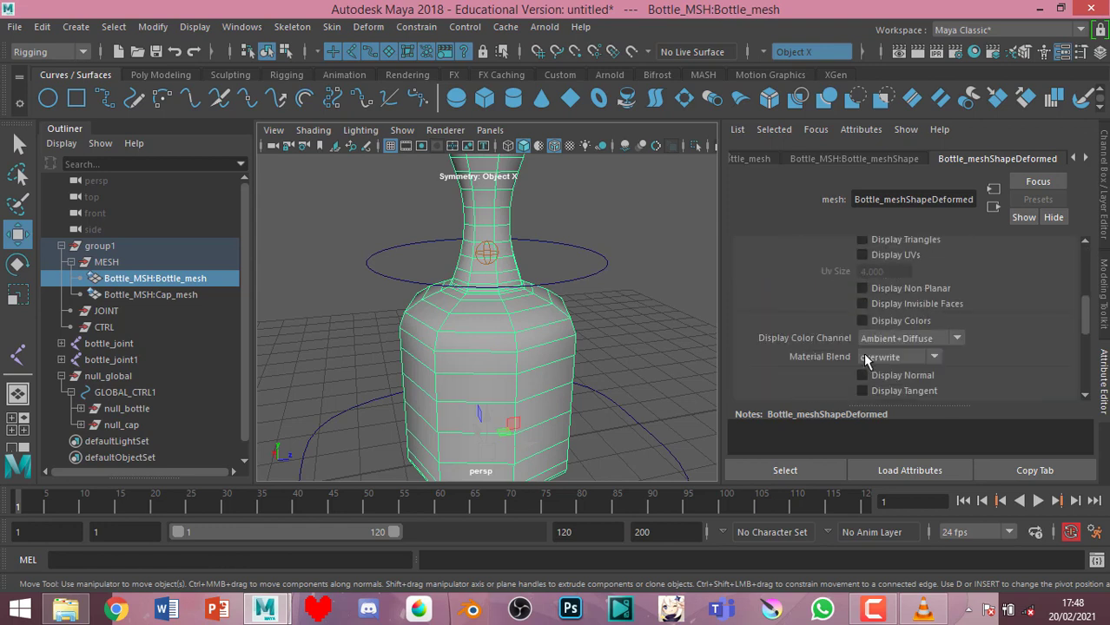
scroll(862, 353, up, 1)
scroll(861, 353, down, 1)
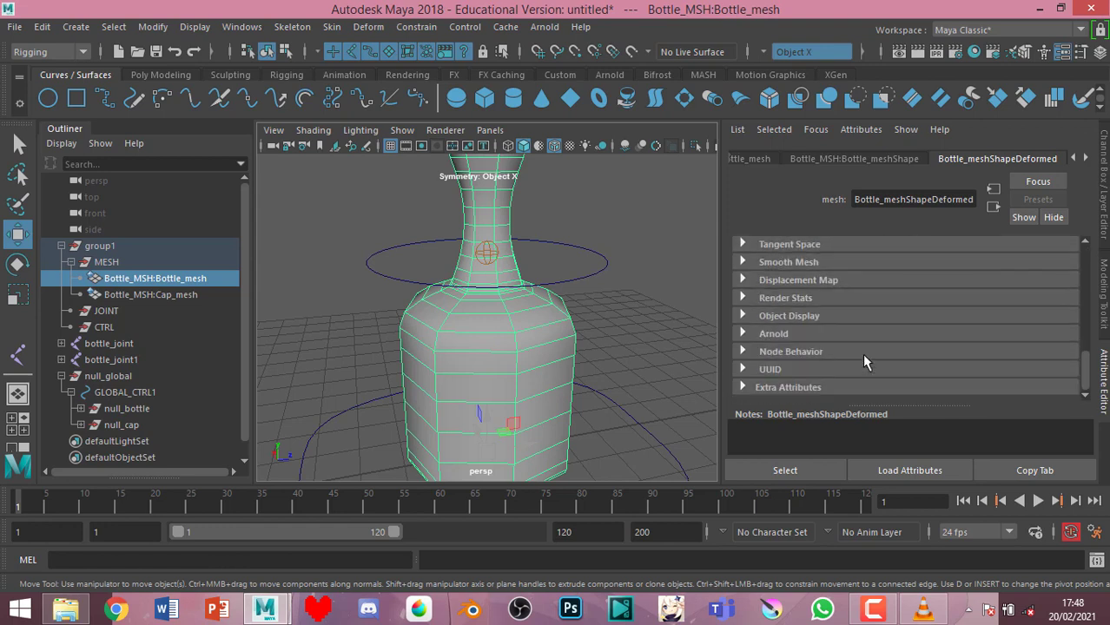
click(839, 317)
scroll(829, 318, down, 4)
scroll(829, 319, up, 1)
scroll(829, 319, up, 1)
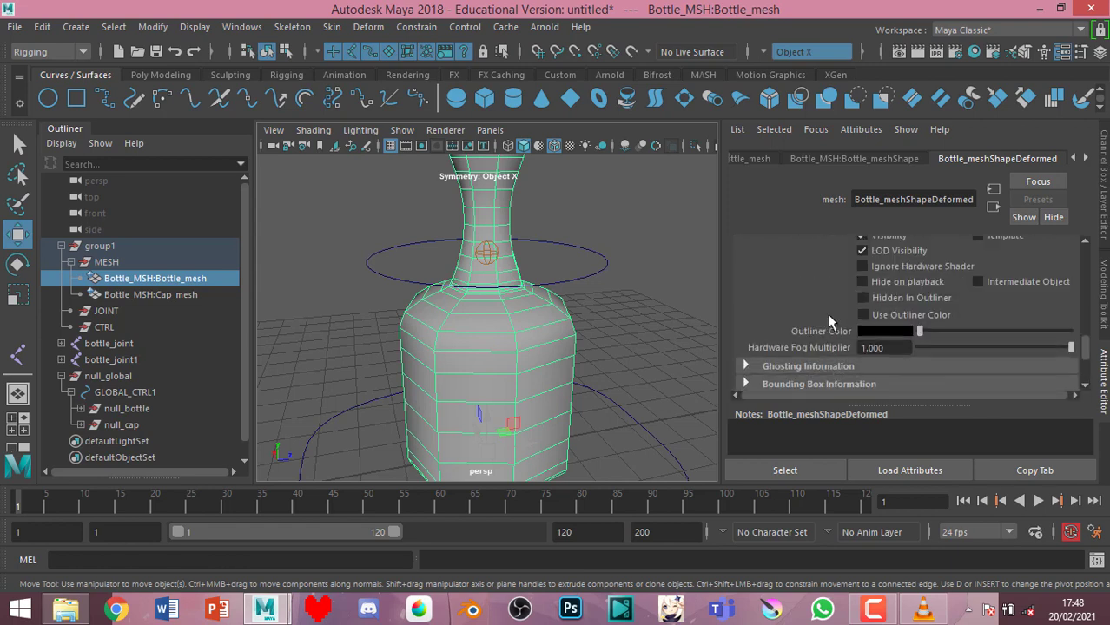
scroll(829, 322, down, 1)
scroll(830, 322, down, 1)
Enable the bottle mesh's drawing overrides and set Display Type to Reference
click(846, 304)
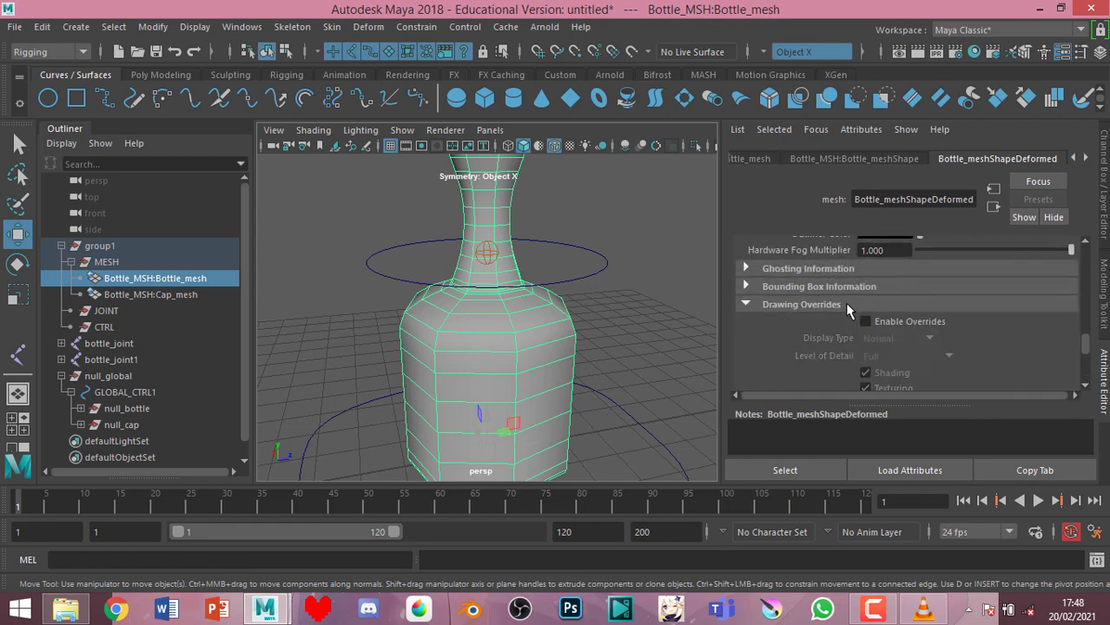
click(866, 321)
click(929, 337)
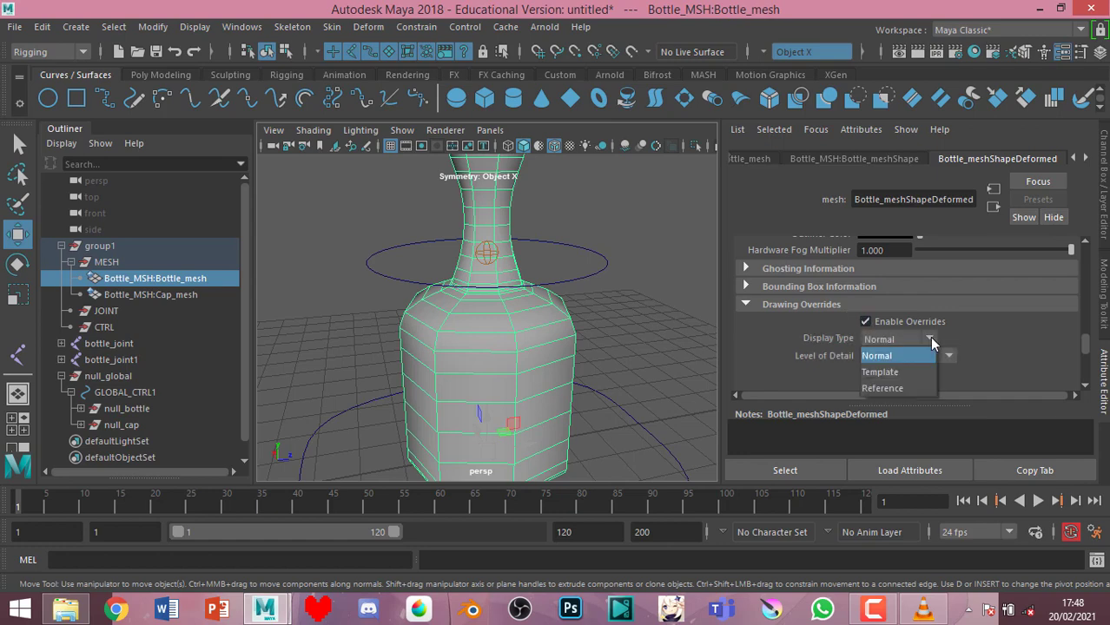
click(908, 387)
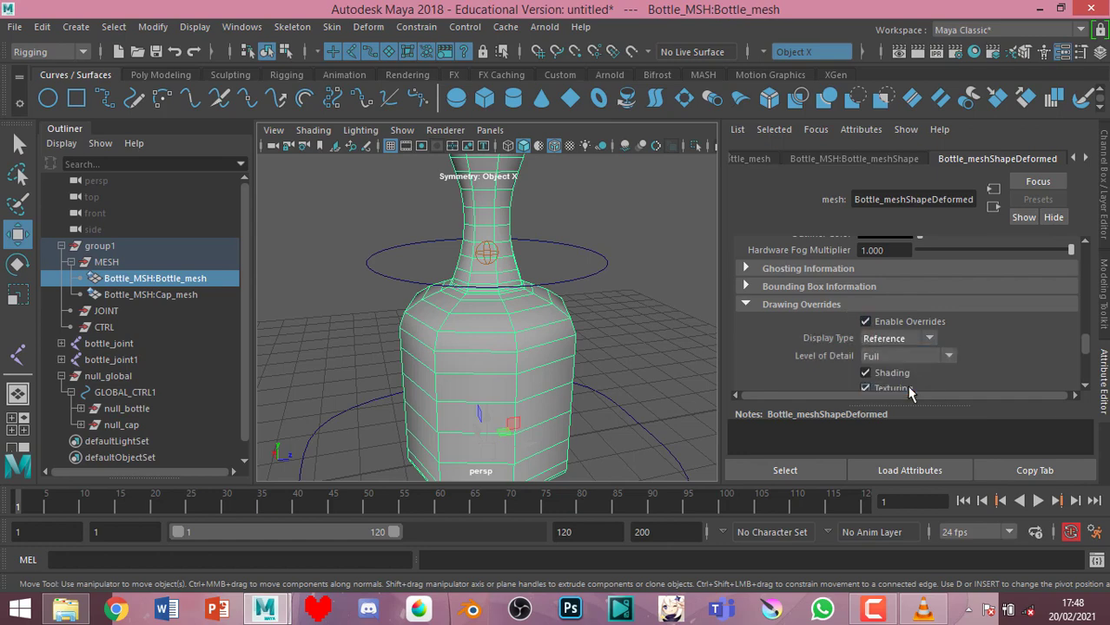
click(635, 309)
key(ctrl+z)
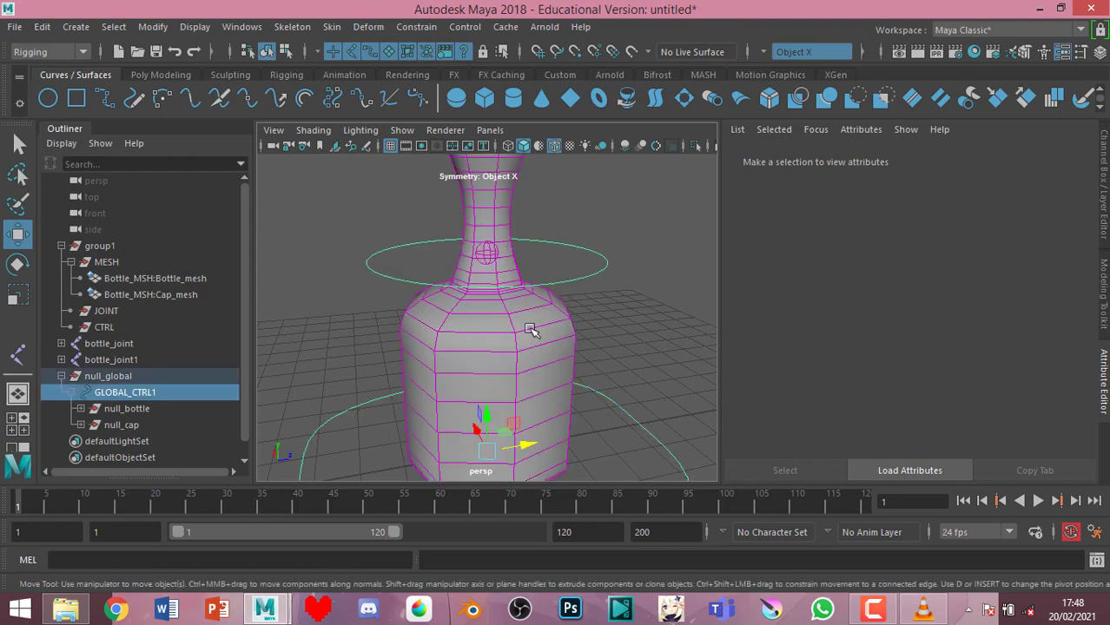
click(529, 338)
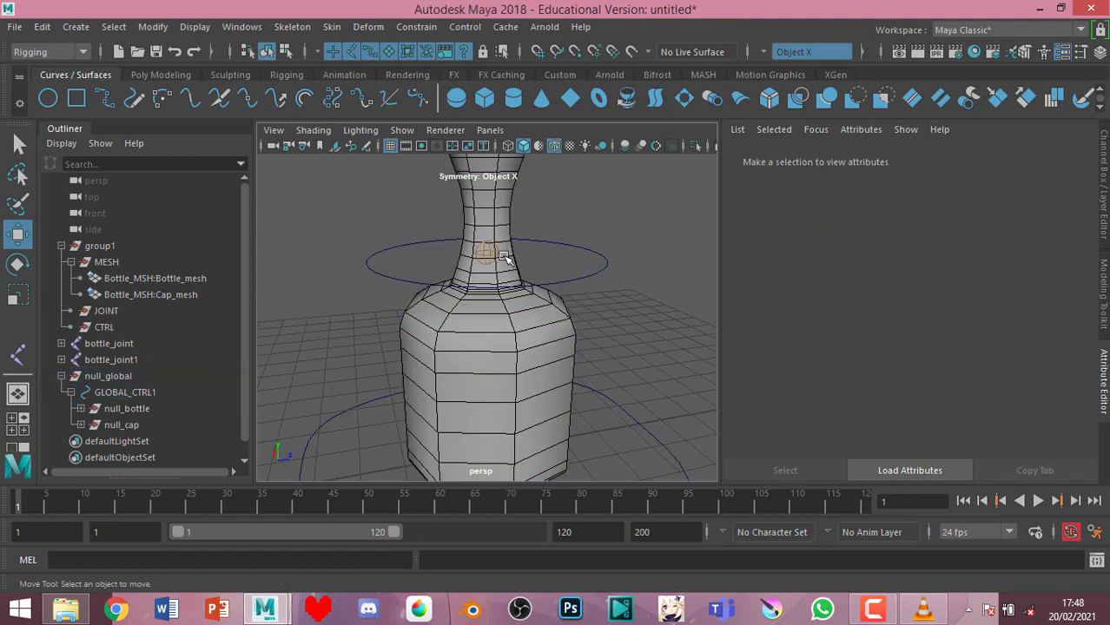
scroll(506, 260, down, 5)
scroll(499, 217, up, 5)
scroll(498, 208, down, 3)
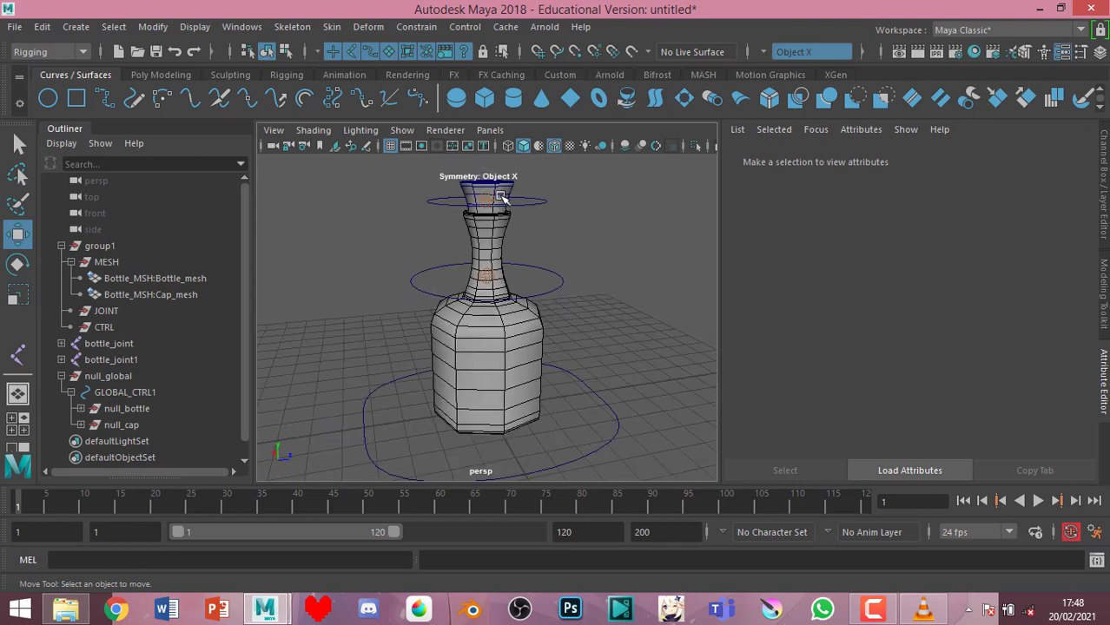
click(499, 201)
click(866, 321)
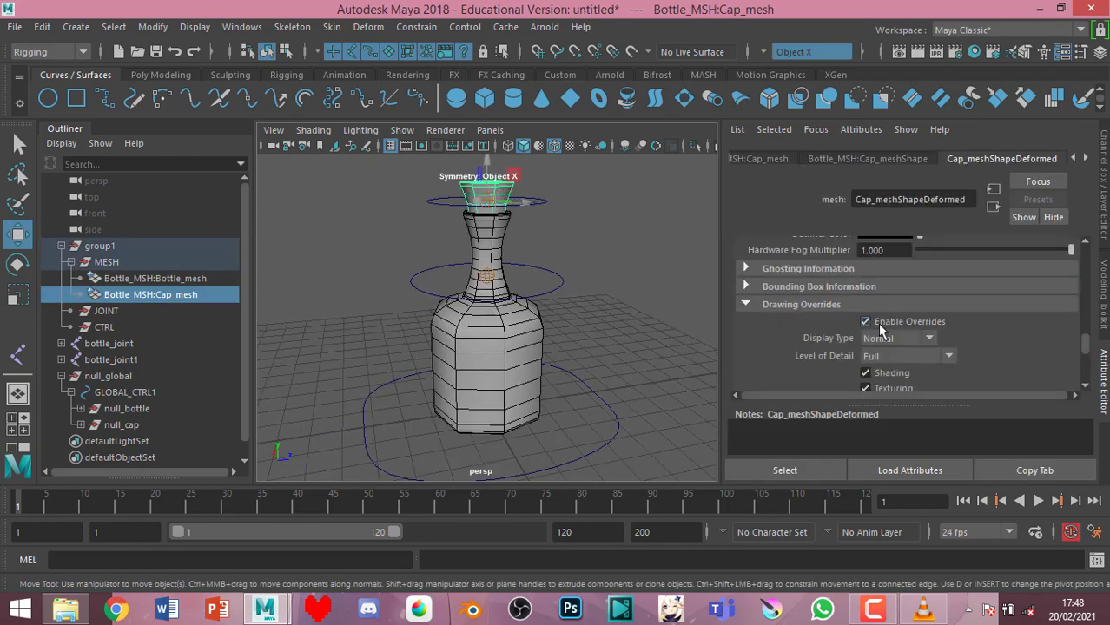
click(926, 339)
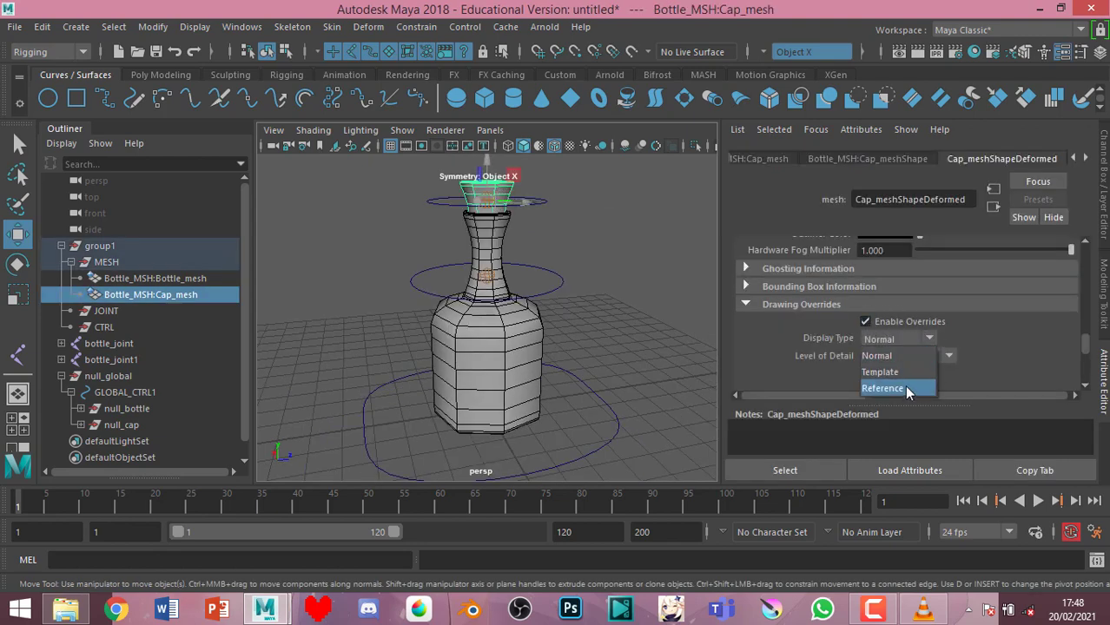
click(904, 387)
click(634, 251)
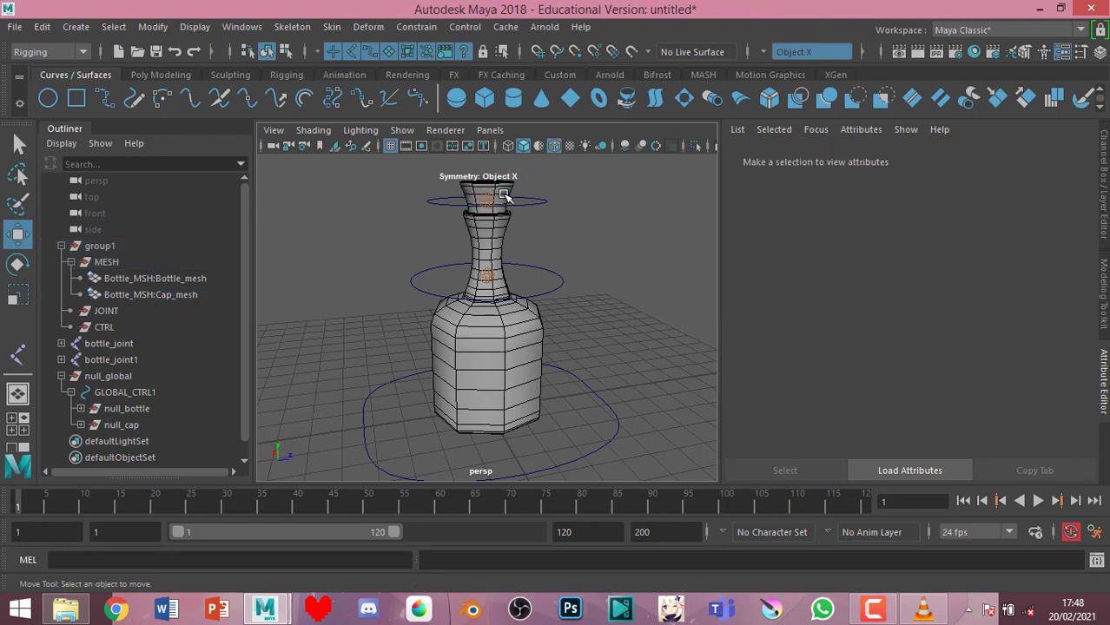
click(502, 193)
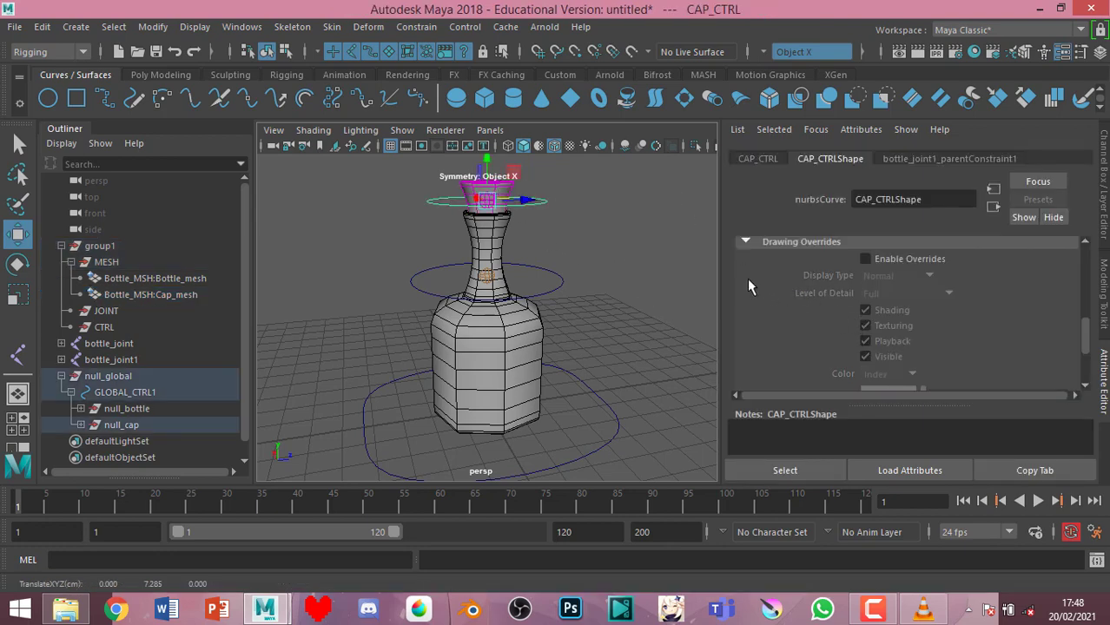
click(705, 272)
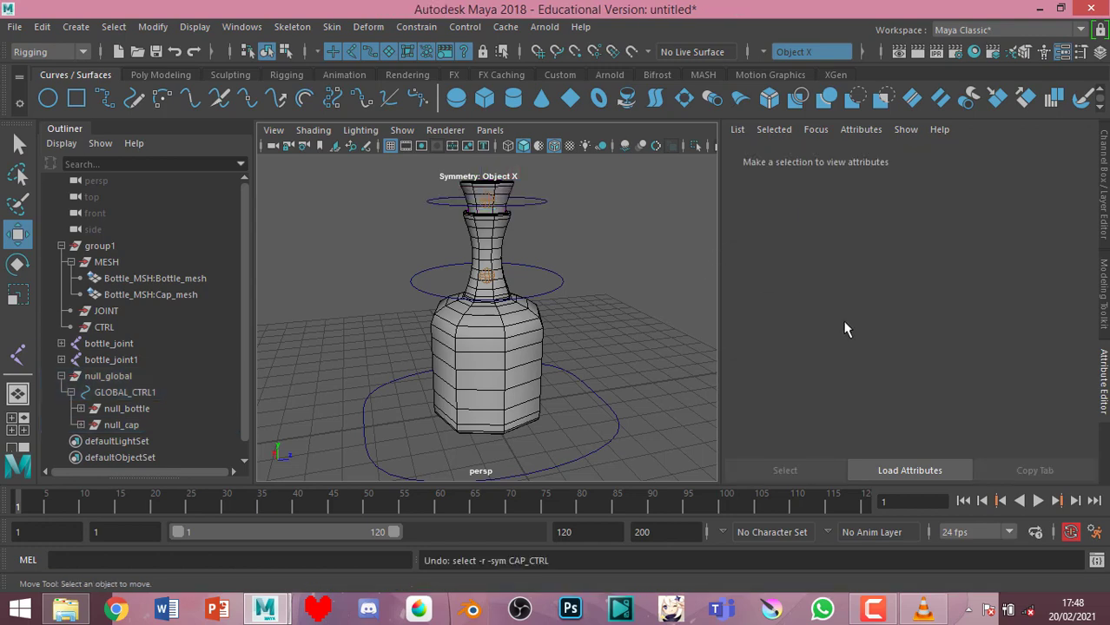
Frame the view on bottle_joint1 at the bottle top and undo the stray selection changes
click(502, 189)
key(f)
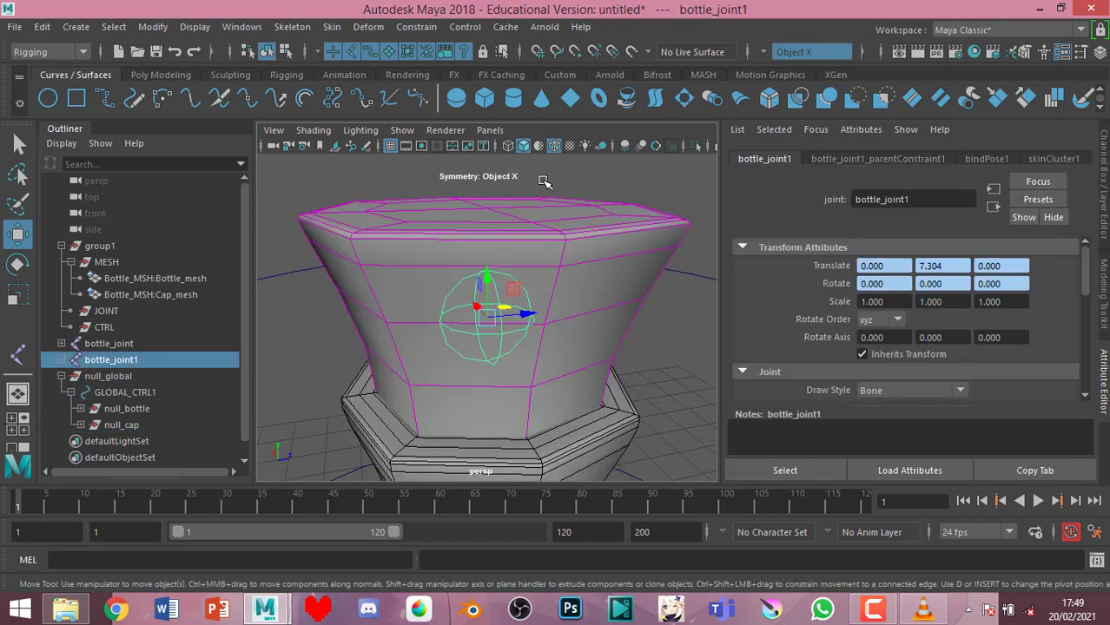
click(568, 260)
click(569, 261)
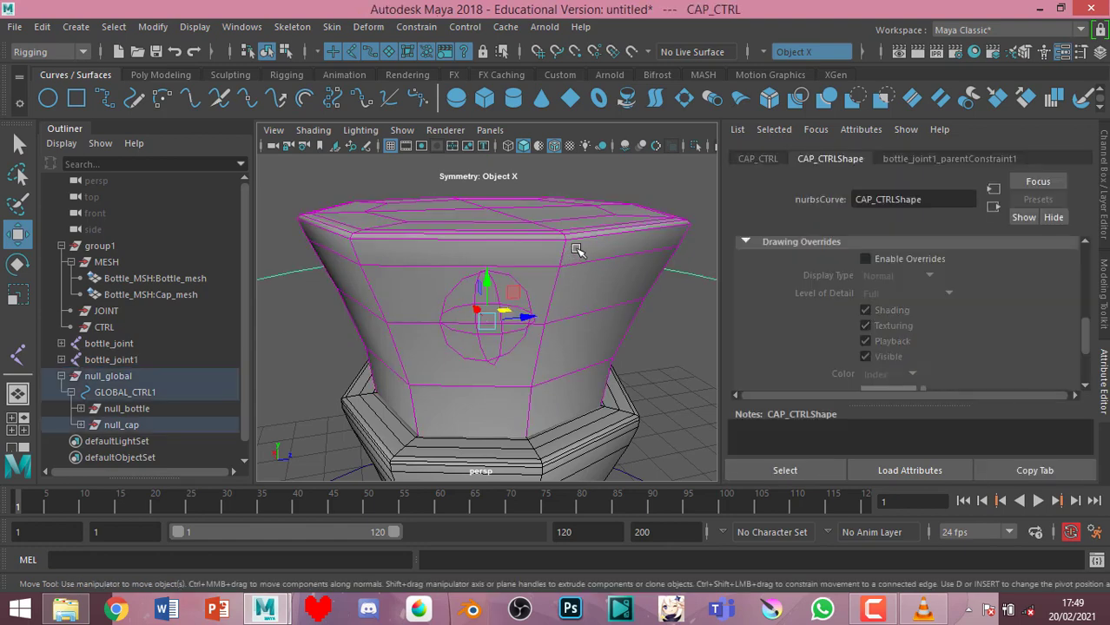
click(629, 218)
scroll(629, 217, down, 5)
key(ctrl+z)
key(ctrl+z)
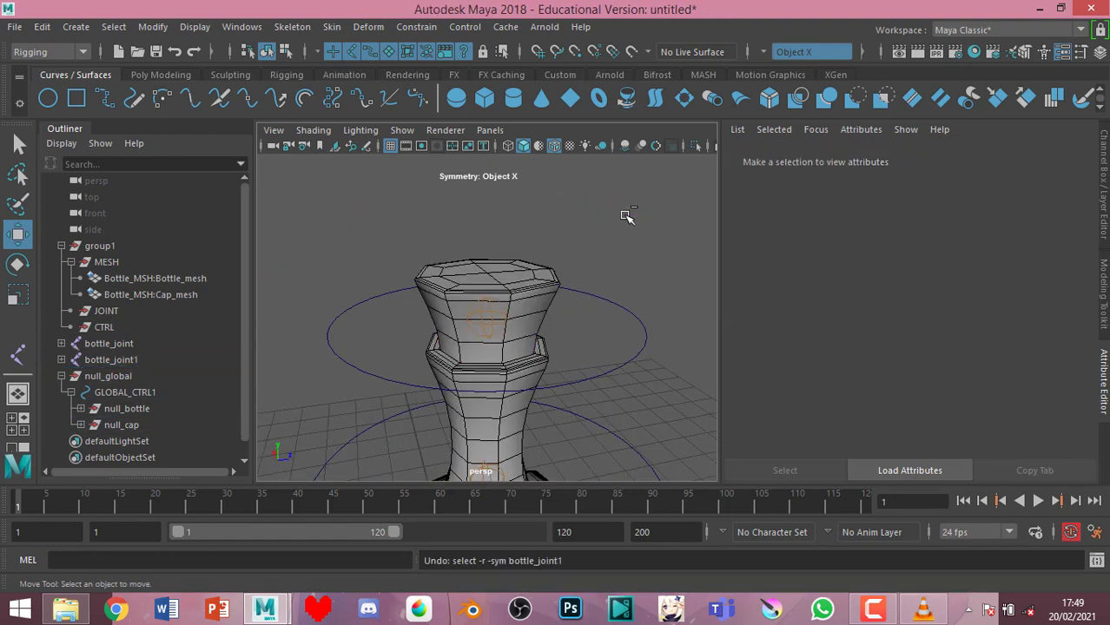
key(shift+z)
key(shift+z)
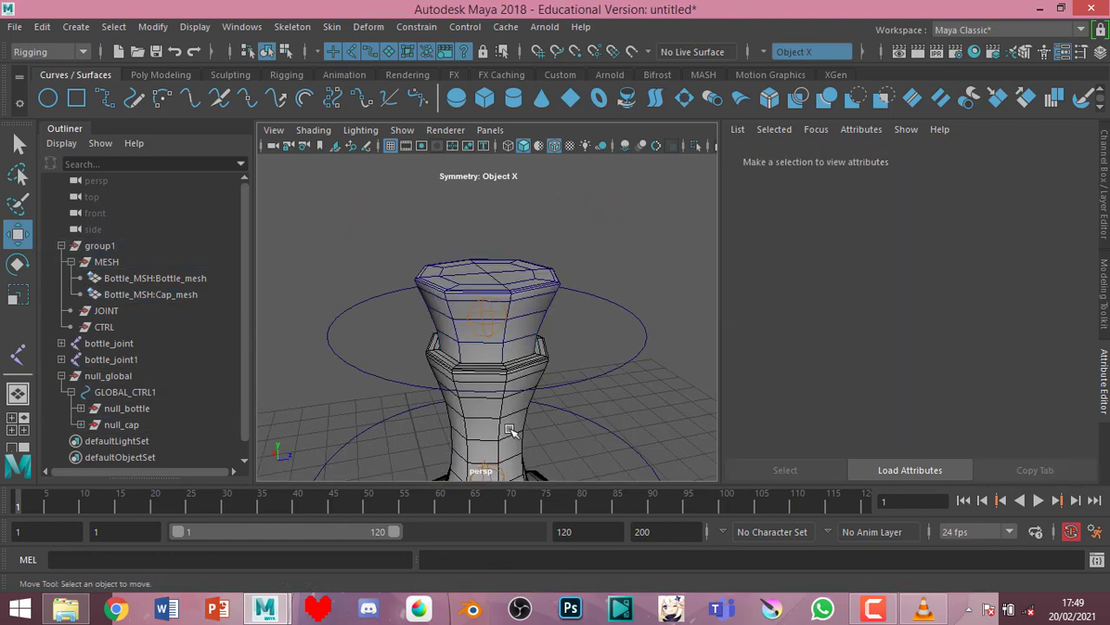
Set the cap mesh's drawing override Display Type to Reference
click(545, 294)
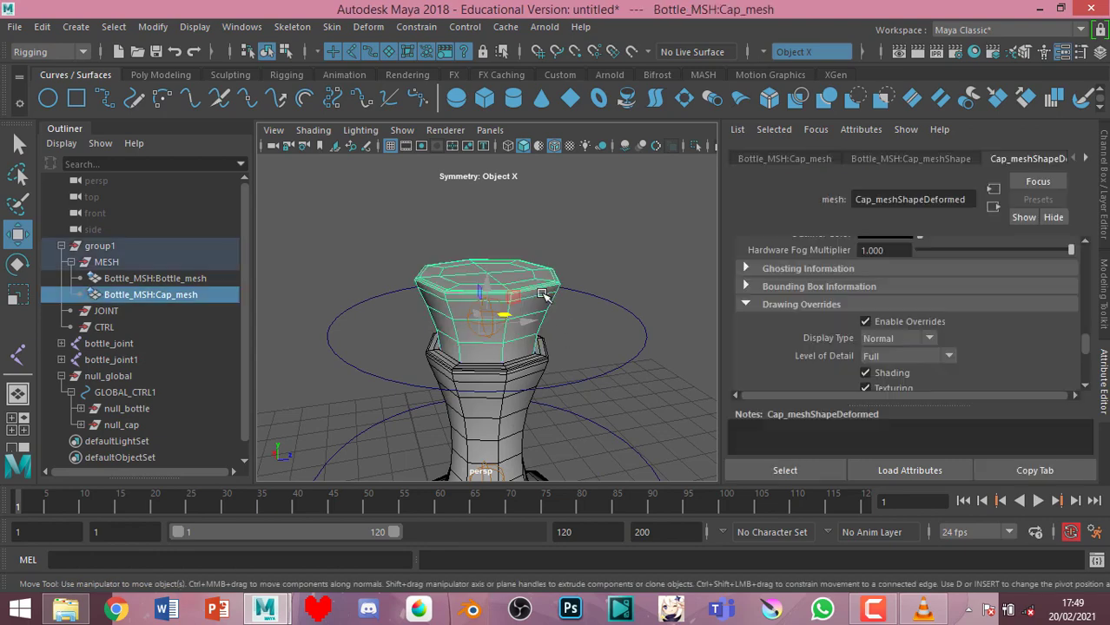
click(929, 339)
click(902, 391)
click(577, 267)
Check that the cap control and bottle_joint1 remain pickable while orbiting around the bottle
click(539, 287)
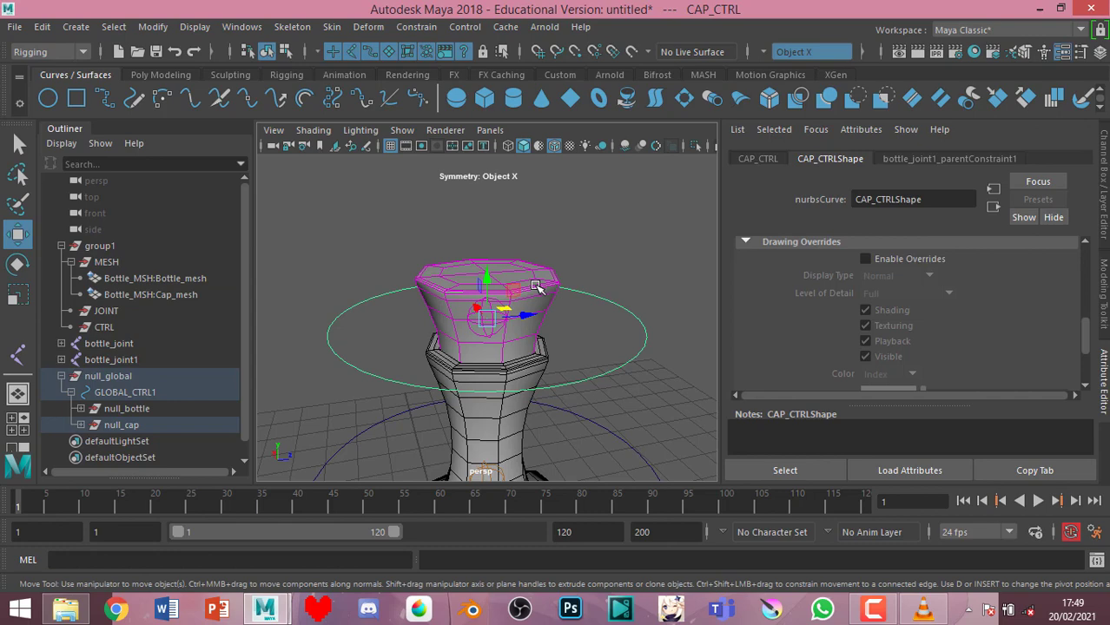
click(604, 251)
alt+drag(604, 249, 543, 269)
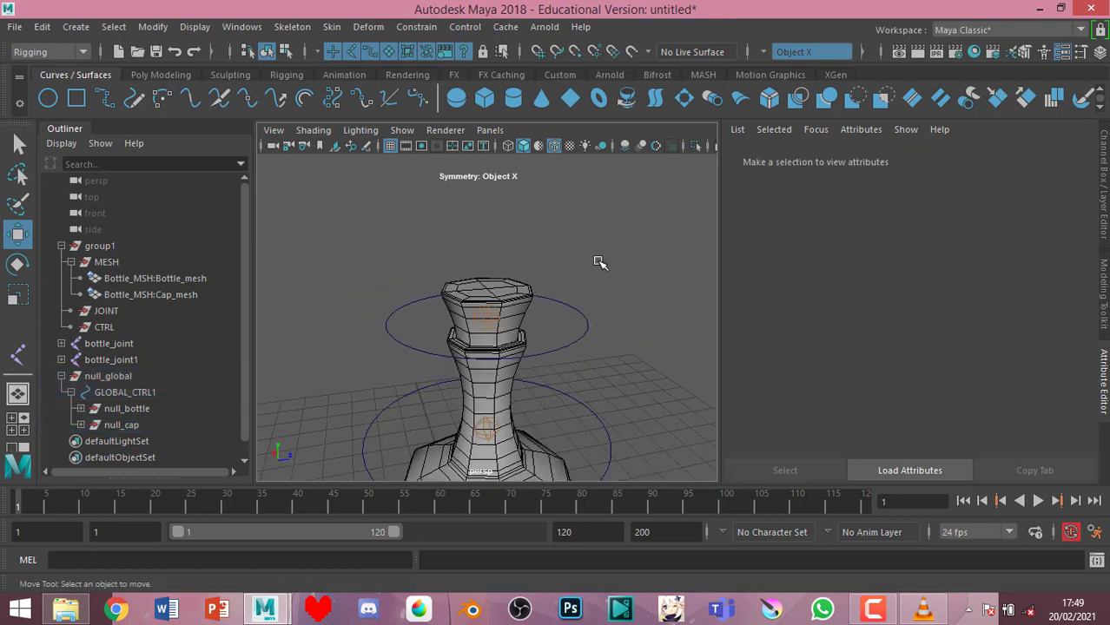
click(489, 332)
scroll(801, 333, down, 3)
scroll(801, 333, down, 3)
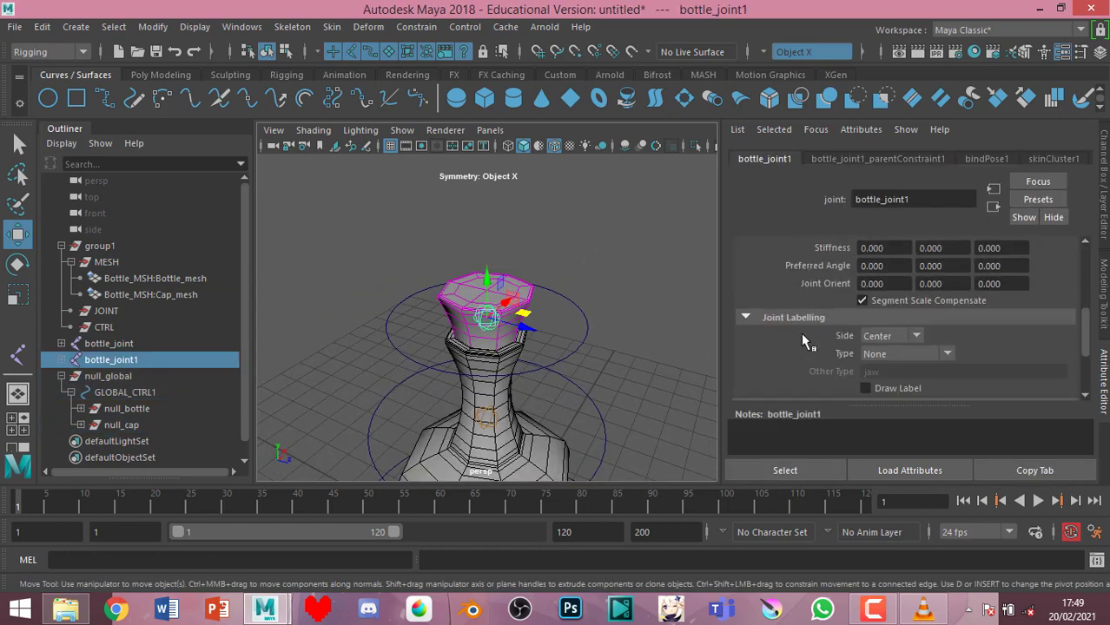
scroll(801, 338, up, 5)
click(624, 339)
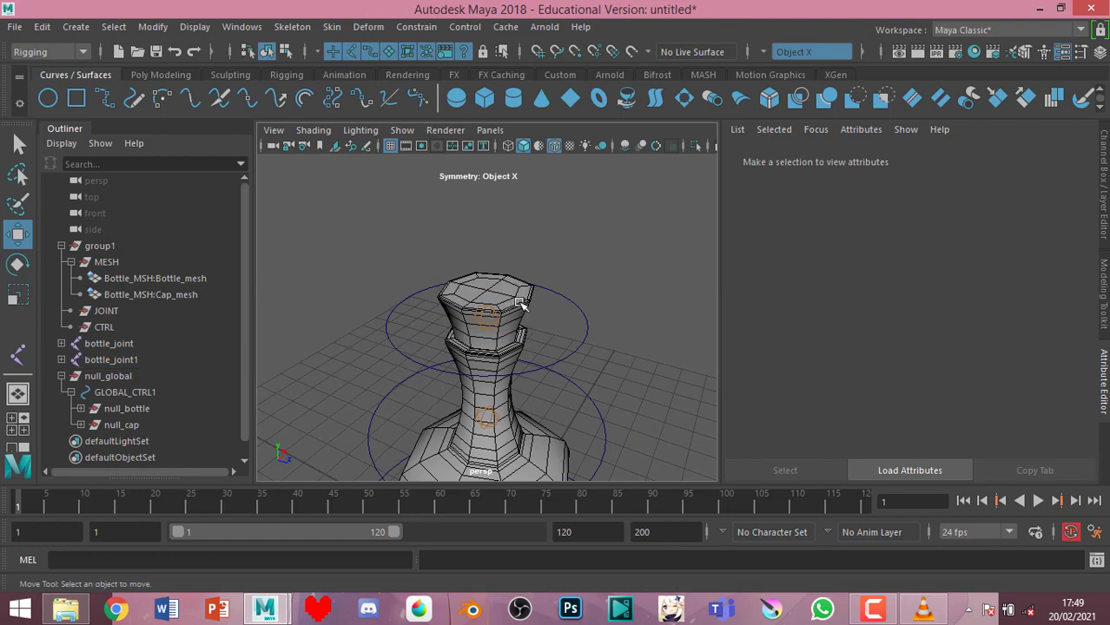
scroll(570, 354, up, 3)
scroll(571, 339, up, 3)
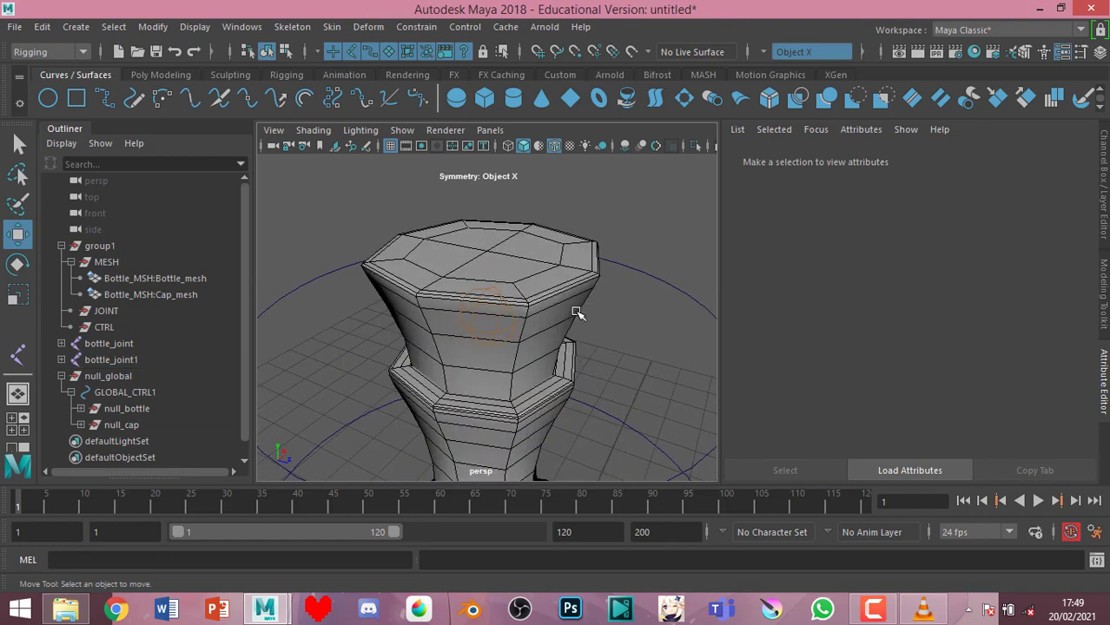
scroll(582, 304, down, 5)
scroll(582, 317, up, 2)
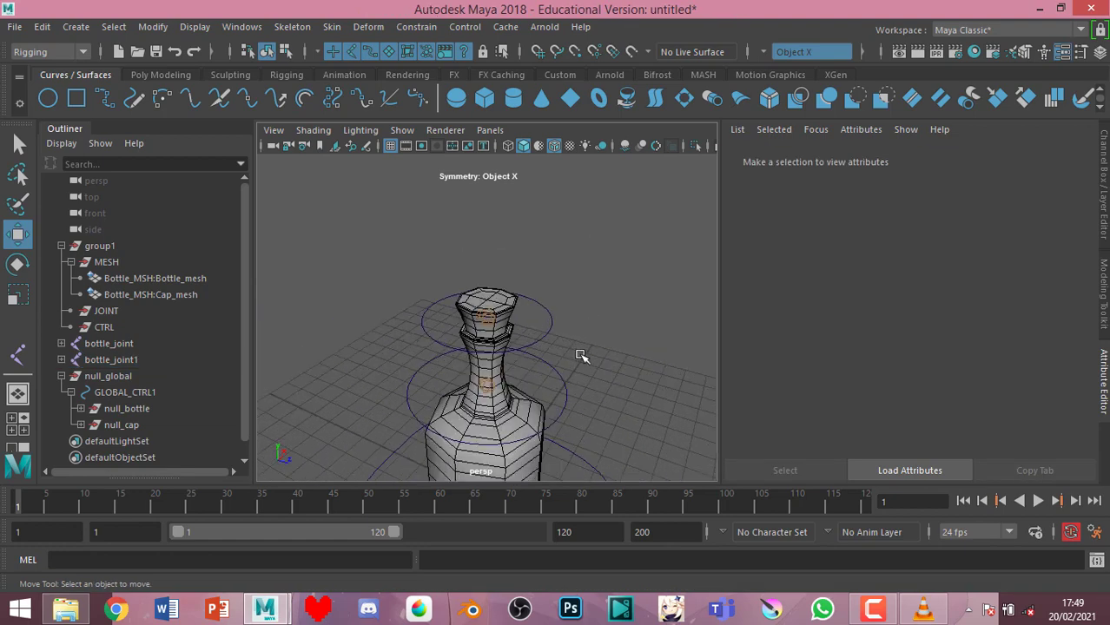
alt+drag(580, 355, 614, 304)
scroll(599, 347, down, 4)
alt+drag(582, 391, 550, 432)
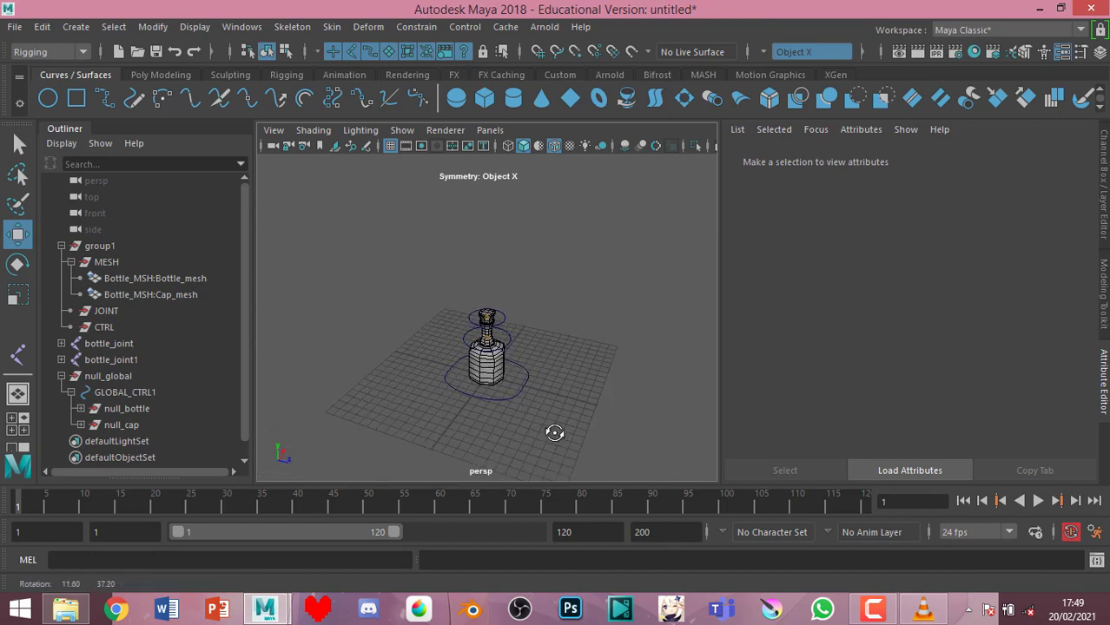
click(519, 395)
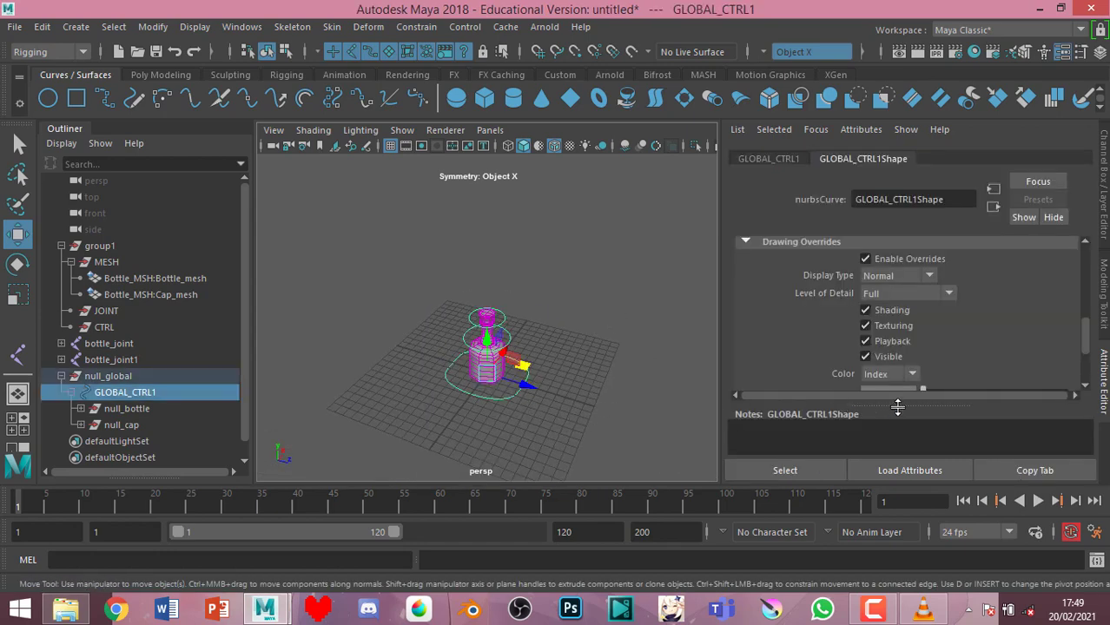
Slide GLOBAL_CTRL1's override colour index to yellow and deselect to view it
scroll(923, 386, down, 3)
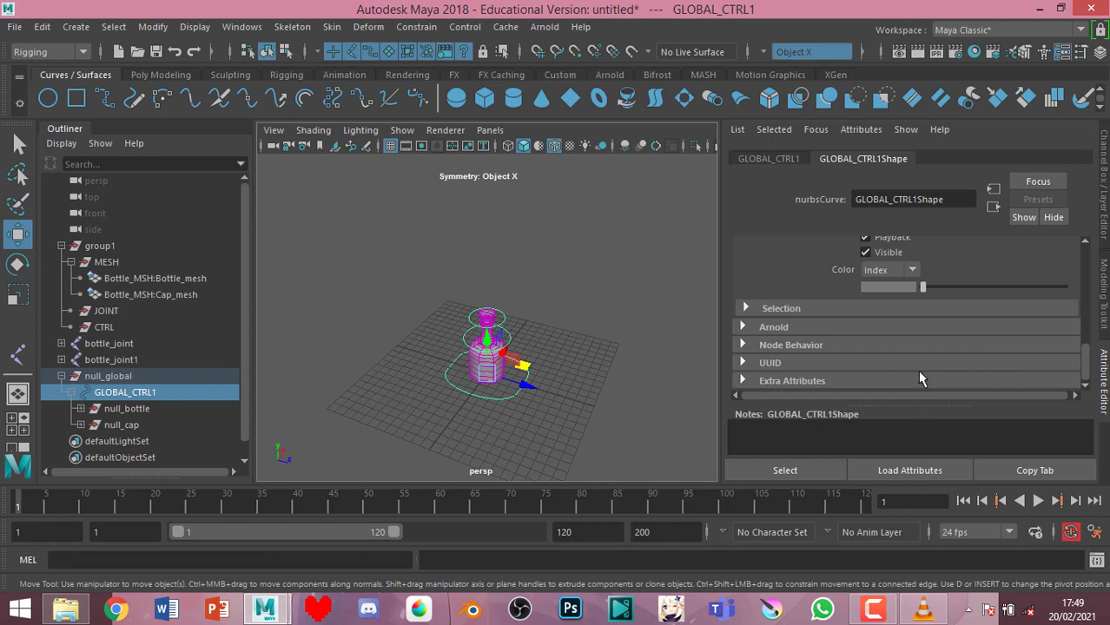
scroll(802, 346, up, 5)
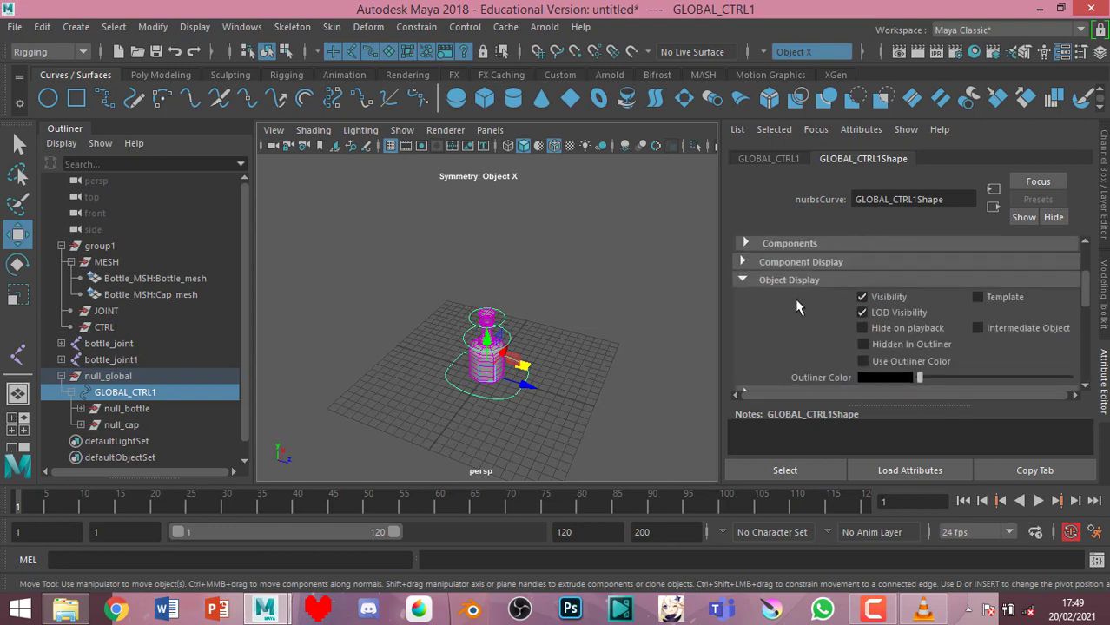
scroll(788, 287, down, 2)
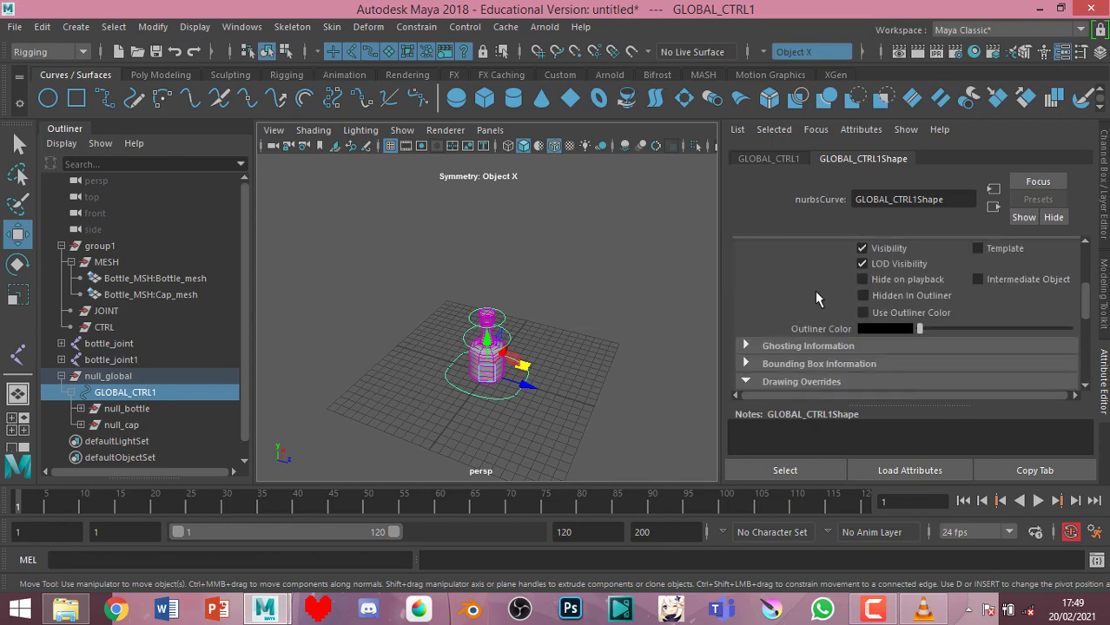
scroll(812, 295, up, 2)
scroll(764, 285, down, 2)
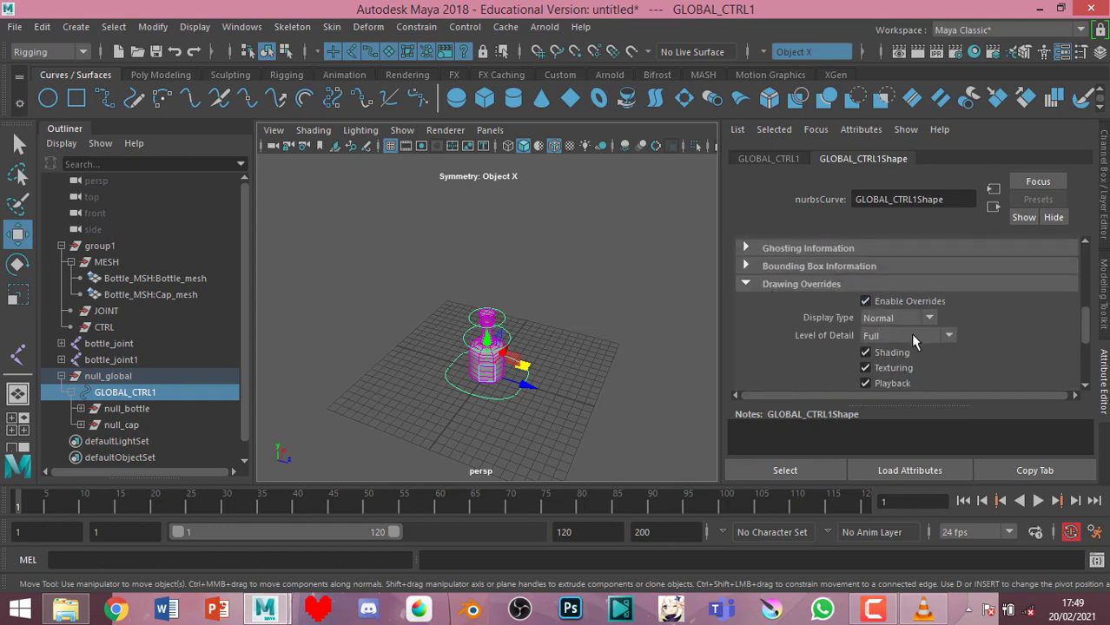
scroll(911, 341, down, 4)
mouse_move(918, 336)
mouse_down()
mouse_move(1016, 342)
mouse_move(988, 348)
mouse_move(1000, 349)
mouse_up()
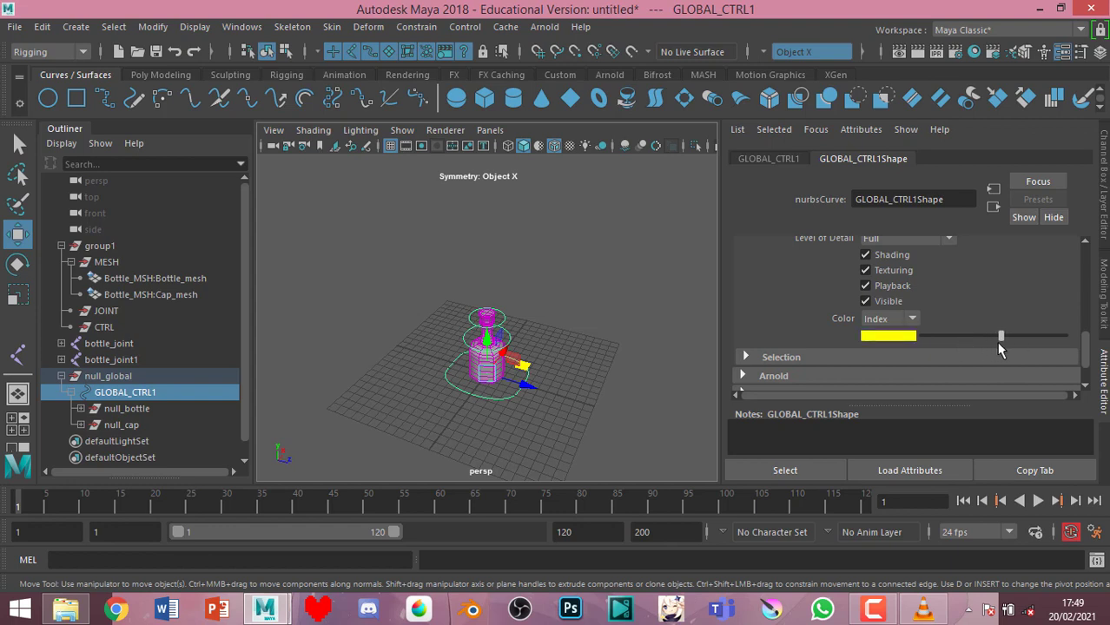
click(567, 255)
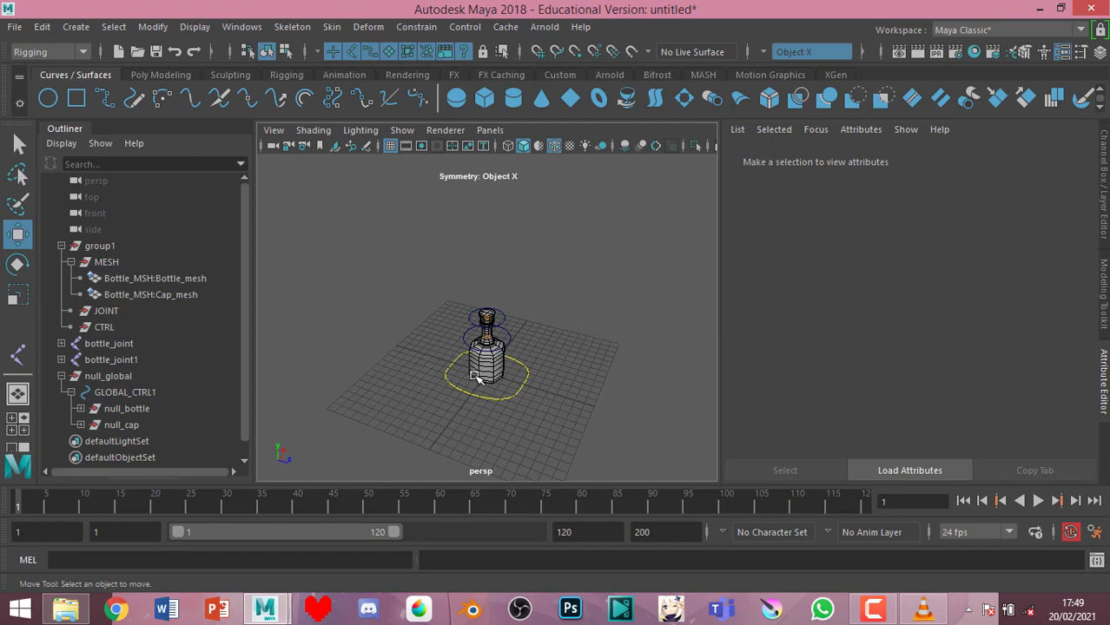
scroll(487, 377, up, 3)
Enable overrides on BOTTLE_CTRL and set its colour index to blue
click(539, 374)
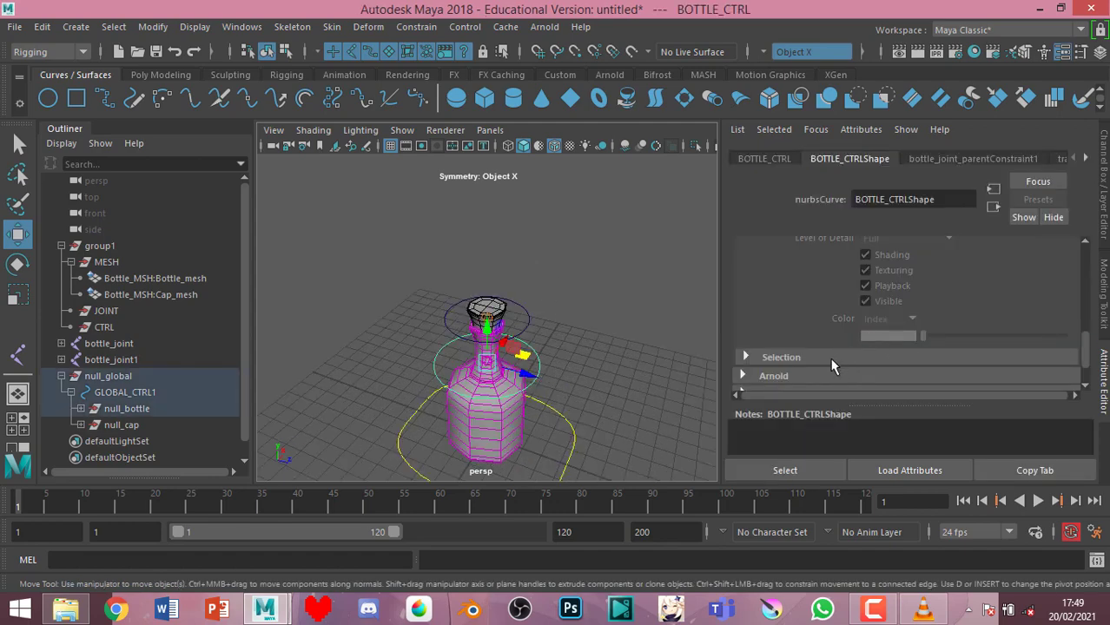
scroll(884, 278, up, 1)
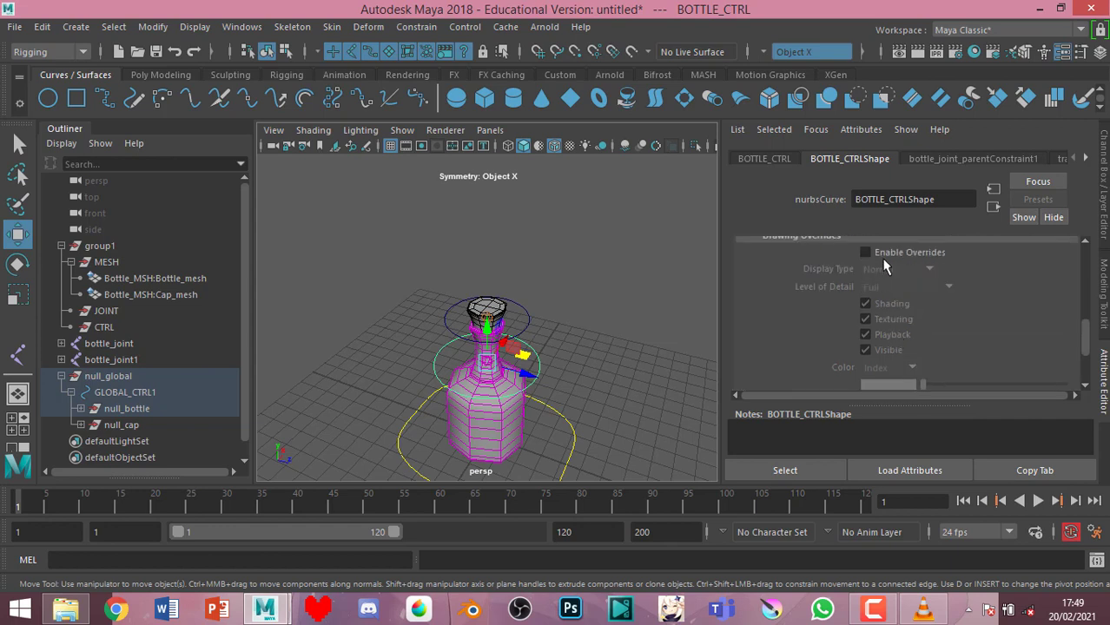
click(865, 252)
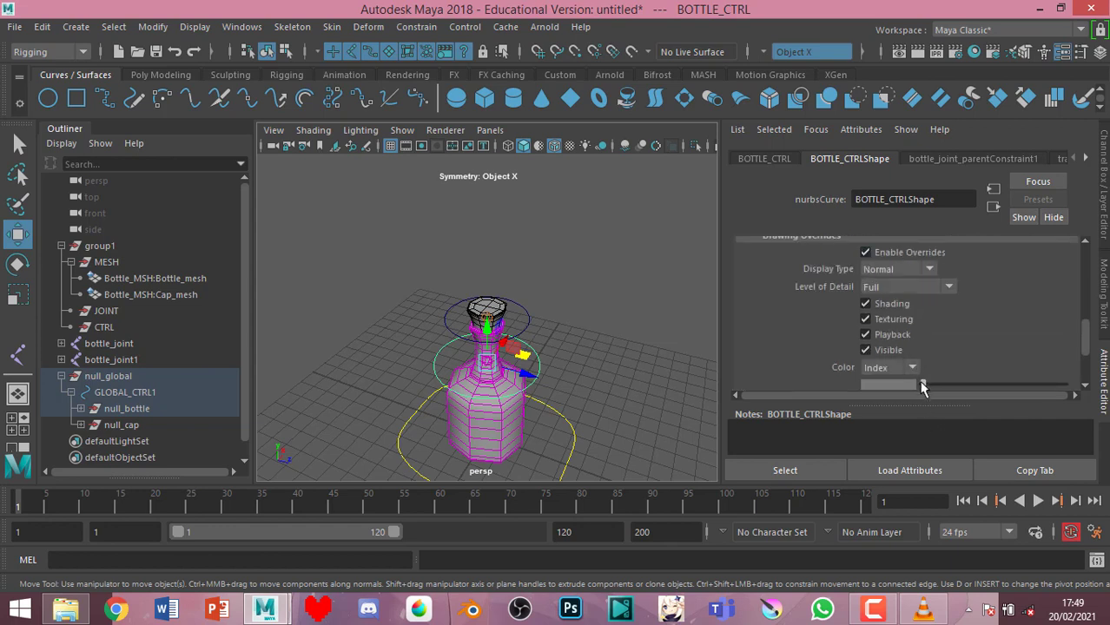
drag(923, 386, 956, 386)
click(950, 386)
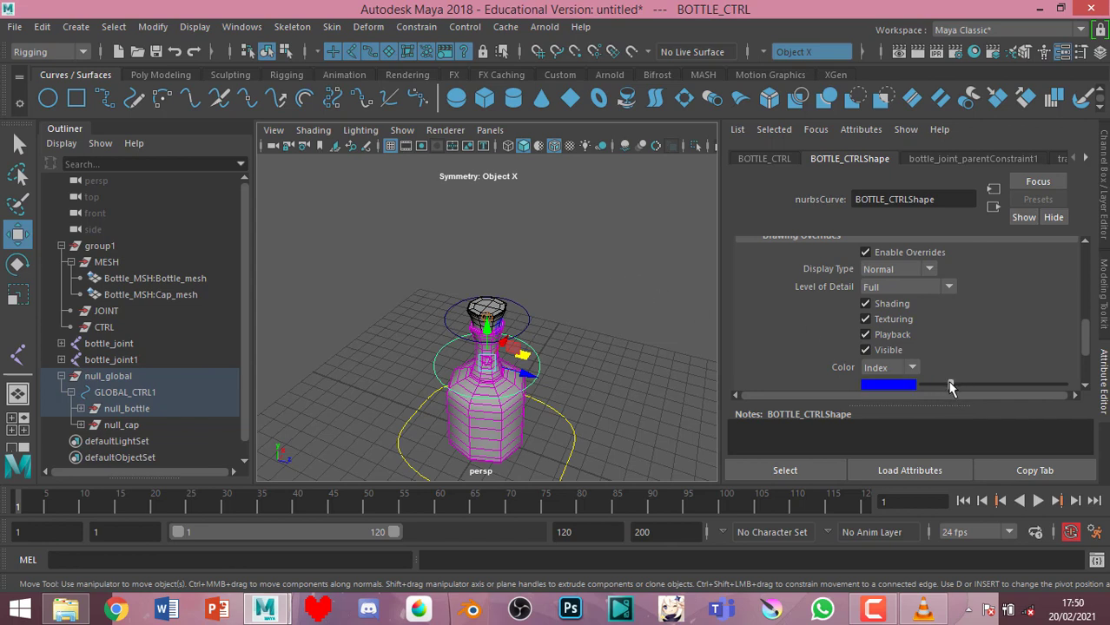
click(695, 280)
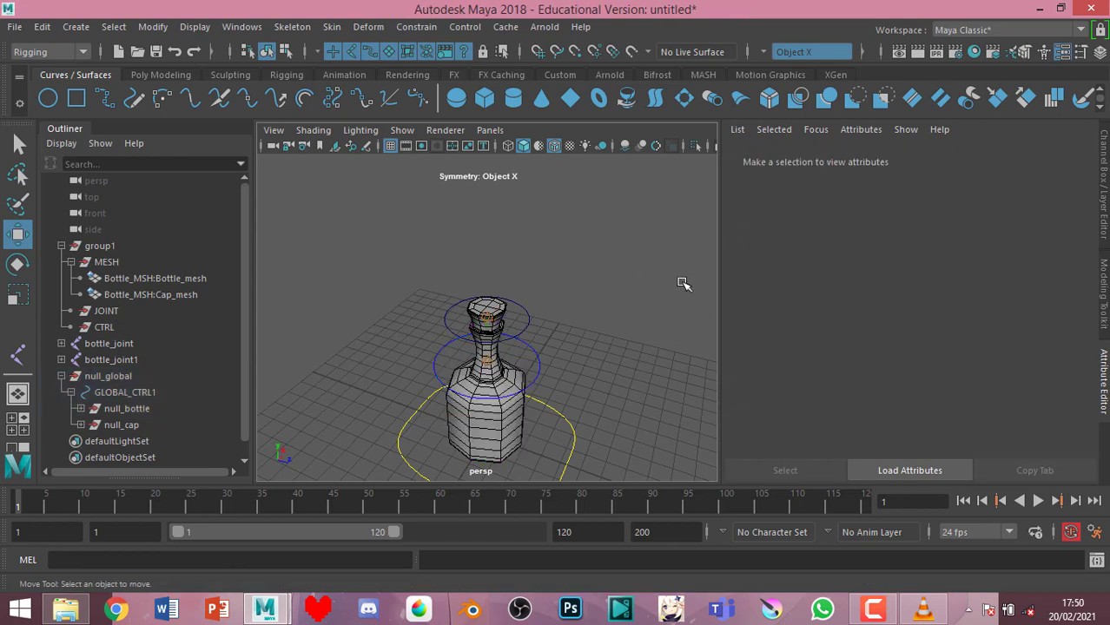
Enable overrides on CAP_CTRL and set its colour index to red
click(528, 320)
click(866, 253)
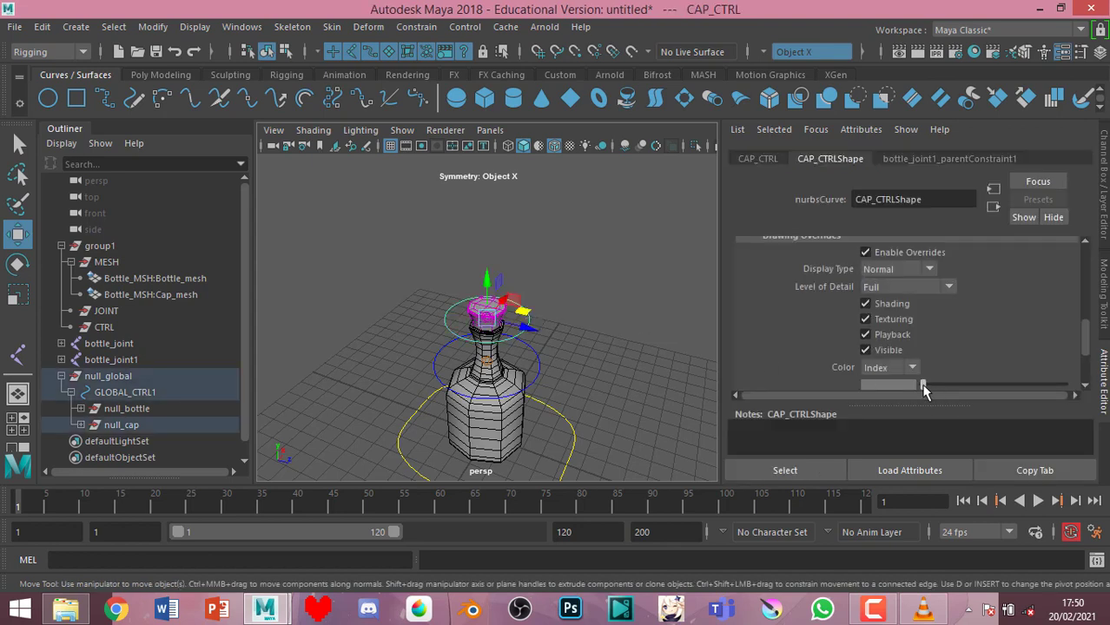
mouse_move(922, 384)
mouse_down()
mouse_move(955, 402)
mouse_move(995, 400)
mouse_move(986, 405)
mouse_up()
click(613, 278)
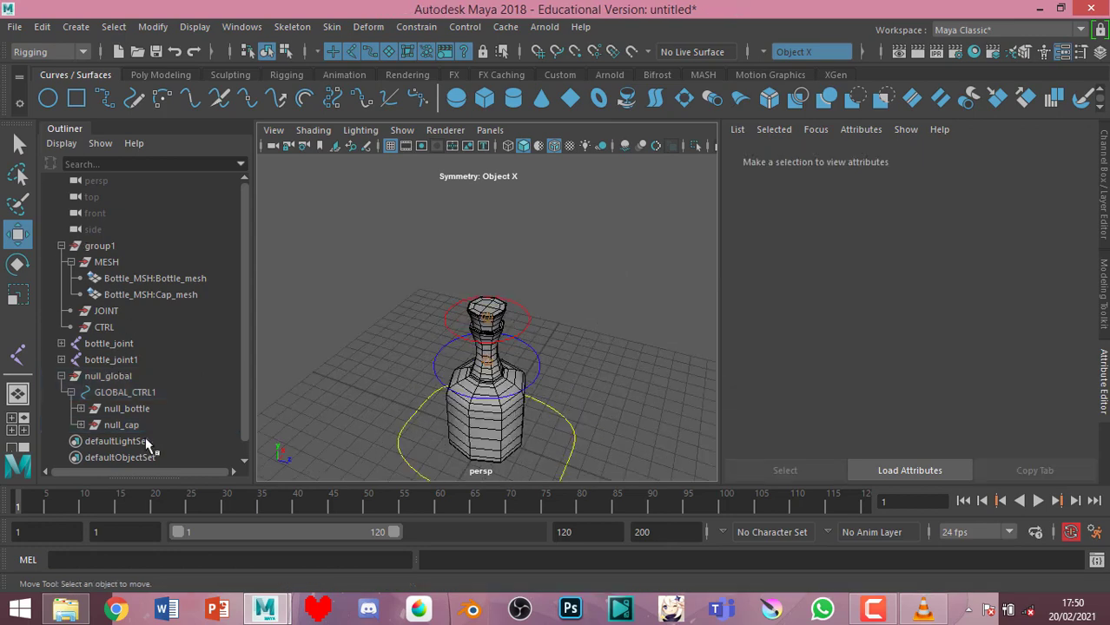
Parent null_global under CTRL and move bottle_joint and bottle_joint1 into the JOINT group
click(109, 378)
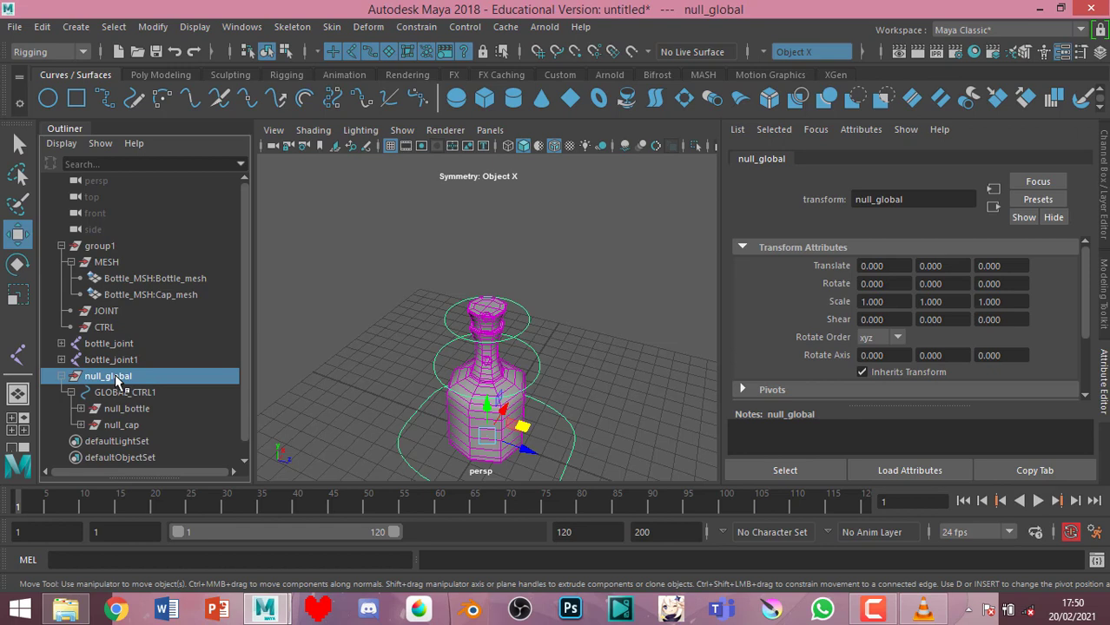
drag(117, 382, 152, 325)
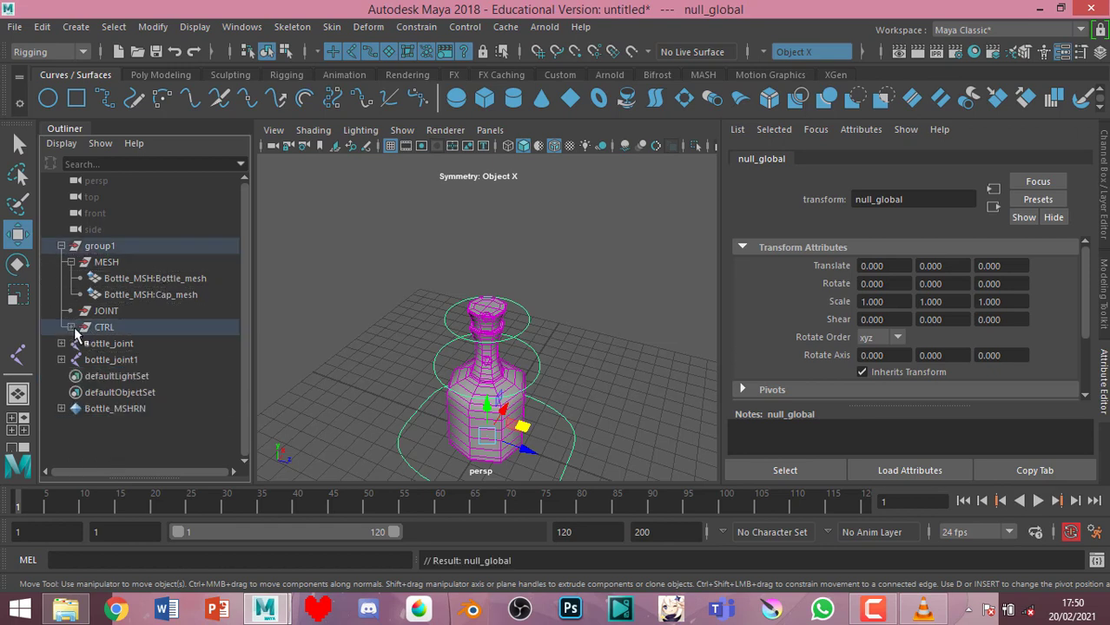
click(116, 347)
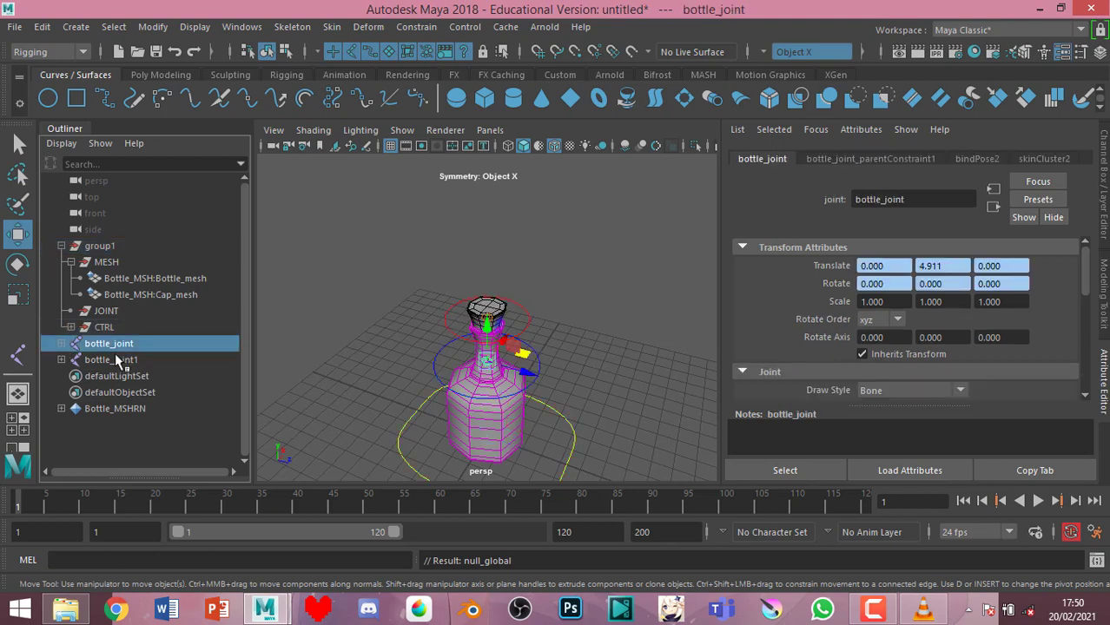
click(119, 361)
click(118, 343)
click(121, 360)
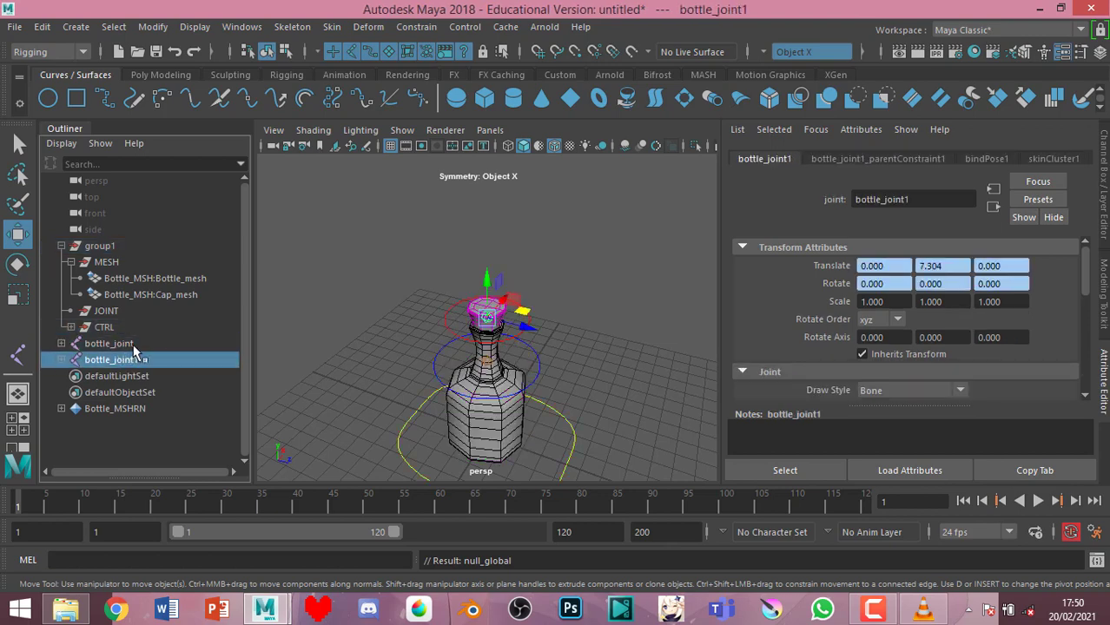
click(135, 346)
click(137, 363)
ctrl+click(128, 344)
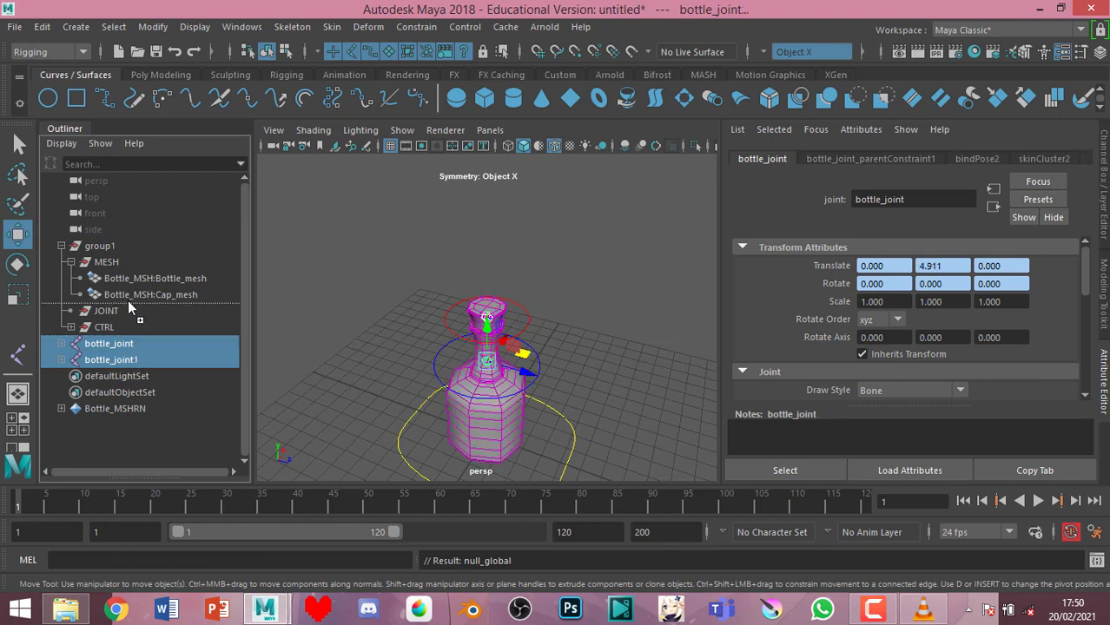
drag(129, 309, 128, 311)
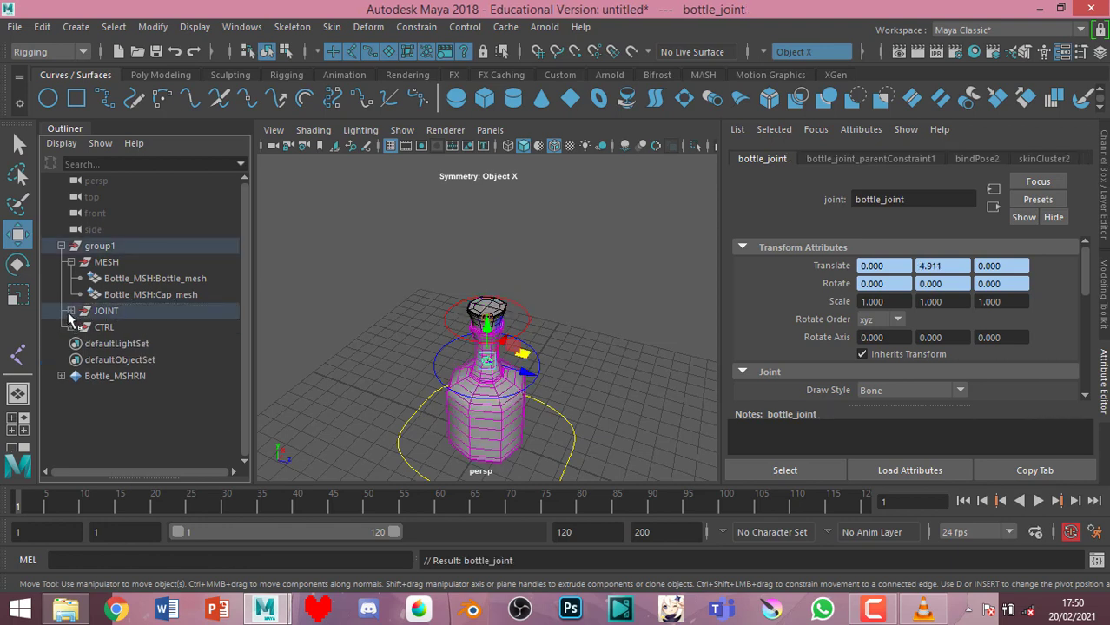
Review the JOINT, CTRL and MESH groups in the Outliner and collapse MESH
click(327, 260)
click(144, 311)
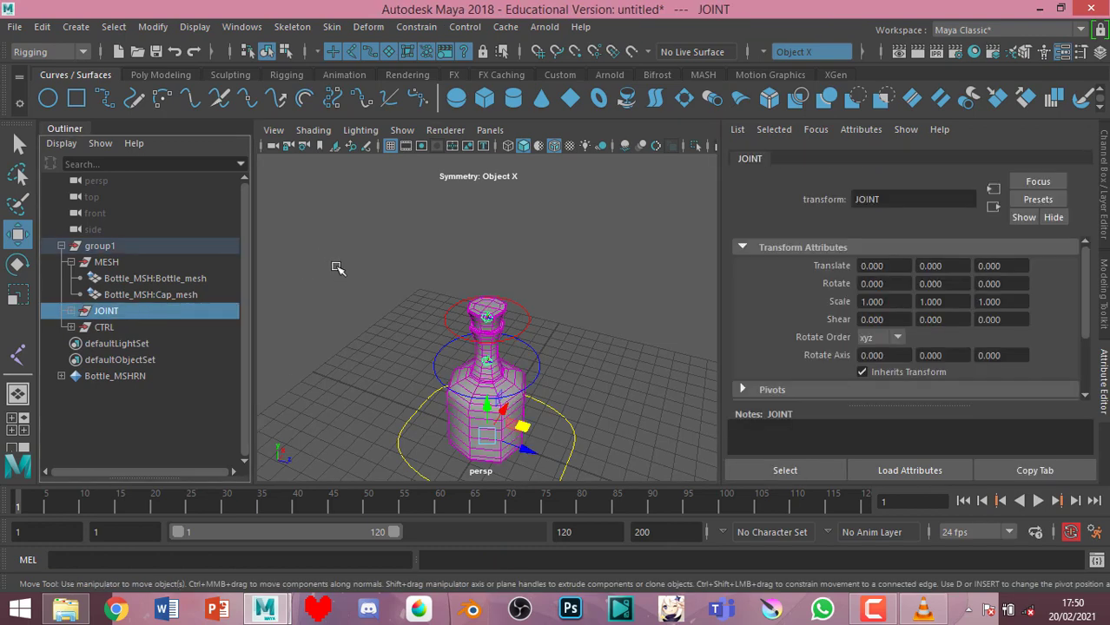
click(336, 267)
click(135, 326)
click(362, 272)
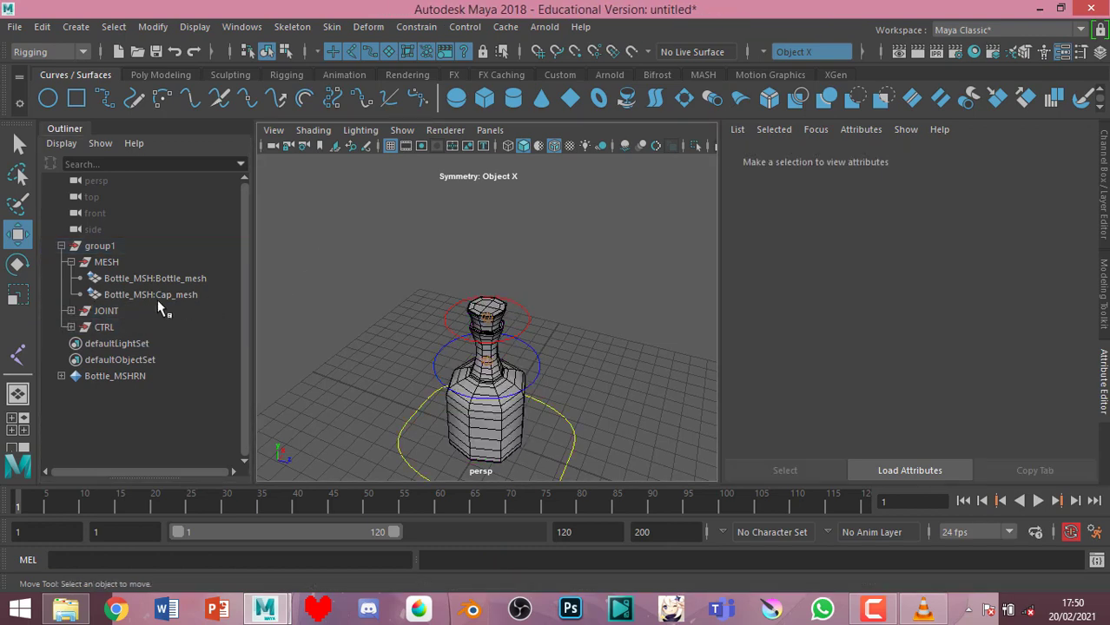
click(157, 296)
click(306, 275)
click(71, 261)
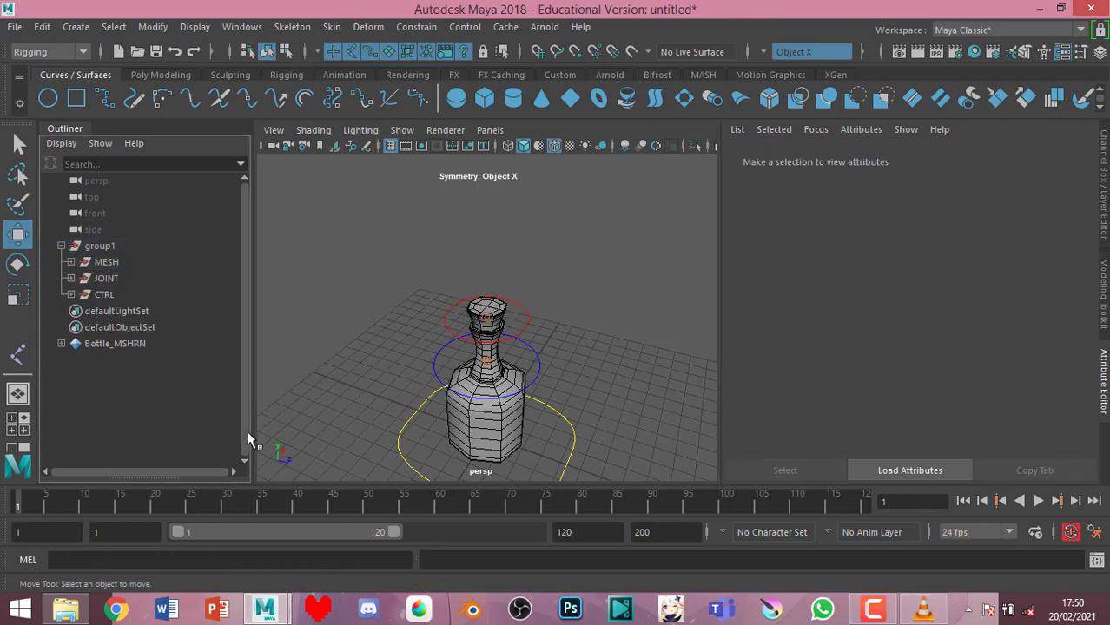
drag(352, 415, 590, 348)
click(398, 360)
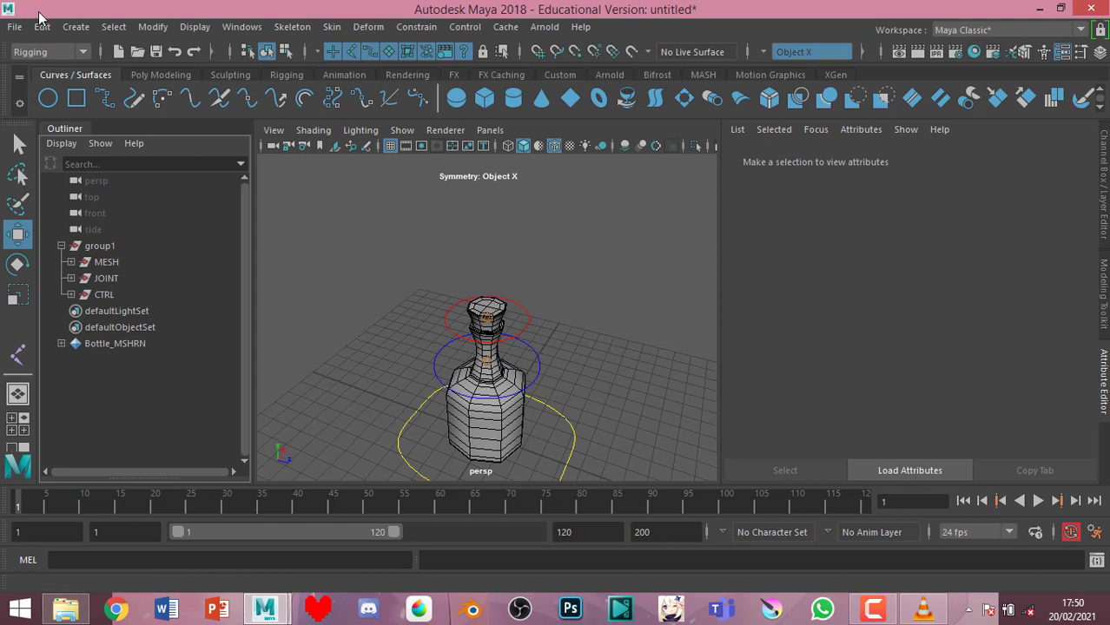
click(103, 262)
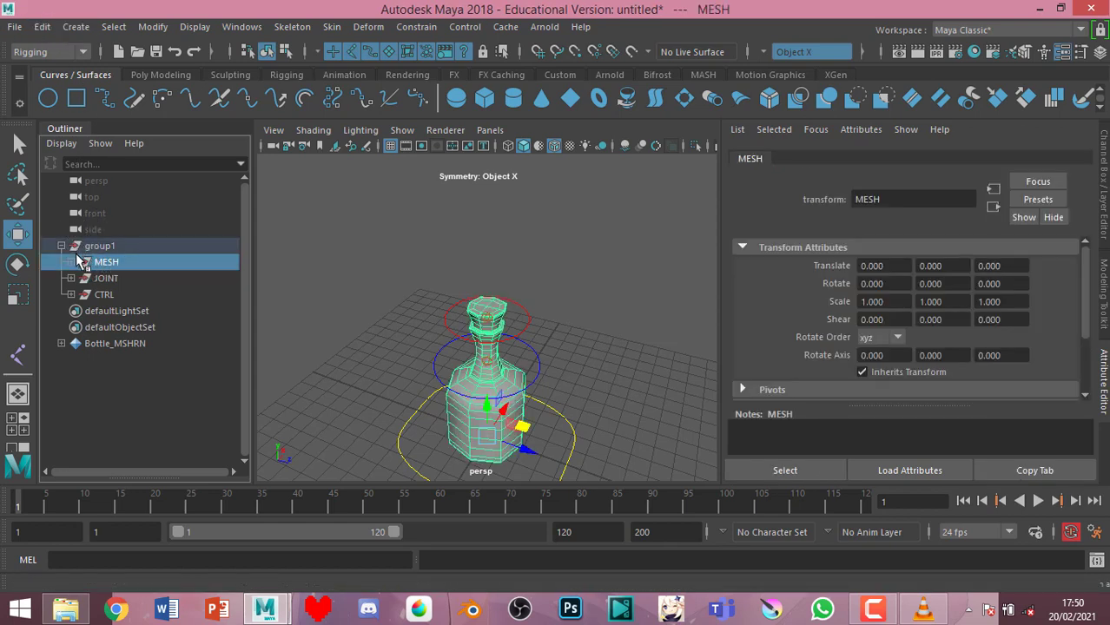
Select Bottle_mesh and Cap_mesh under MESH and create a new set from them
click(70, 261)
click(114, 279)
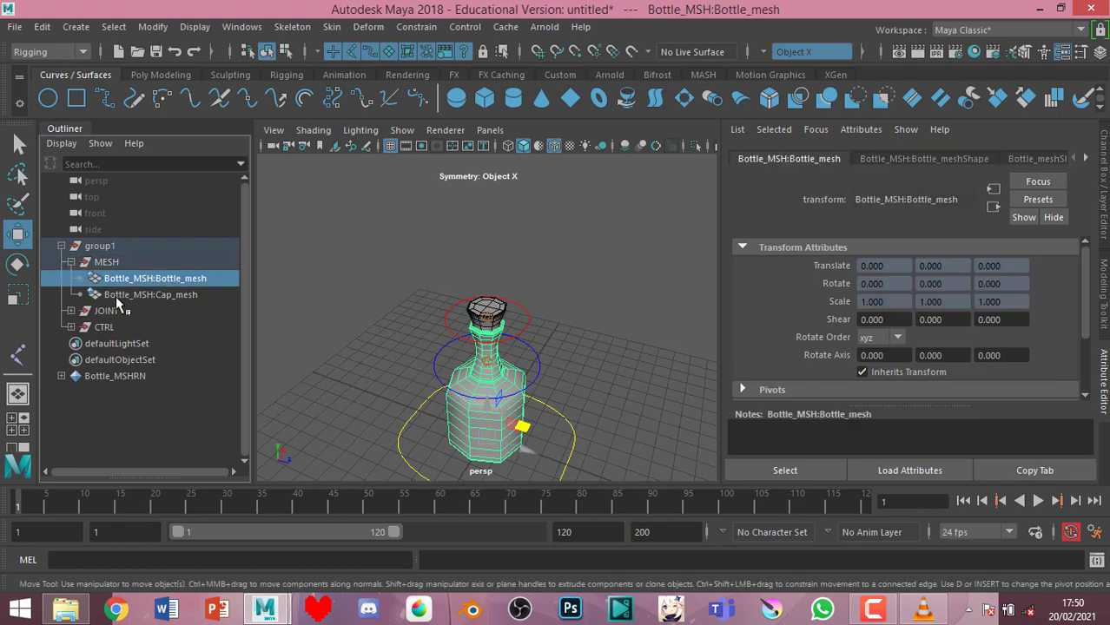
shift+click(119, 296)
click(70, 29)
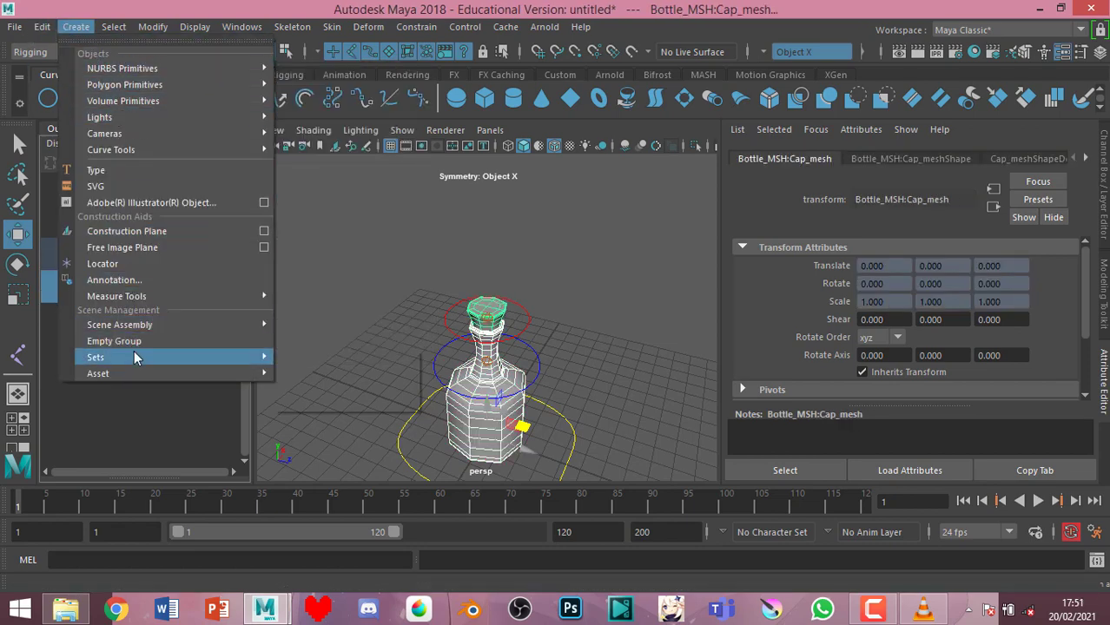
mouse_move(173, 357)
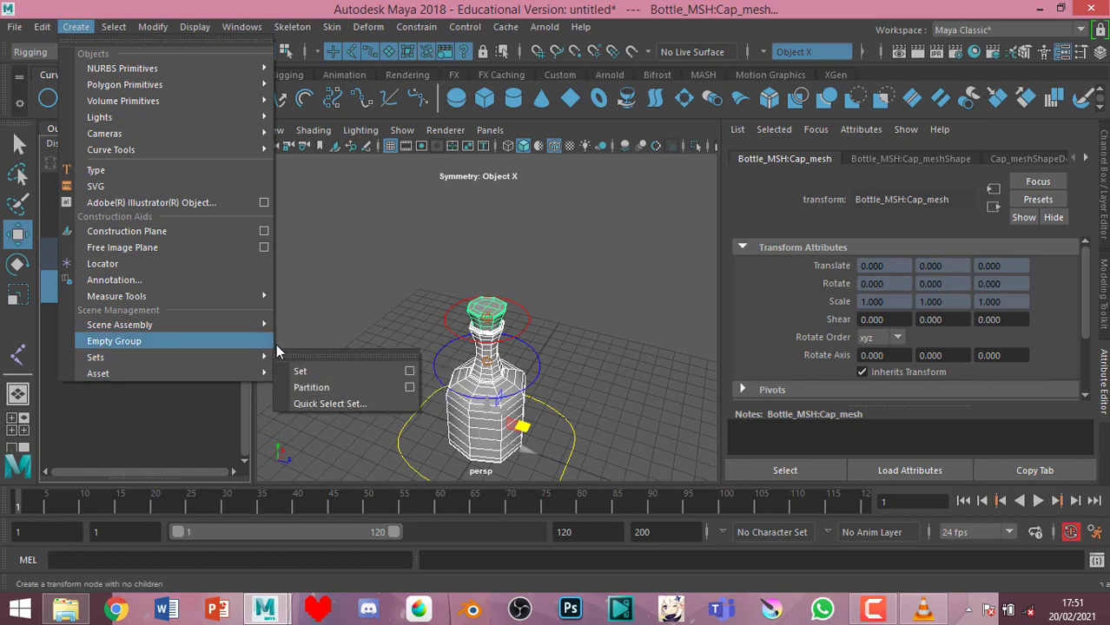
click(296, 368)
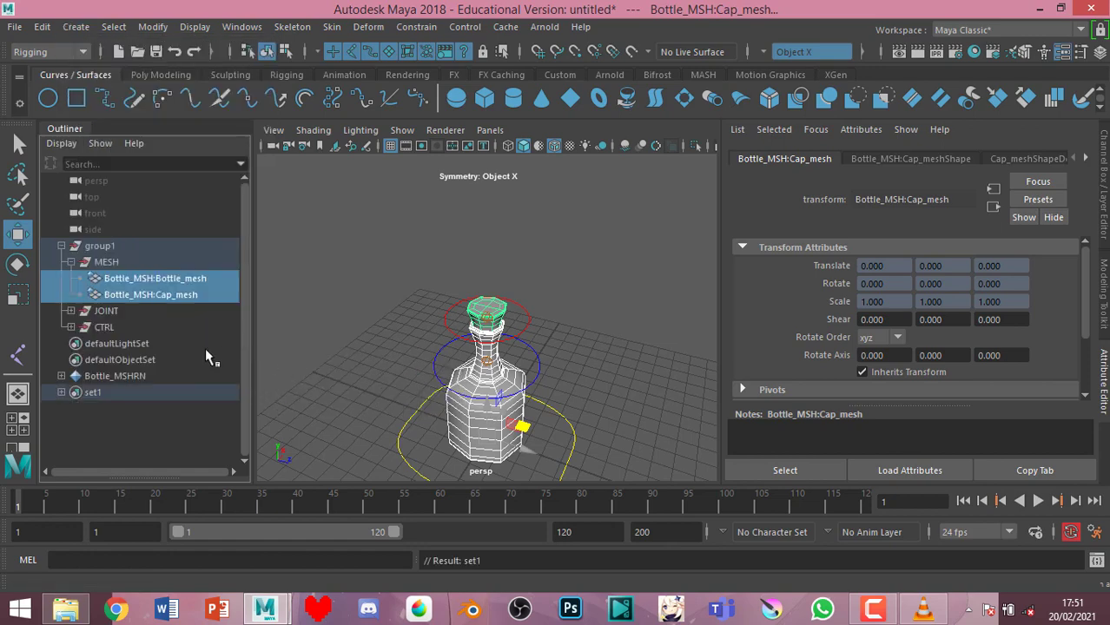
Rename the new set1 to MSH in the Outliner and select it
double_click(136, 393)
key(BackSpace)
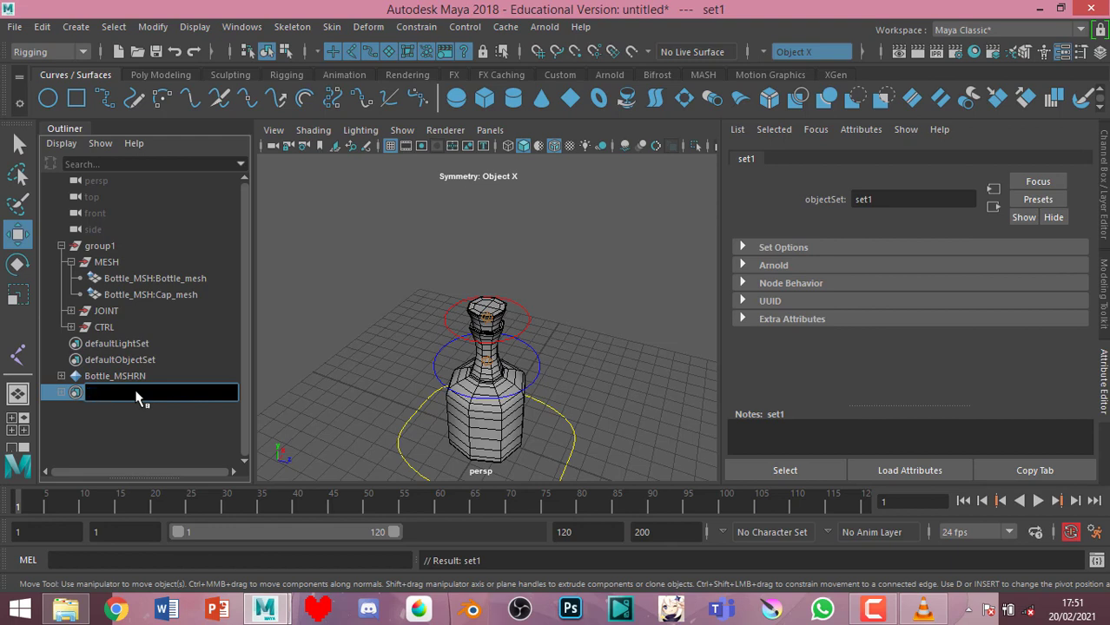
key(Caps_Lock)
text(MSH)
key(Return)
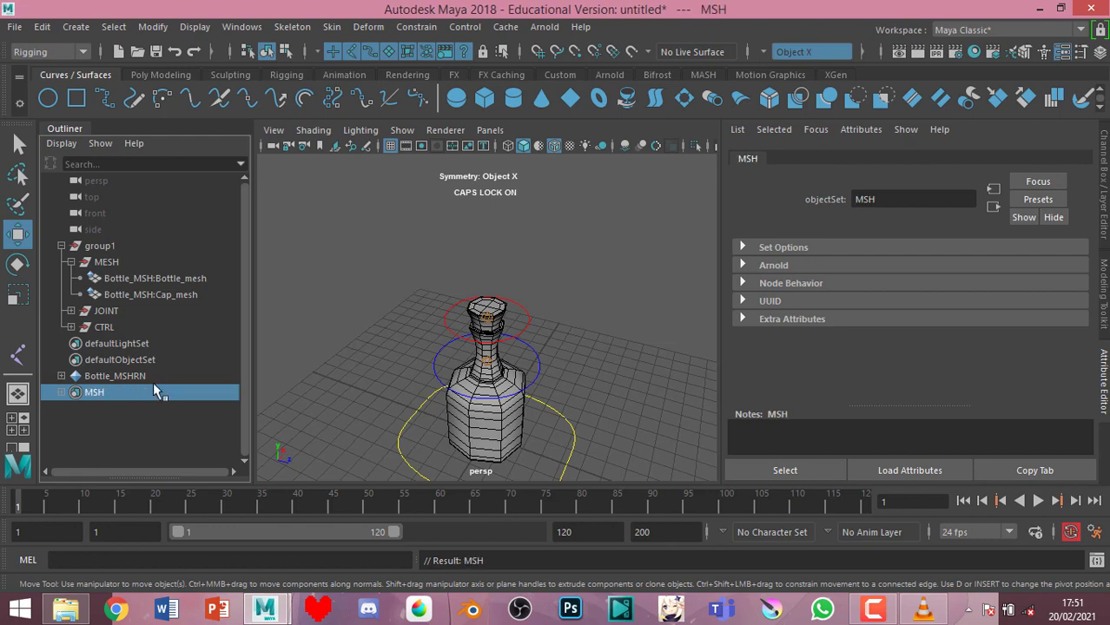
click(168, 439)
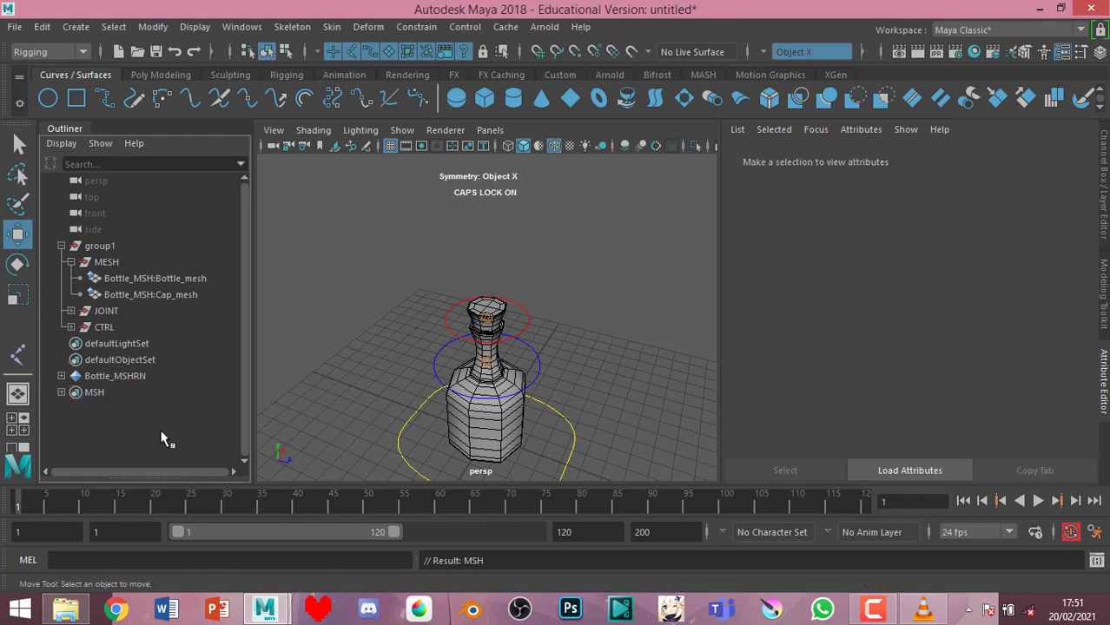
click(169, 393)
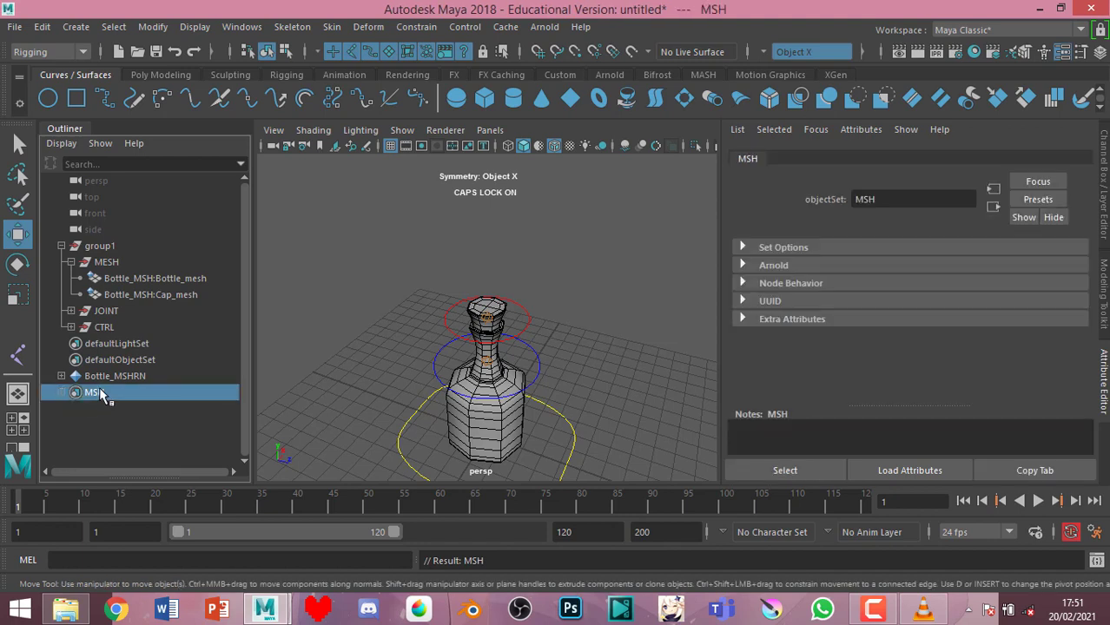
Verify the MSH set by selecting its members, then clear the selection
right_click(97, 392)
click(330, 295)
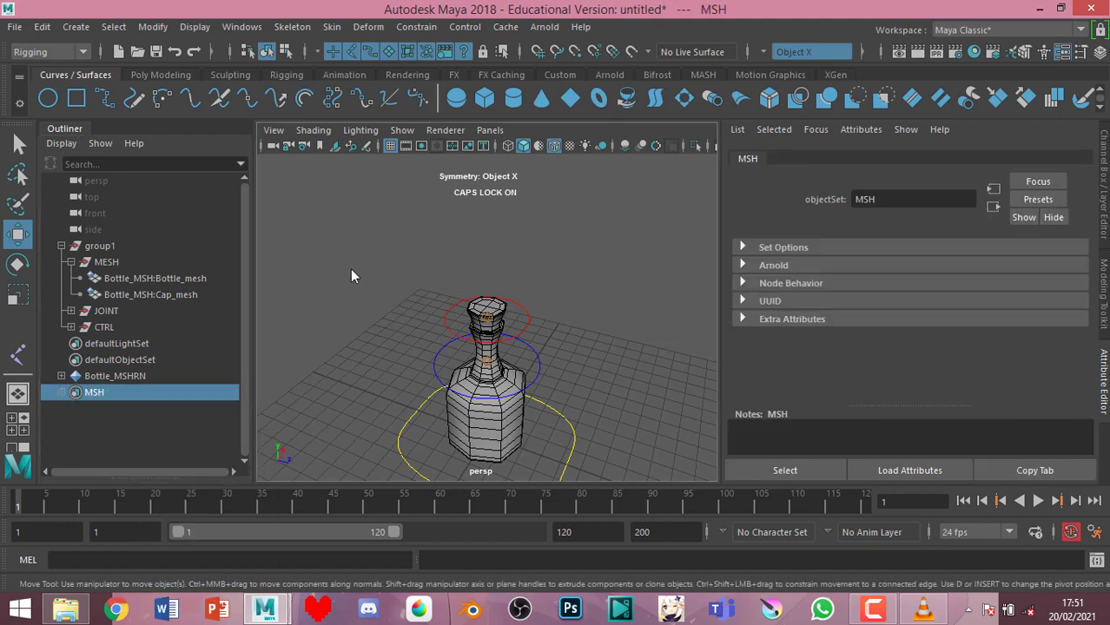
click(339, 282)
right_click(151, 392)
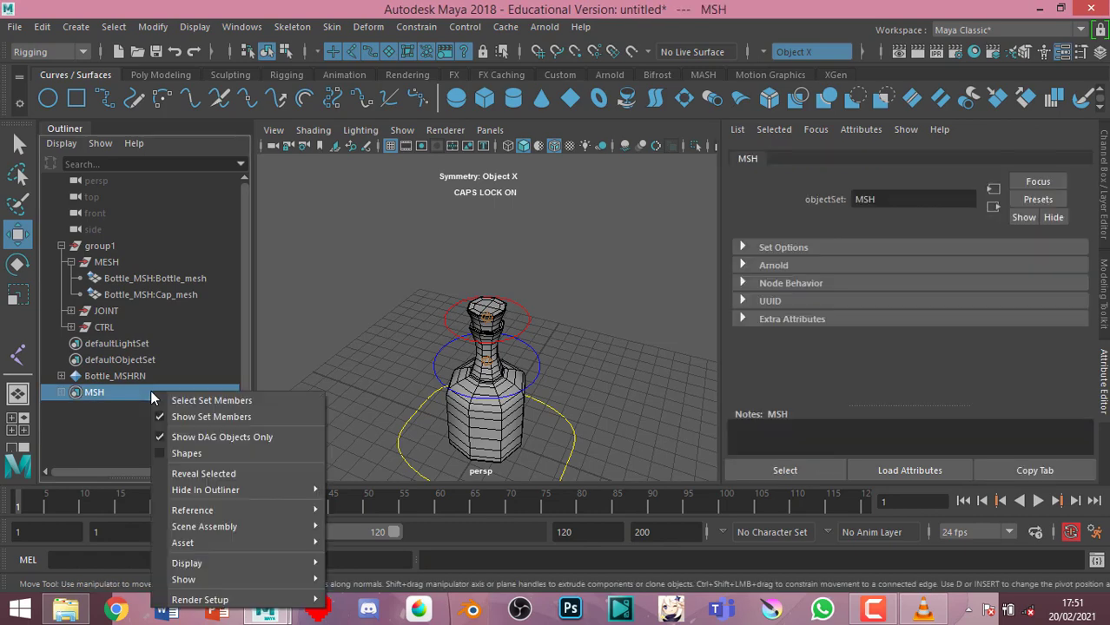
click(201, 401)
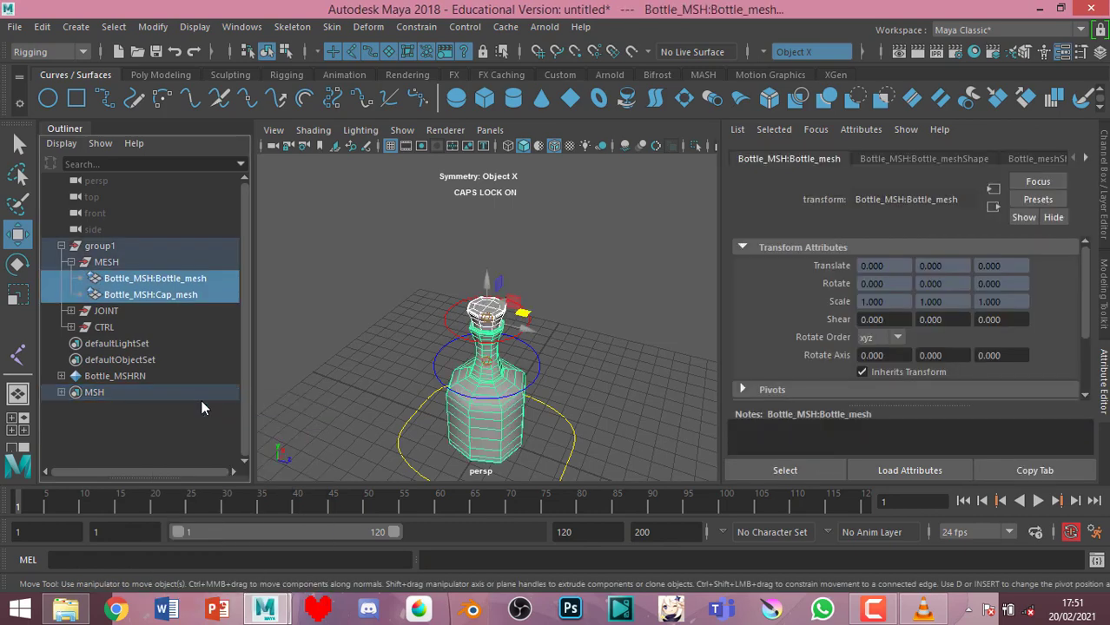
click(286, 251)
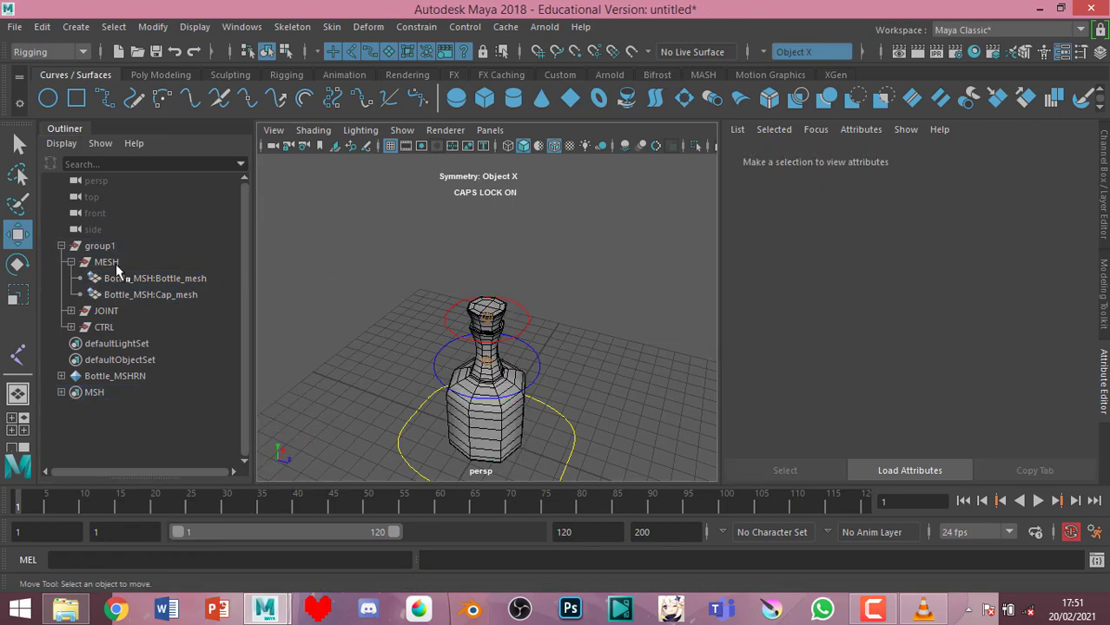
click(129, 295)
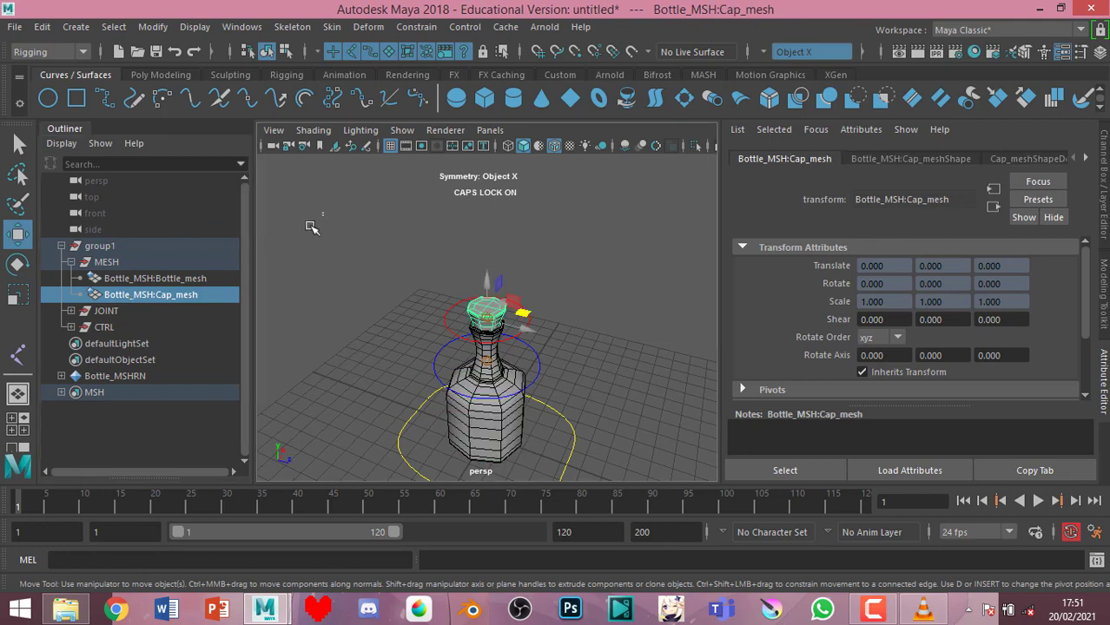
click(311, 228)
click(158, 310)
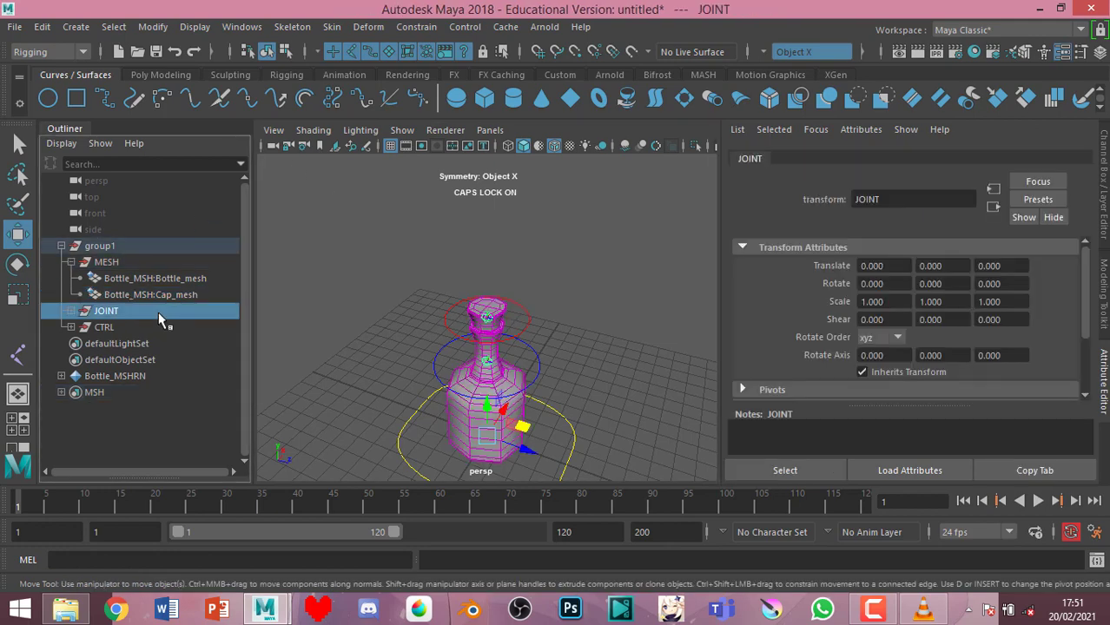
click(76, 26)
mouse_move(116, 296)
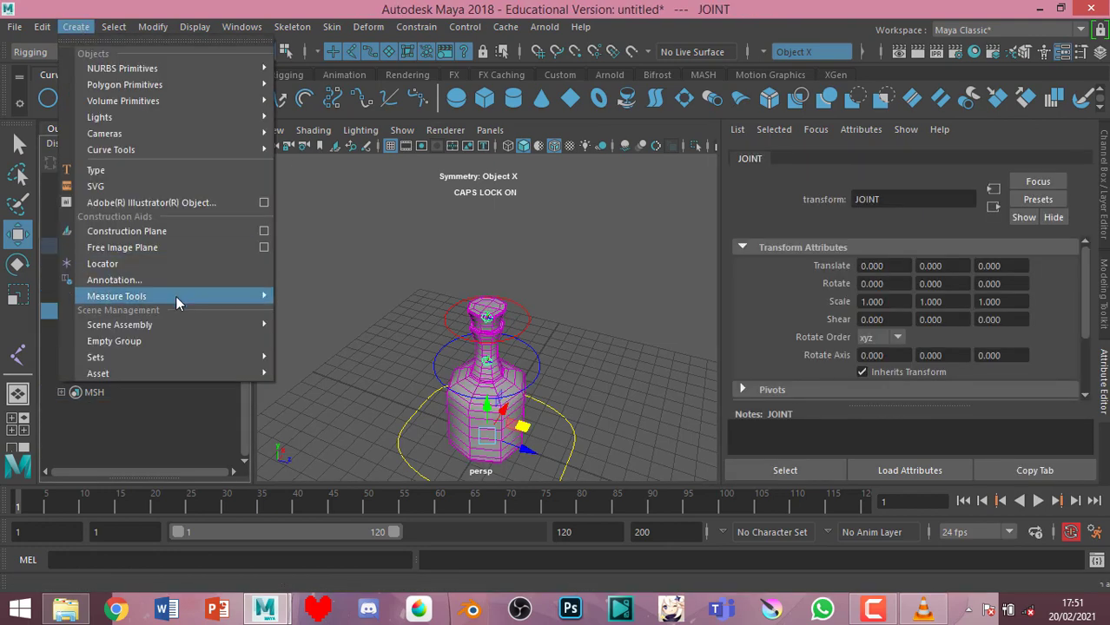
click(350, 223)
Create a new set from bottle_joint1 and bottle_joint in the JOINT group
click(70, 310)
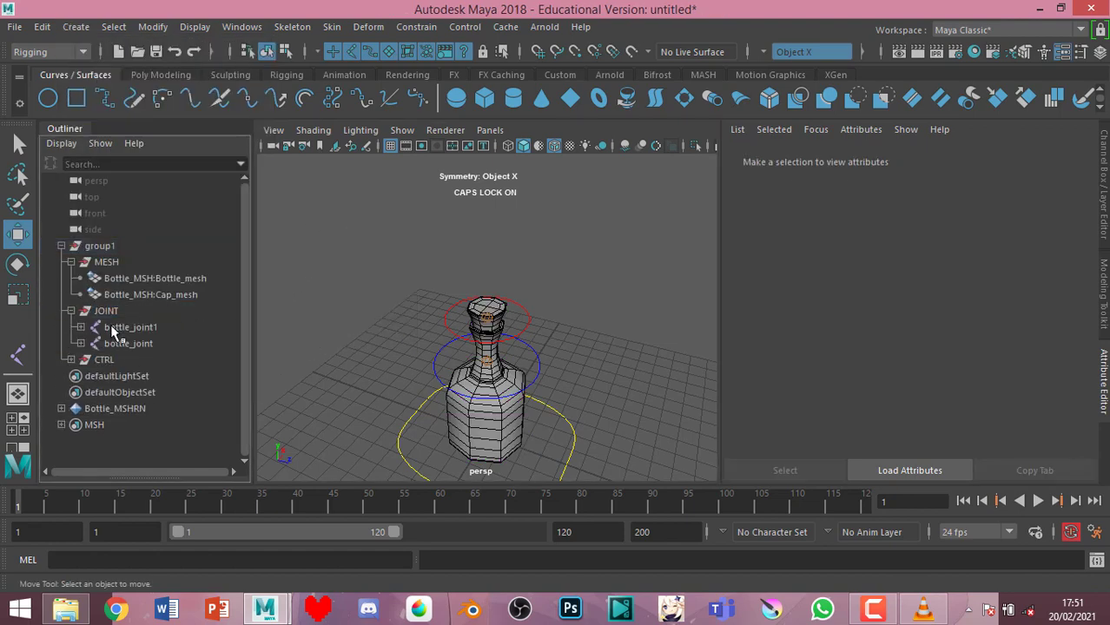
click(112, 326)
shift+click(115, 344)
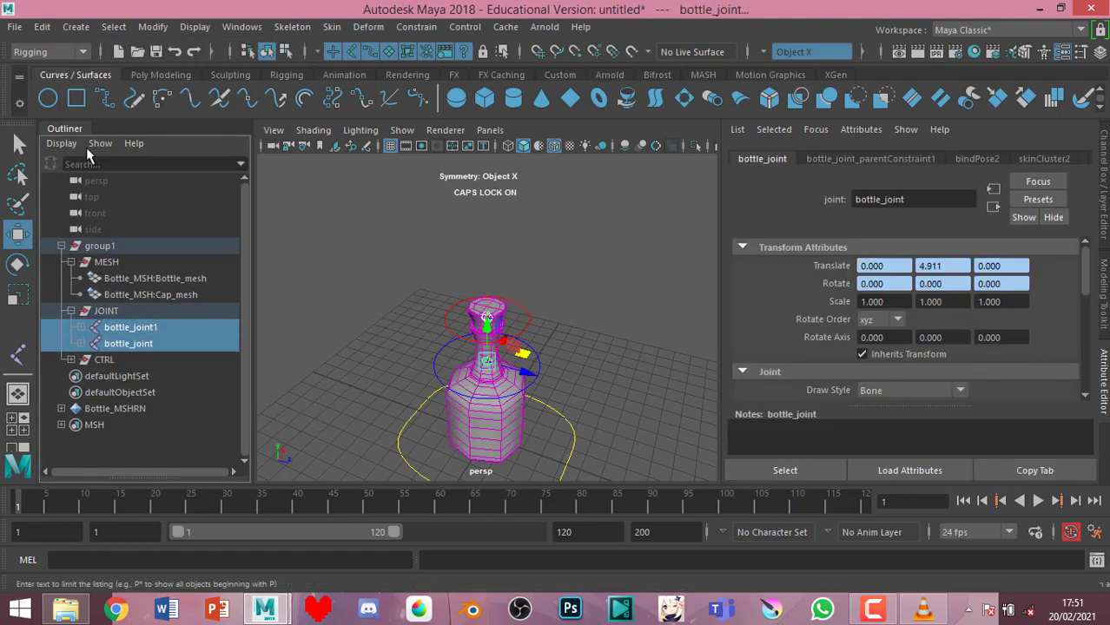
click(75, 26)
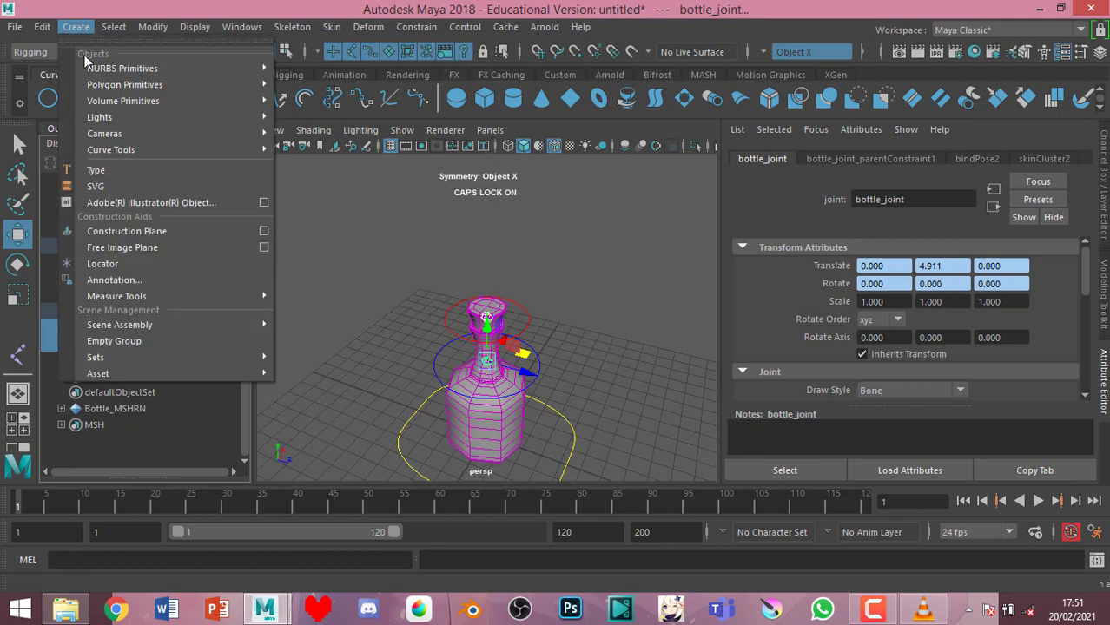
mouse_move(96, 357)
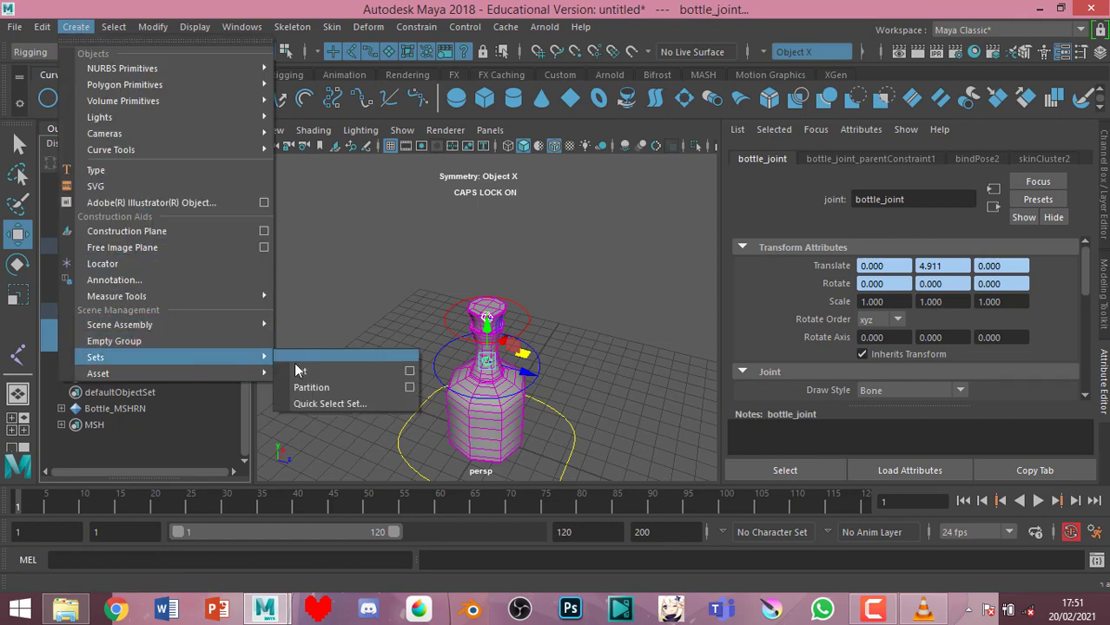
click(304, 369)
Rename the new joint set to JOINT1 and collapse the JOINT group
double_click(179, 441)
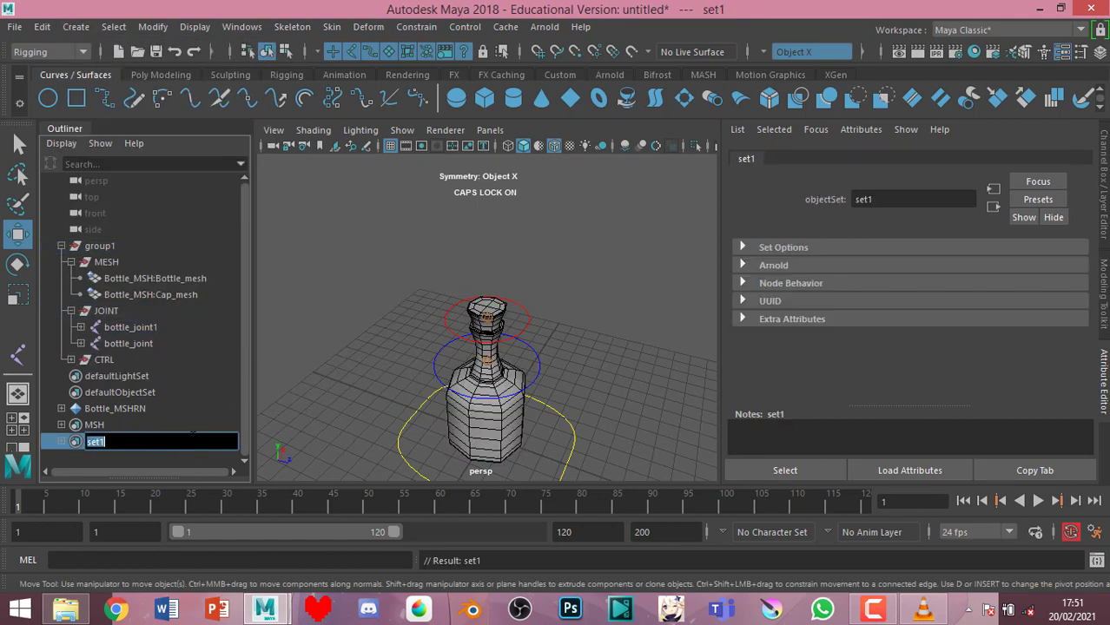
text(JOINT)
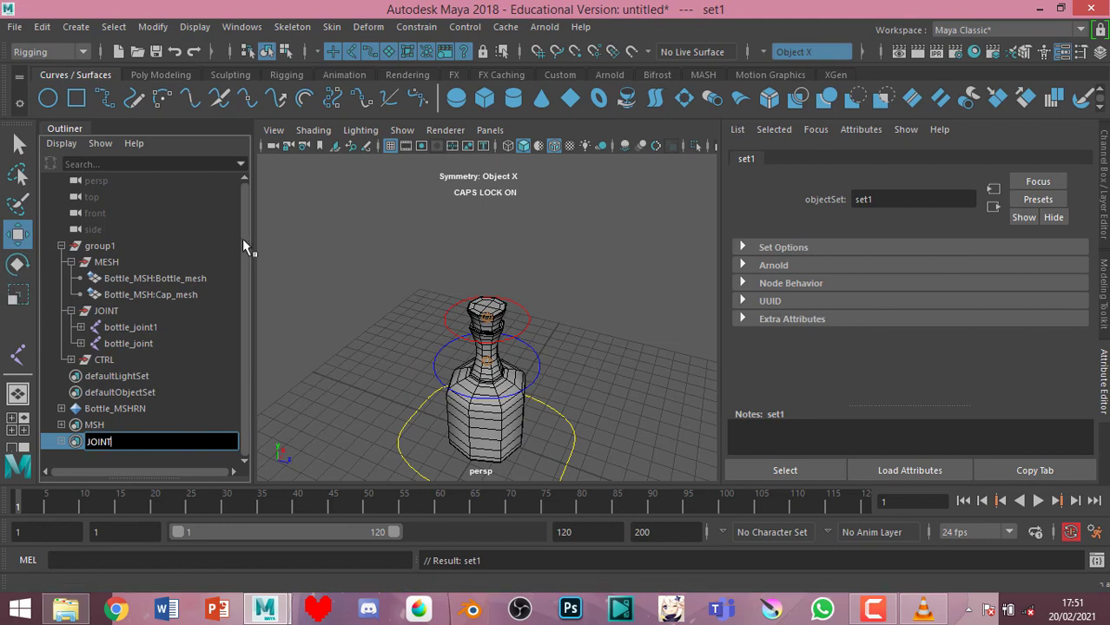
key(Return)
click(276, 276)
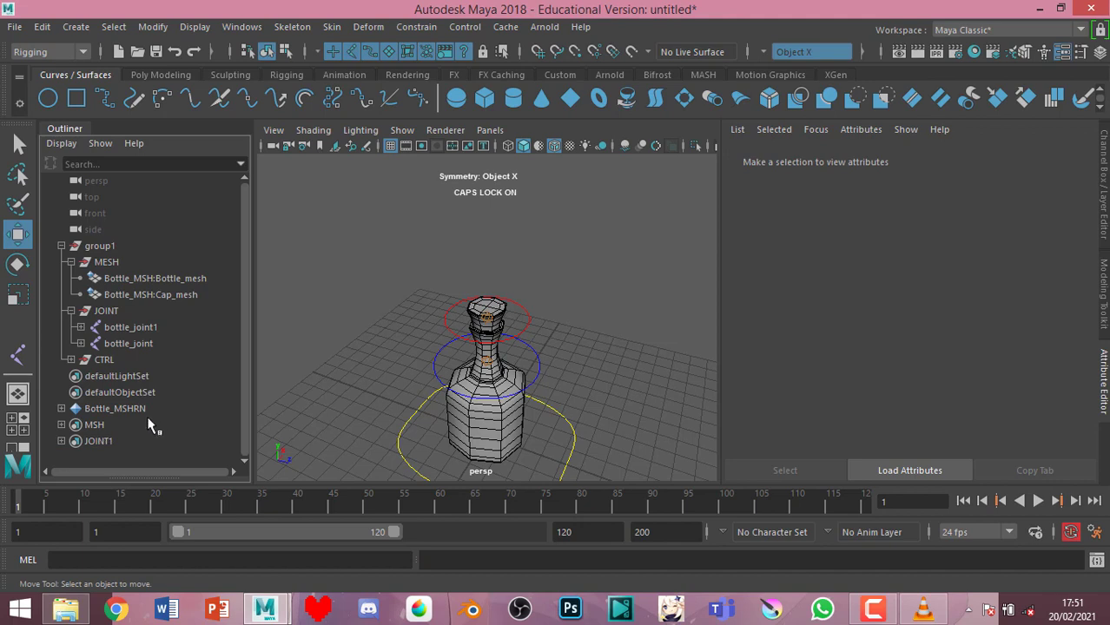
click(71, 311)
Collapse the MESH group in the Outliner and orbit to a lower view of the bottle
click(71, 262)
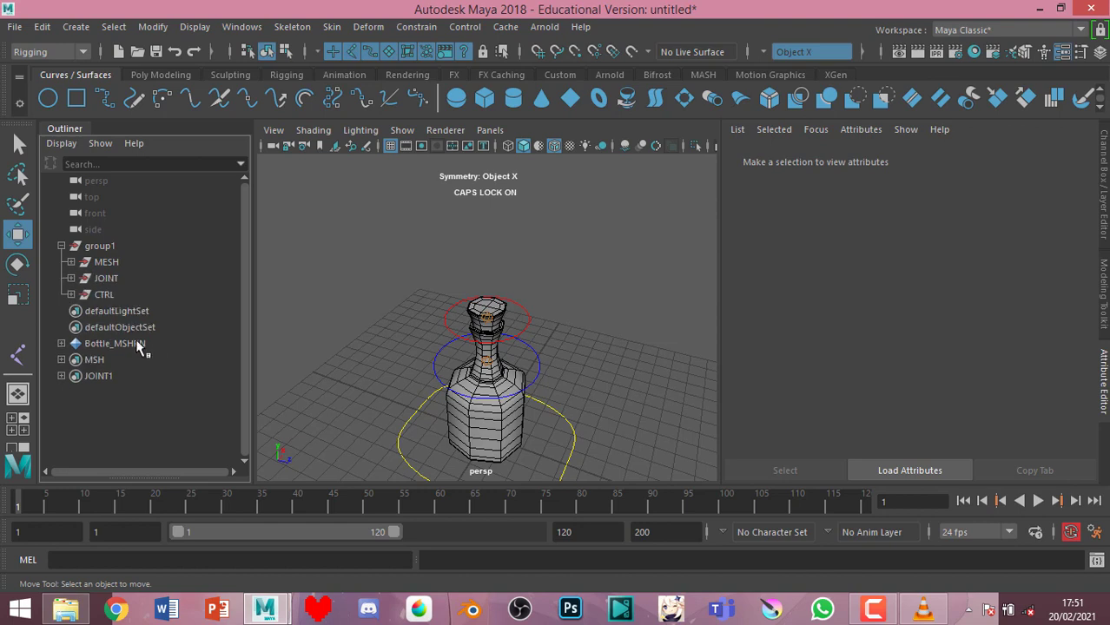
click(876, 611)
click(875, 611)
mouse_move(659, 409)
alt+mouse_down()
mouse_move(666, 342)
mouse_move(681, 380)
alt+mouse_up()
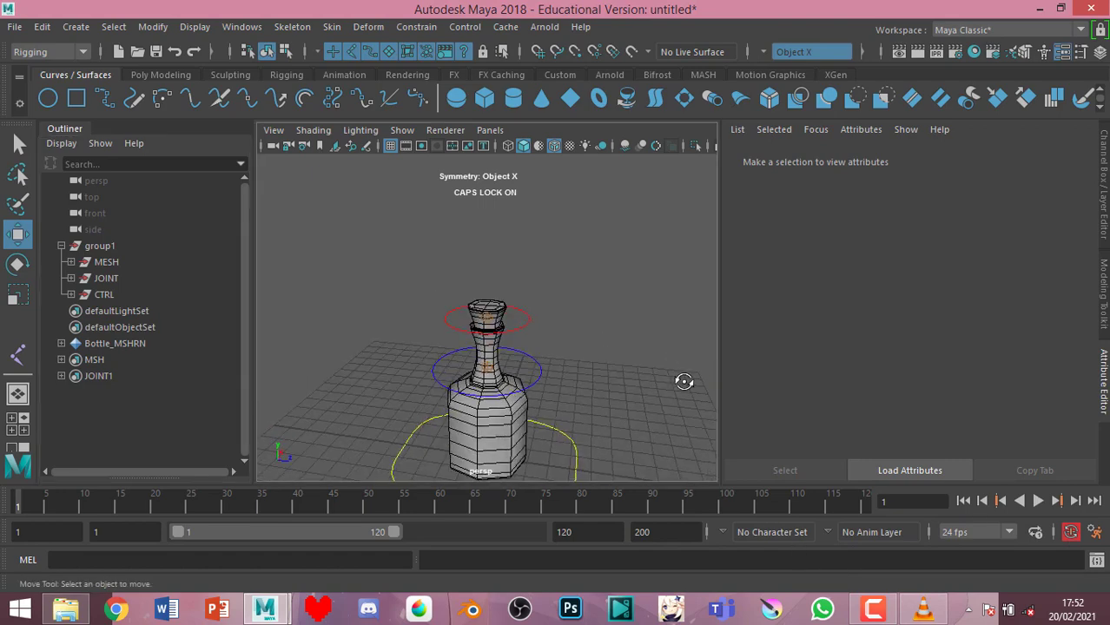
click(873, 610)
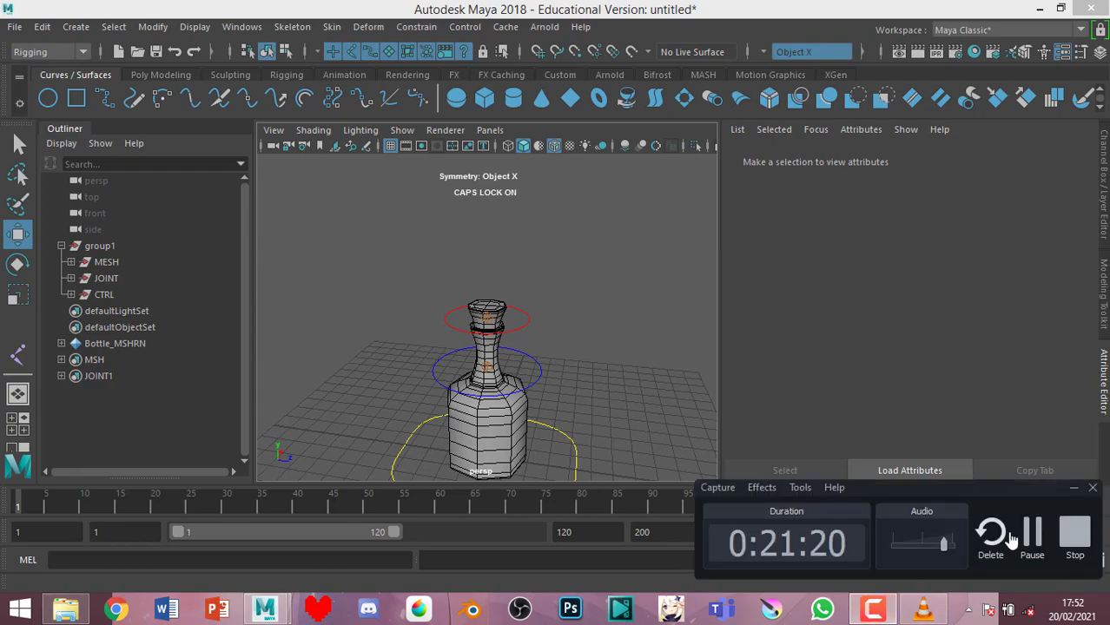